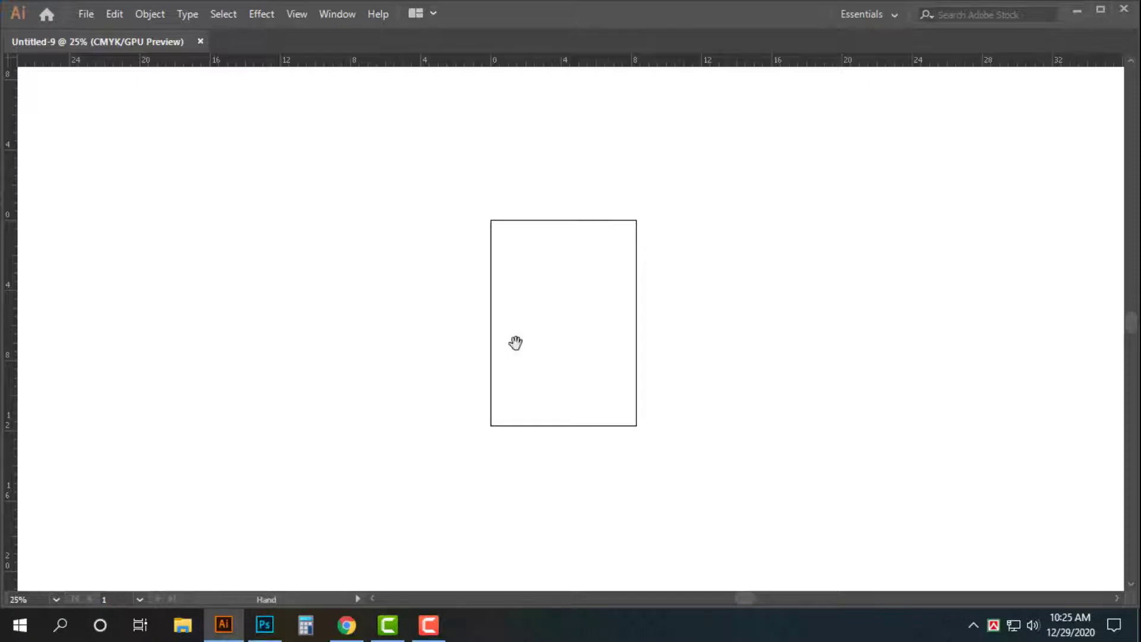
# Place a Lorem ipsum point-text object near the top of the artboard and enlarge it to about 71 pt
pyautogui.moveTo(515, 341); pyautogui.dragTo(533, 235)
pyautogui.moveTo(632, 234); pyautogui.dragTo(785, 305)
pyautogui.moveTo(675, 226); pyautogui.dragTo(679, 355)
pyautogui.press('f')
pyautogui.moveTo(563, 343); pyautogui.dragTo(607, 382)
pyautogui.moveTo(602, 296); pyautogui.dragTo(590, 322)
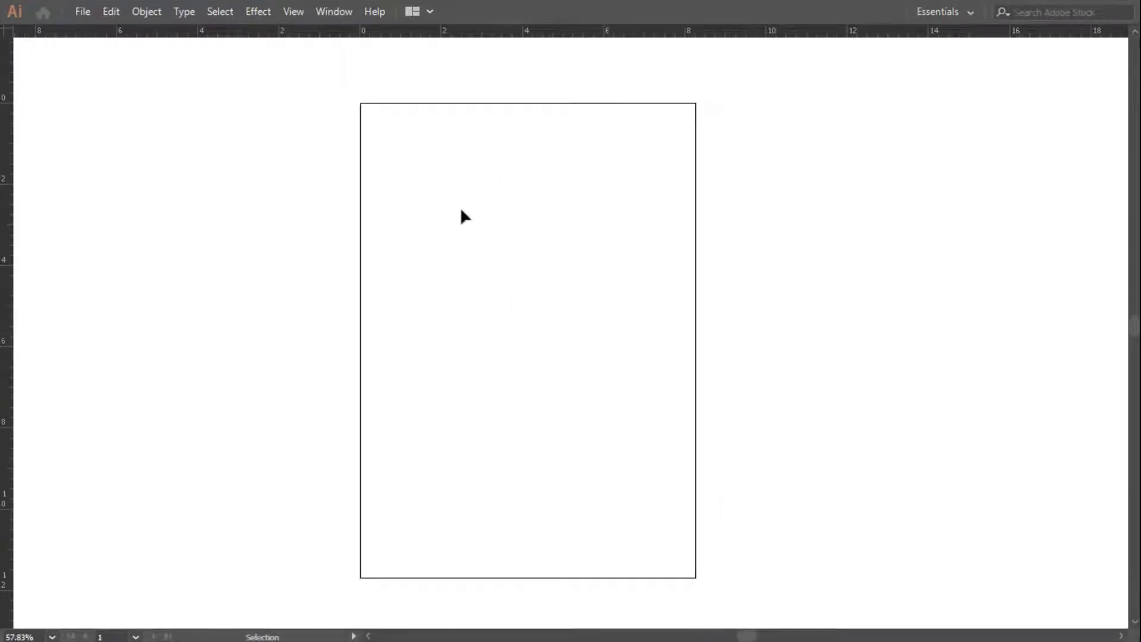
pyautogui.press('t')
pyautogui.click(447, 184)
pyautogui.press('Escape')
pyautogui.moveTo(485, 189); pyautogui.dragTo(589, 229)
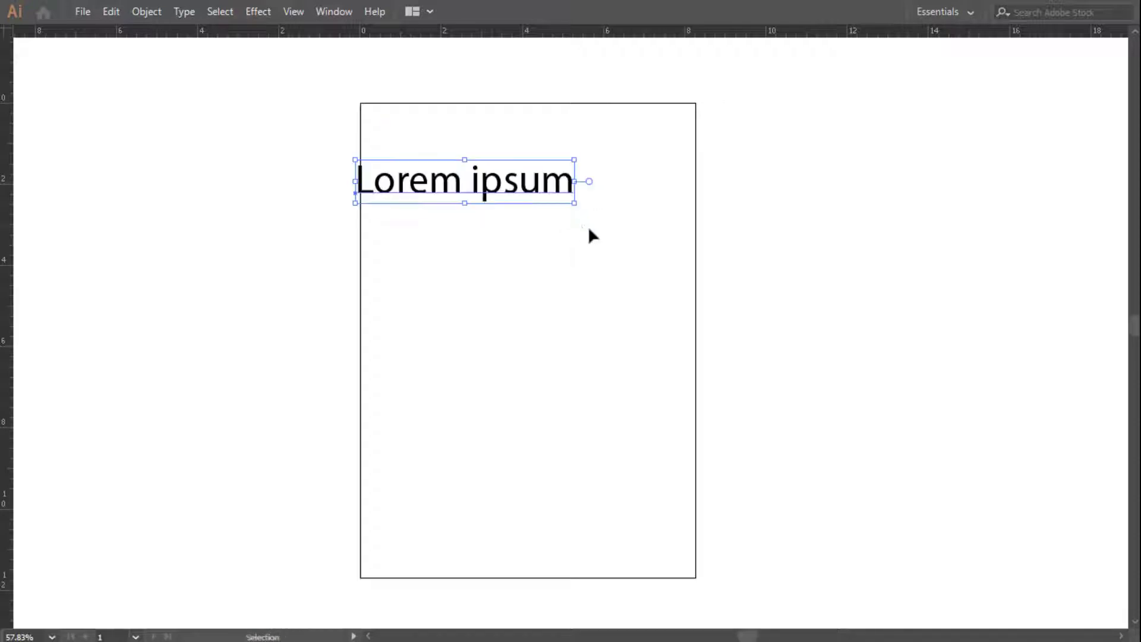
# Centre-align the Lorem ipsum text and move it fully inside the upper part of the artboard
pyautogui.press('a')
pyautogui.hotkey('ctrl', 'shift', 'c')
pyautogui.hotkey('ctrl', 't')
pyautogui.press('Tab')
pyautogui.press('v')
pyautogui.moveTo(356, 192); pyautogui.dragTo(520, 203)
# Set the text's font to SutonnyMJ Bold and enlarge the text to about 84 pt
pyautogui.hotkey('ctrl', 't')
pyautogui.hotkey('ctrl', 't')
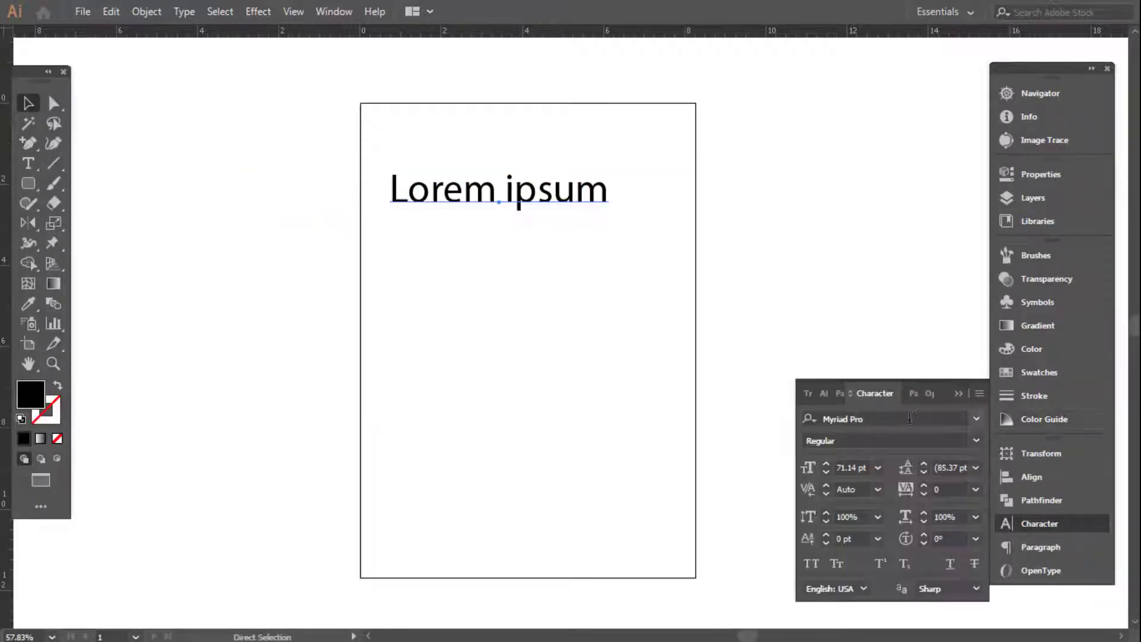
pyautogui.click(911, 418)
pyautogui.write('sutonnym')
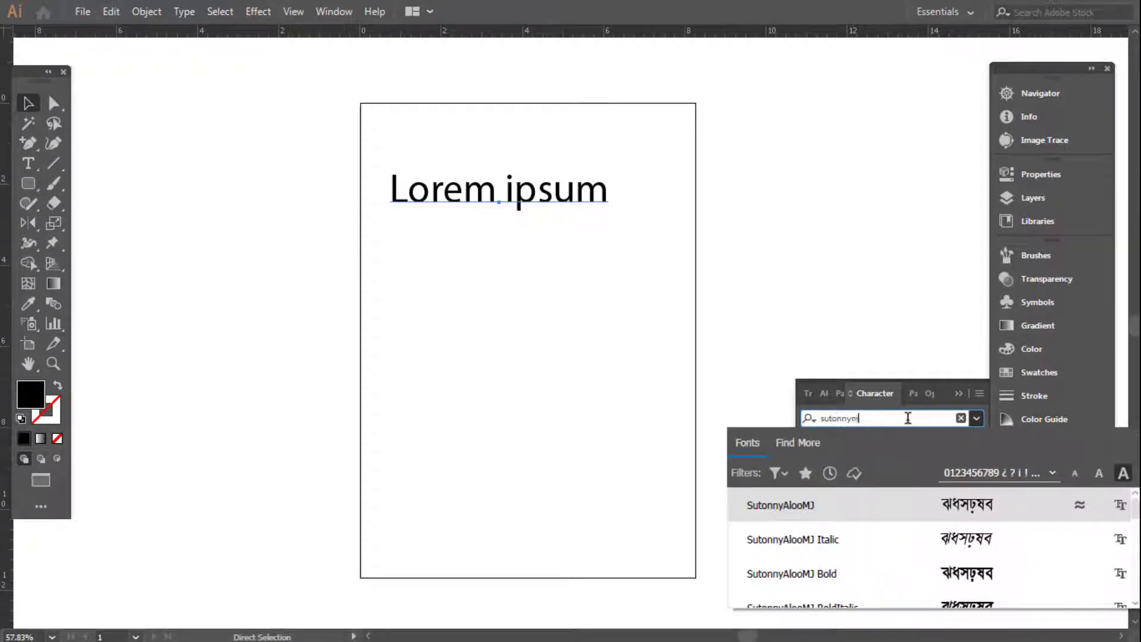
pyautogui.write('j')
pyautogui.click(980, 573)
pyautogui.moveTo(589, 216); pyautogui.dragTo(604, 230)
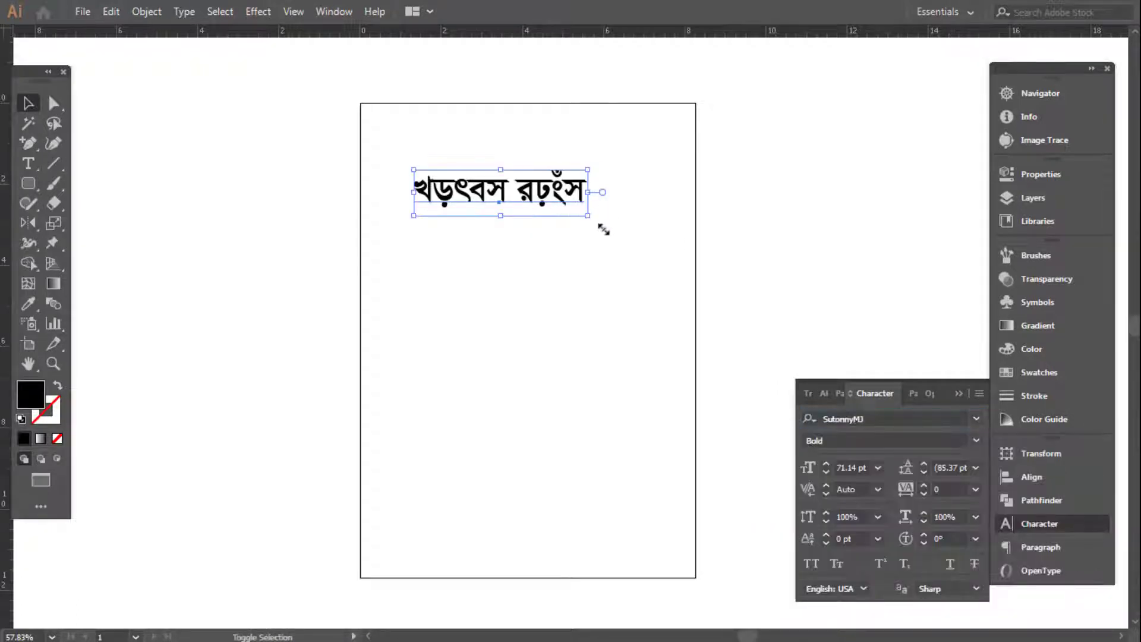
pyautogui.moveTo(566, 197); pyautogui.dragTo(587, 204)
# Replace the placeholder text with "আজকে আমরা শিখব"
pyautogui.doubleClick(586, 207)
pyautogui.hotkey('ctrl', 'a')
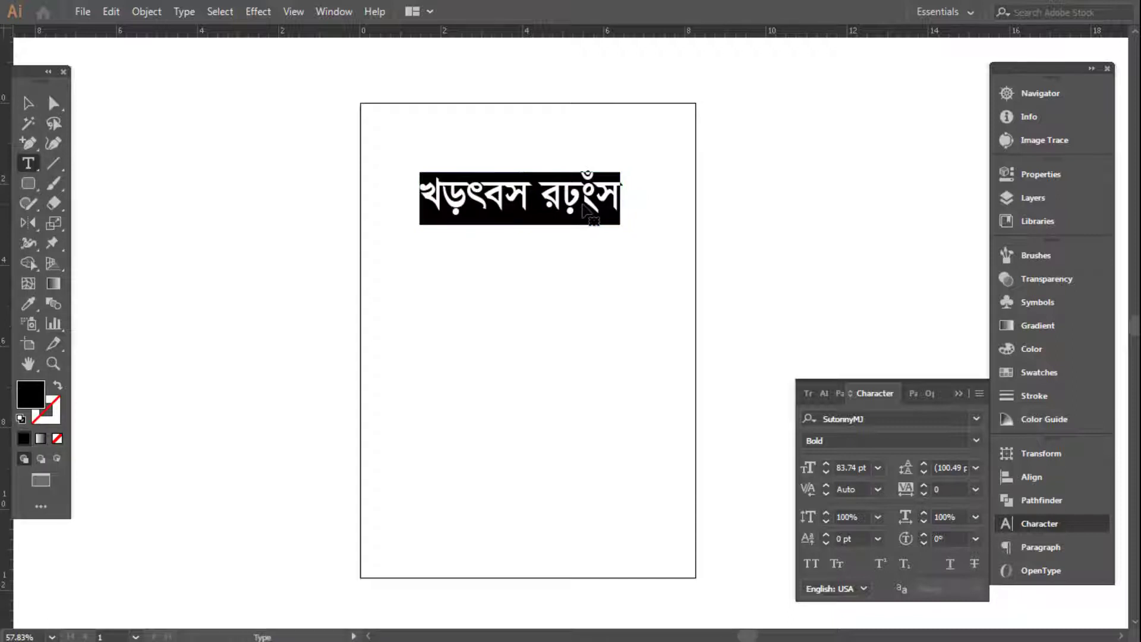
pyautogui.write('আজে')
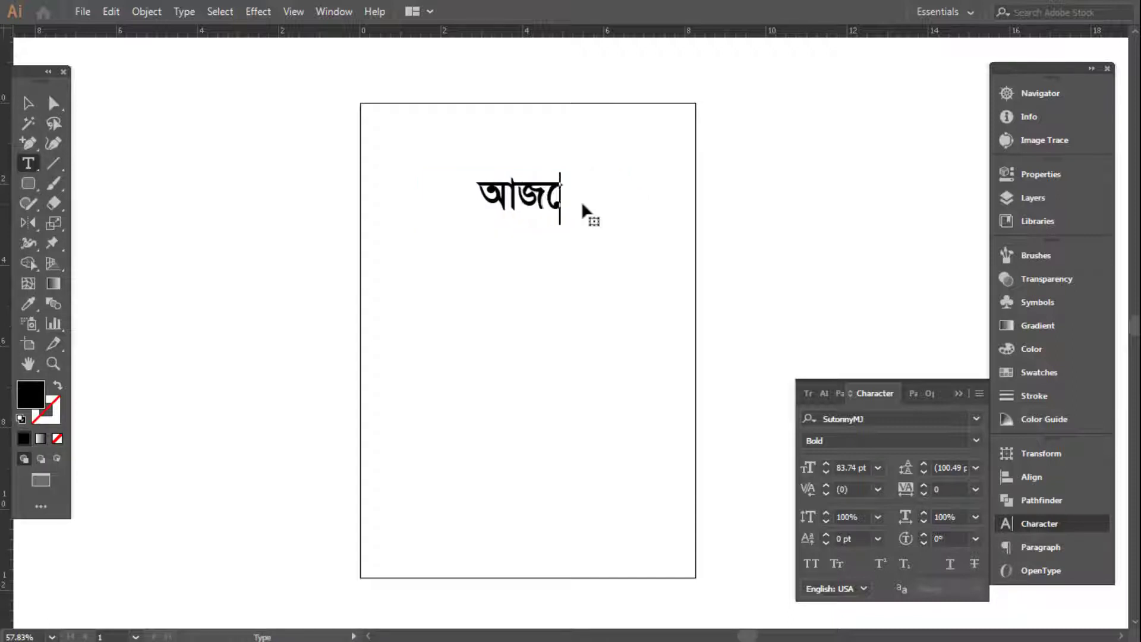
pyautogui.write('ক আমরা শিকব')
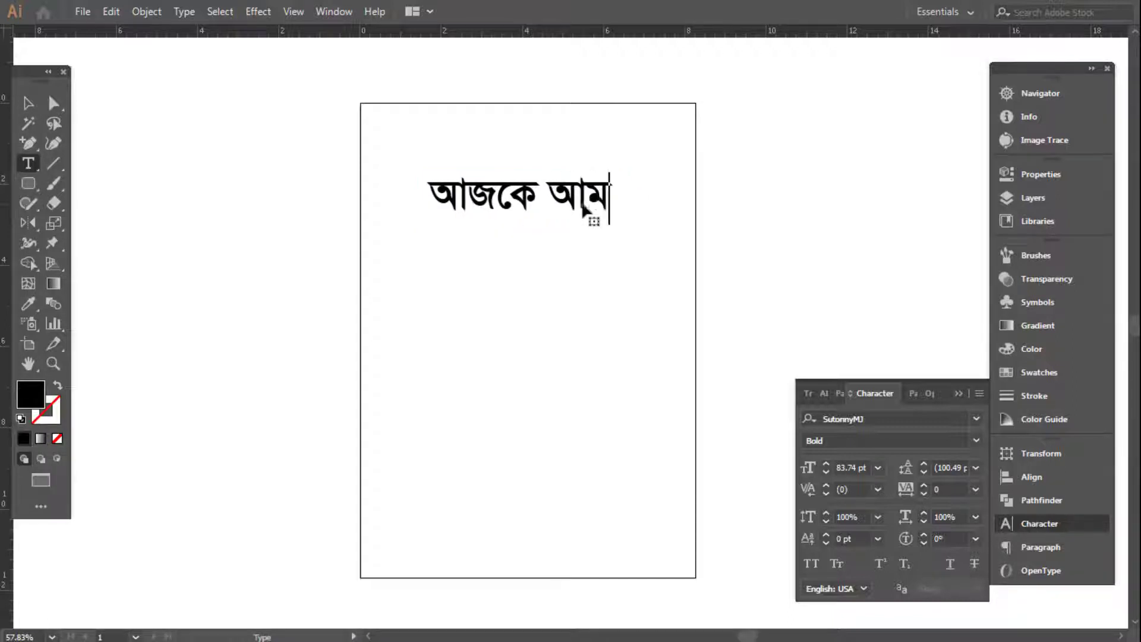
pyautogui.press('BackSpace')
pyautogui.press('BackSpace')
pyautogui.press('BackSpace')
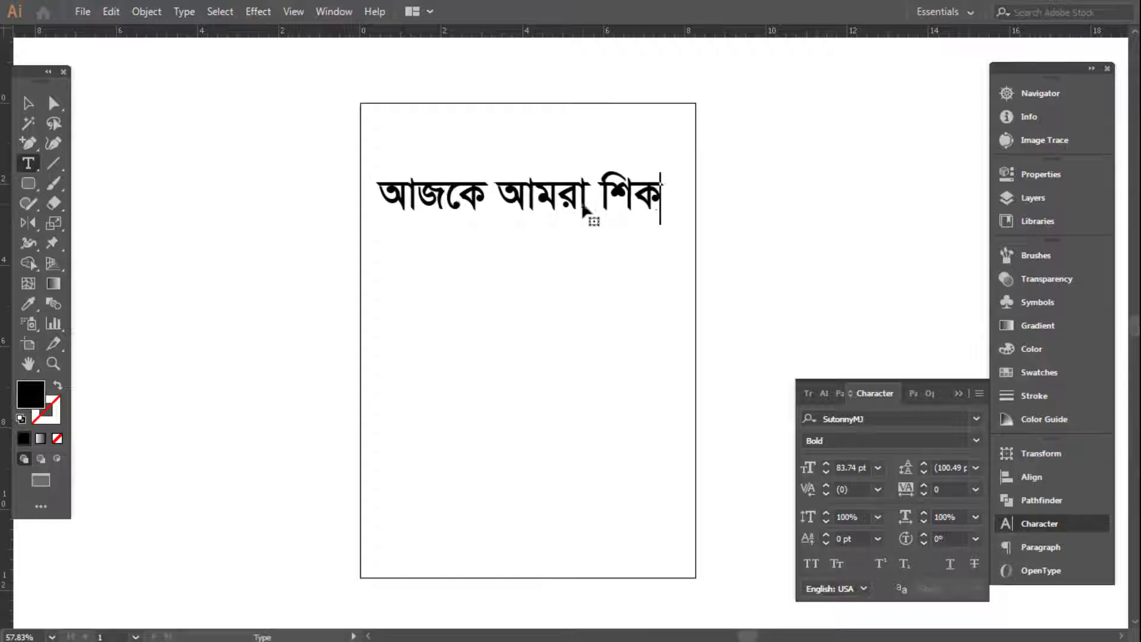
pyautogui.write('শখব')
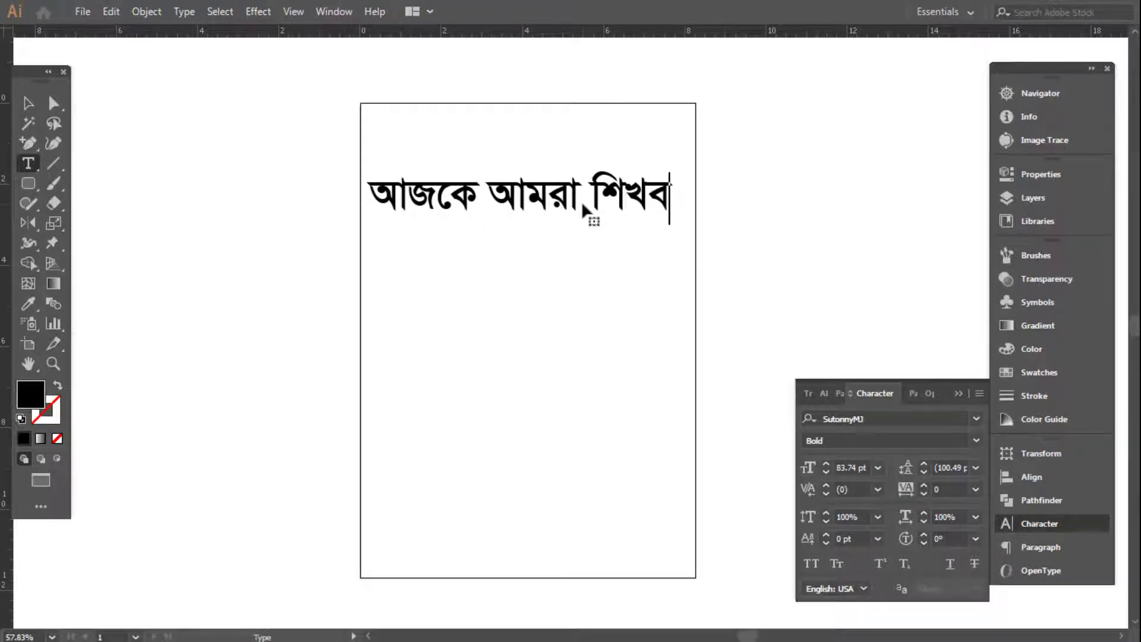
# Add a second line to the text reading "নতুন বছরের ব্যানার ডিজাইন"
pyautogui.press('Return')
pyautogui.write('নতুর')
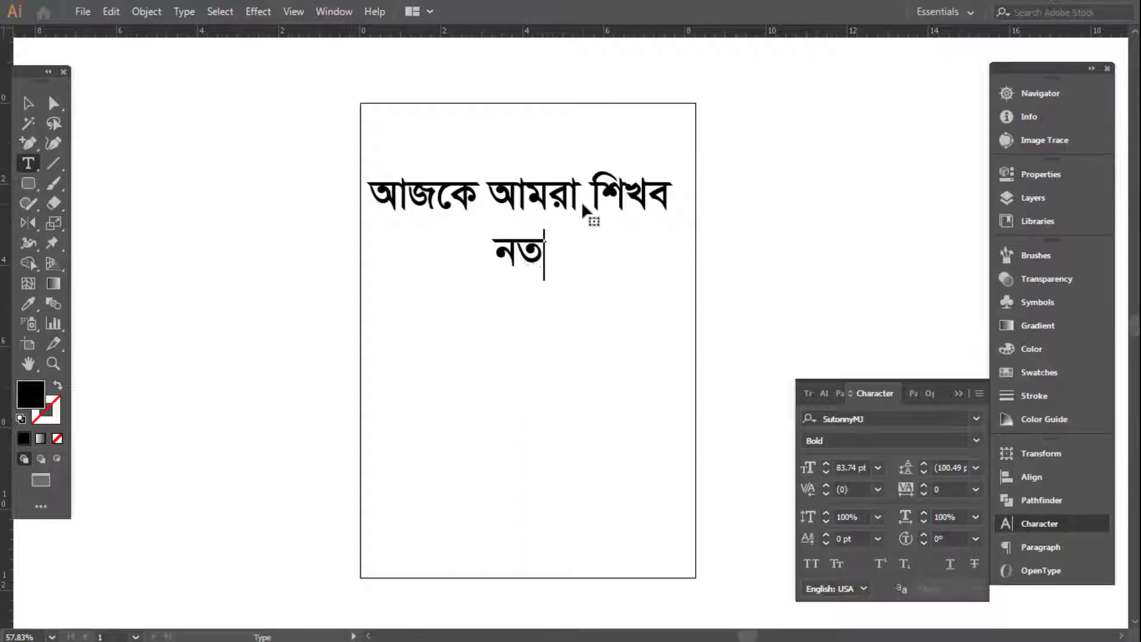
pyautogui.press('BackSpace')
pyautogui.write('ন বছ')
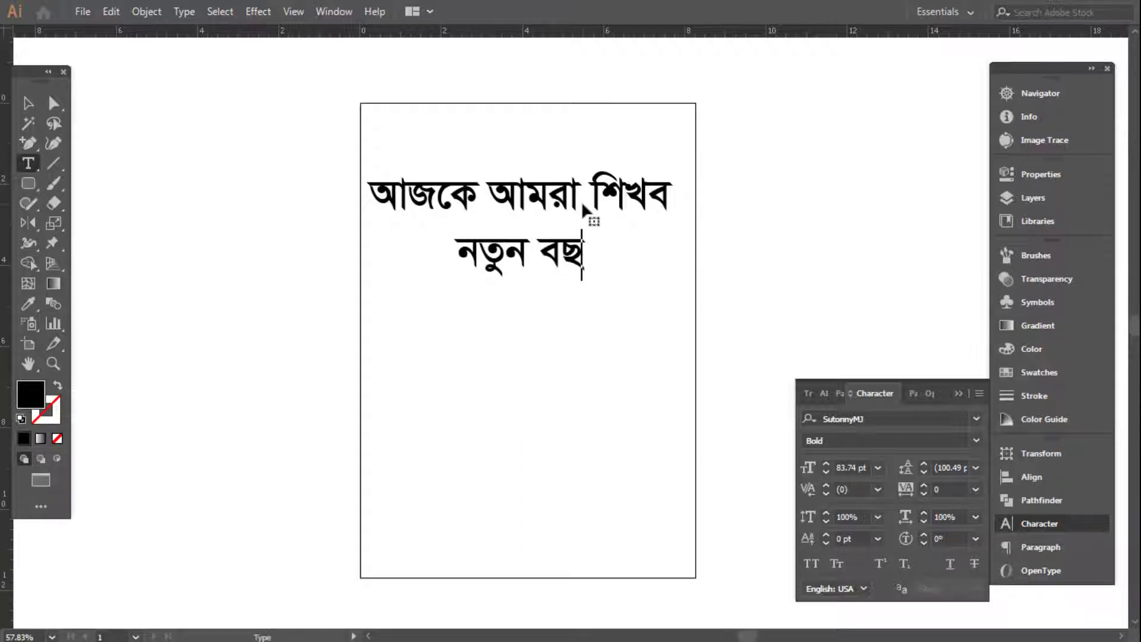
pyautogui.write('রের ব্যানার ডি')
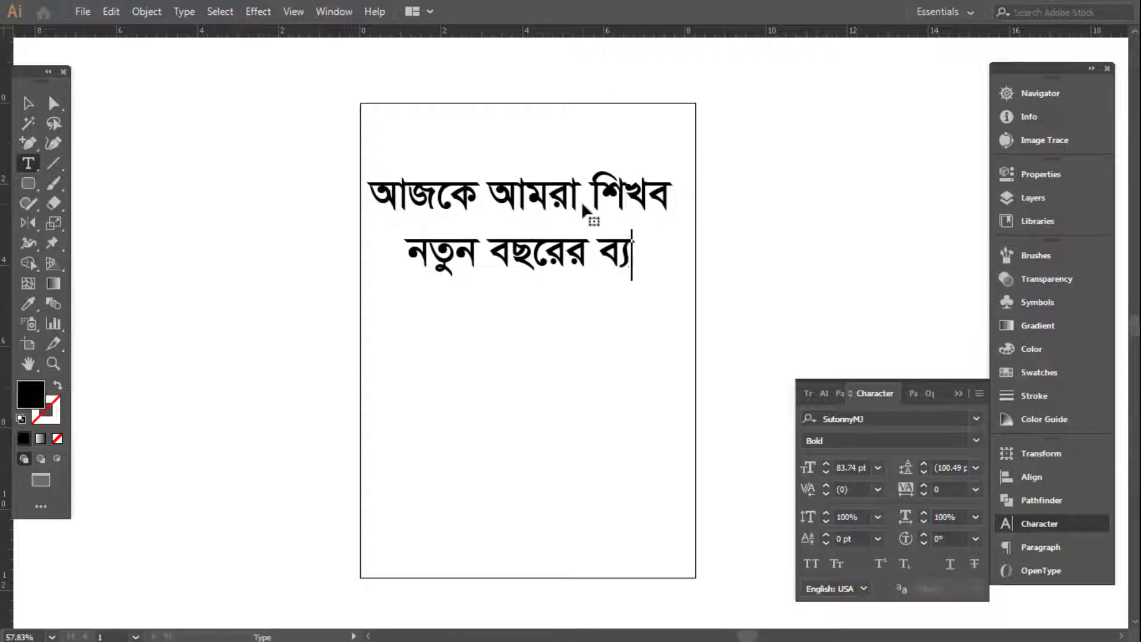
pyautogui.write('জাইন')
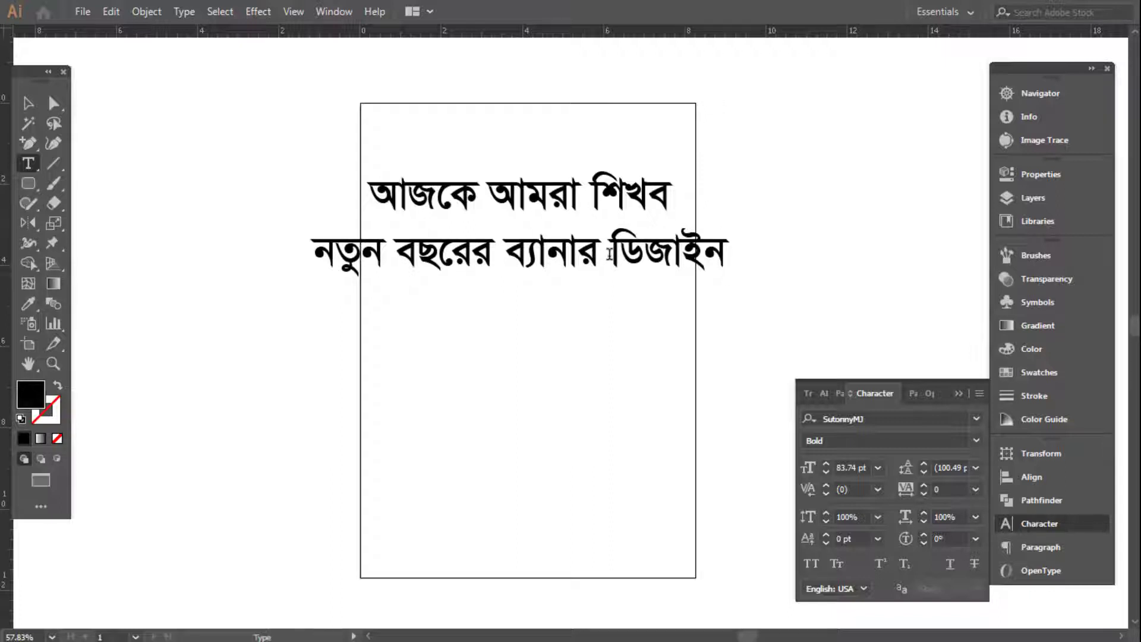
# Insert line breaks before "ব্যানার" and before "আমরা" to split the text into four lines
pyautogui.click(514, 254)
pyautogui.press('Return')
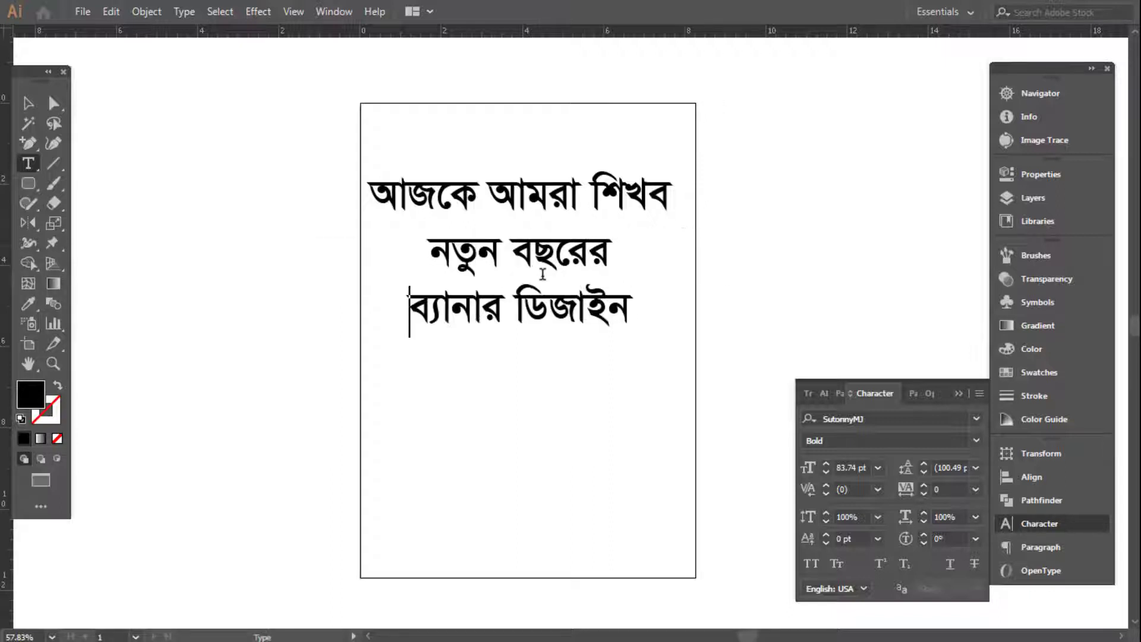
pyautogui.click(500, 206)
pyautogui.press('Return')
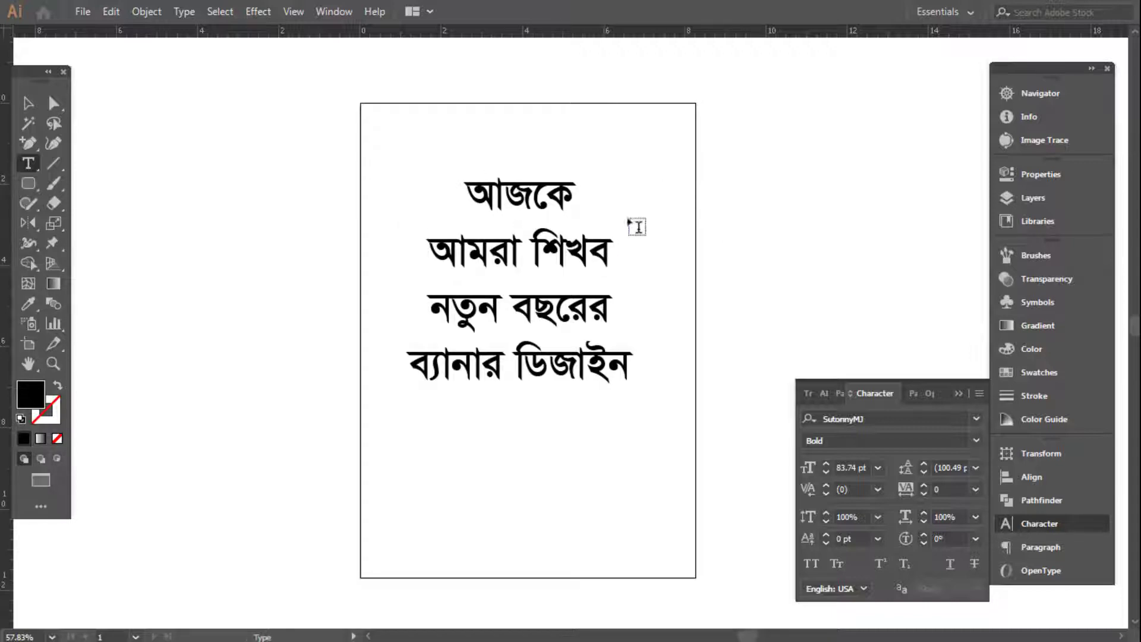
# Enlarge the four-line text block to about 104 pt and shift it slightly down on the artboard
pyautogui.press('Escape')
pyautogui.moveTo(630, 173); pyautogui.dragTo(663, 145)
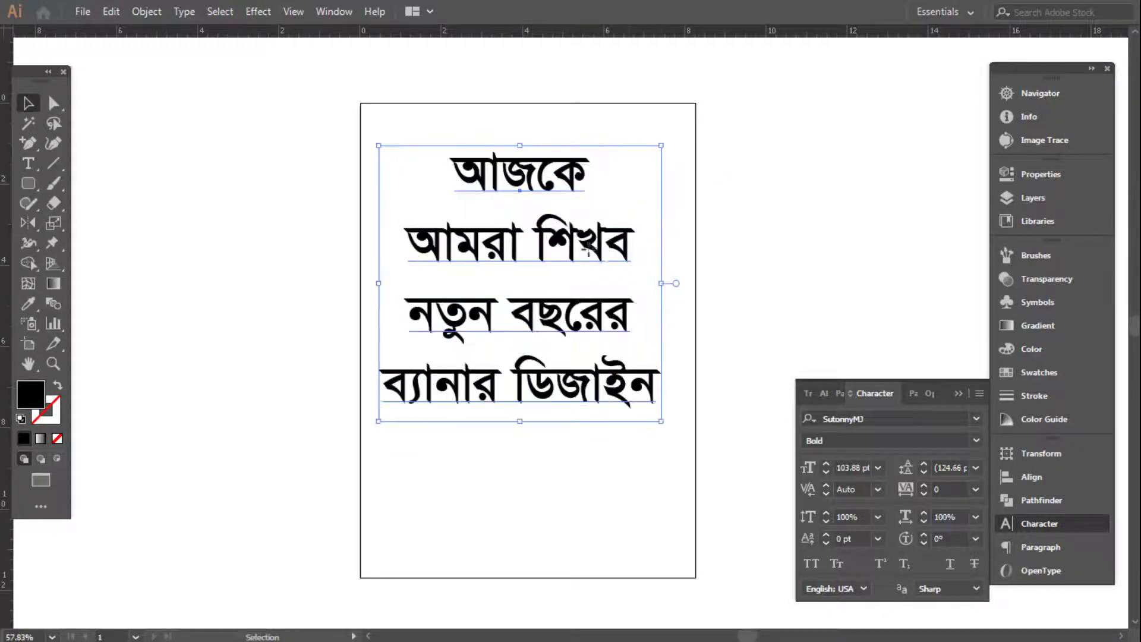
pyautogui.moveTo(596, 262); pyautogui.dragTo(597, 270)
# Change the font of the four-line text block to Shobuj Nolua ANSI V1
pyautogui.hotkey('ctrl', 't')
pyautogui.hotkey('ctrl', 't')
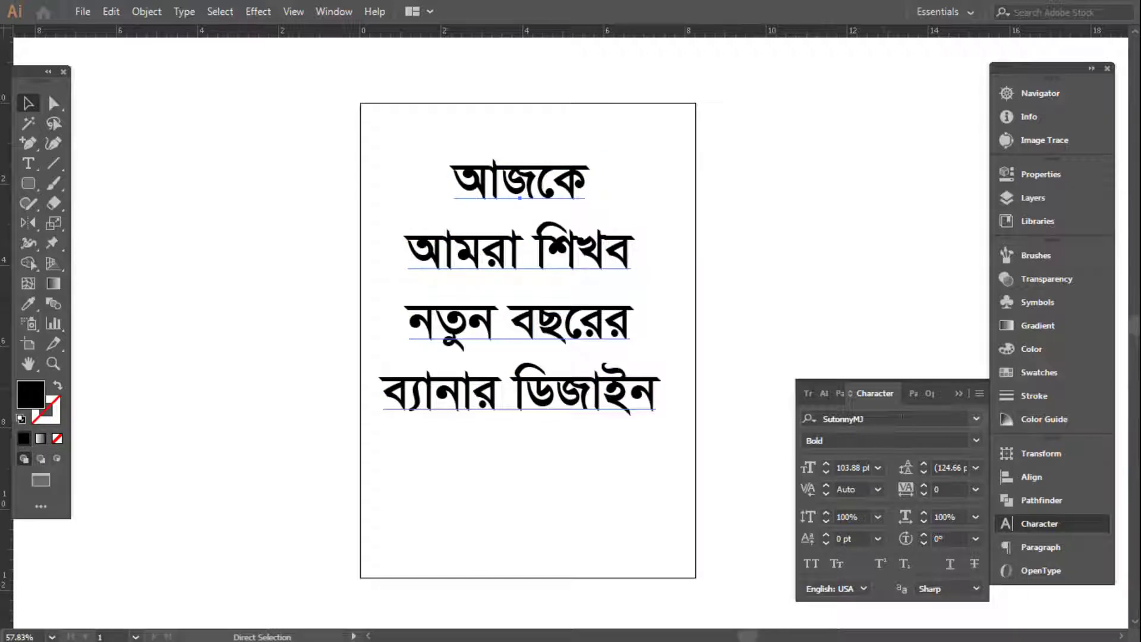
pyautogui.click(902, 417)
pyautogui.write('ye')
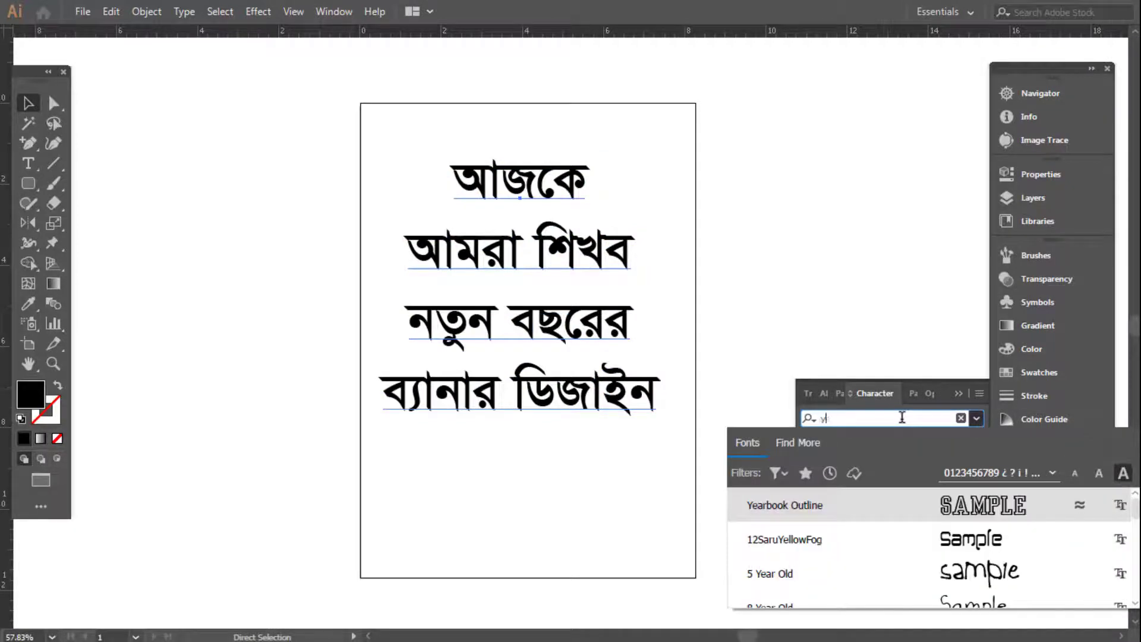
pyautogui.press('BackSpace')
pyautogui.write('sho')
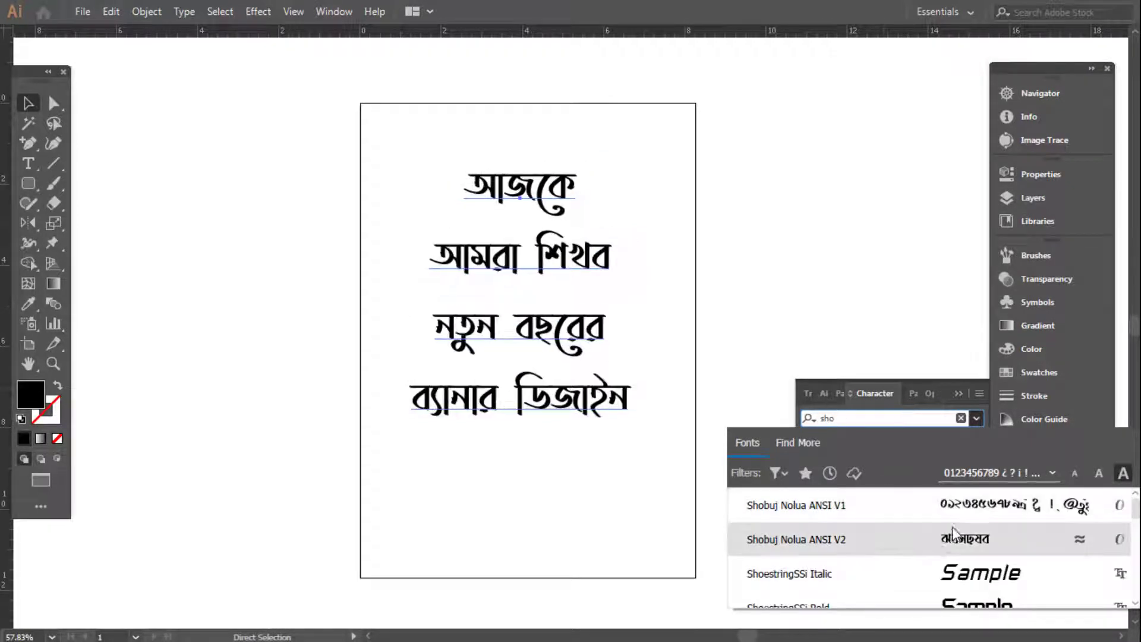
pyautogui.click(958, 510)
pyautogui.press('f')
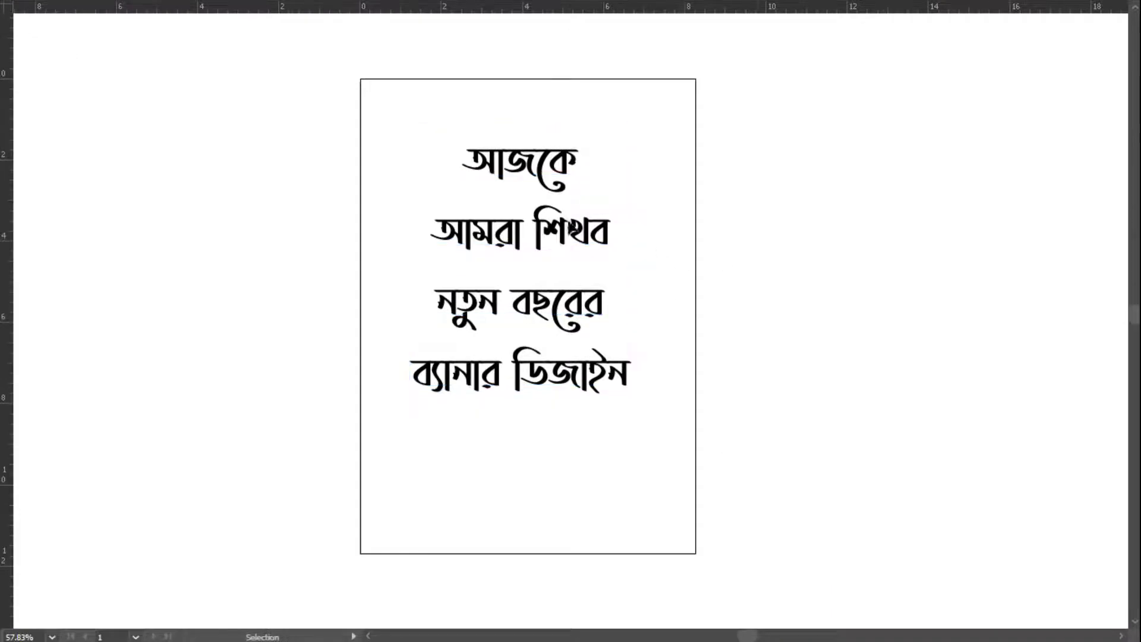
pyautogui.press('f')
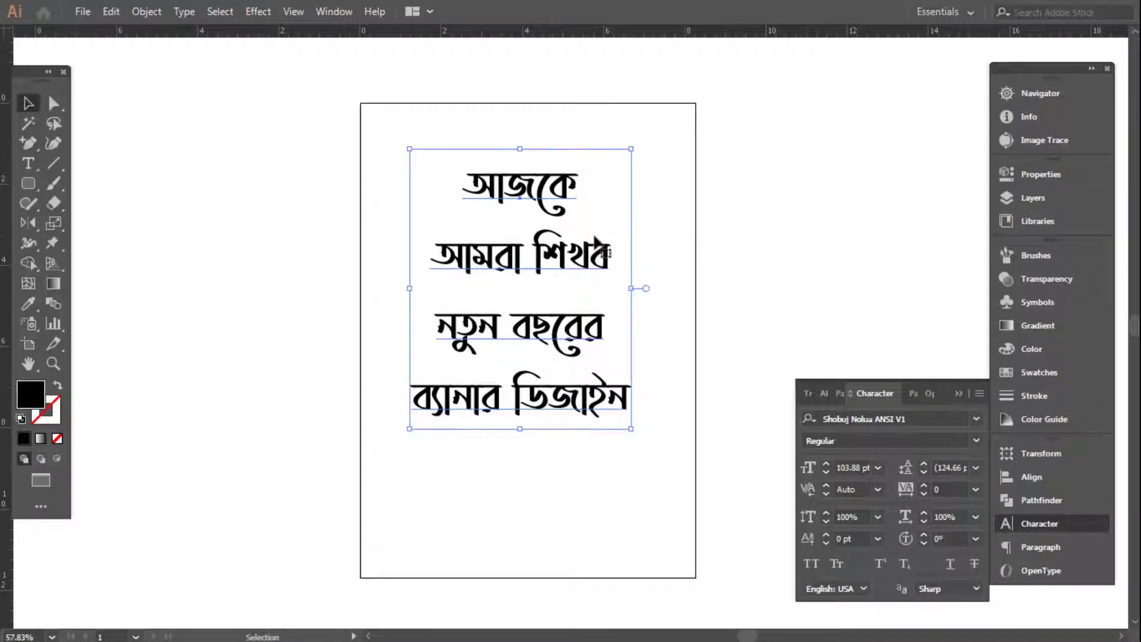
pyautogui.doubleClick(597, 245)
pyautogui.hotkey('ctrl', 'a')
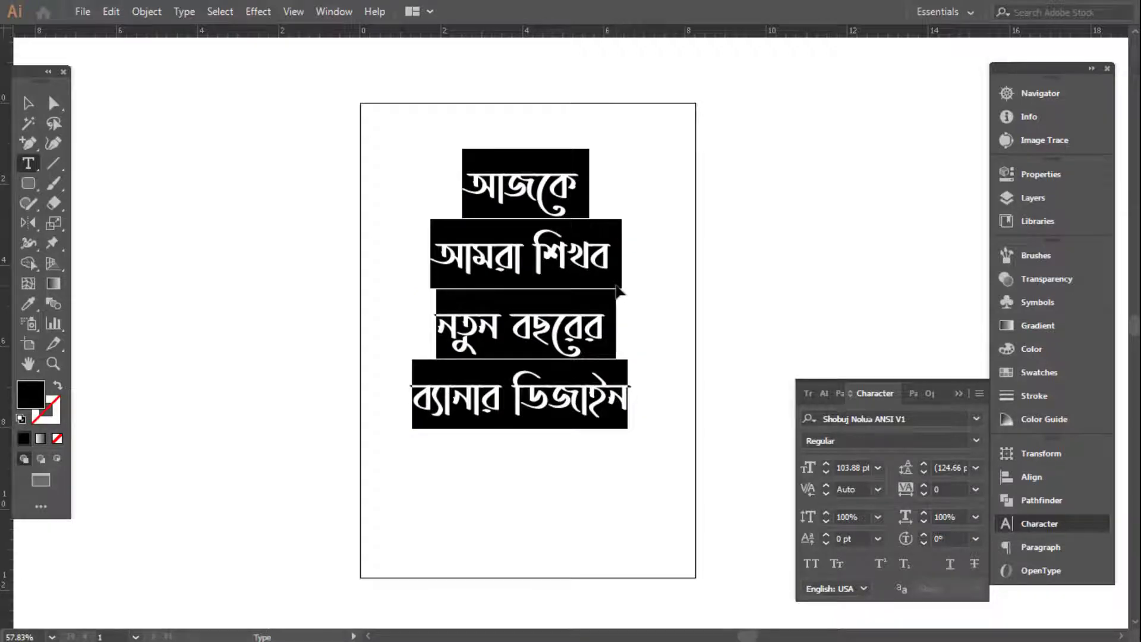
pyautogui.press('Right')
pyautogui.press('Escape')
pyautogui.click(716, 236)
pyautogui.click(598, 256)
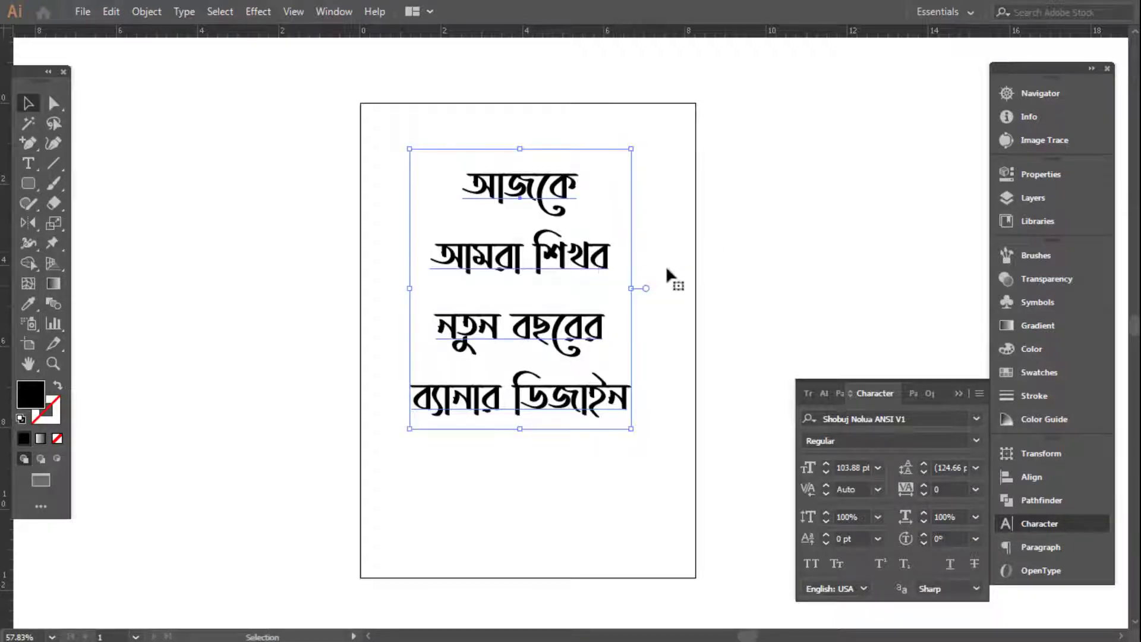
# Try deleting the four-line text block from the artboard, and undo the deletion
pyautogui.press('Delete')
pyautogui.hotkey('ctrl', '-')
pyautogui.hotkey('ctrl', '-')
pyautogui.hotkey('ctrl', '-')
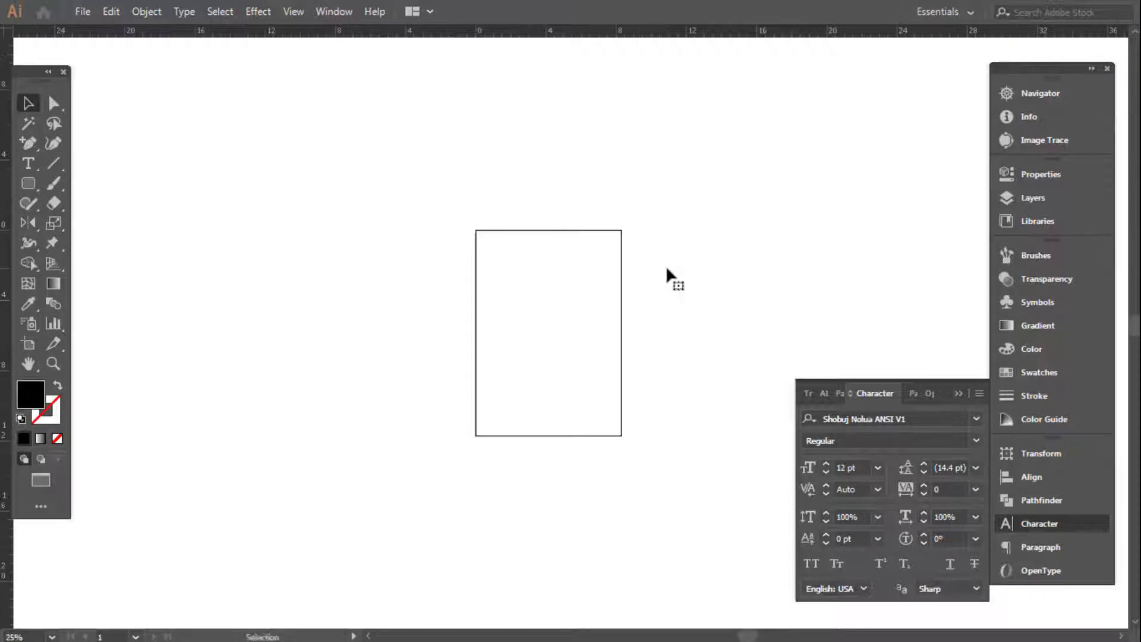
pyautogui.moveTo(632, 260); pyautogui.dragTo(612, 328)
pyautogui.hotkey('ctrl', 'z')
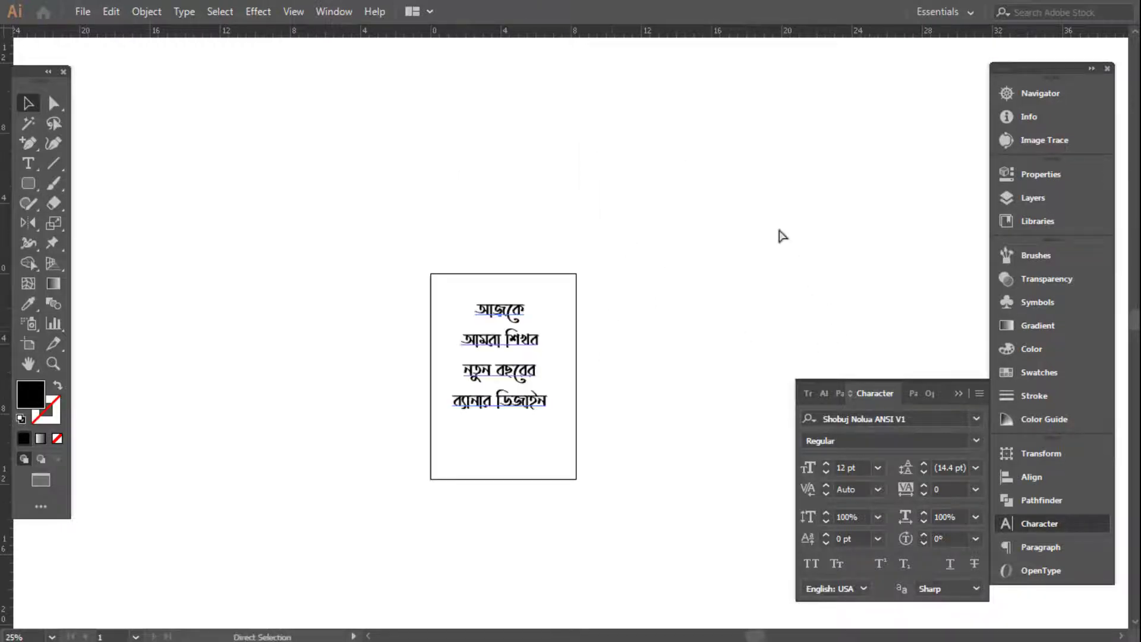
# Delete the four-line Bengali text block, leaving the artboard empty
pyautogui.press('f')
pyautogui.moveTo(515, 416); pyautogui.dragTo(786, 455)
pyautogui.moveTo(748, 364); pyautogui.dragTo(777, 393)
pyautogui.moveTo(863, 401); pyautogui.dragTo(608, 395)
pyautogui.moveTo(738, 395); pyautogui.dragTo(423, 401)
pyautogui.press('Tab')
pyautogui.click(433, 337)
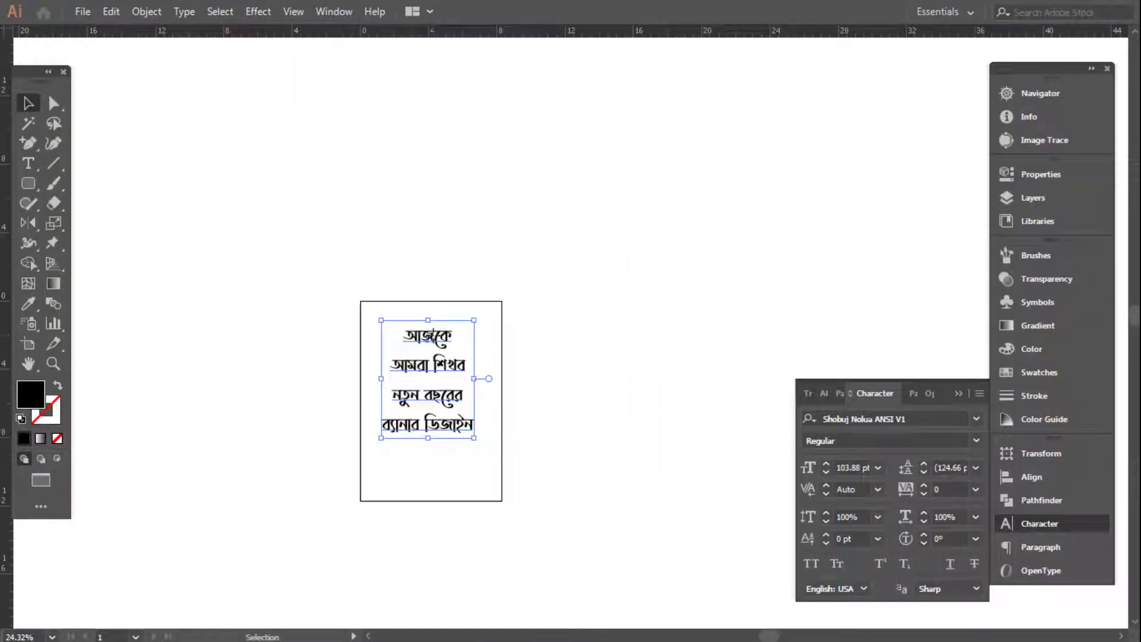
pyautogui.press('Delete')
# Start opening existing files and browse to the Happy New Year folder on the Desktop
pyautogui.press('m')
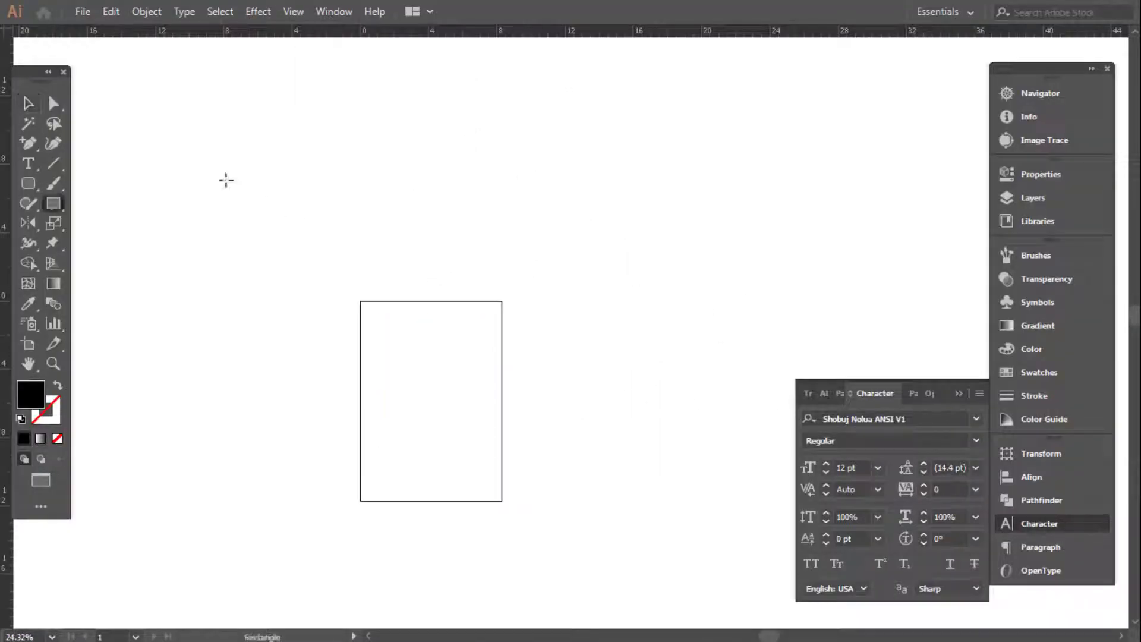
pyautogui.press('v')
pyautogui.press('Tab')
pyautogui.press('a')
pyautogui.hotkey('ctrl', 'o')
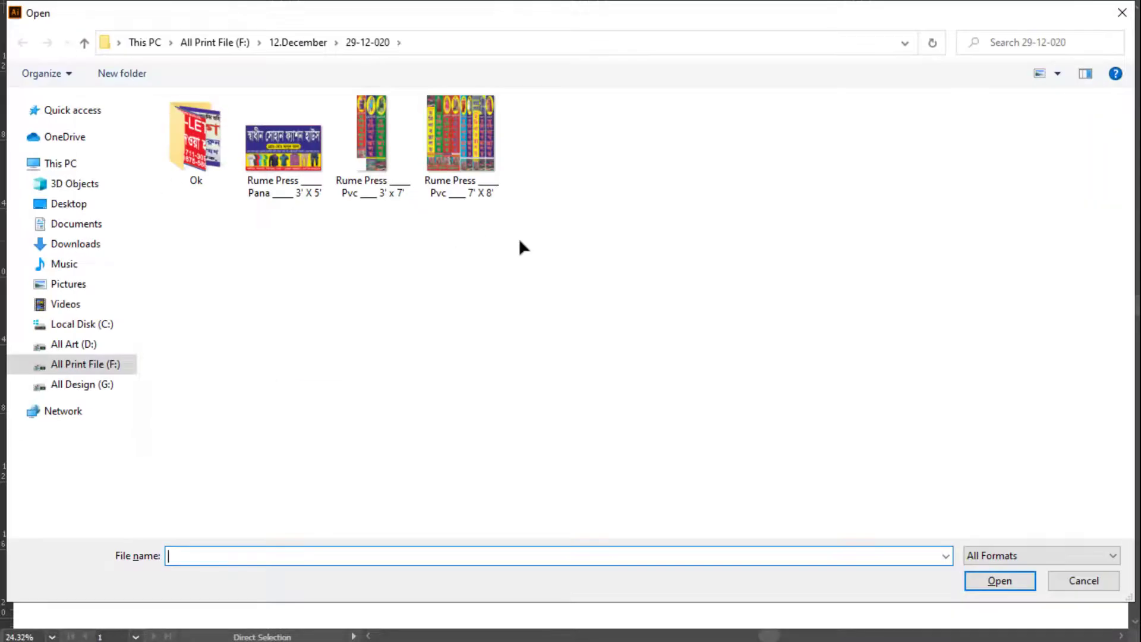
pyautogui.click(89, 249)
pyautogui.click(68, 204)
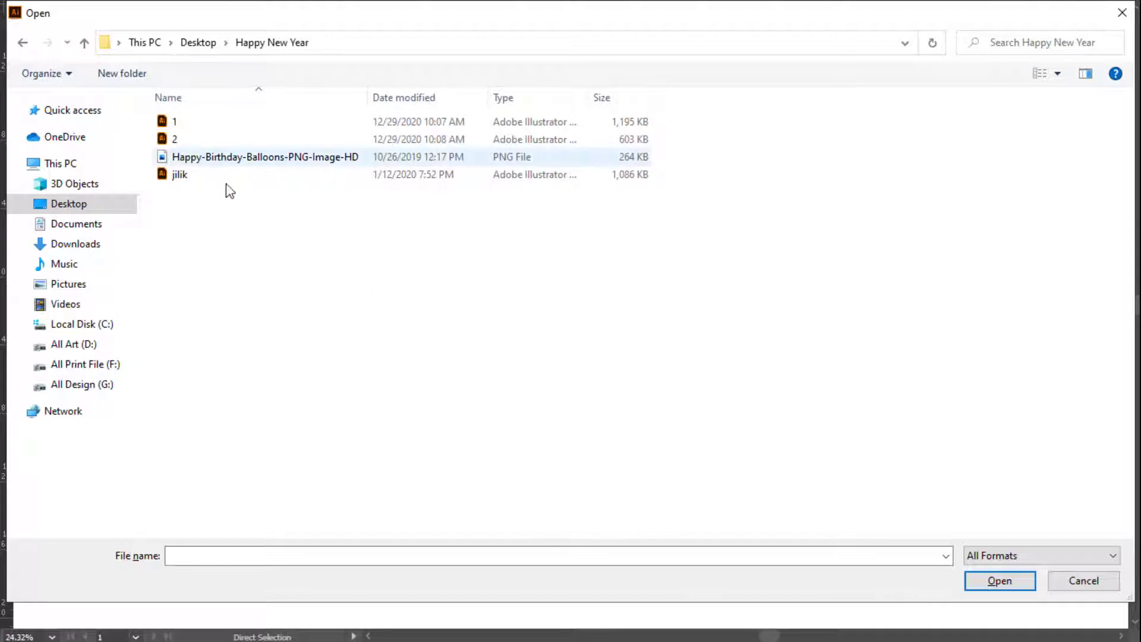
# Select the Illustrator files jilik, 2 and 1 together in the Happy New Year folder
pyautogui.click(183, 178)
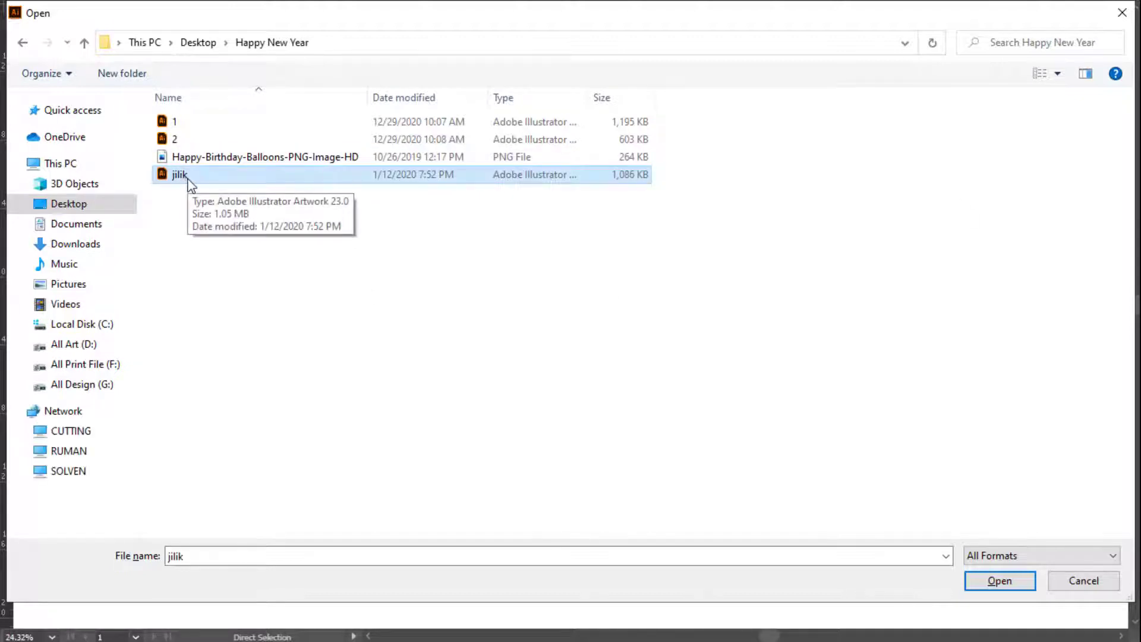
pyautogui.keyDown('ctrl'); pyautogui.click(172, 137); pyautogui.keyUp('ctrl')
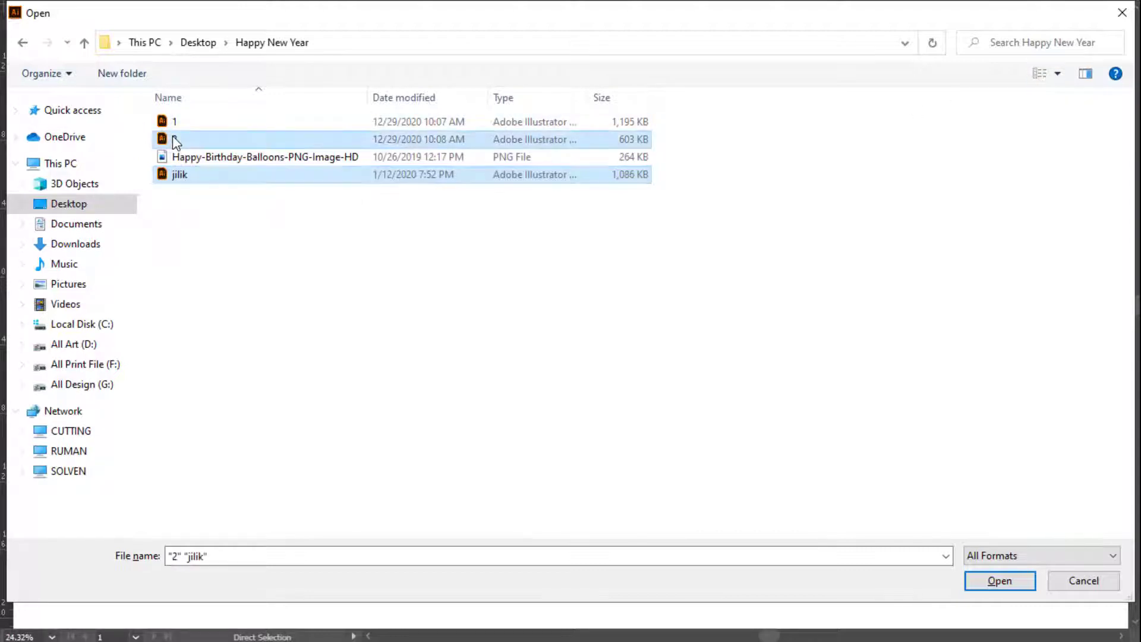
pyautogui.keyDown('ctrl'); pyautogui.click(161, 125); pyautogui.keyUp('ctrl')
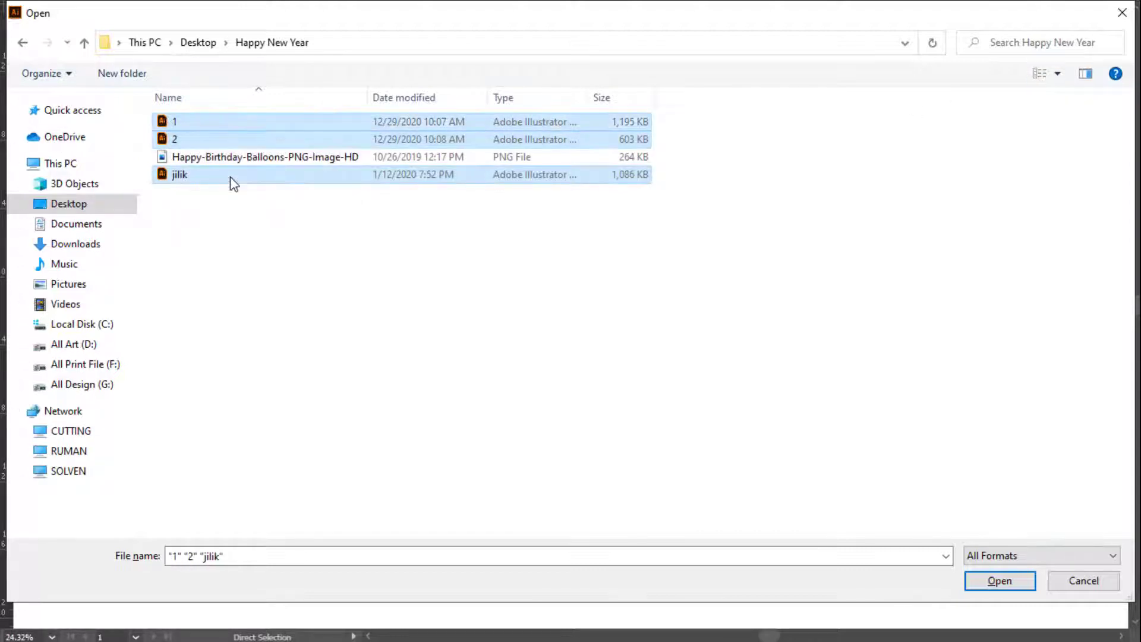
# Show the files in the Happy New Year folder as large thumbnails and open the Illustrator file 2
pyautogui.click(1058, 73)
pyautogui.click(1088, 46)
pyautogui.click(286, 143)
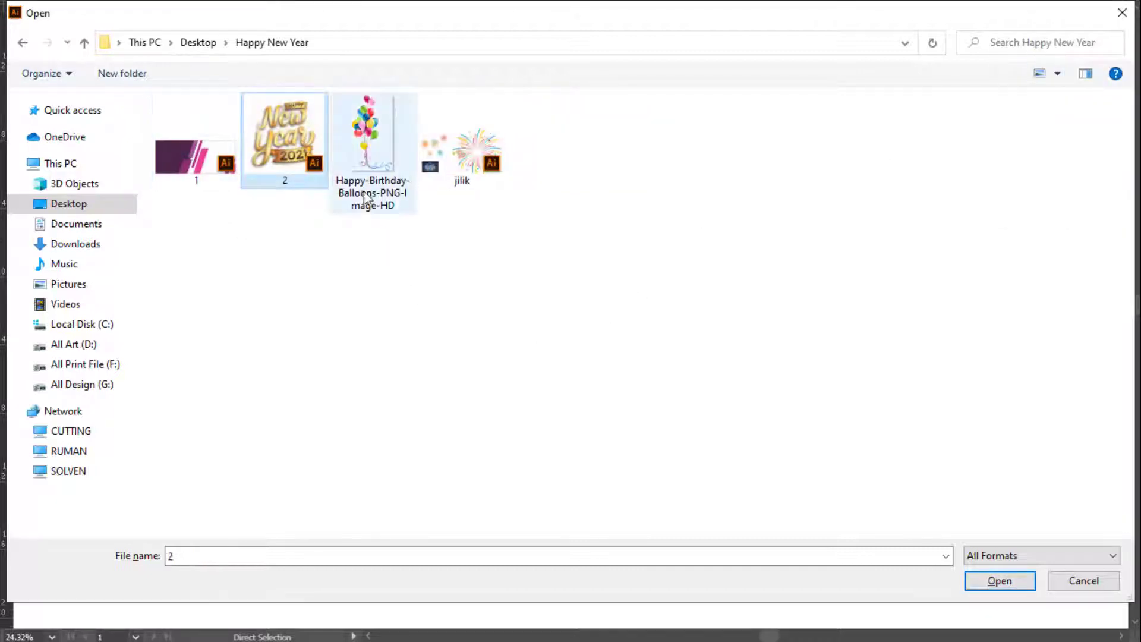
pyautogui.keyDown('ctrl'); pyautogui.click(372, 149); pyautogui.keyUp('ctrl')
pyautogui.click(473, 187)
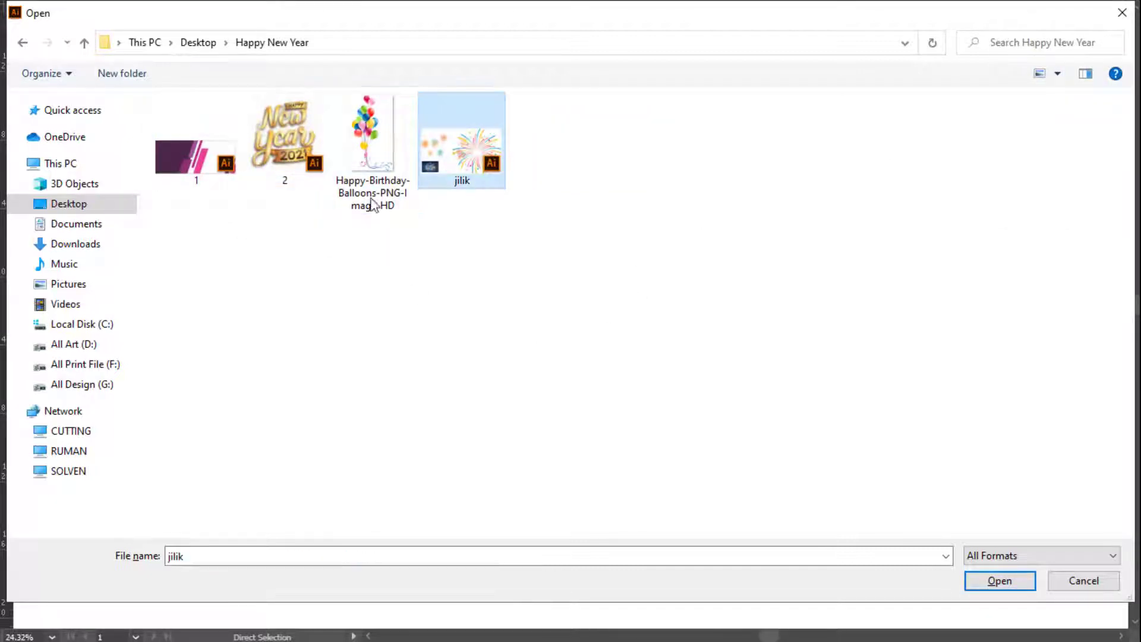
pyautogui.doubleClick(295, 166)
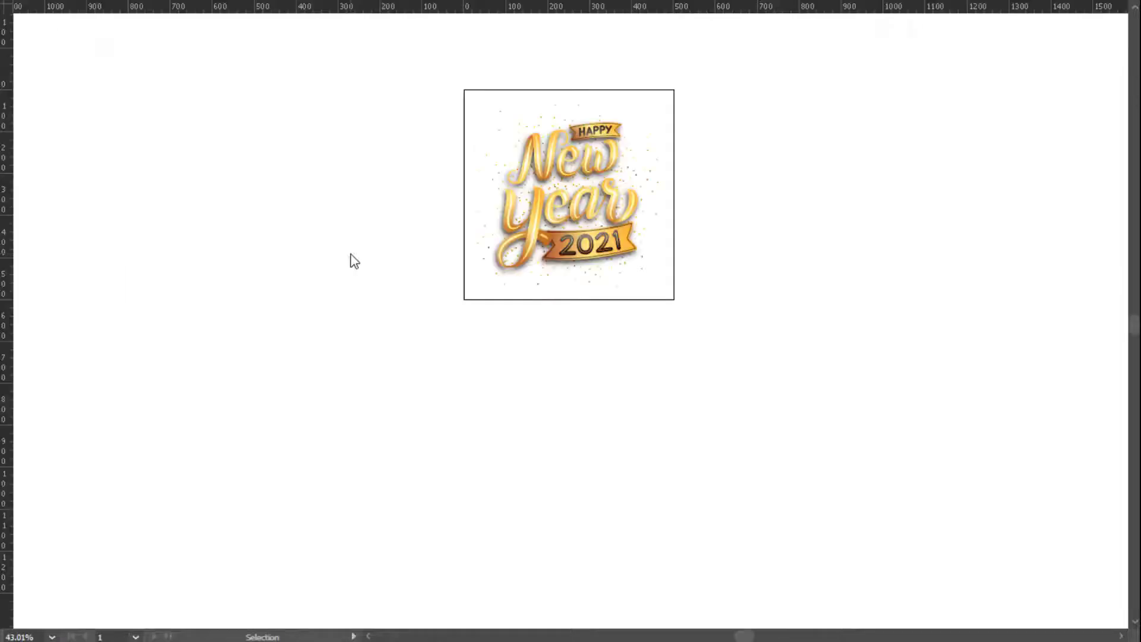
# Cut the golden Happy New Year 2021 lettering from 2.ai and close that file without saving
pyautogui.press('a')
pyautogui.hotkey('ctrl', 'a')
pyautogui.press('Delete')
pyautogui.hotkey('ctrl', 'w')
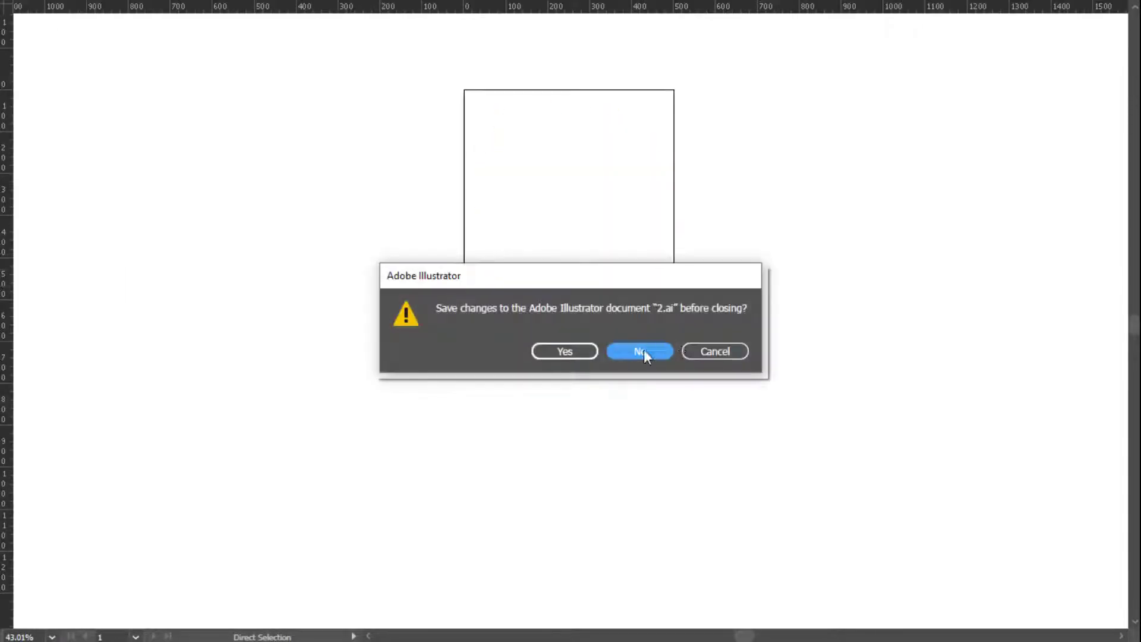
pyautogui.click(642, 350)
# Paste the lettering into the blank document, enlarge it to about 19.4 × 19.5 in and move it left of the artboard
pyautogui.moveTo(611, 210); pyautogui.dragTo(527, 287)
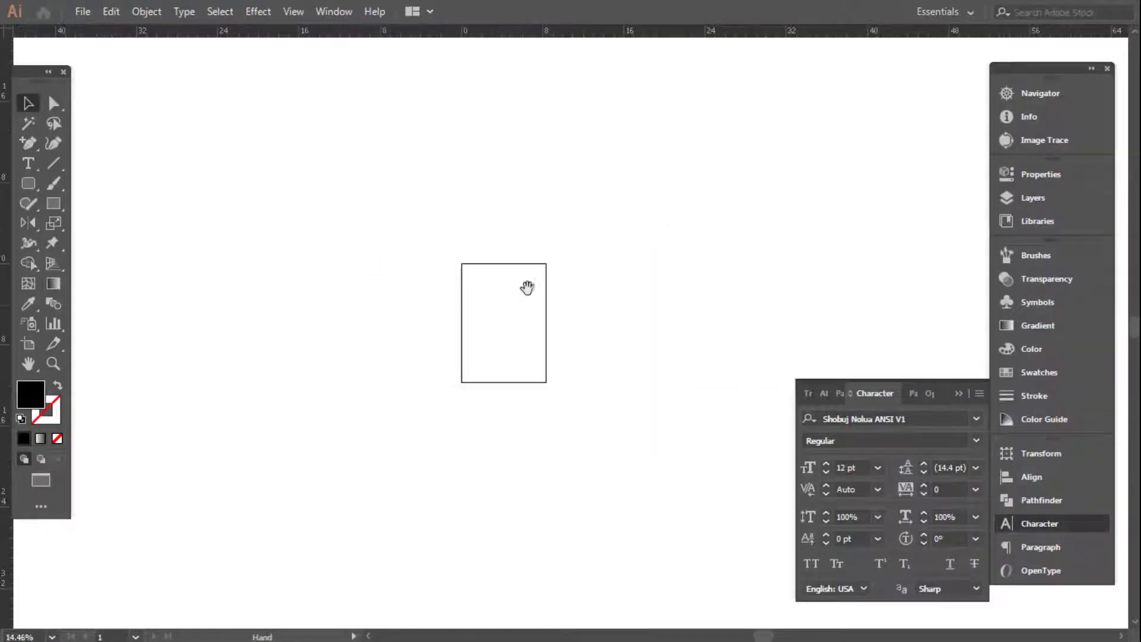
pyautogui.hotkey('ctrl', 'v')
pyautogui.scroll(-3, 580, 336)
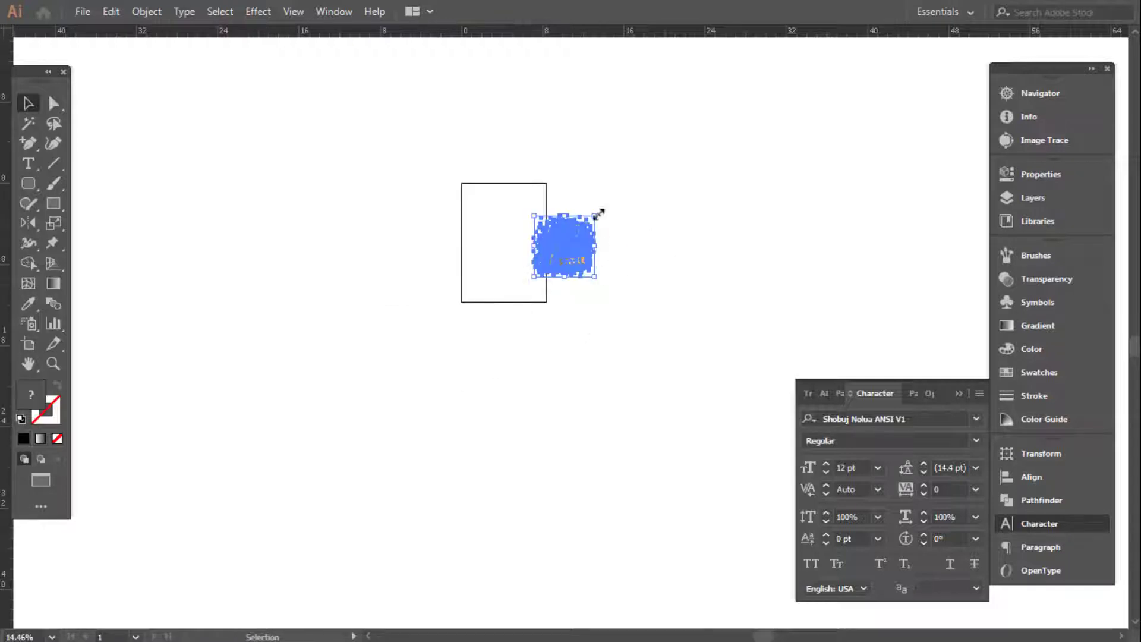
pyautogui.moveTo(595, 218); pyautogui.dragTo(749, 212)
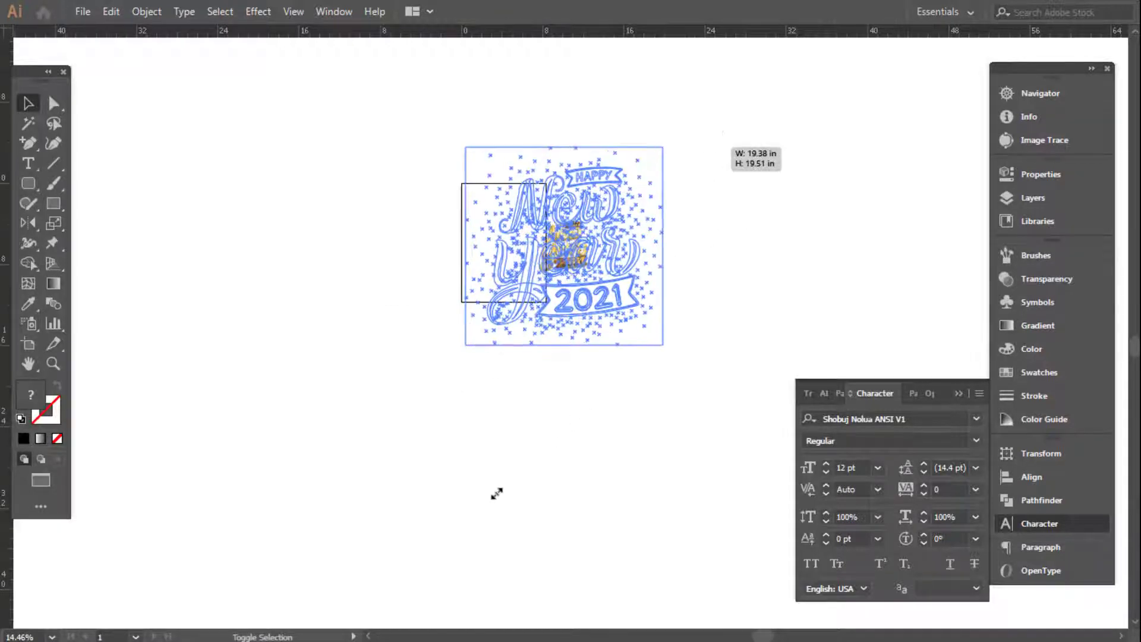
pyautogui.moveTo(636, 440); pyautogui.dragTo(639, 421)
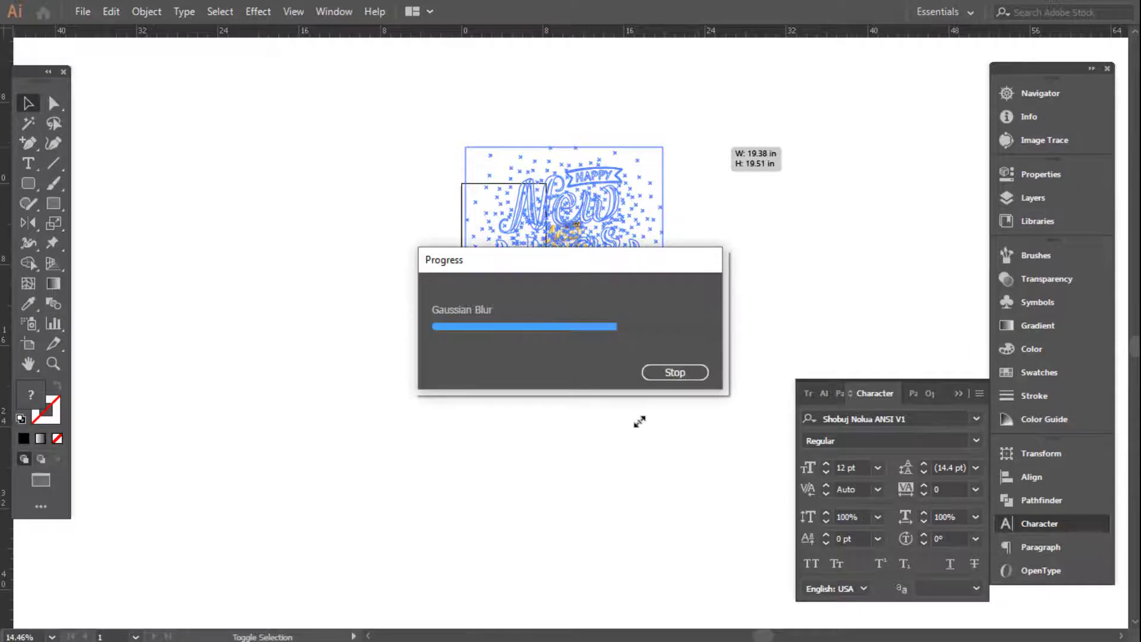
pyautogui.click(615, 430)
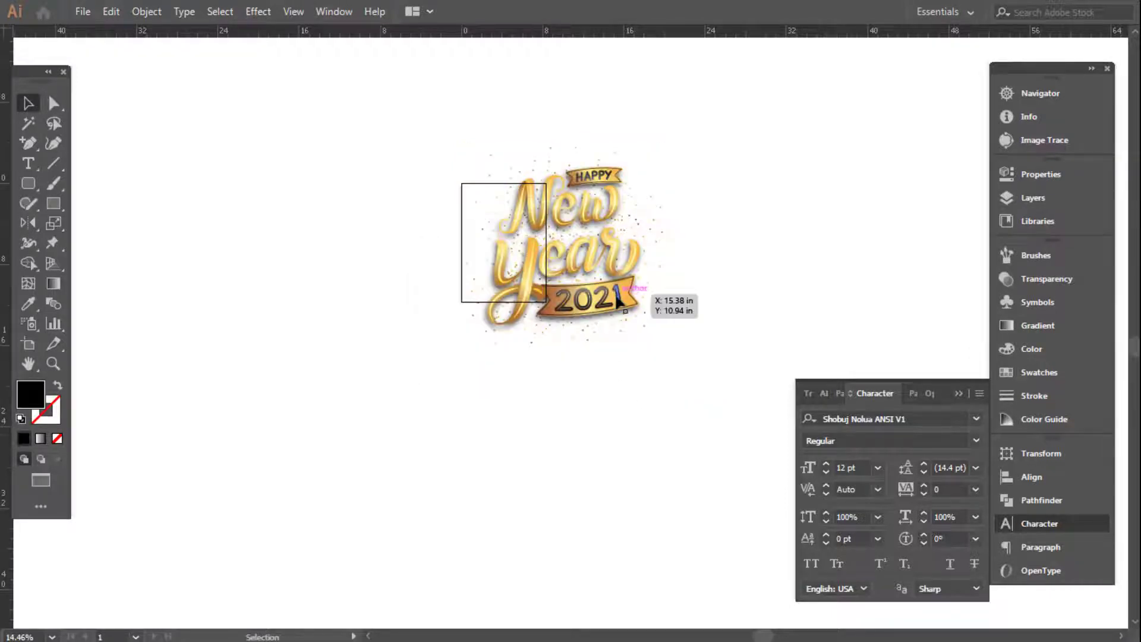
pyautogui.moveTo(618, 296); pyautogui.dragTo(612, 340)
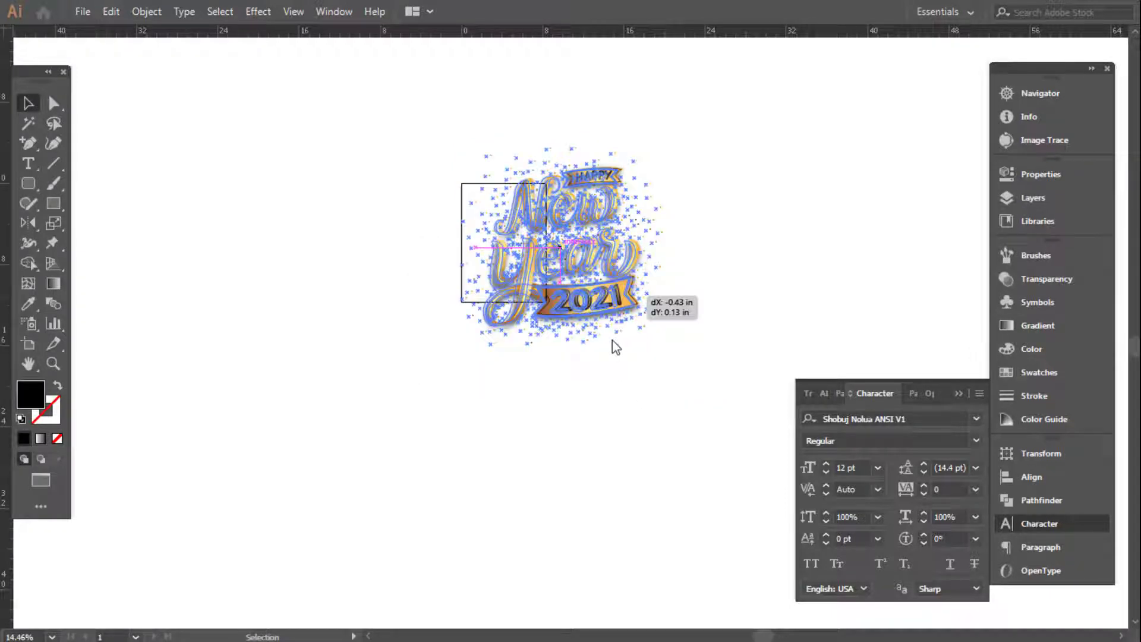
# Close the document holding the pasted lettering without saving and reopen the Illustrator file 2
pyautogui.hotkey('ctrl', 'w')
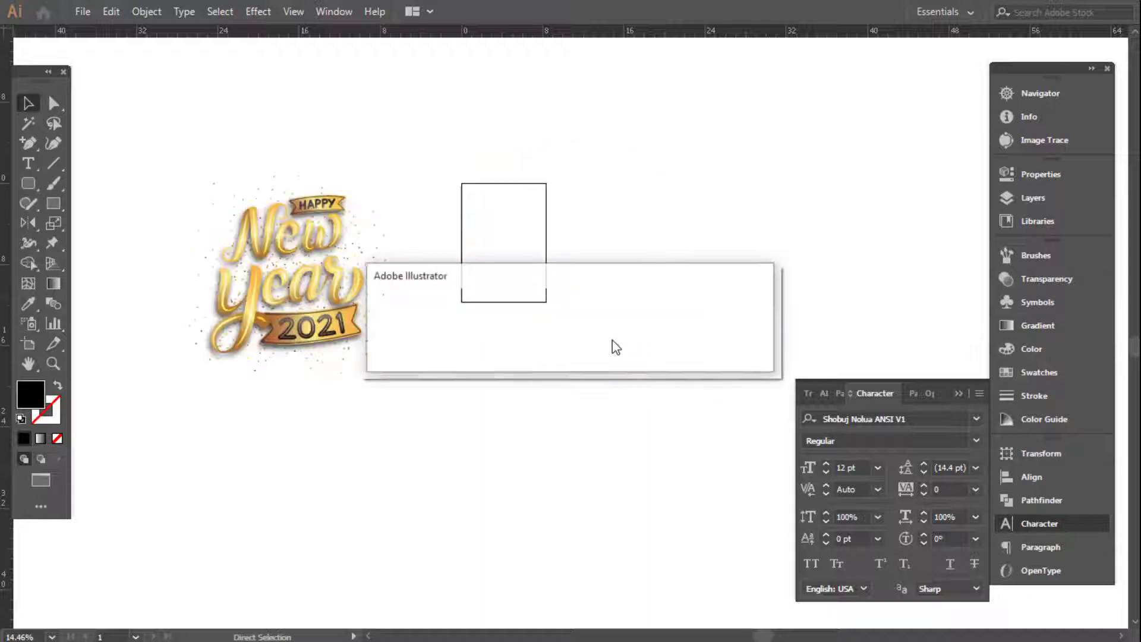
pyautogui.click(639, 359)
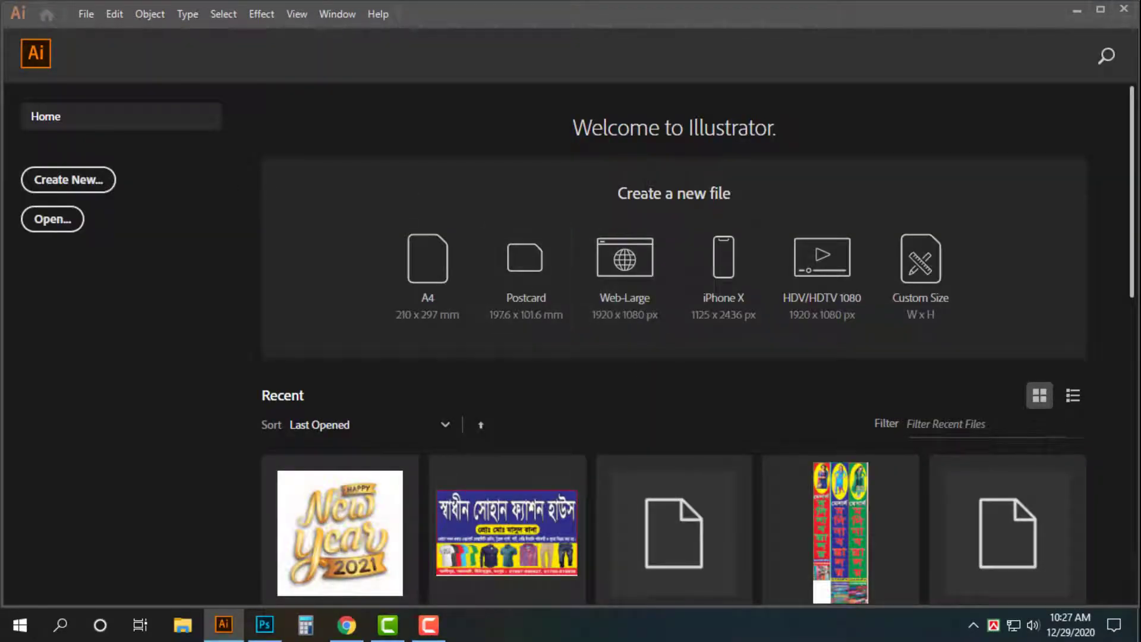
pyautogui.hotkey('ctrl', 'o')
pyautogui.doubleClick(298, 138)
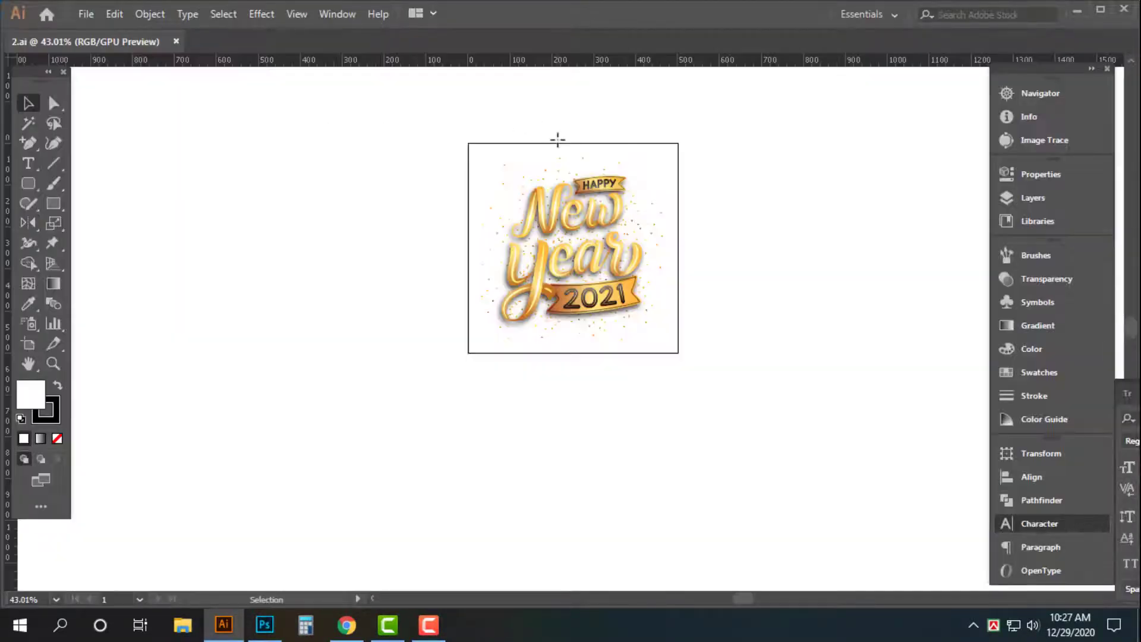
pyautogui.press('i')
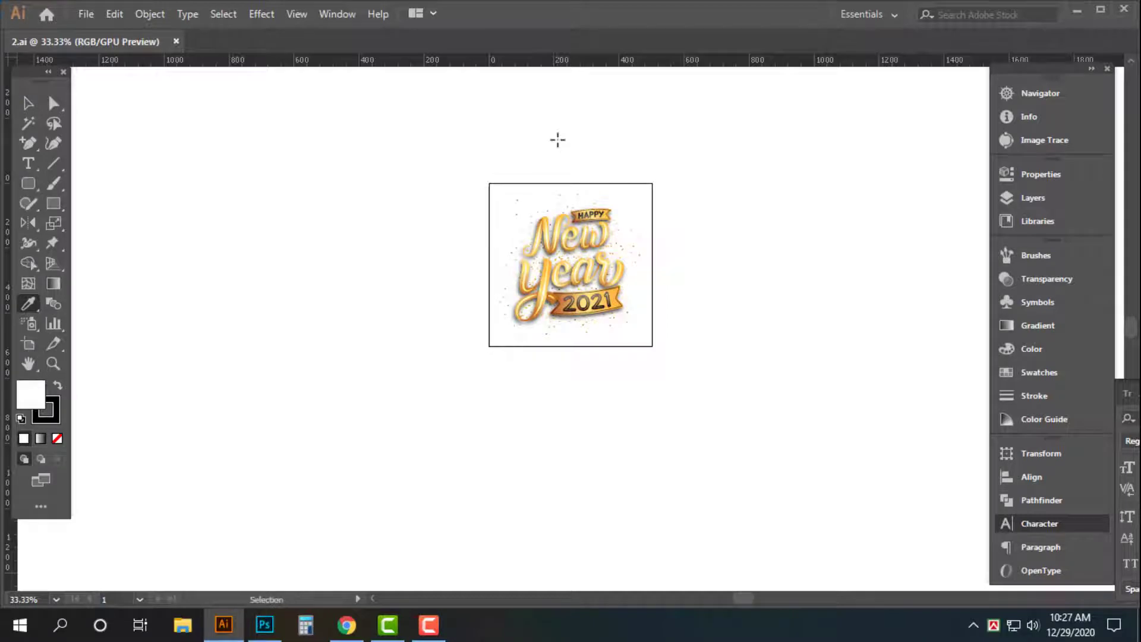
pyautogui.press('v')
pyautogui.moveTo(553, 411); pyautogui.dragTo(564, 288)
pyautogui.press('m')
pyautogui.click(346, 334)
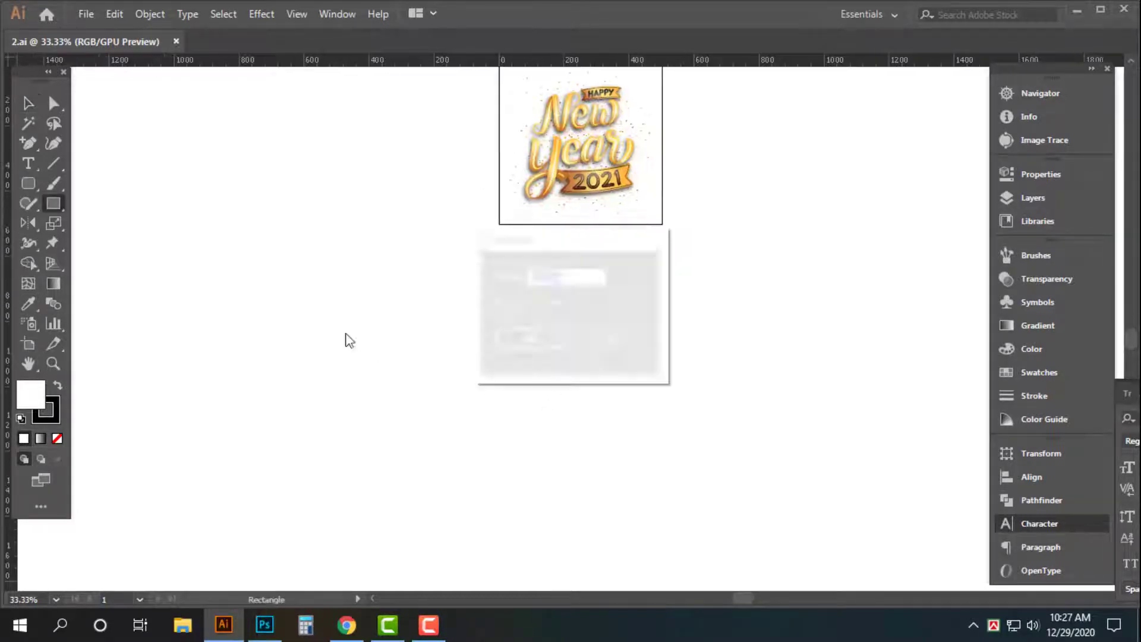
pyautogui.press('Escape')
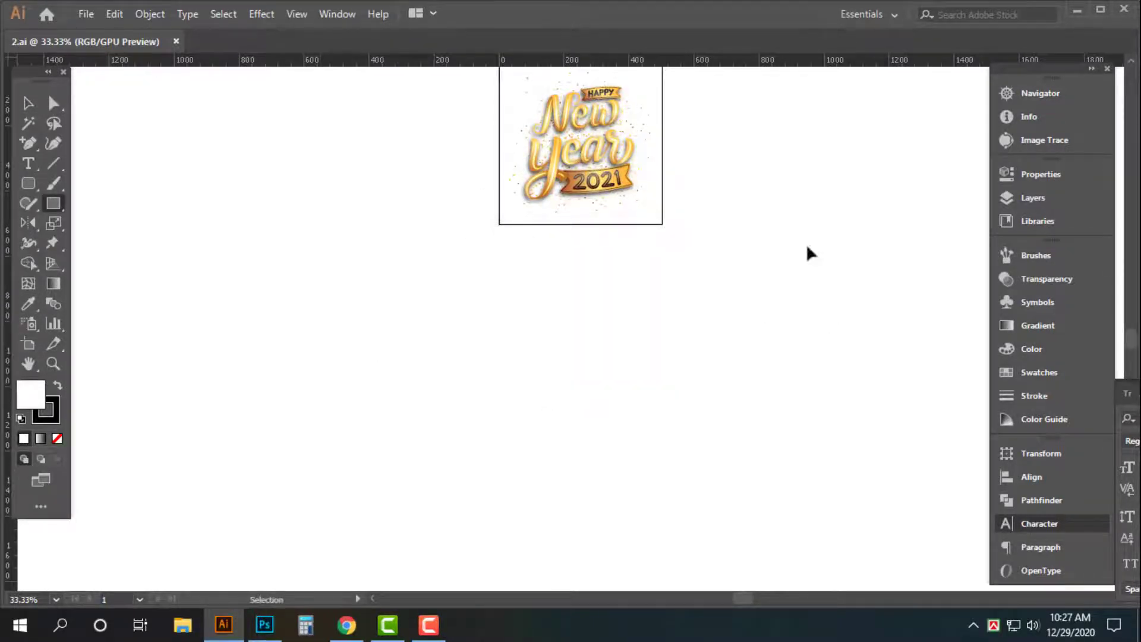
# Switch the ruler units to inches and create a 72 × 30 in rectangle below the artboard
pyautogui.rightClick(823, 60)
pyautogui.click(865, 104)
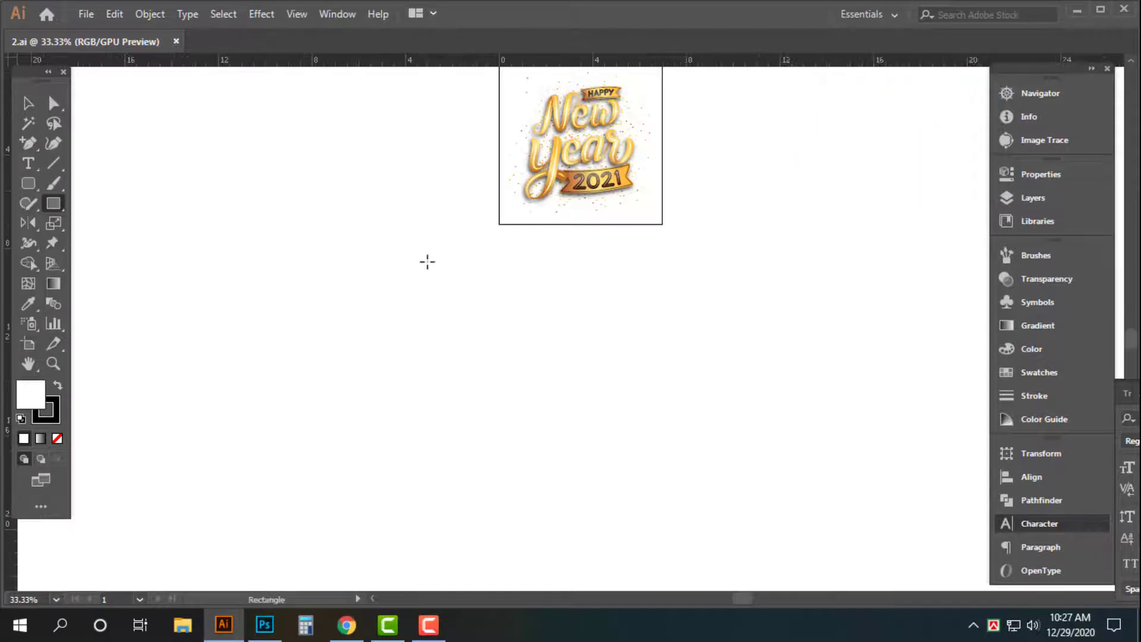
pyautogui.click(428, 260)
pyautogui.write('72')
pyautogui.press('Tab')
pyautogui.write('30')
pyautogui.press('Return')
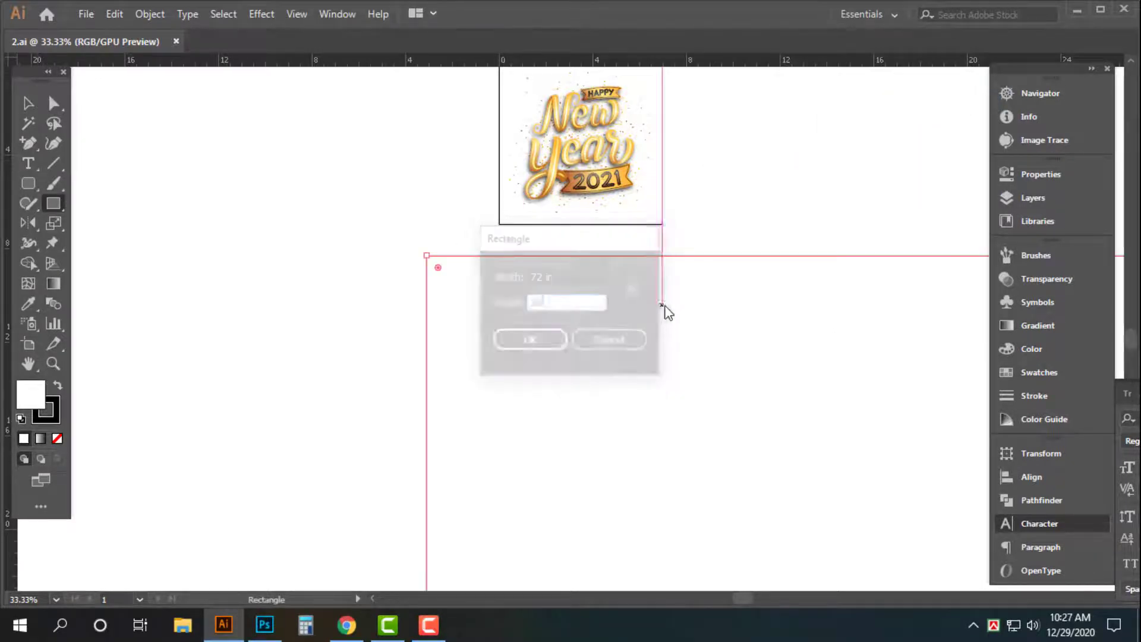
# Move the 72 × 30 in rectangle left so that it sits roughly centred below the artboard
pyautogui.press('v')
pyautogui.scroll(-3, 705, 352)
pyautogui.moveTo(679, 363); pyautogui.dragTo(567, 314)
pyautogui.press('v')
pyautogui.moveTo(806, 377); pyautogui.dragTo(475, 382)
# Hide the panels and rulers, and move the New Year lettering from the artboard into the left part of the large rectangle
pyautogui.press('Tab')
pyautogui.press('a')
pyautogui.hotkey('ctrl', 'r')
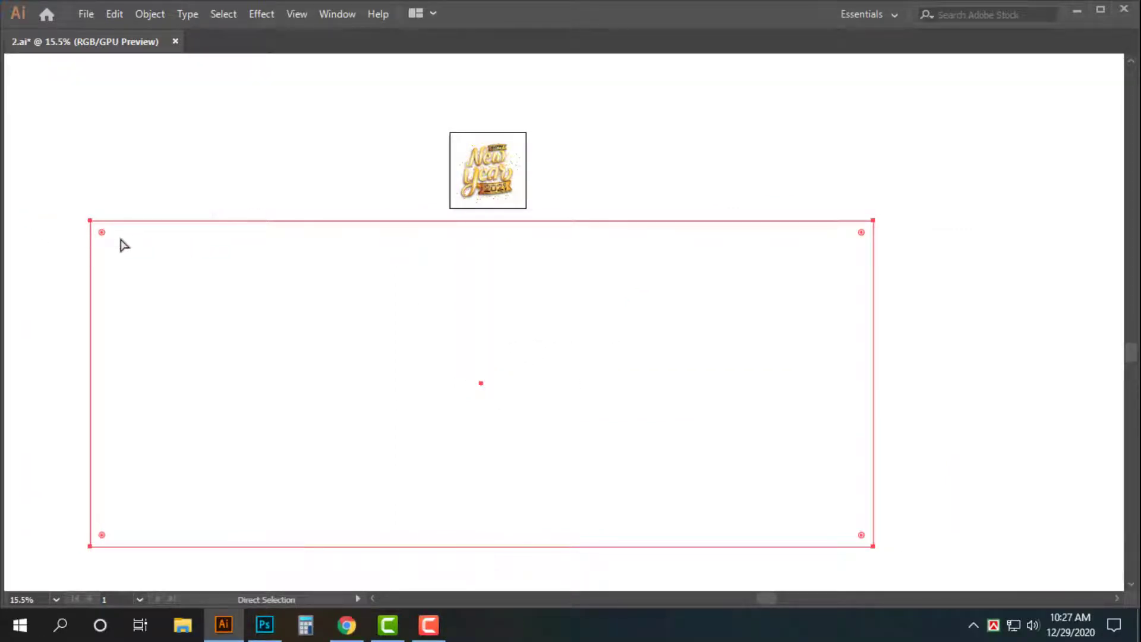
pyautogui.moveTo(461, 193); pyautogui.dragTo(152, 349)
pyautogui.moveTo(182, 290); pyautogui.dragTo(244, 193)
# Show the rulers again and set the large rectangle's fill to None
pyautogui.click(438, 196)
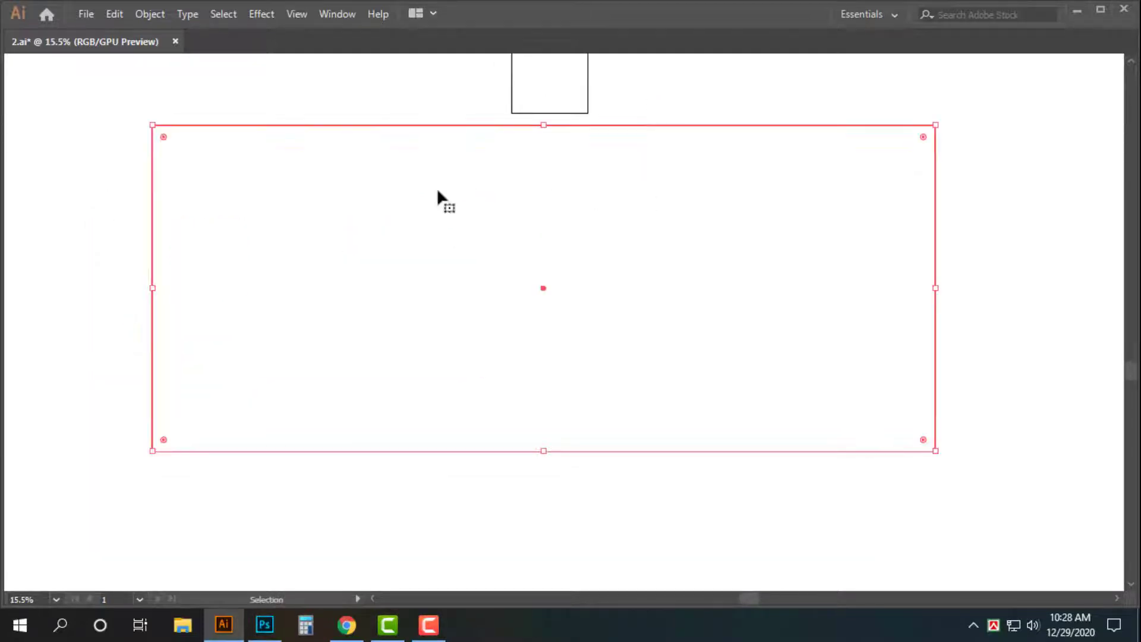
pyautogui.hotkey('ctrl', 'r')
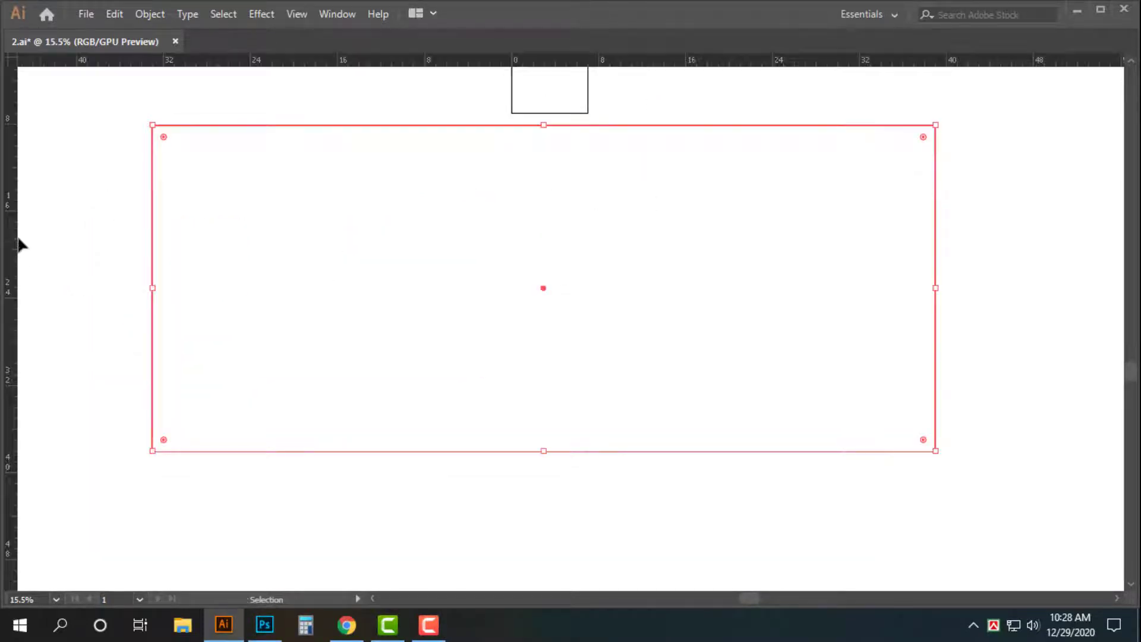
pyautogui.moveTo(18, 246); pyautogui.dragTo(542, 195)
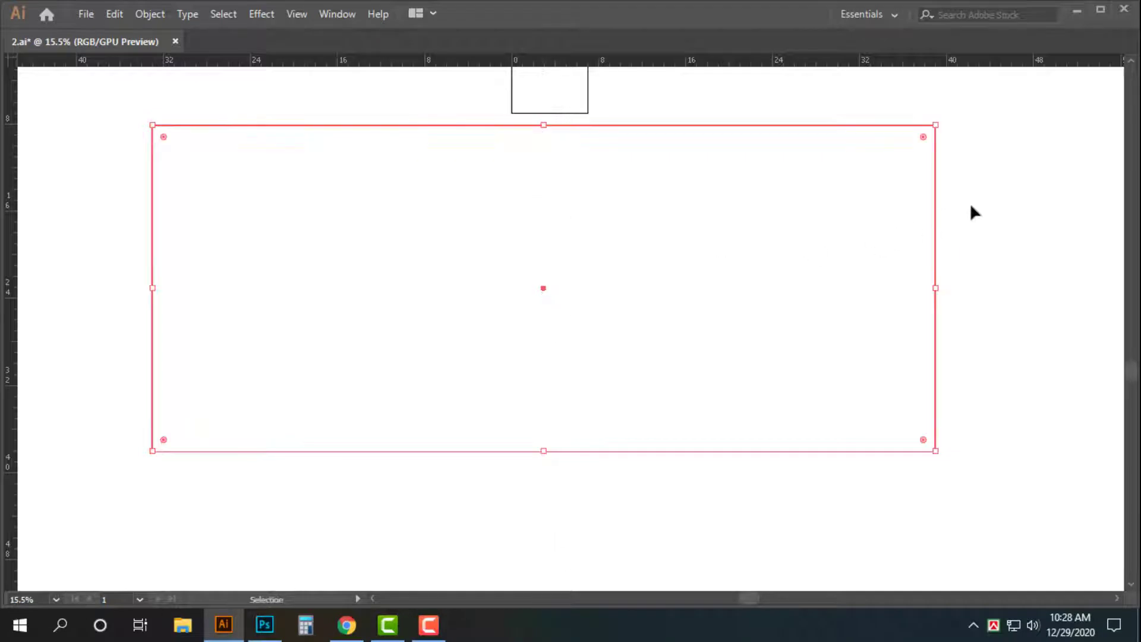
pyautogui.press('Tab')
pyautogui.click(59, 438)
pyautogui.press('Tab')
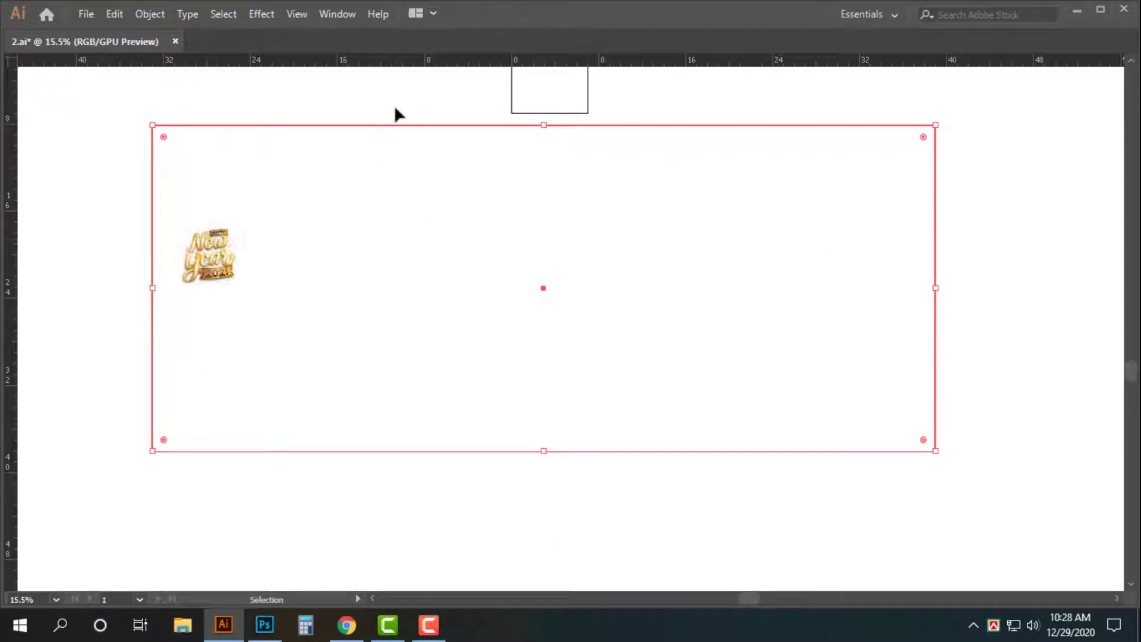
pyautogui.press('Tab')
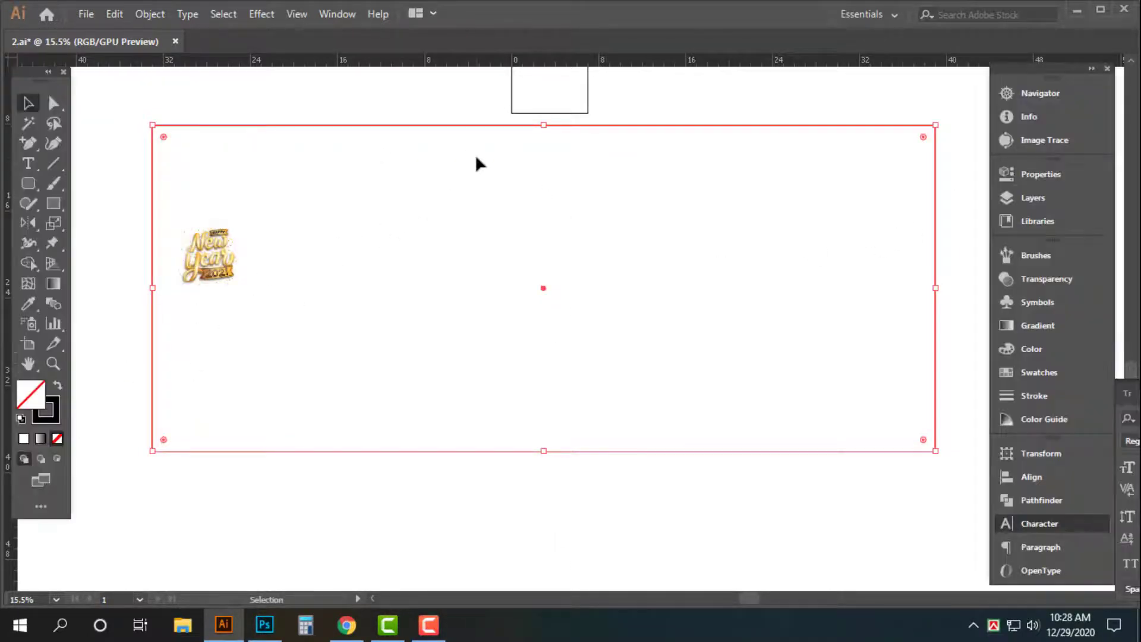
# Offset the rectangle's path by -2 in and slightly round the corners of the inner copy
pyautogui.hotkey('alt', 'o')
pyautogui.press('p')
pyautogui.moveTo(357, 386)
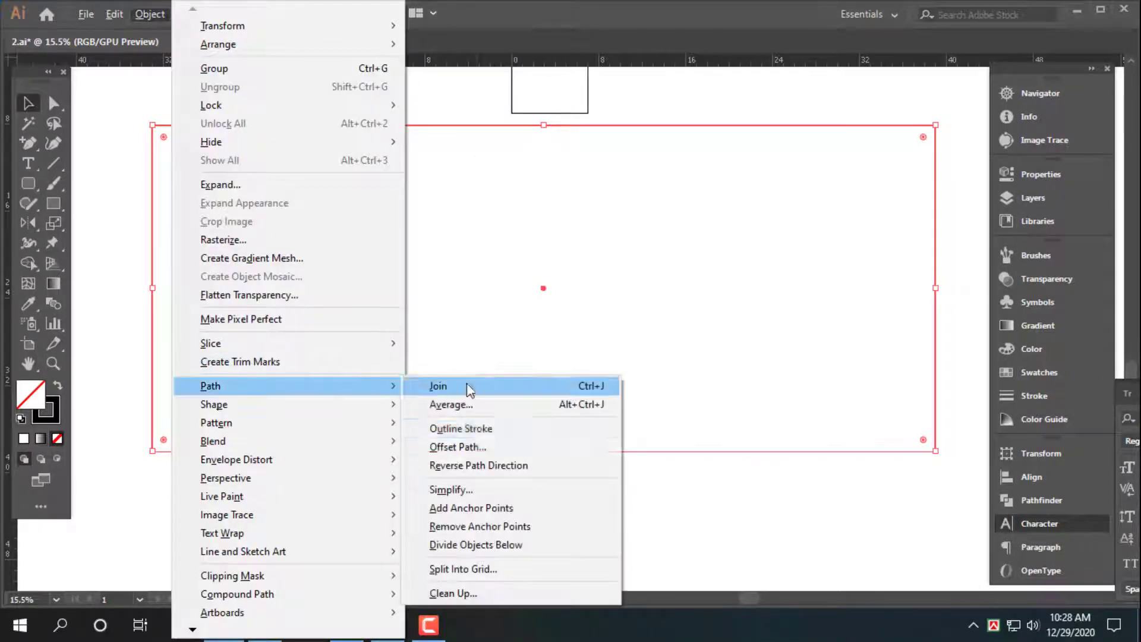
pyautogui.click(478, 447)
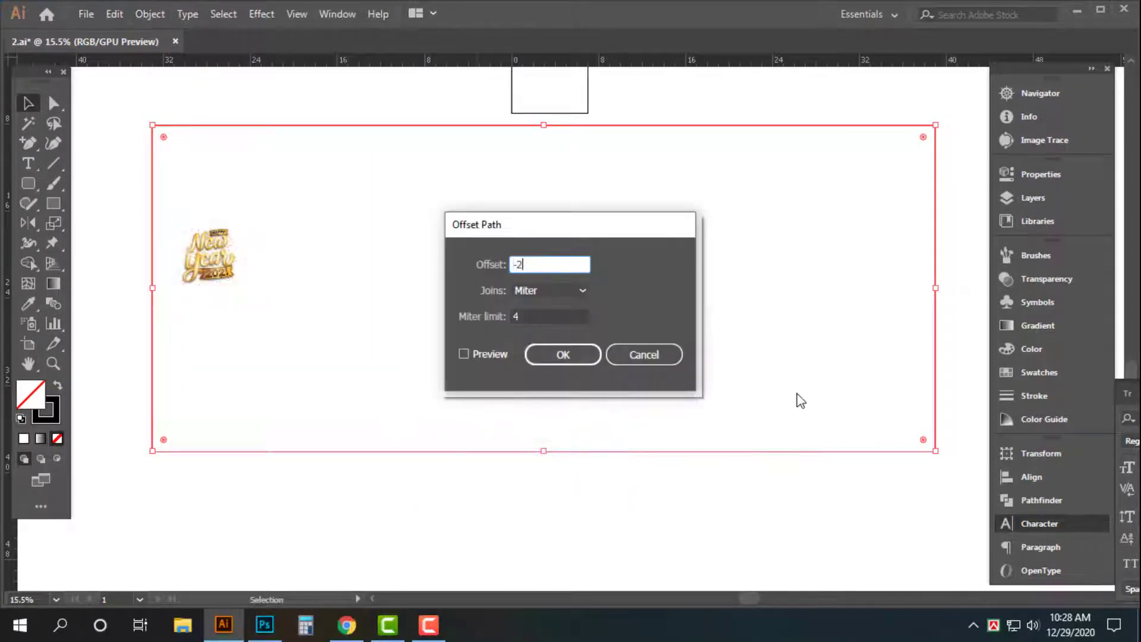
pyautogui.write('-2')
pyautogui.press('Return')
pyautogui.moveTo(902, 158); pyautogui.dragTo(882, 161)
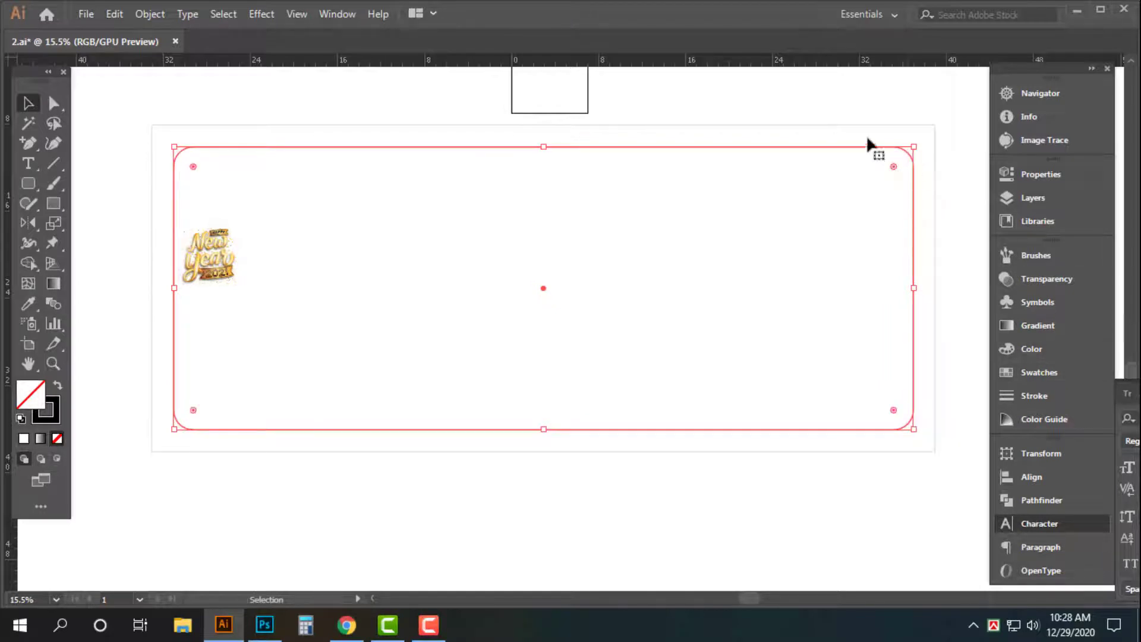
# Fill the inner rounded rectangle with white and the outer rectangle with black, both without a stroke
pyautogui.click(58, 388)
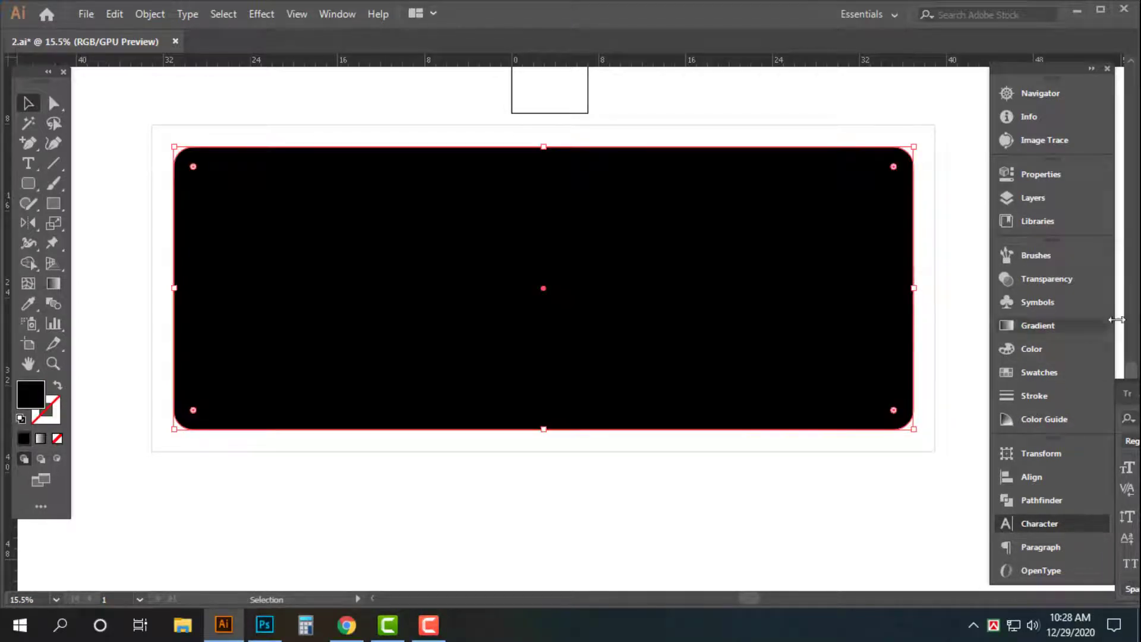
pyautogui.click(1032, 350)
pyautogui.click(828, 360)
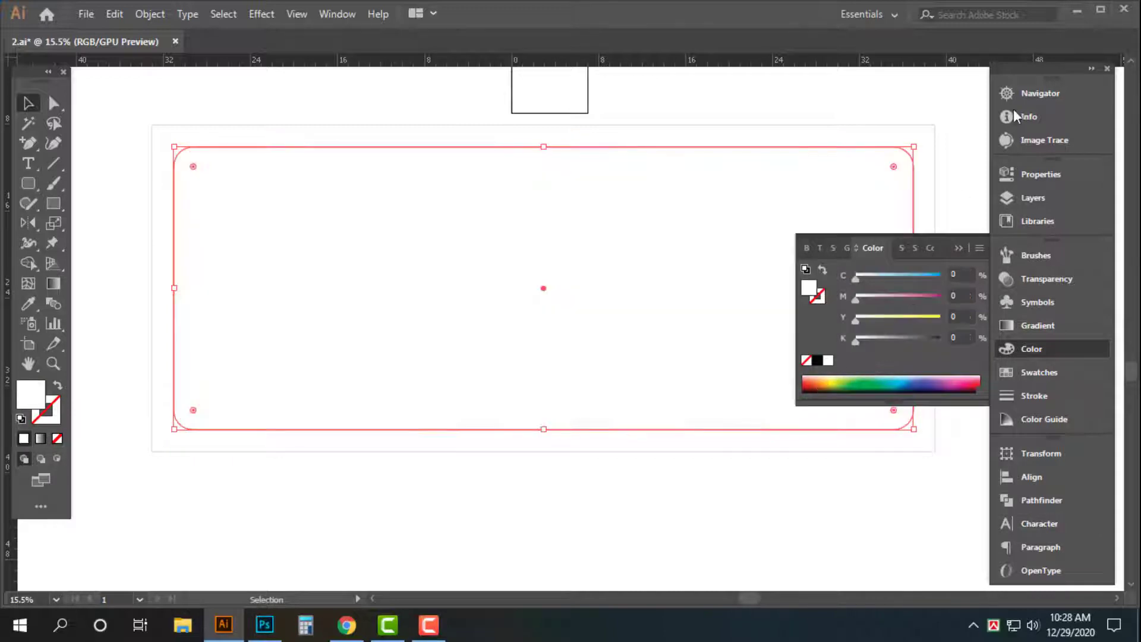
pyautogui.click(957, 102)
pyautogui.click(840, 125)
pyautogui.click(58, 387)
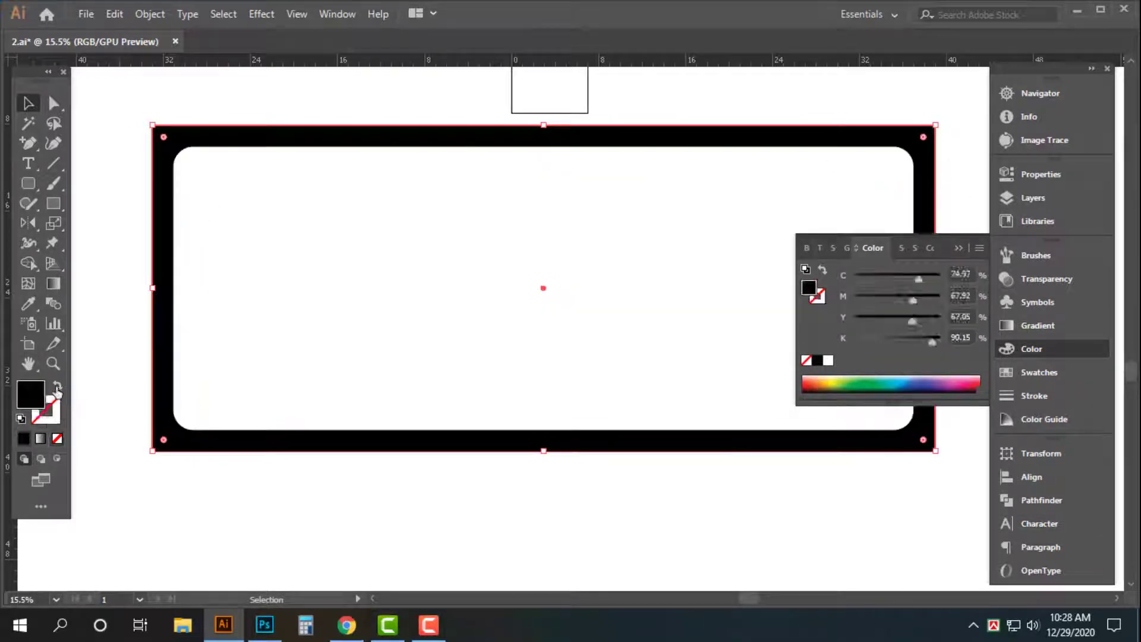
# Select the hidden lettering in Outline view and bring it in front of the white rectangle
pyautogui.press('Tab')
pyautogui.hotkey('ctrl', 'shift', 'a')
pyautogui.hotkey('ctrl', 'y')
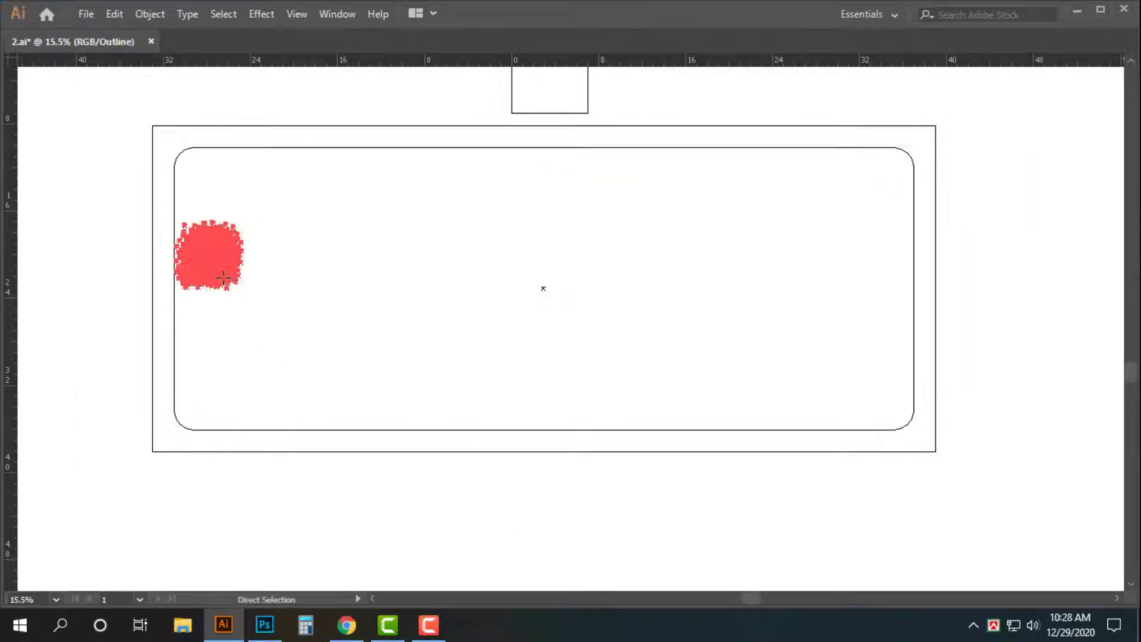
pyautogui.hotkey('ctrl', 'y')
pyautogui.press('Tab')
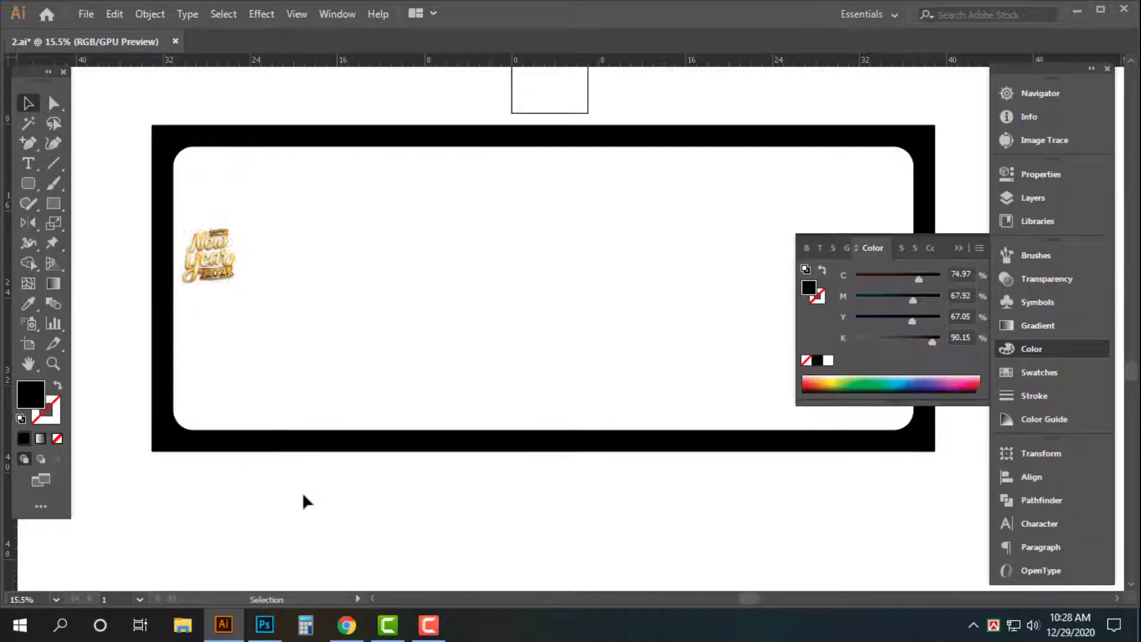
pyautogui.click(321, 319)
pyautogui.click(470, 133)
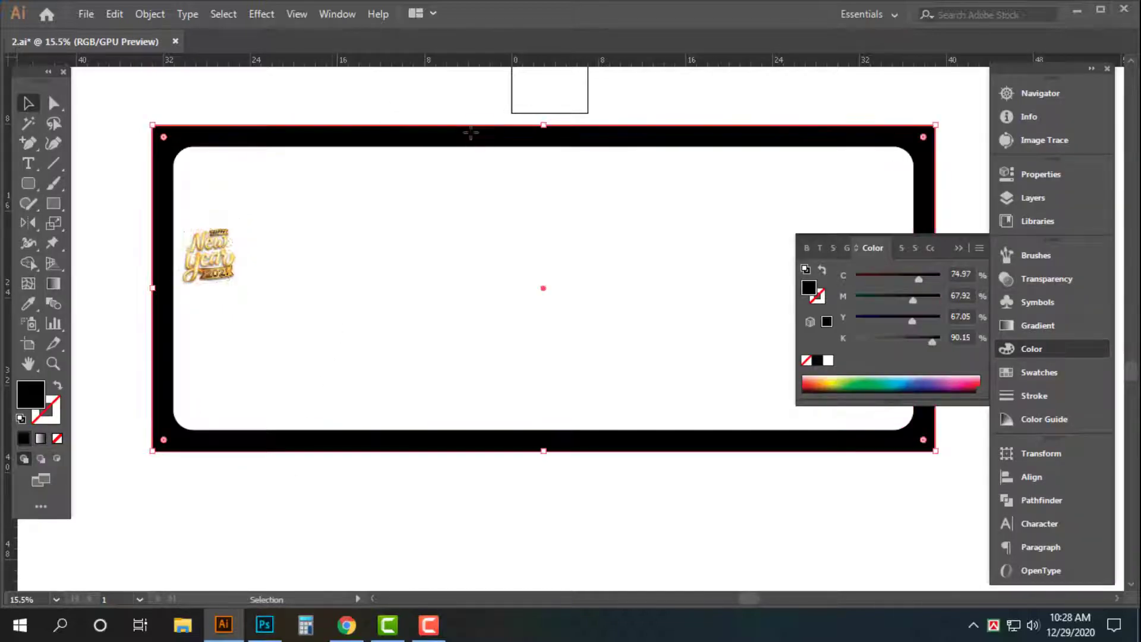
pyautogui.press('Tab')
pyautogui.click(483, 102)
# Open file 1 from the Happy New Year folder, cut all its artwork, close it without saving, and paste the artwork into the banner
pyautogui.hotkey('ctrl', 'o')
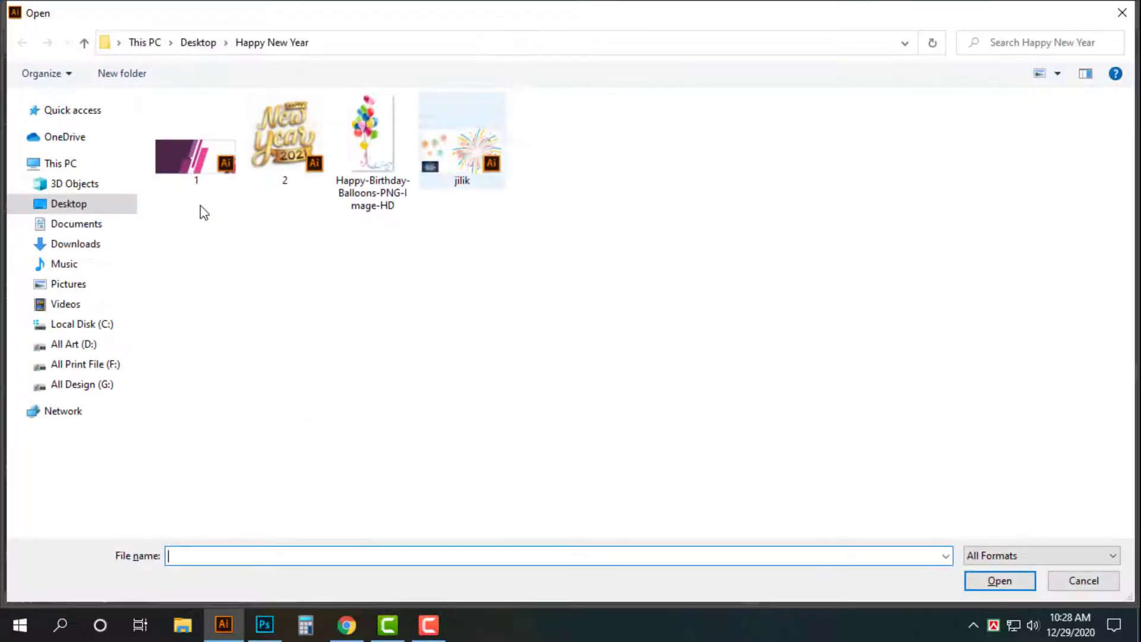
pyautogui.doubleClick(202, 155)
pyautogui.hotkey('ctrl', 'a')
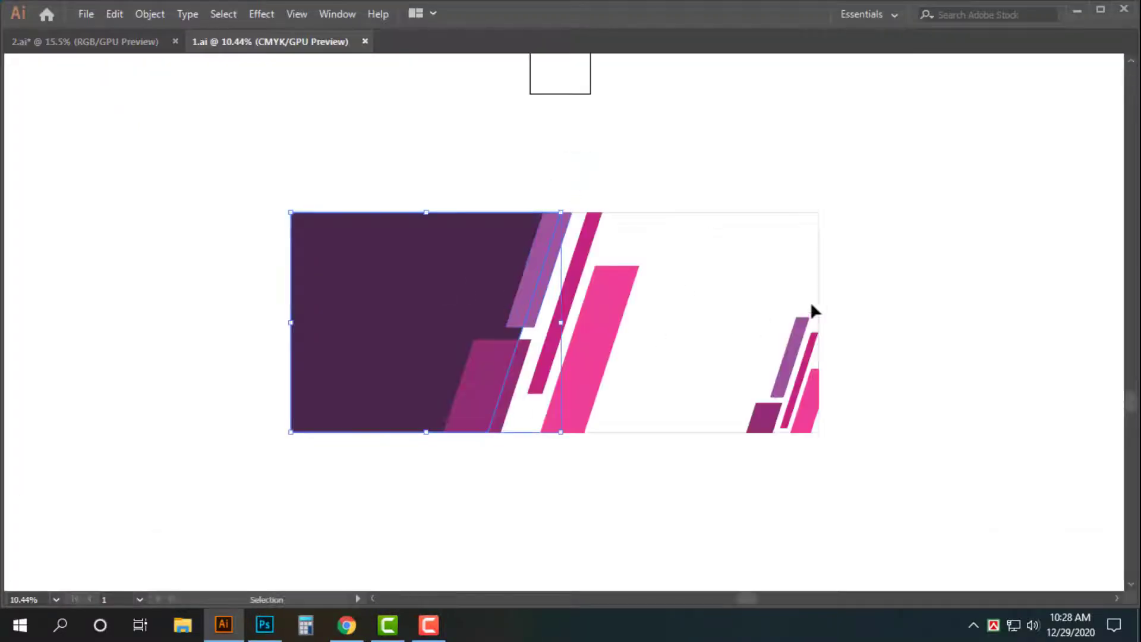
pyautogui.press('Delete')
pyautogui.hotkey('ctrl', 'w')
pyautogui.click(623, 334)
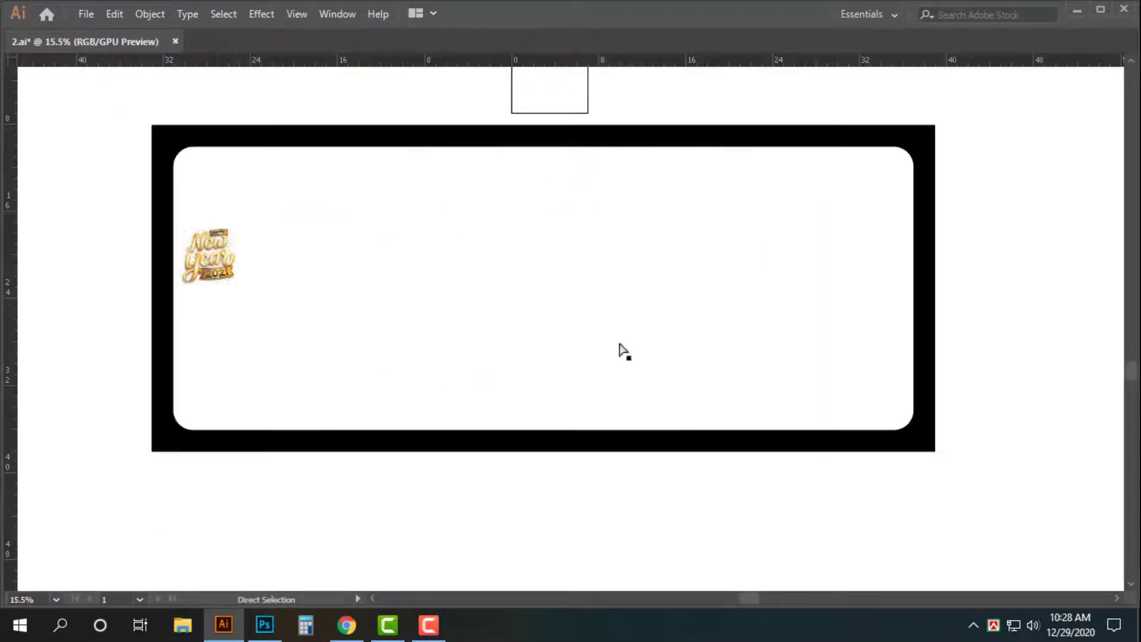
pyautogui.hotkey('ctrl', 'v')
pyautogui.click(618, 344)
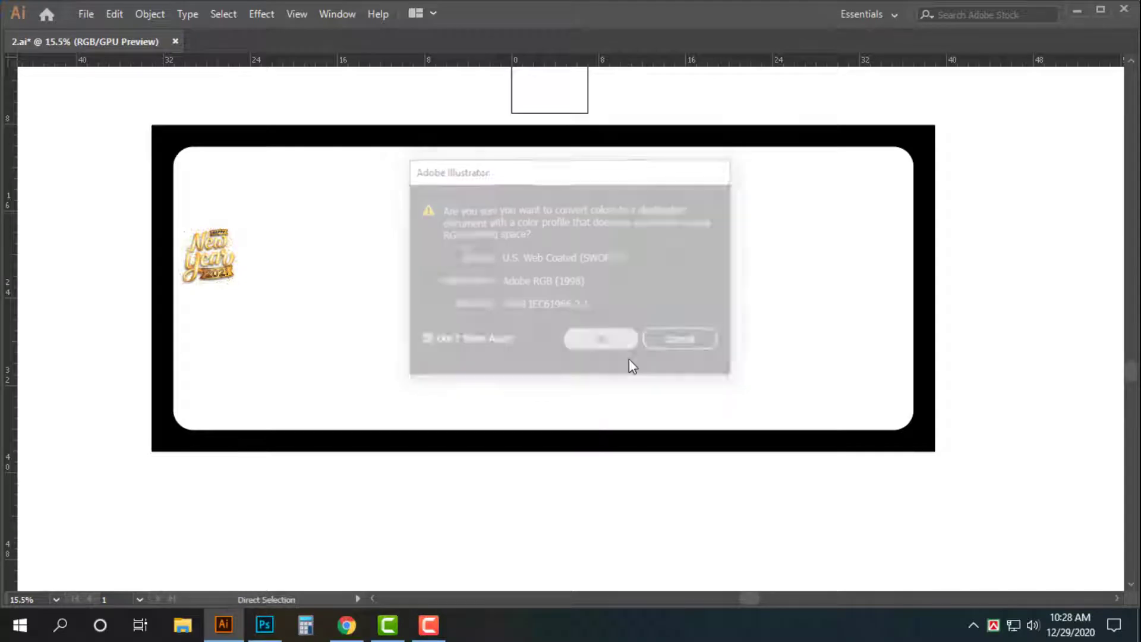
# Move the pasted striped artwork onto the banner and enlarge it to match the outer rectangle's edges
pyautogui.moveTo(367, 246); pyautogui.dragTo(375, 309)
pyautogui.moveTo(543, 283); pyautogui.dragTo(400, 214)
pyautogui.moveTo(422, 234); pyautogui.dragTo(397, 404)
pyautogui.moveTo(371, 397); pyautogui.dragTo(549, 162)
pyautogui.scroll(2, 463, 436)
pyautogui.moveTo(456, 168); pyautogui.dragTo(479, 178)
pyautogui.moveTo(452, 199); pyautogui.dragTo(417, 285)
pyautogui.moveTo(397, 321); pyautogui.dragTo(313, 273)
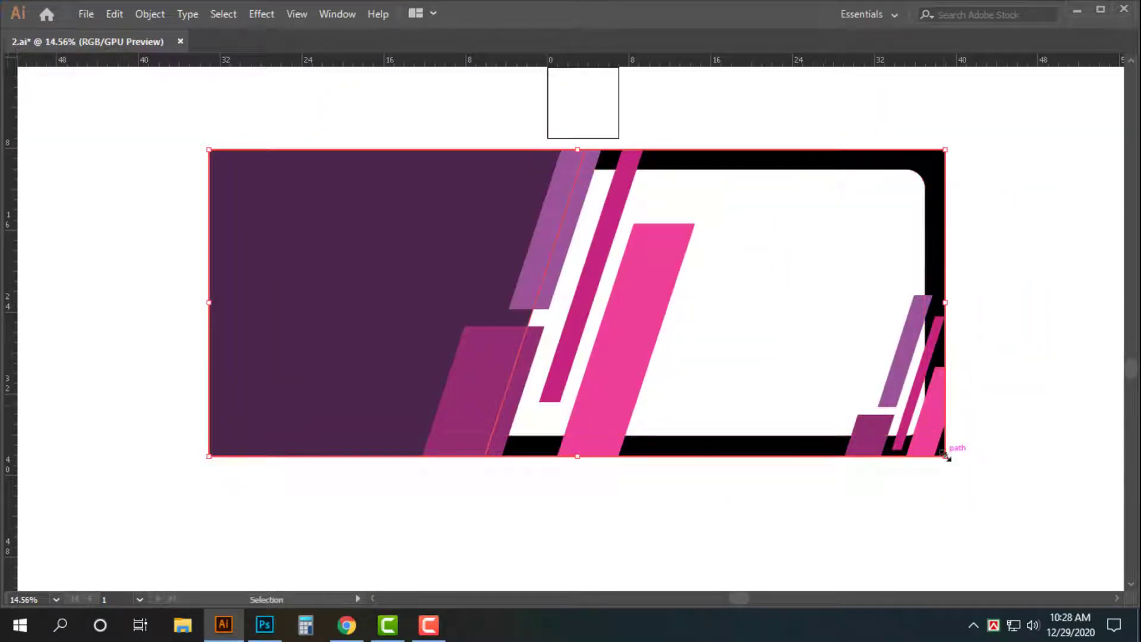
# Shrink the striped artwork from all sides so its edges sit slightly inside the outer rectangle
pyautogui.moveTo(945, 456); pyautogui.dragTo(928, 449)
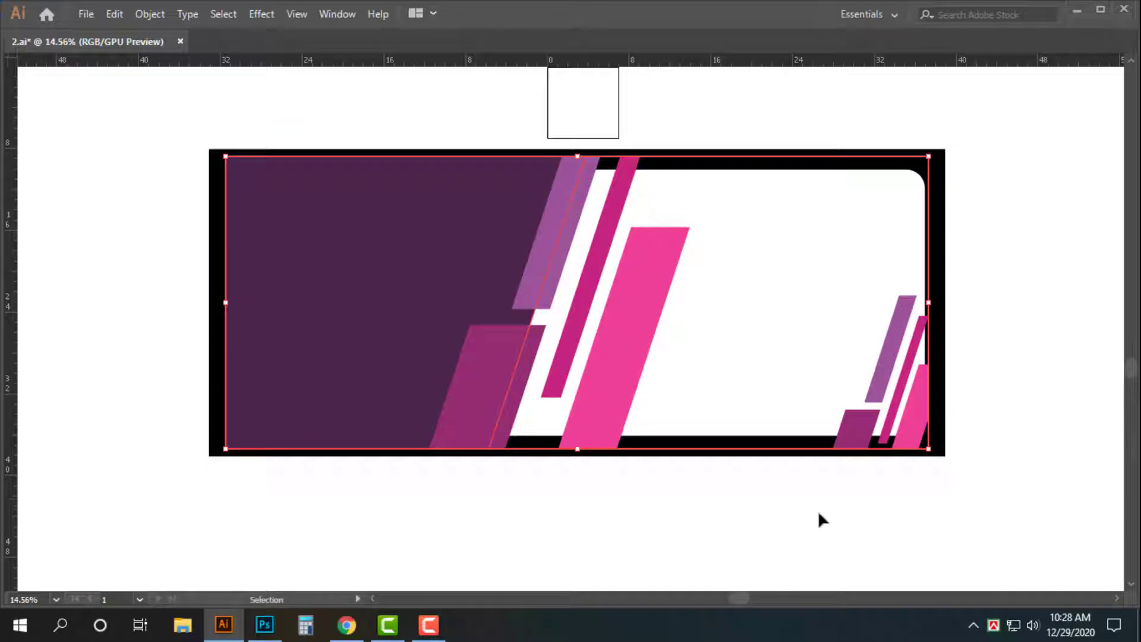
pyautogui.moveTo(577, 156); pyautogui.dragTo(578, 160)
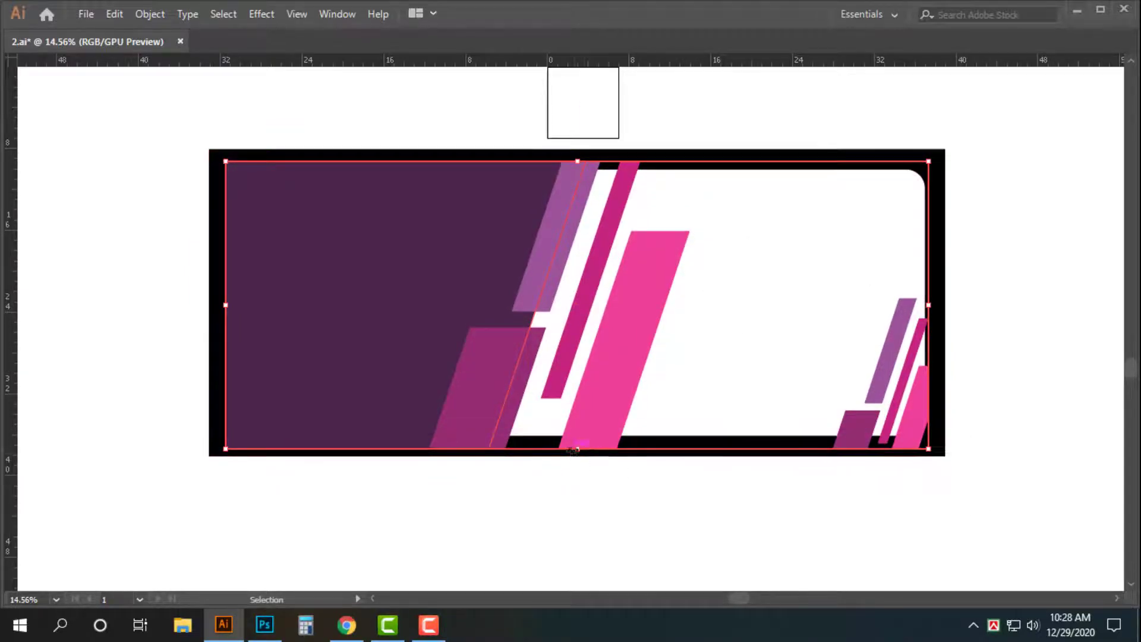
pyautogui.moveTo(577, 449); pyautogui.dragTo(578, 445)
pyautogui.click(809, 474)
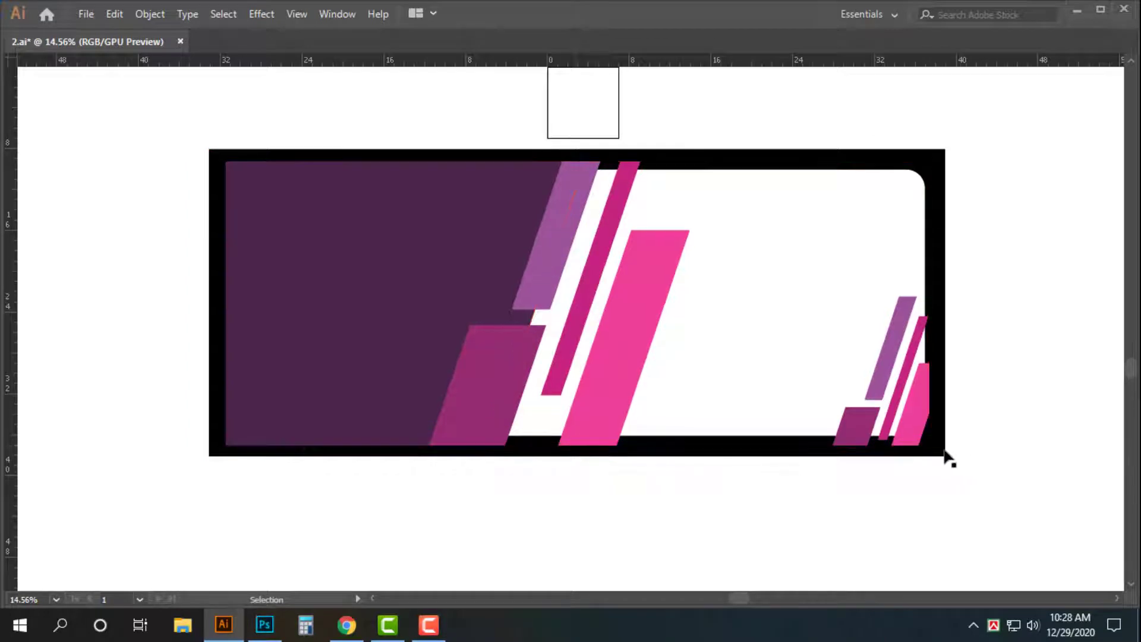
# Fill the outer rectangle with the pink sampled from the artwork's stripe
pyautogui.click(940, 453)
pyautogui.press('i')
pyautogui.press('v')
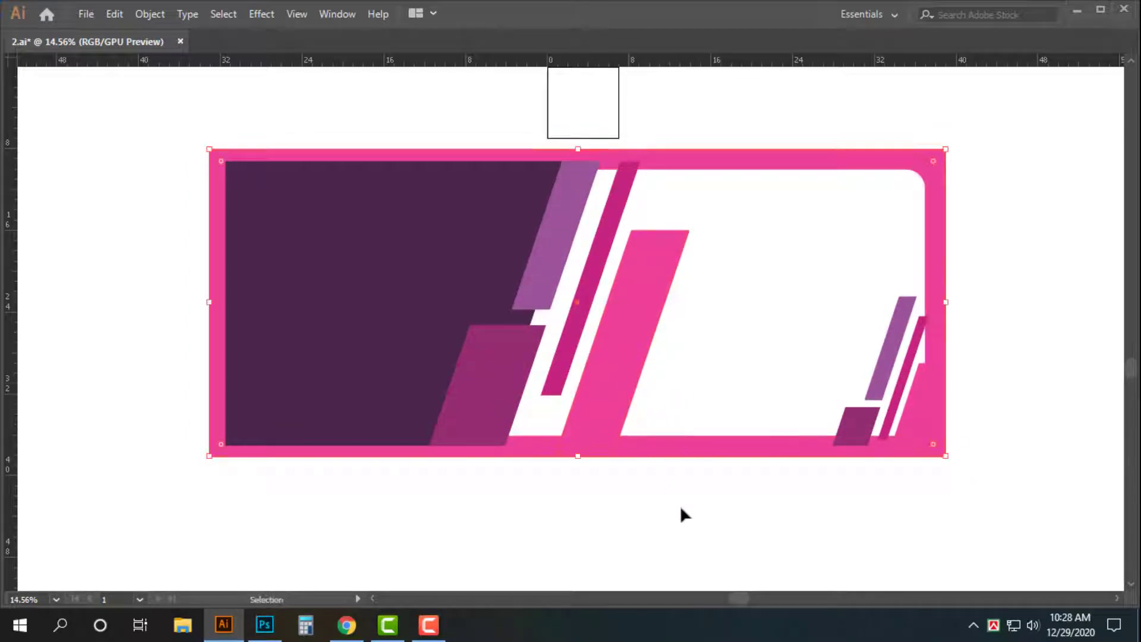
pyautogui.click(674, 507)
# Fill the outer rectangle with the dark purple sampled from the artwork's large panel
pyautogui.click(677, 451)
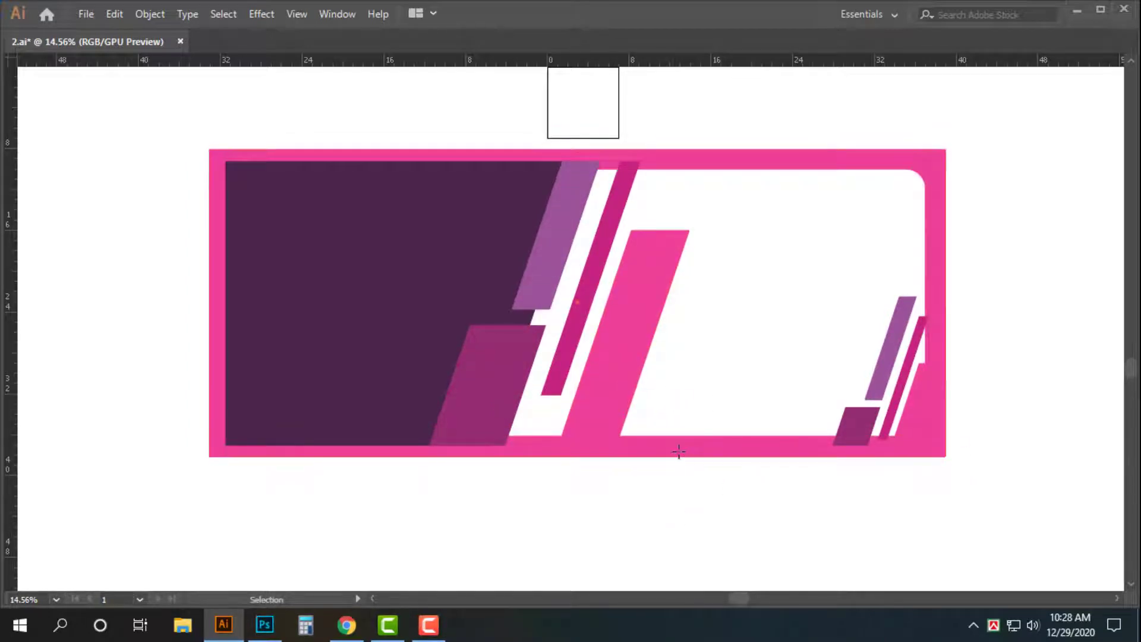
pyautogui.press('i')
pyautogui.click(401, 317)
pyautogui.press('v')
pyautogui.click(569, 499)
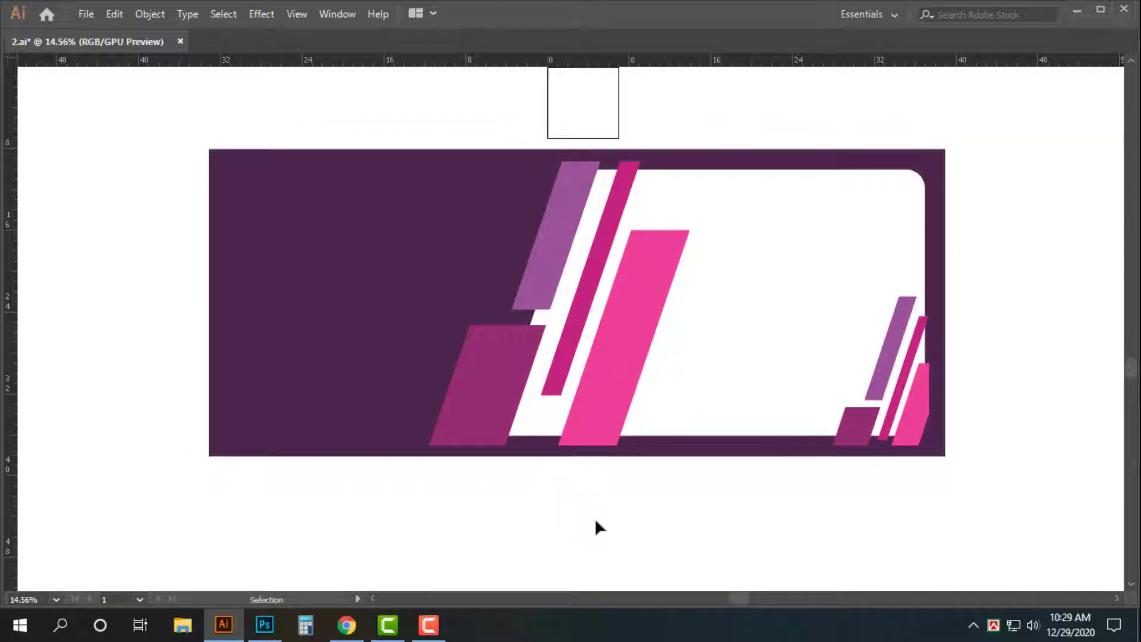
# Bring the white rounded rectangle to the front and use it as a clipping mask on the striped artwork
pyautogui.press('z')
pyautogui.moveTo(617, 494); pyautogui.dragTo(676, 504)
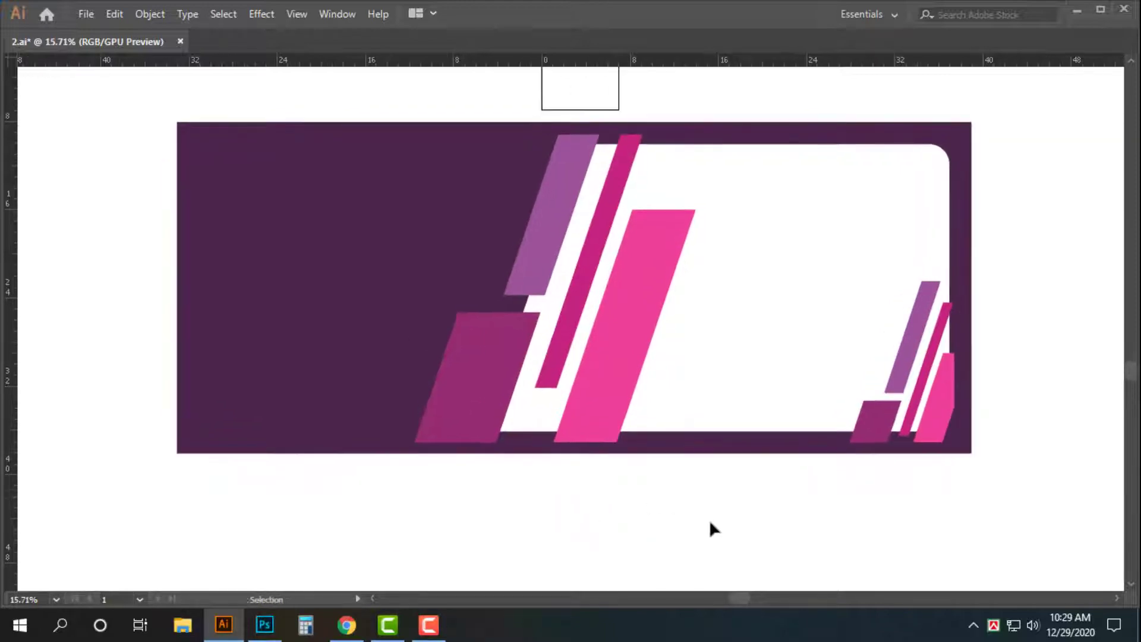
pyautogui.click(706, 298)
pyautogui.hotkey('ctrl', 'shift', ']')
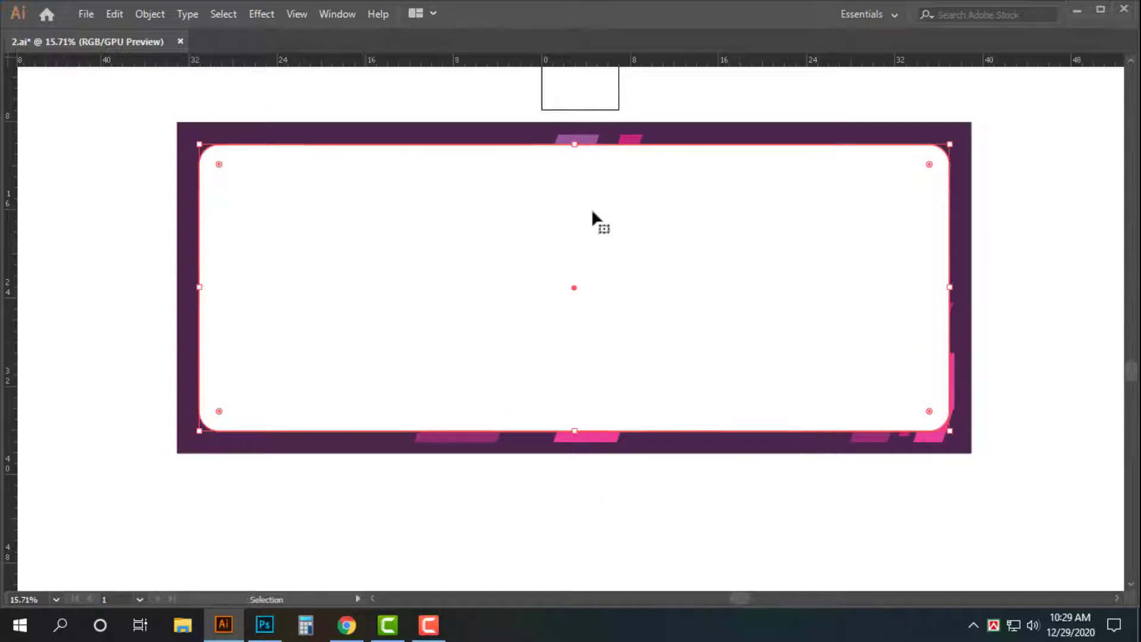
pyautogui.keyDown('shift'); pyautogui.click(593, 140); pyautogui.keyUp('shift')
pyautogui.hotkey('ctrl', '7')
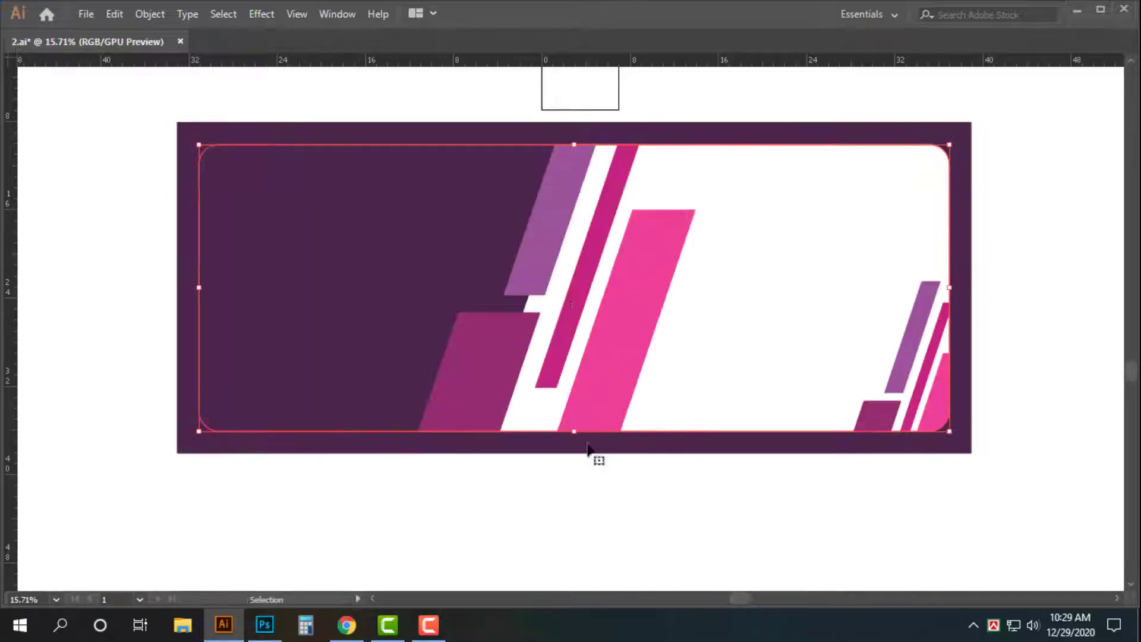
# Select the hidden lettering in Outline view, bring it to the front, and enlarge it over the dark purple panel
pyautogui.press('a')
pyautogui.hotkey('ctrl', 'y')
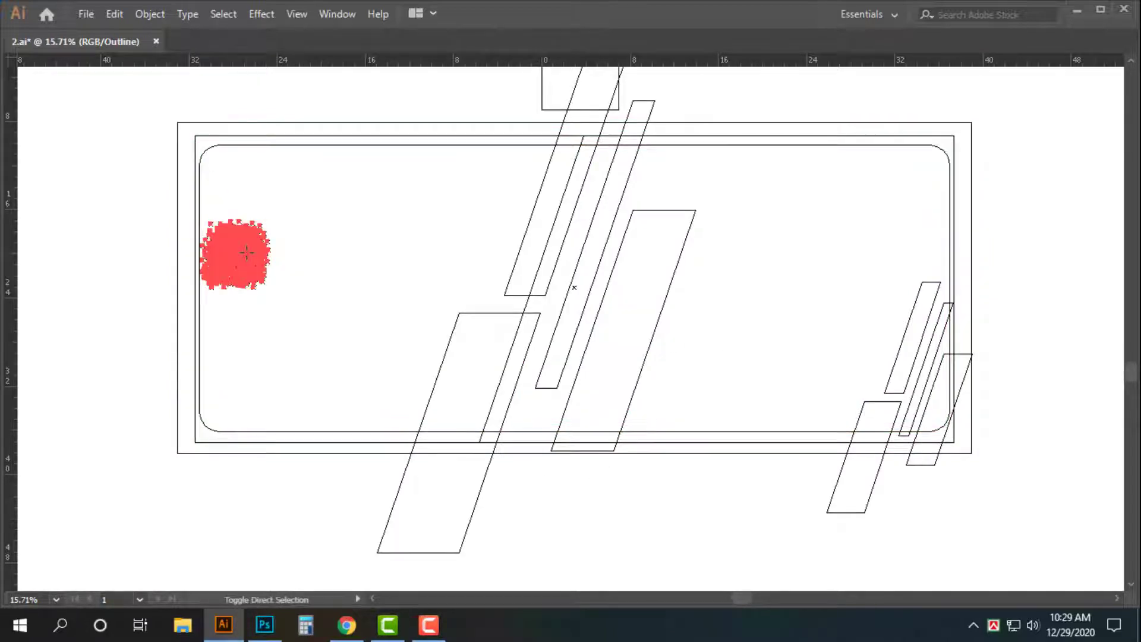
pyautogui.hotkey('ctrl', 'y')
pyautogui.press('v')
pyautogui.moveTo(227, 251); pyautogui.dragTo(233, 186)
pyautogui.moveTo(280, 228); pyautogui.dragTo(525, 474)
pyautogui.click(522, 511)
pyautogui.press('Tab')
pyautogui.press('Tab')
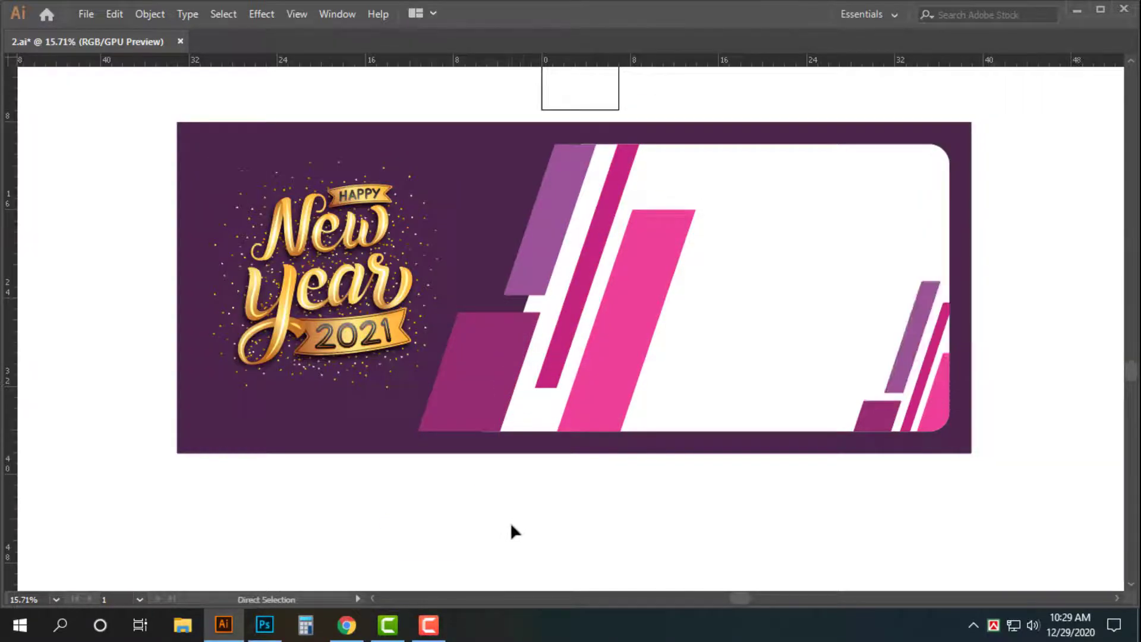
pyautogui.hotkey('ctrl', 'k')
pyautogui.press('Return')
pyautogui.moveTo(699, 515); pyautogui.dragTo(555, 513)
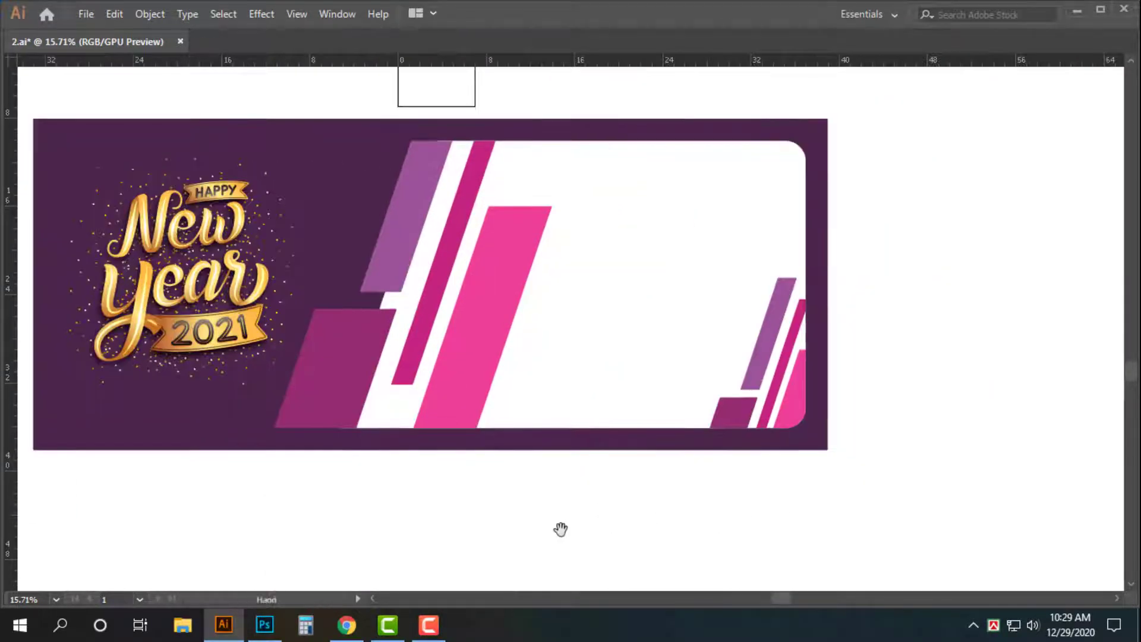
pyautogui.moveTo(483, 529); pyautogui.dragTo(545, 529)
pyautogui.moveTo(433, 273); pyautogui.dragTo(464, 291)
pyautogui.moveTo(427, 334); pyautogui.dragTo(486, 331)
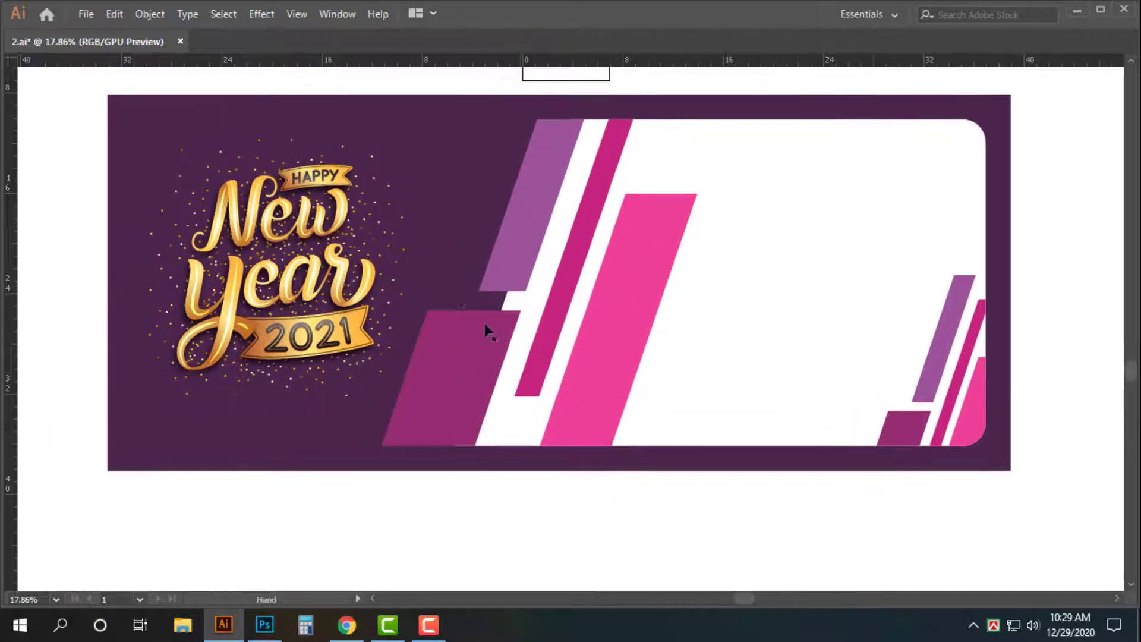
# Directly select the dark purple panel inside the clipped artwork and set its fill's K value to 50%
pyautogui.press('a')
pyautogui.press('Tab')
pyautogui.click(460, 180)
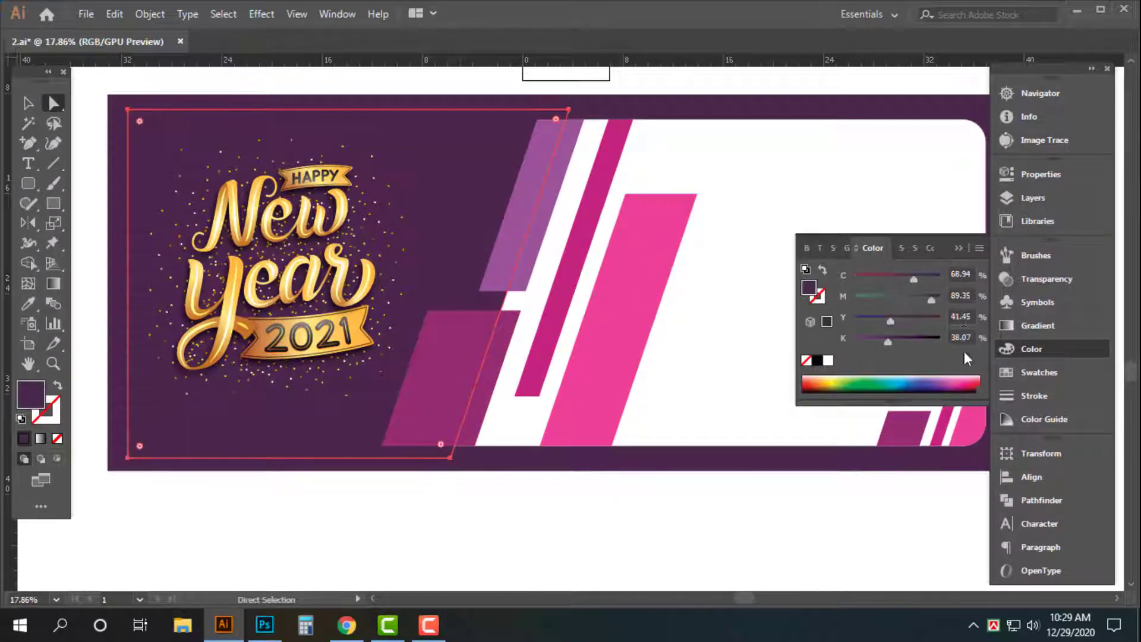
pyautogui.click(961, 274)
pyautogui.click(964, 338)
pyautogui.click(964, 340)
pyautogui.press('Return')
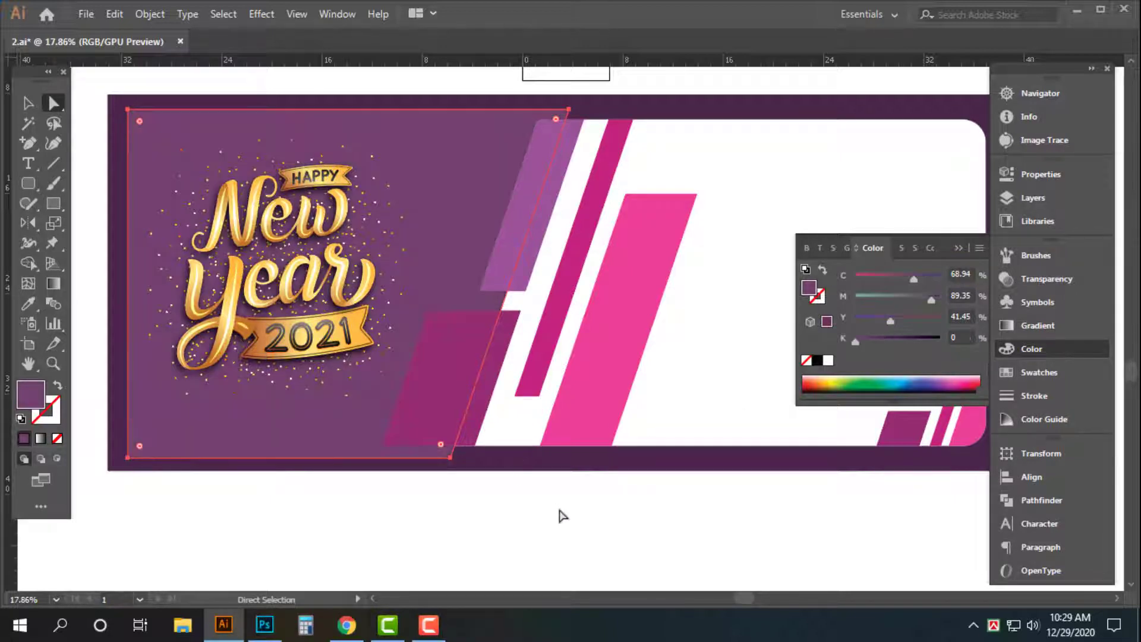
pyautogui.write('50')
pyautogui.press('Return')
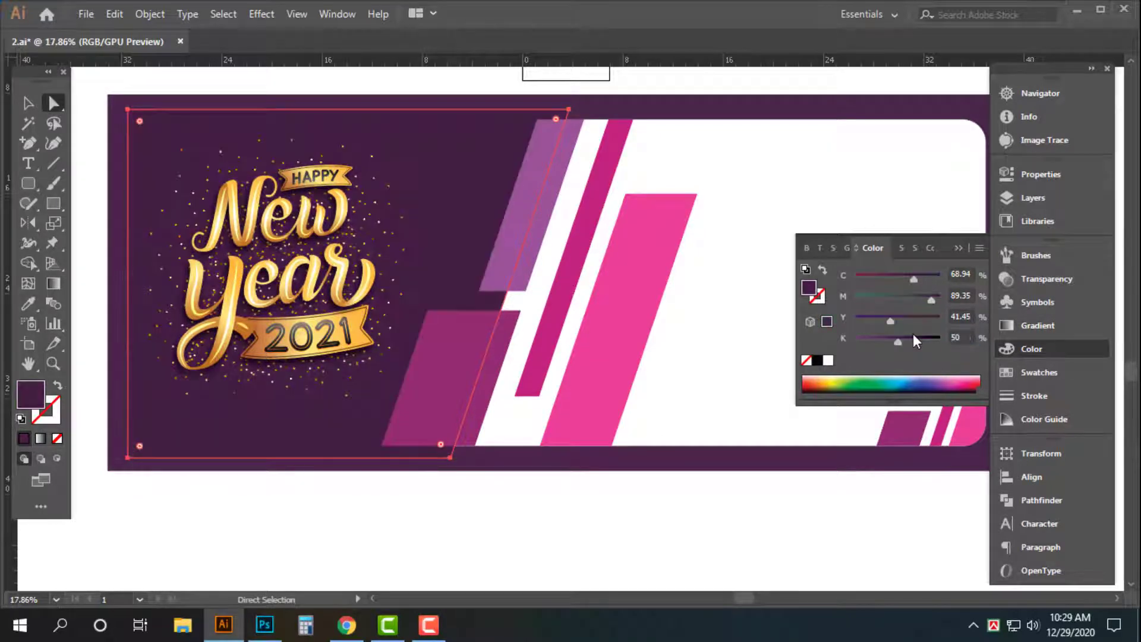
# Darken the outer rectangle's purple fill through its K value to match the clipped panel, and deselect it
pyautogui.click(701, 112)
pyautogui.click(962, 337)
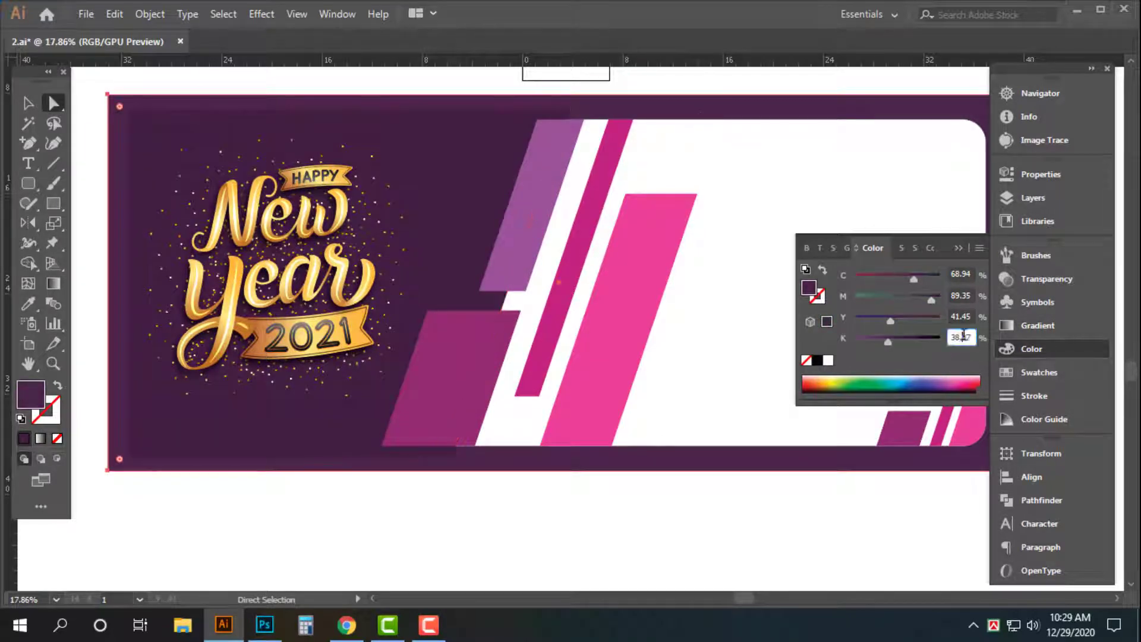
pyautogui.press('Tab')
pyautogui.hotkey('ctrl', 'shift', 'a')
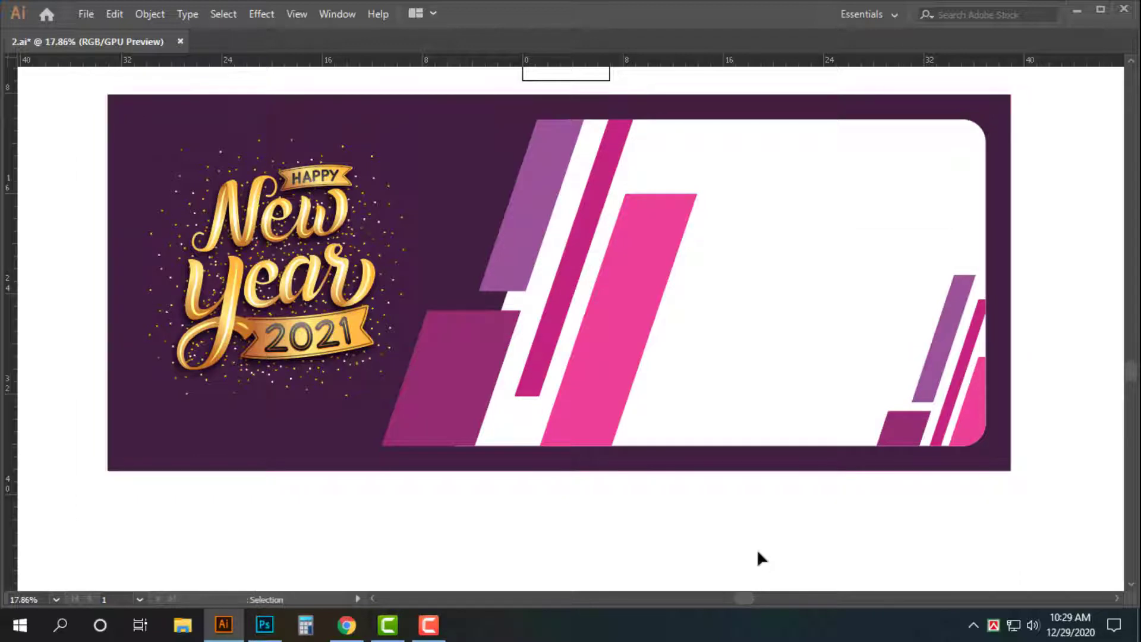
# Enlarge the Happy New Year 2021 lettering slightly around its centre and deselect it
pyautogui.click(314, 228)
pyautogui.moveTo(408, 140); pyautogui.dragTo(415, 131)
pyautogui.click(592, 545)
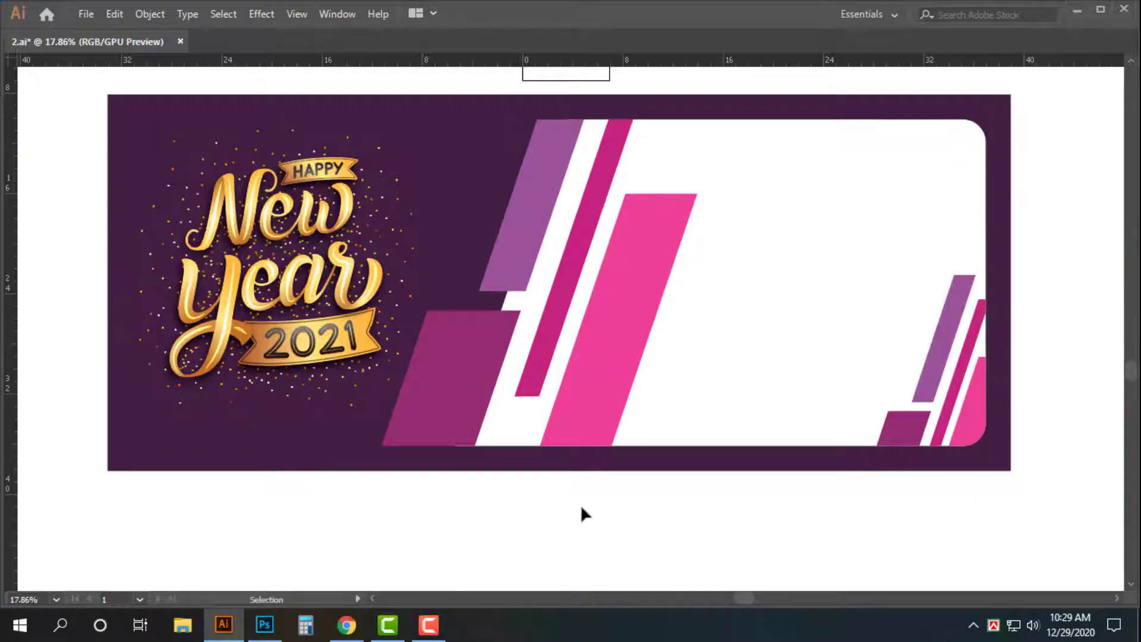
pyautogui.click(569, 442)
pyautogui.click(586, 519)
# Open jilik and Happy-Birthday-Balloons-PNG-Image-HD together, cut all the artwork from jilik, and close it without saving
pyautogui.hotkey('ctrl', 'o')
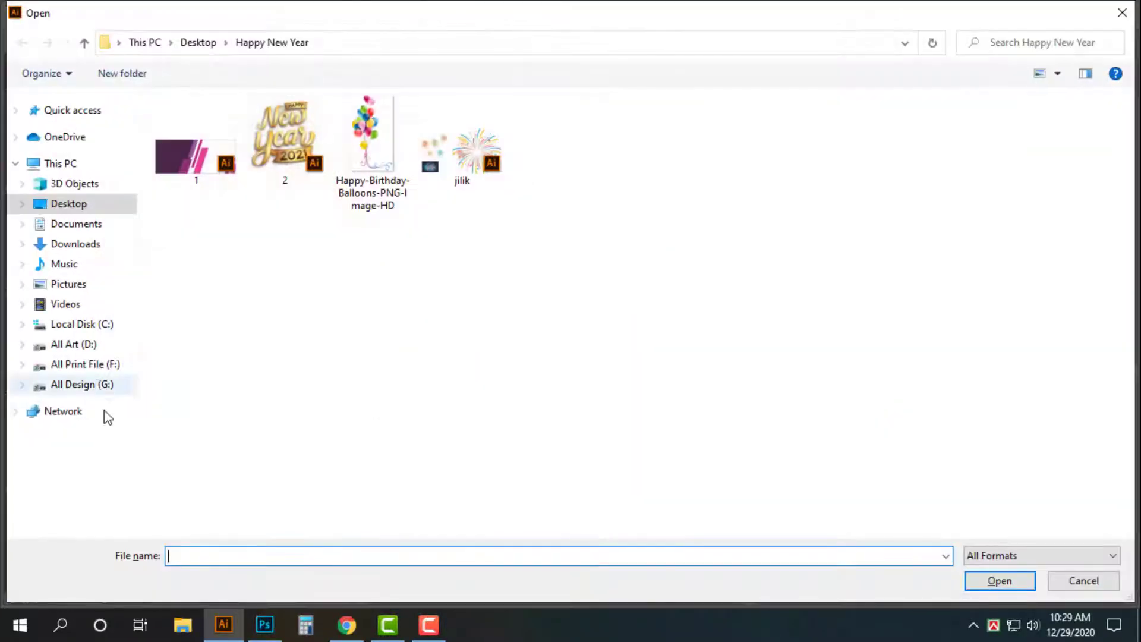
pyautogui.click(469, 148)
pyautogui.keyDown('ctrl'); pyautogui.click(380, 141); pyautogui.keyUp('ctrl')
pyautogui.press('Return')
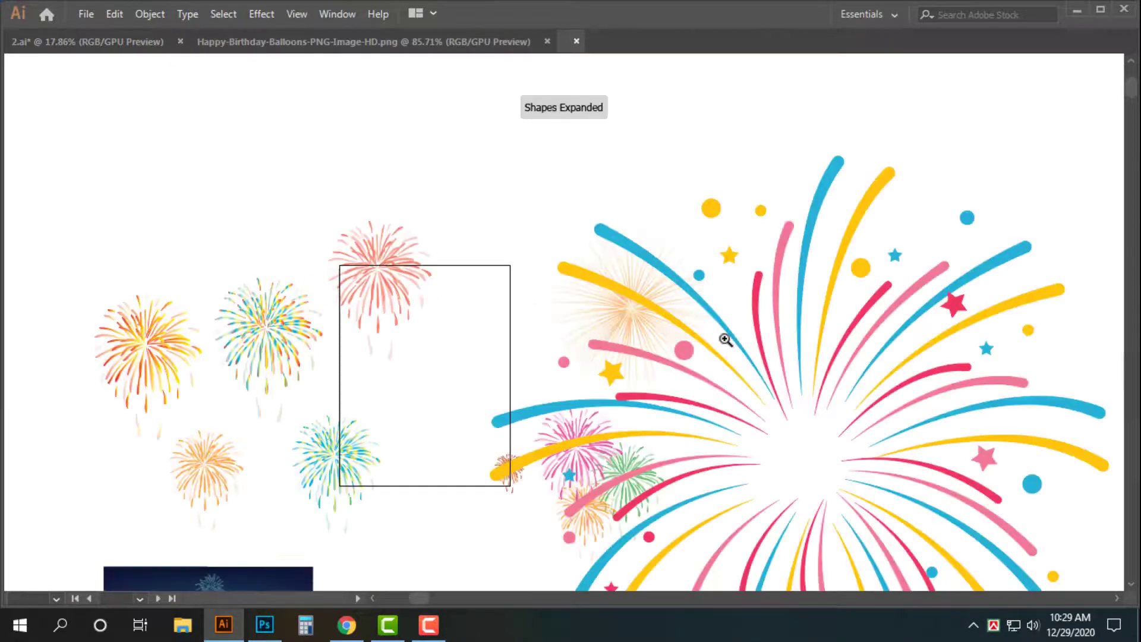
pyautogui.hotkey('ctrl', 'a')
pyautogui.press('Delete')
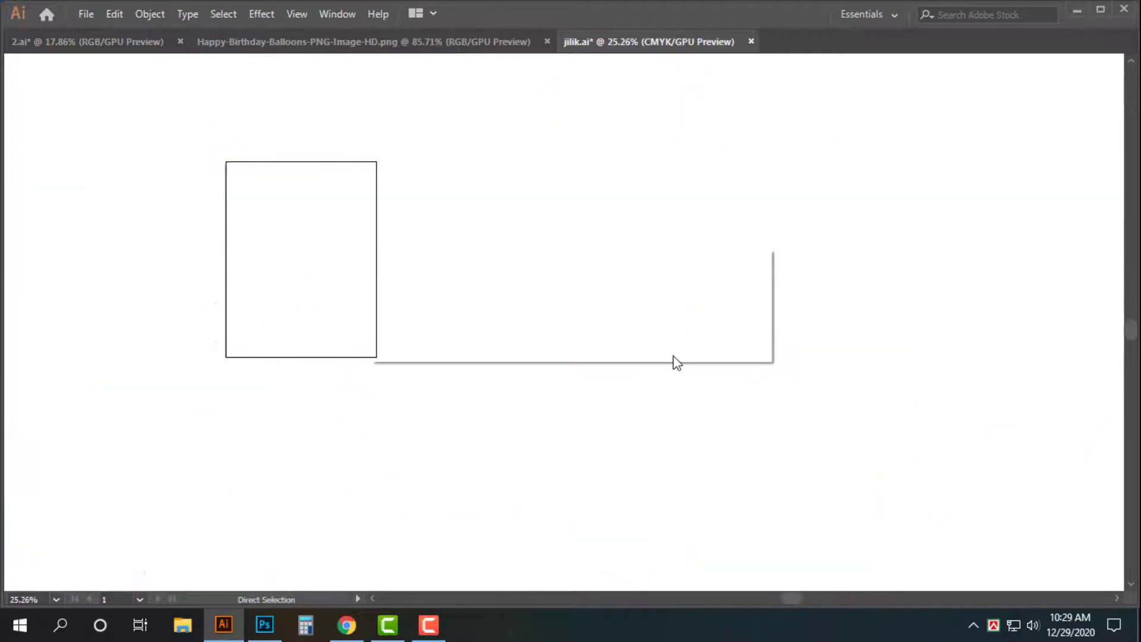
pyautogui.hotkey('ctrl', 'w')
pyautogui.click(643, 326)
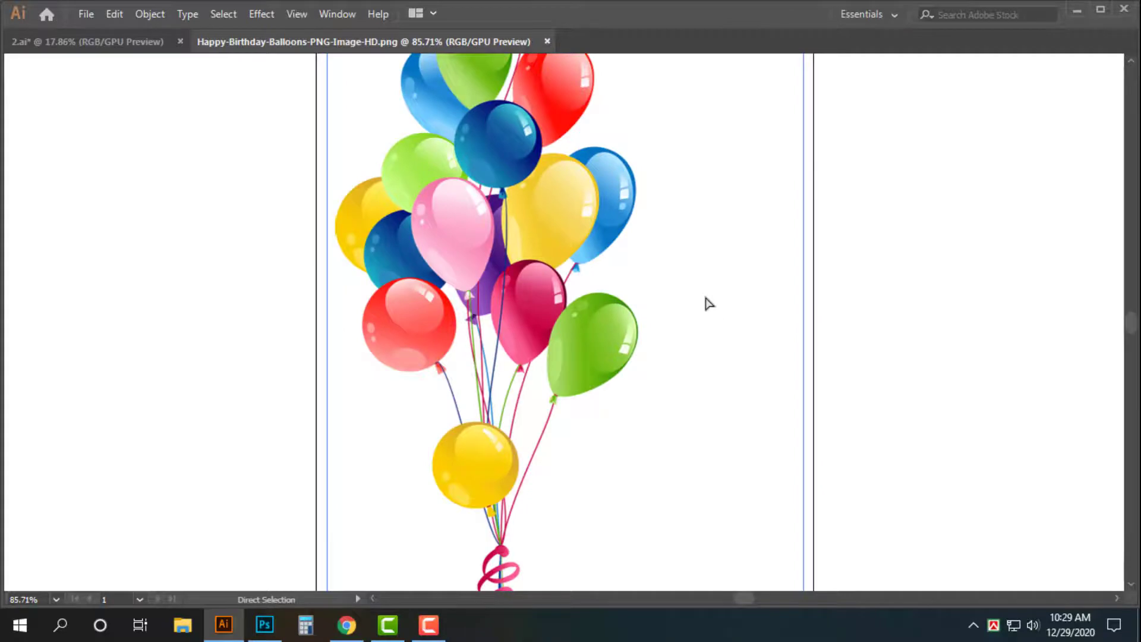
# Cut all the artwork from the balloons file and close it without saving
pyautogui.hotkey('ctrl', 'a')
pyautogui.press('Delete')
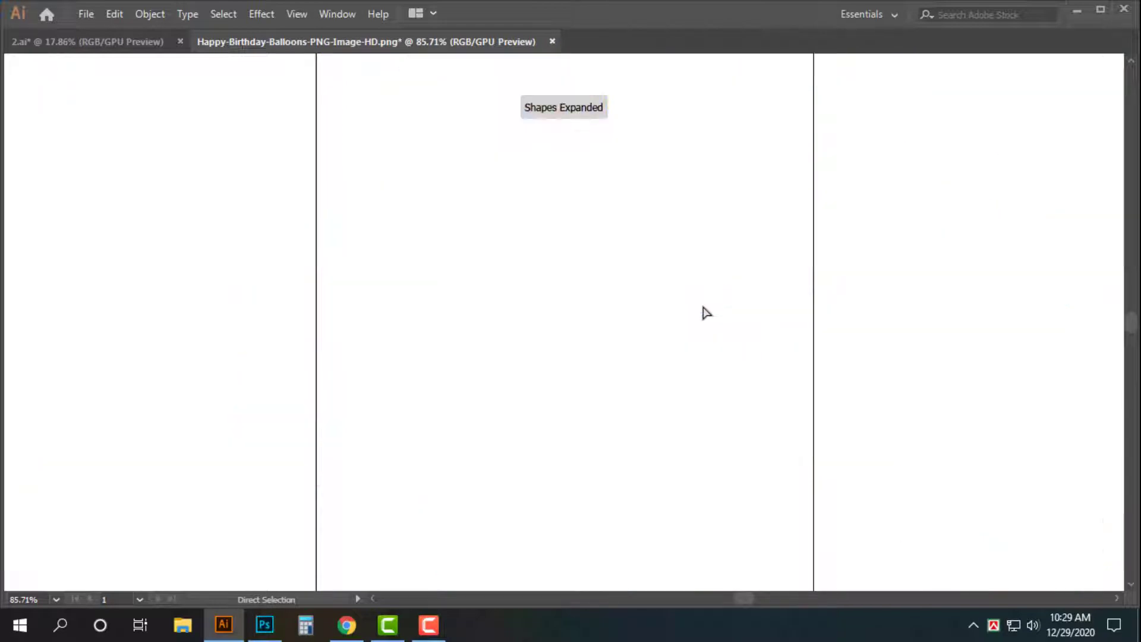
pyautogui.hotkey('ctrl', 'w')
pyautogui.click(662, 330)
# Paste the fireworks and balloons into the banner document and move them below the banner
pyautogui.hotkey('ctrl', '-')
pyautogui.hotkey('ctrl', '-')
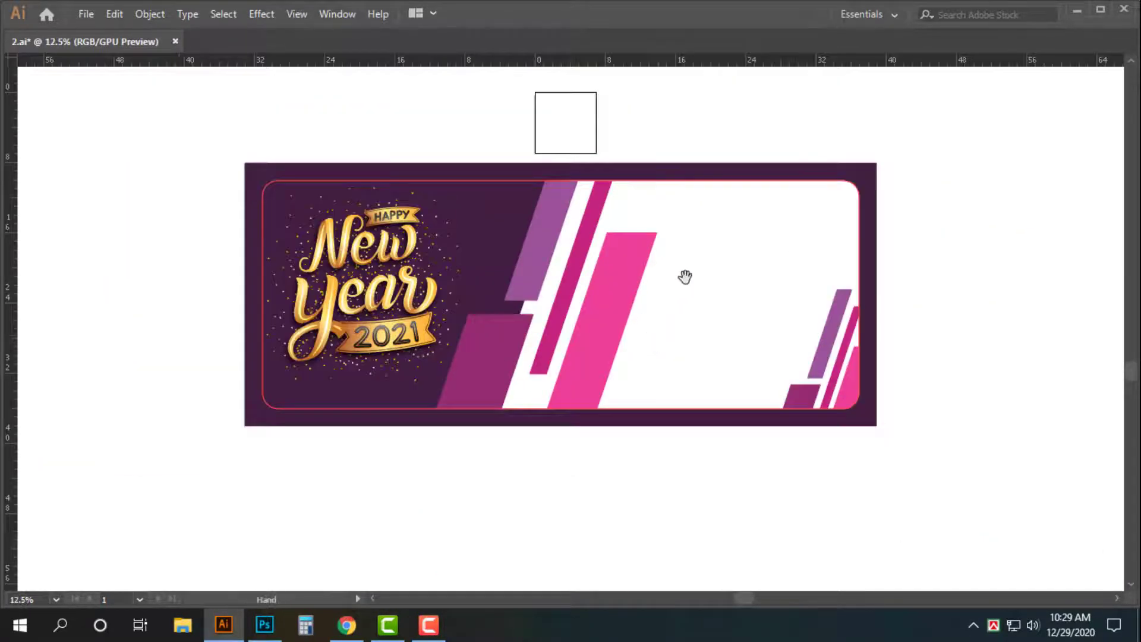
pyautogui.moveTo(685, 278); pyautogui.dragTo(493, 239)
pyautogui.hotkey('ctrl', 'v')
pyautogui.press('v')
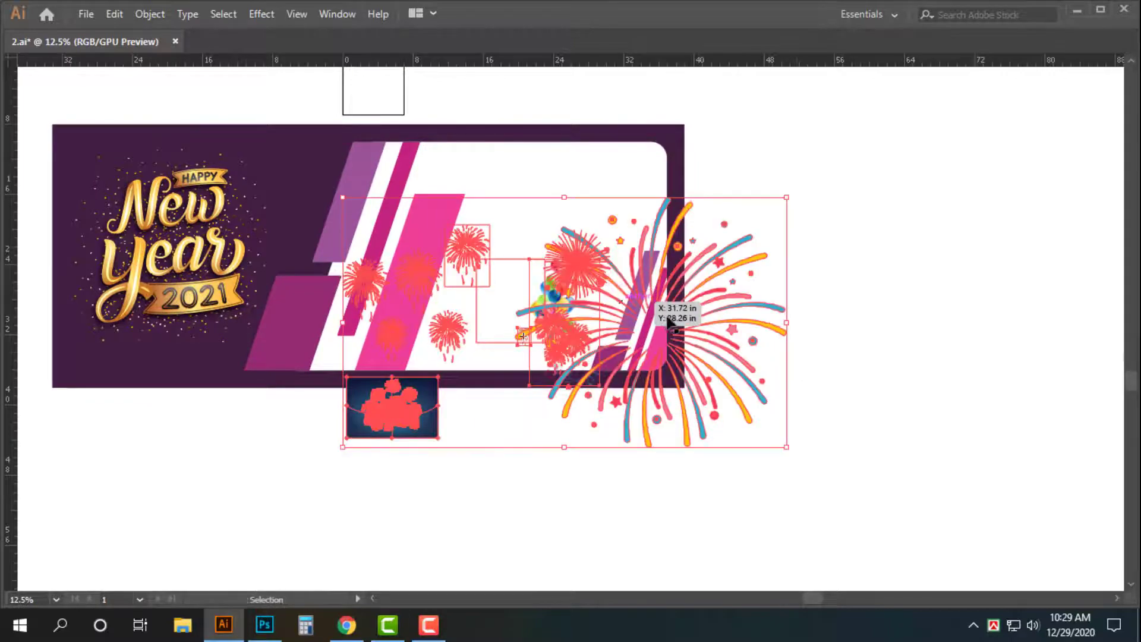
pyautogui.moveTo(649, 344); pyautogui.dragTo(717, 456)
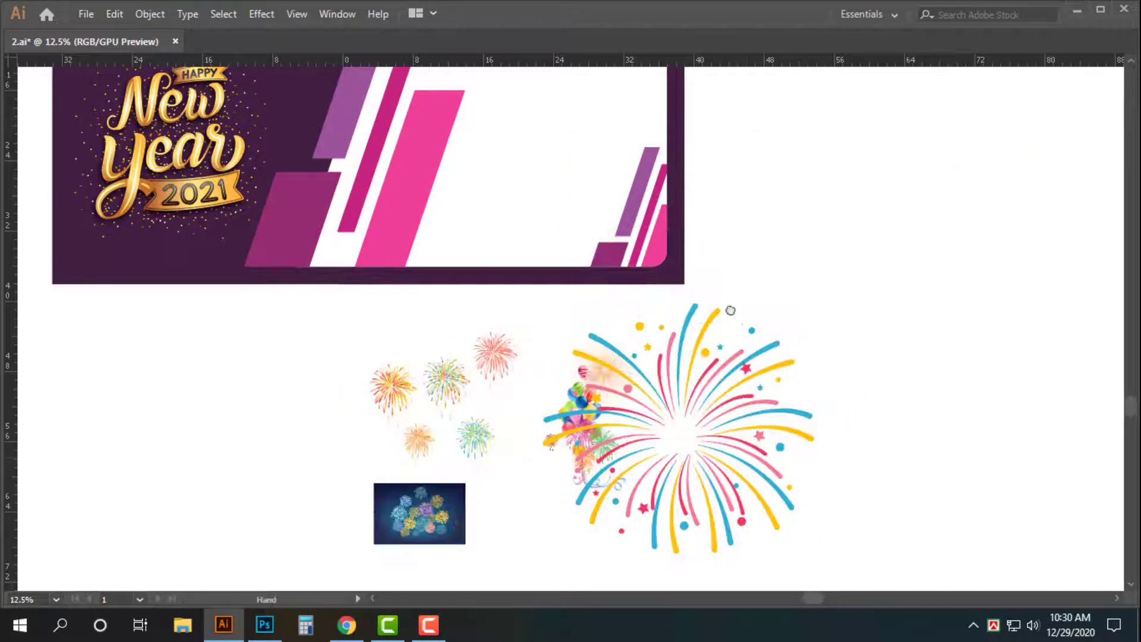
pyautogui.moveTo(731, 311); pyautogui.dragTo(813, 350)
pyautogui.hotkey('ctrl', 'k')
pyautogui.press('Escape')
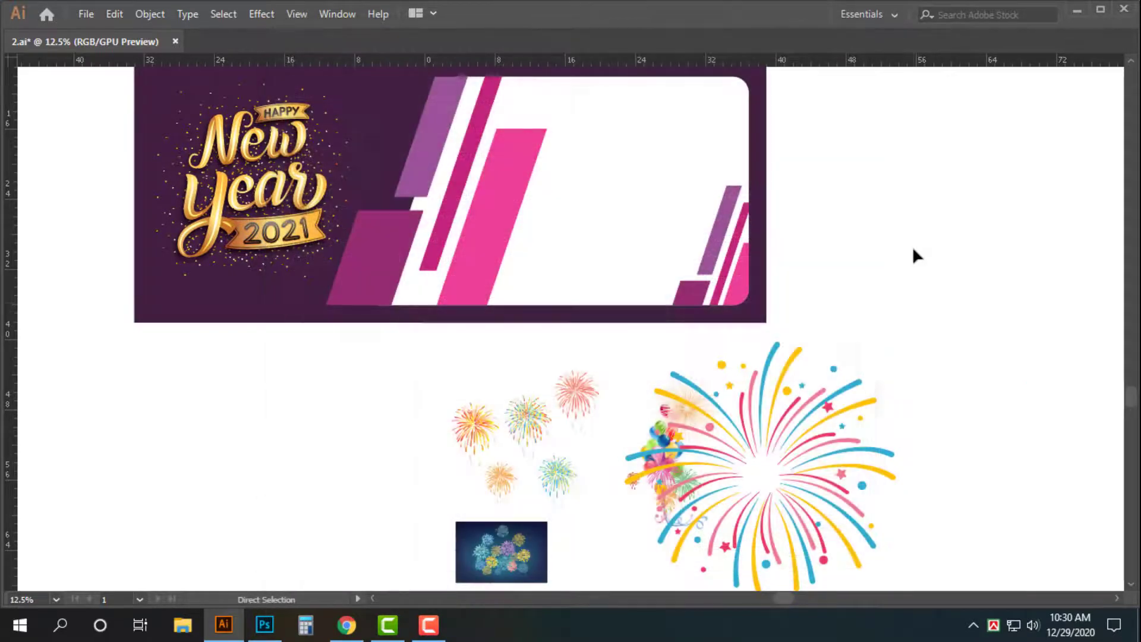
pyautogui.hotkey('ctrl', '-')
pyautogui.moveTo(848, 258); pyautogui.dragTo(878, 286)
pyautogui.moveTo(605, 220); pyautogui.dragTo(677, 260)
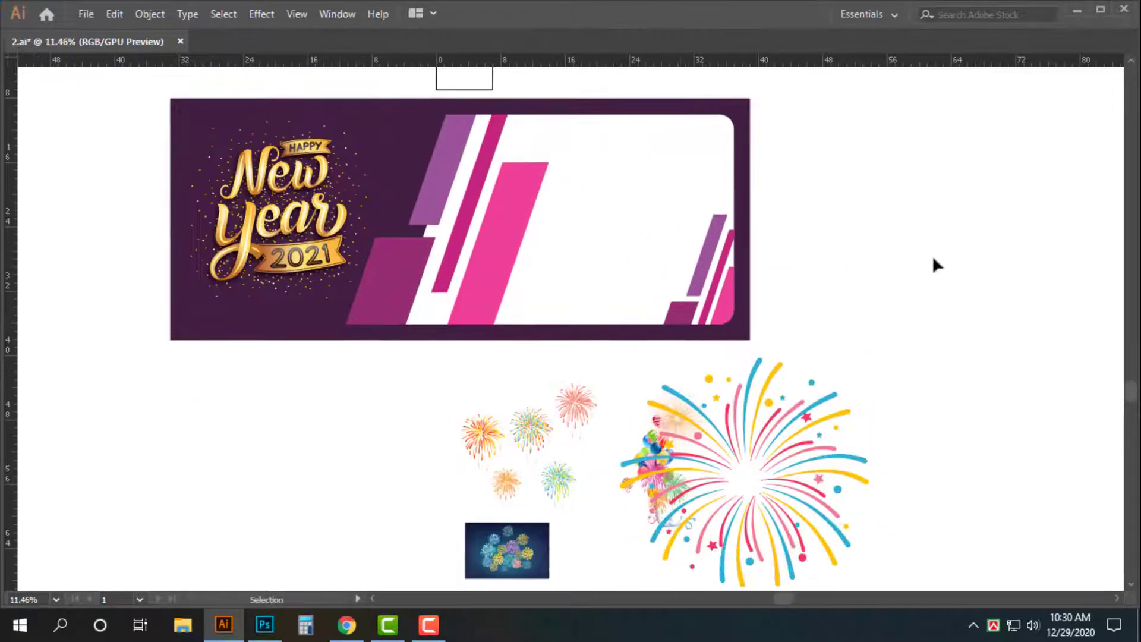
# Browse for a file to open, going from the All Design (G:) drive through Soft (Roman) to the Haque IT folder
pyautogui.hotkey('ctrl', 'o')
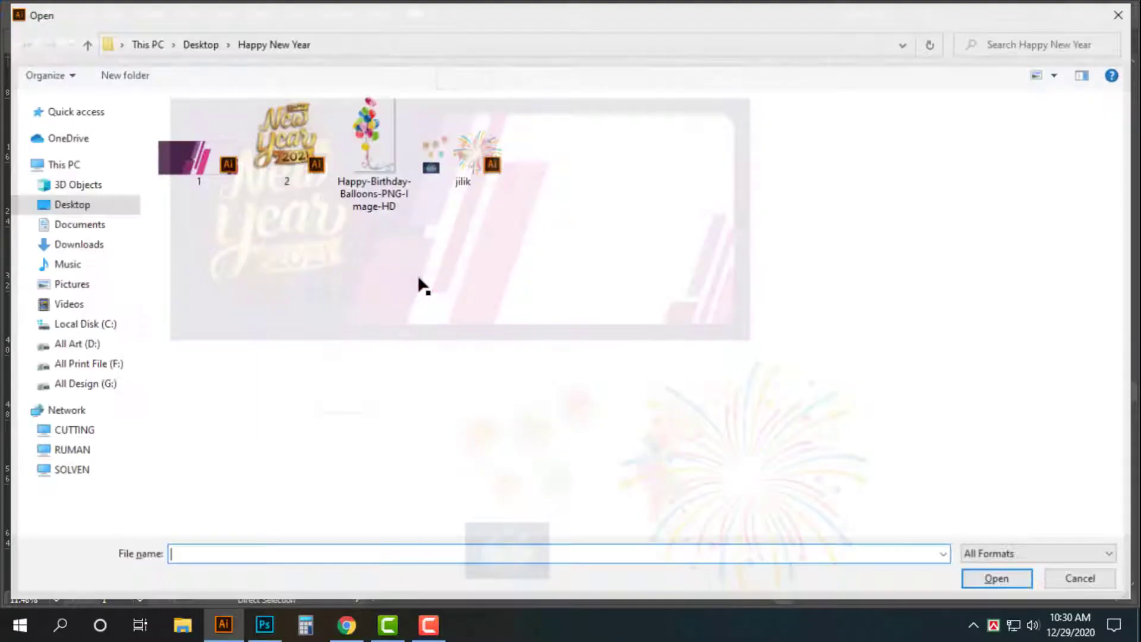
pyautogui.click(82, 385)
pyautogui.scroll(-4, 388, 235)
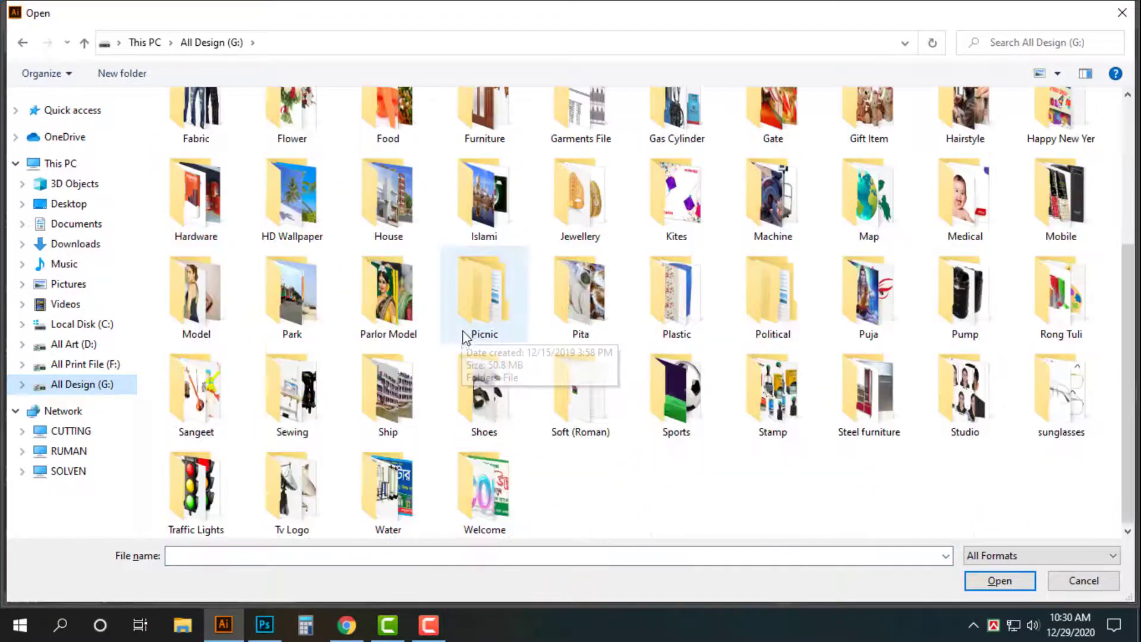
pyautogui.click(1050, 410)
pyautogui.doubleClick(597, 392)
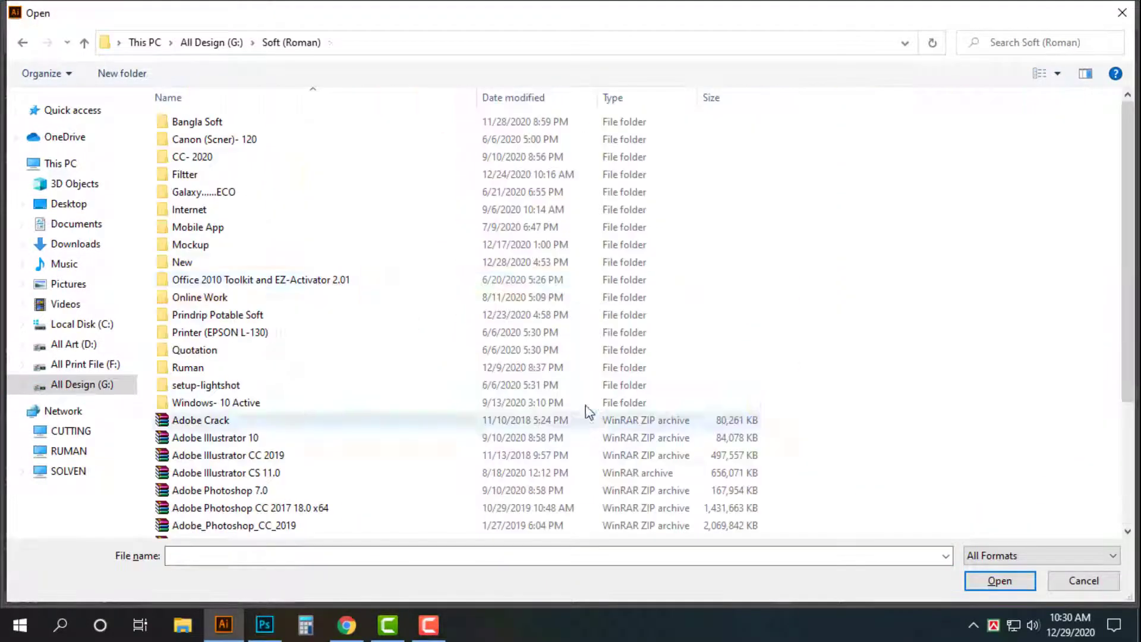
pyautogui.click(194, 370)
pyautogui.doubleClick(189, 368)
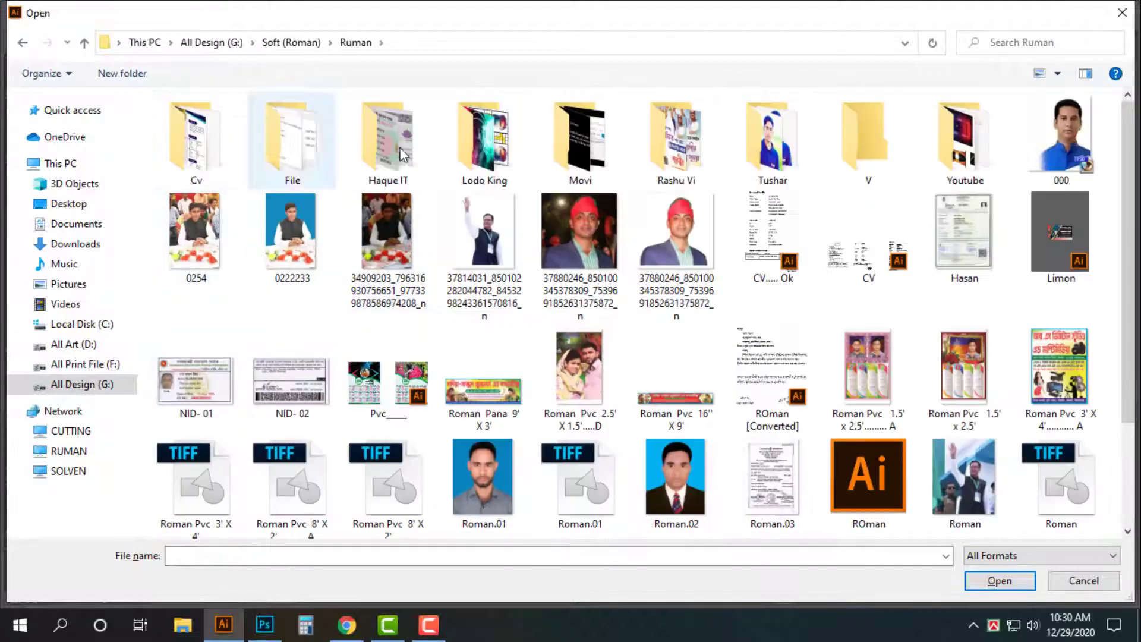
pyautogui.doubleClick(381, 140)
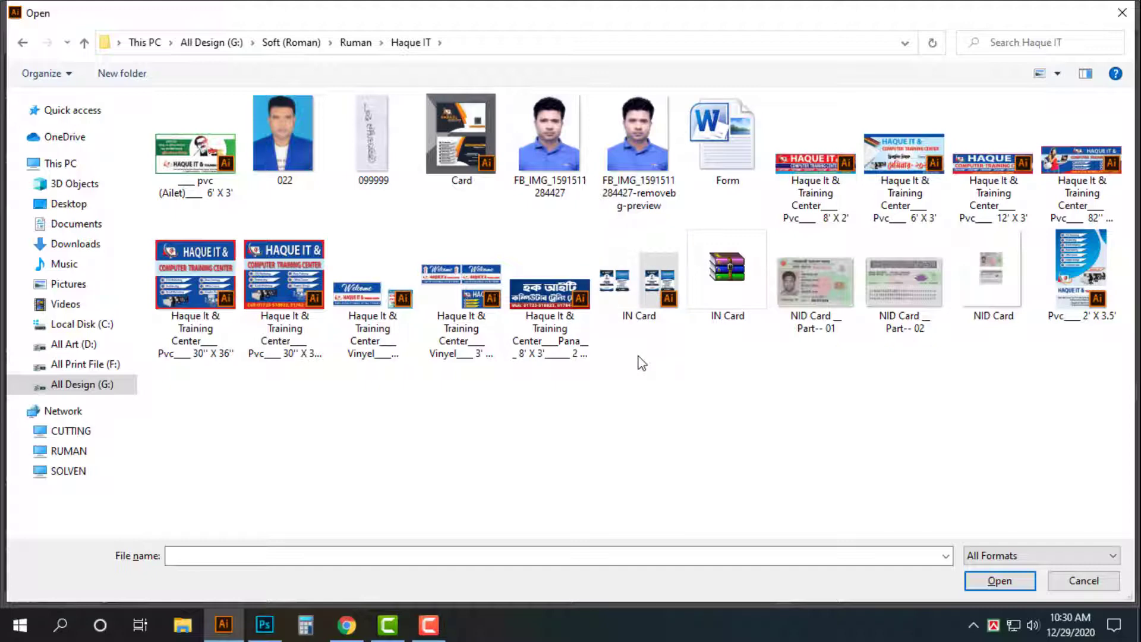
# Open the pvc (Ailet) 6' X 3' banner file from the Haque IT folder
pyautogui.click(549, 312)
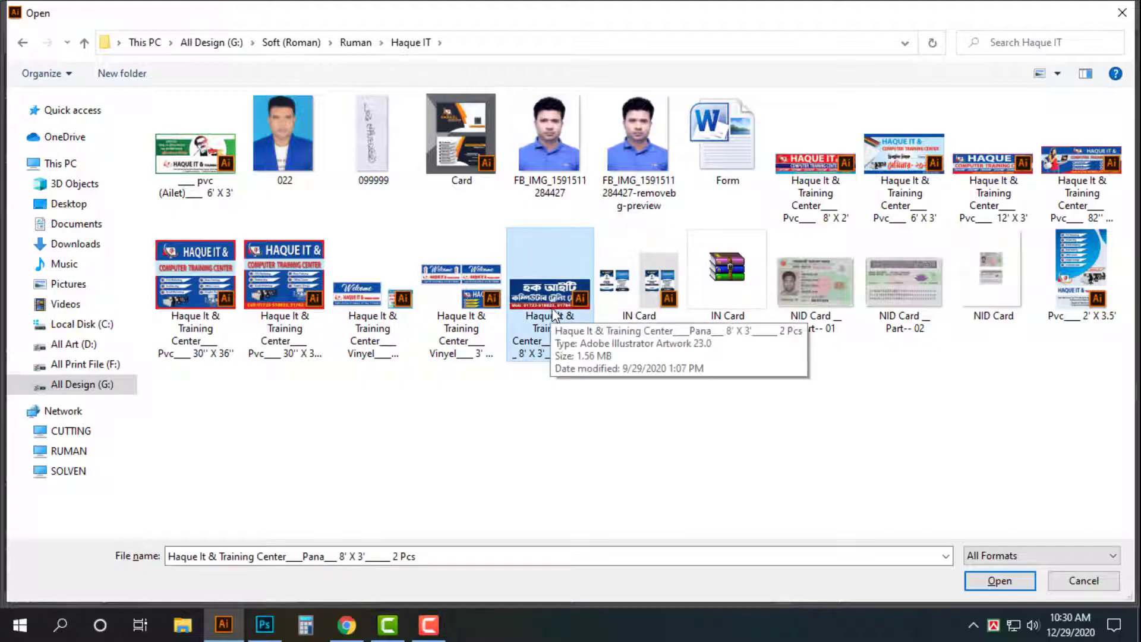
pyautogui.click(910, 215)
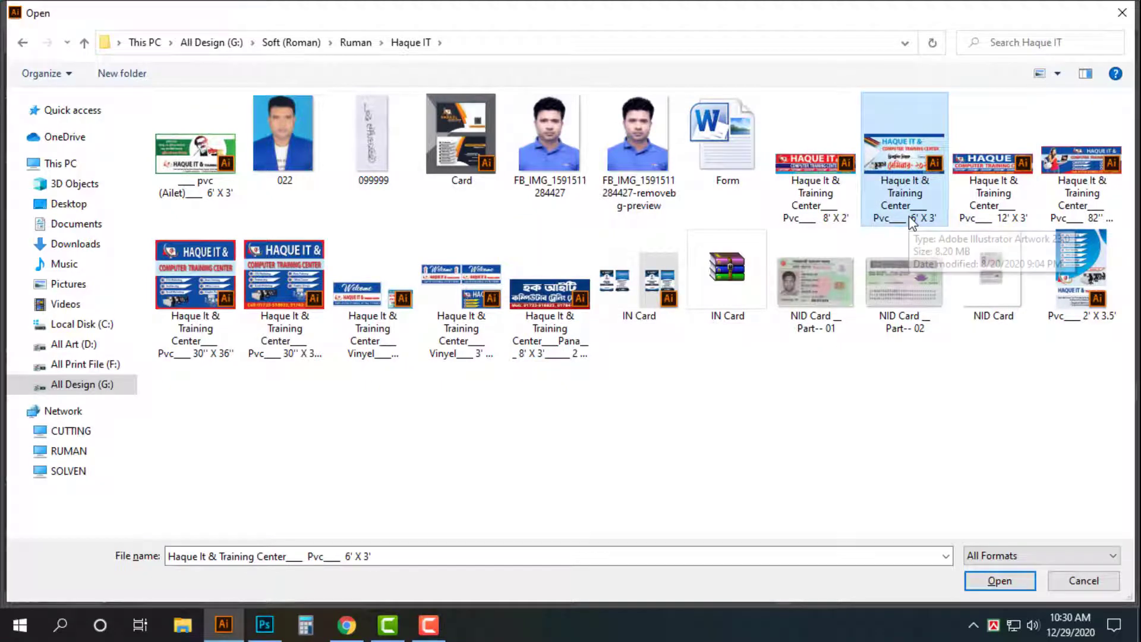
pyautogui.click(167, 153)
pyautogui.doubleClick(167, 148)
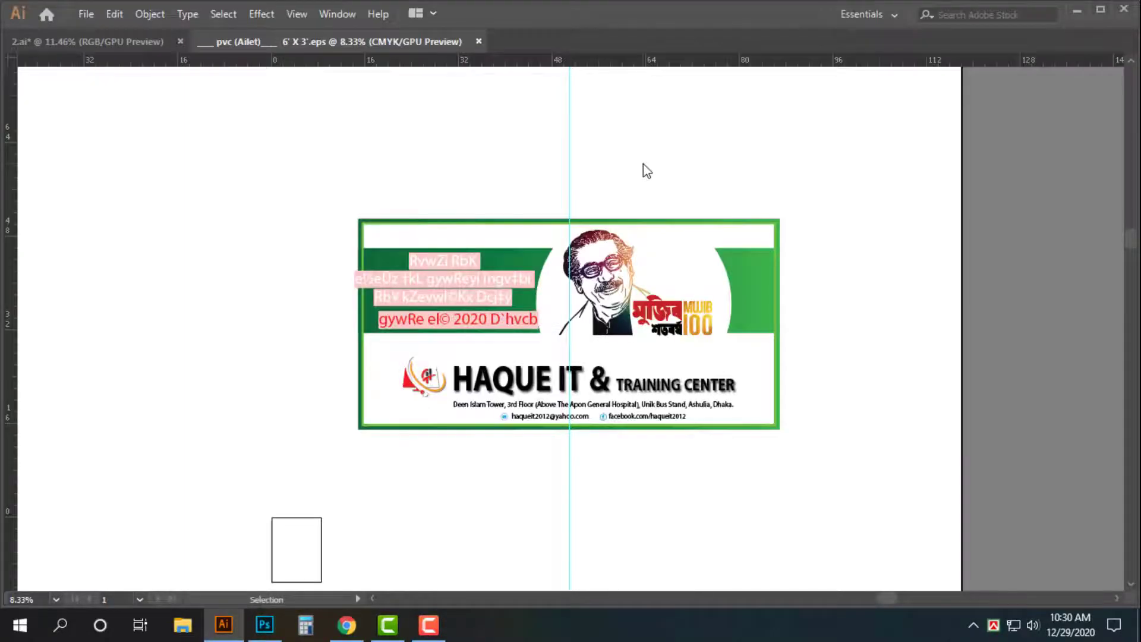
# Delete the green background, portrait and upper lettering, keeping only the Haque IT logo, name, address and contact lines
pyautogui.scroll(2, 656, 344)
pyautogui.moveTo(164, 129); pyautogui.dragTo(50, 547)
pyautogui.press('Delete')
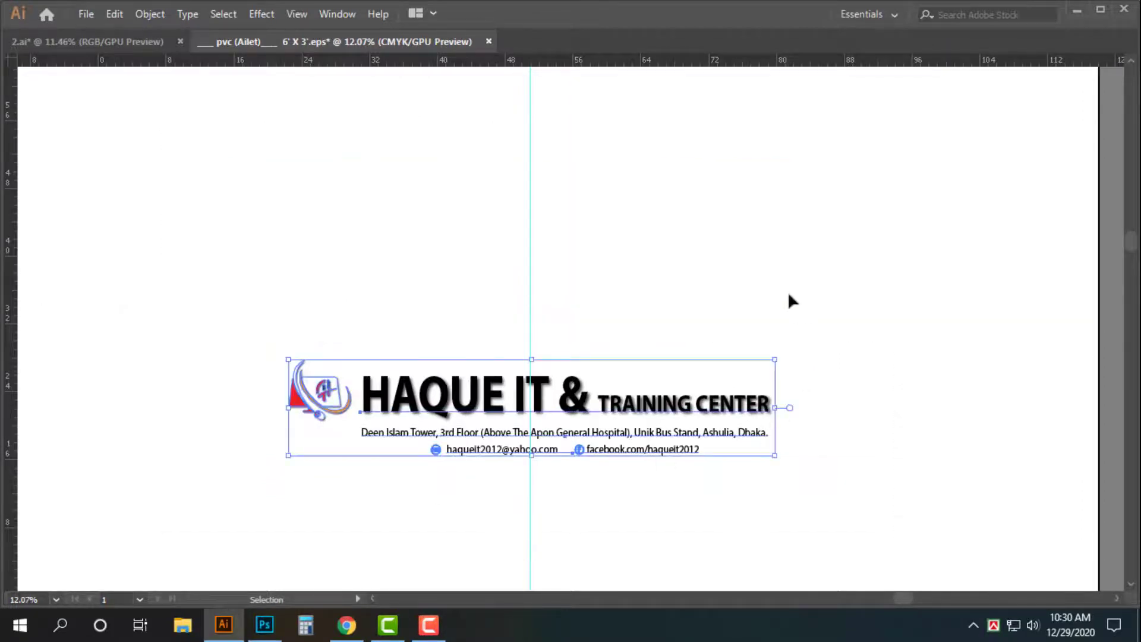
# Cut the remaining logo and company text, and close the opened file without saving
pyautogui.press('a')
pyautogui.press('Delete')
pyautogui.hotkey('ctrl', 'w')
pyautogui.click(650, 334)
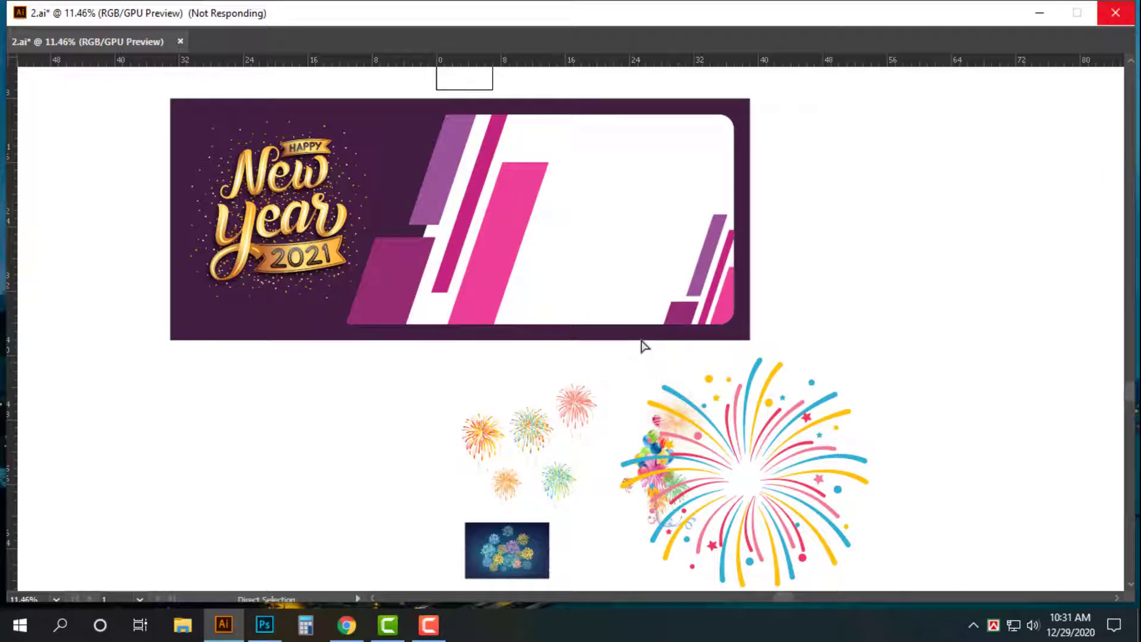
# Paste the Haque IT logo and text into the banner document and move the logo off the banner beside its right edge
pyautogui.hotkey('ctrl', 'v')
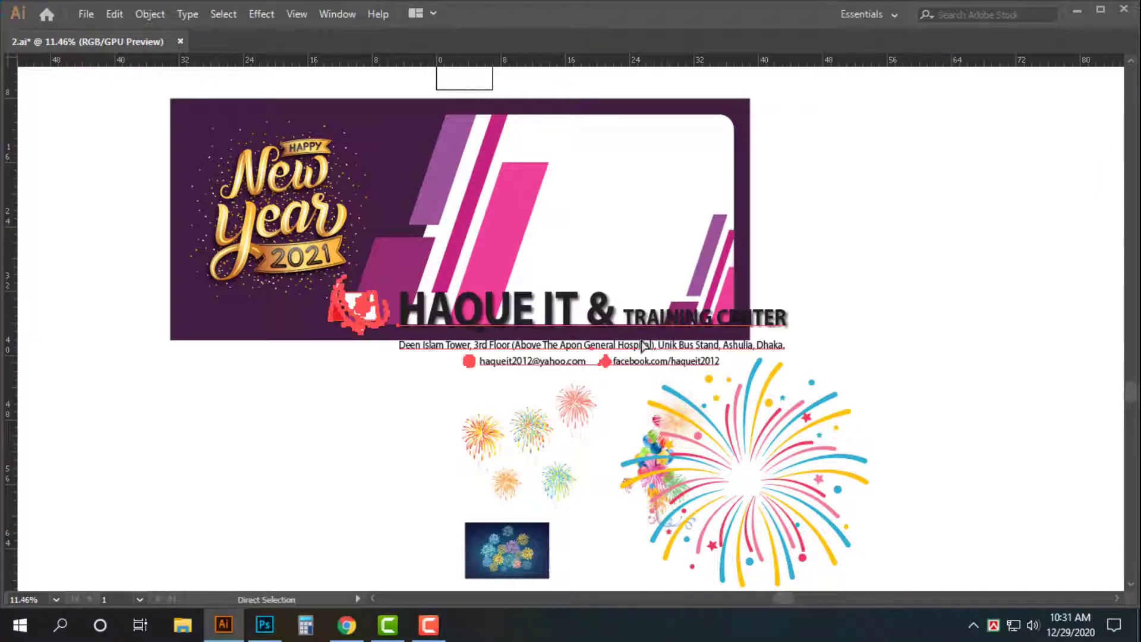
pyautogui.scroll(1, 635, 345)
pyautogui.press('v')
pyautogui.moveTo(603, 359); pyautogui.dragTo(863, 252)
pyautogui.click(862, 357)
pyautogui.moveTo(865, 359); pyautogui.dragTo(774, 341)
pyautogui.moveTo(692, 306); pyautogui.dragTo(719, 328)
pyautogui.moveTo(869, 359); pyautogui.dragTo(809, 359)
pyautogui.moveTo(1006, 170); pyautogui.dragTo(561, 305)
# Scale the company text block down to fit the white panel's width and place it in the panel's upper part
pyautogui.moveTo(675, 247); pyautogui.dragTo(333, 305)
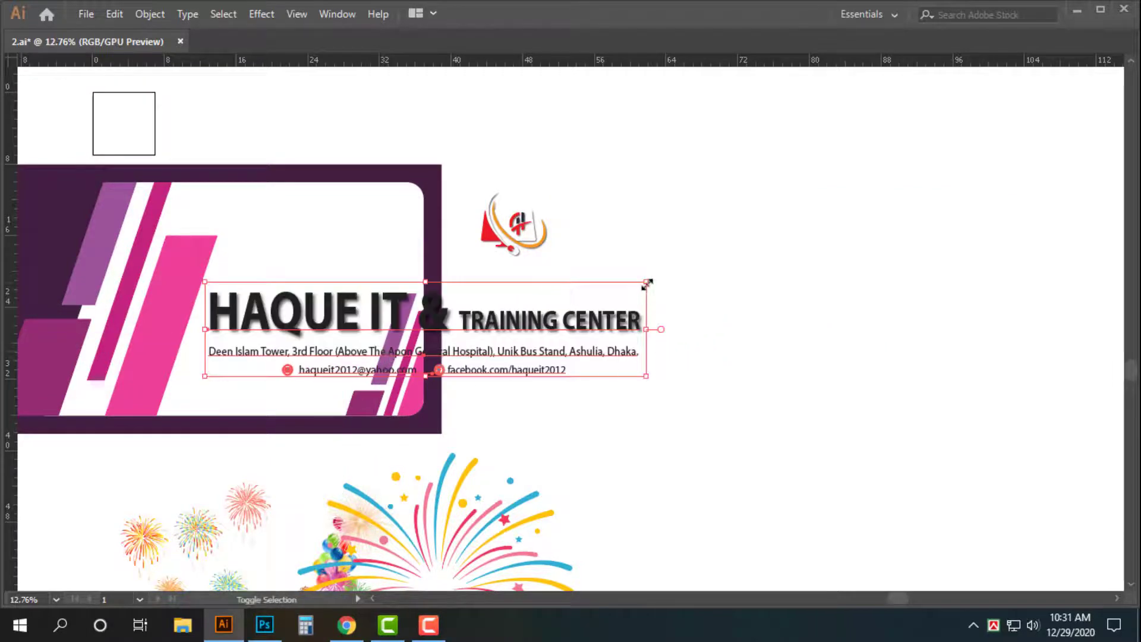
pyautogui.moveTo(648, 284); pyautogui.dragTo(357, 343)
pyautogui.press('z')
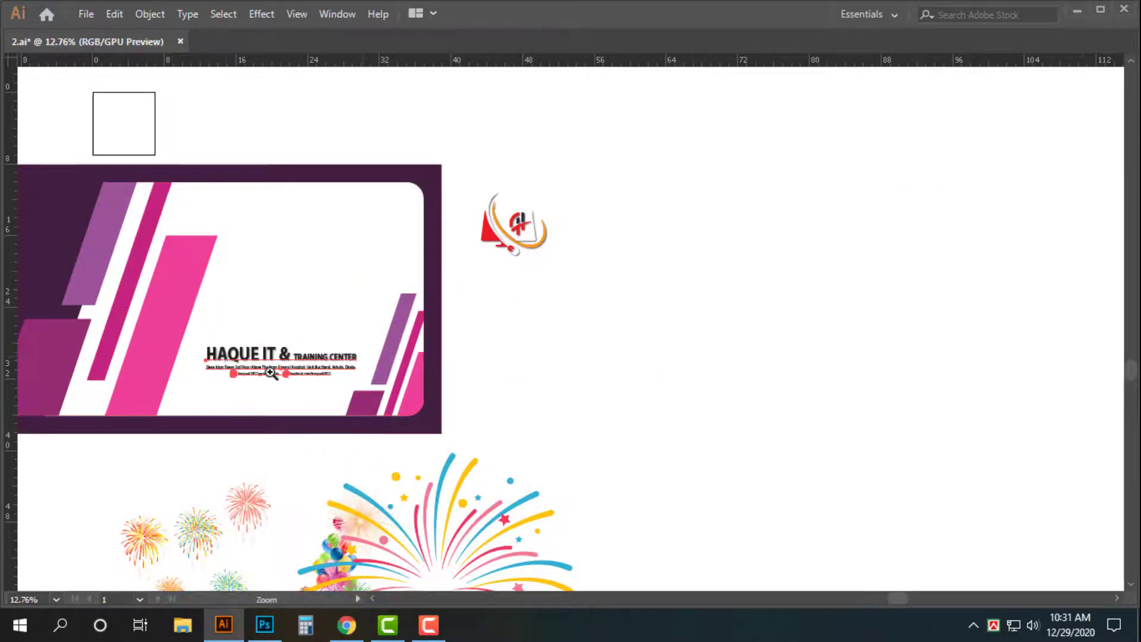
pyautogui.moveTo(270, 373); pyautogui.dragTo(340, 379)
pyautogui.press('space')
pyautogui.moveTo(364, 362); pyautogui.dragTo(521, 363)
pyautogui.press('v')
pyautogui.moveTo(438, 352); pyautogui.dragTo(456, 196)
pyautogui.moveTo(617, 230); pyautogui.dragTo(691, 255)
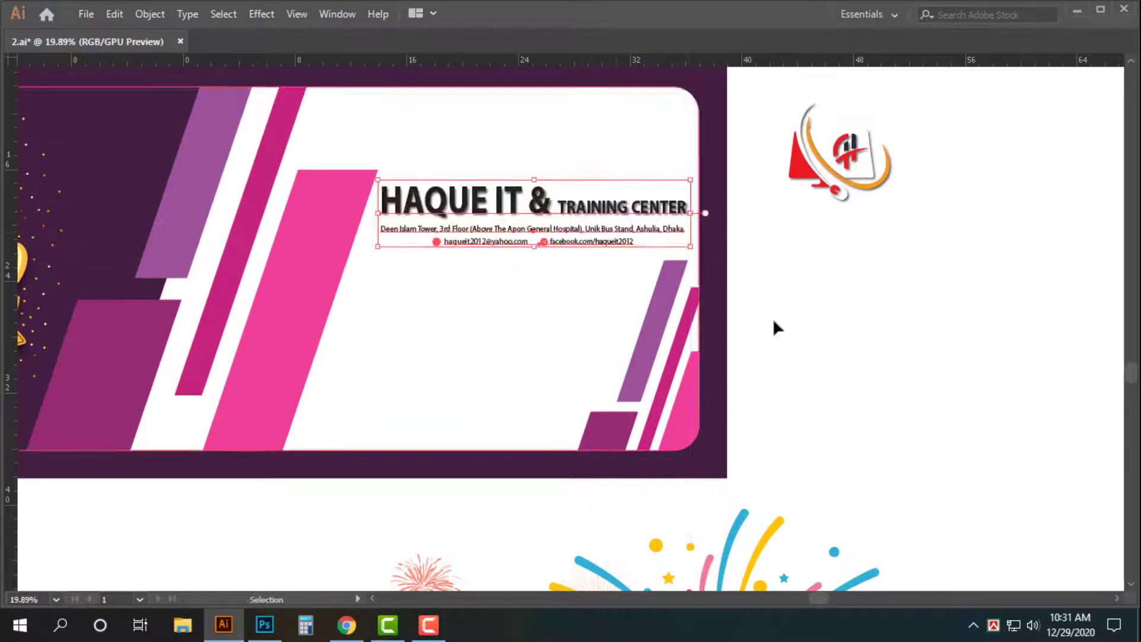
# Move the Haque IT logo above the company name and scale it down to clear the lettering
pyautogui.scroll(2, 832, 330)
pyautogui.click(830, 353)
pyautogui.click(858, 223)
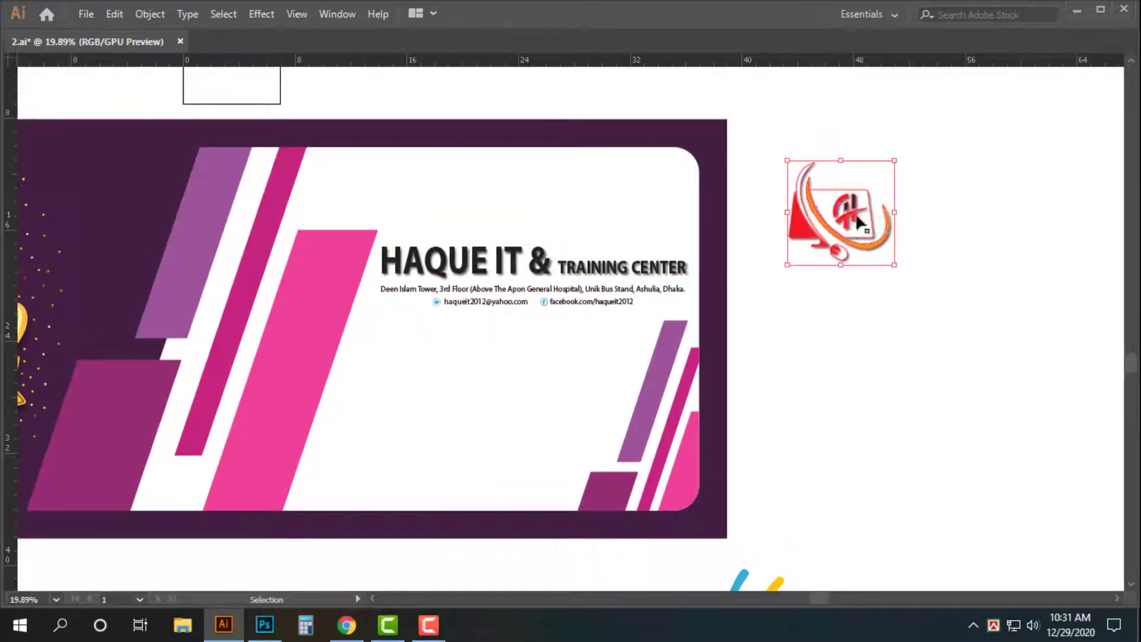
pyautogui.moveTo(859, 223); pyautogui.dragTo(561, 208)
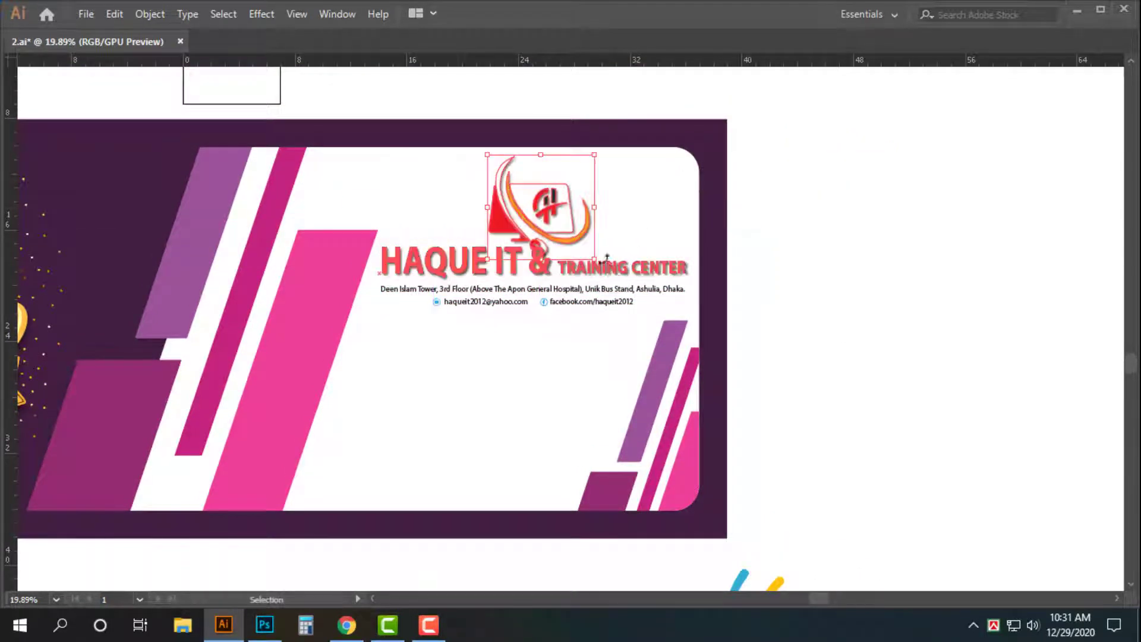
pyautogui.moveTo(594, 259); pyautogui.dragTo(563, 230)
# Try placing the logo beside the start of the company name, over the pink stripe, and undo the move
pyautogui.press('z')
pyautogui.moveTo(540, 190); pyautogui.dragTo(595, 208)
pyautogui.hotkey('ctrl', 'space')
pyautogui.moveTo(622, 160); pyautogui.dragTo(345, 267)
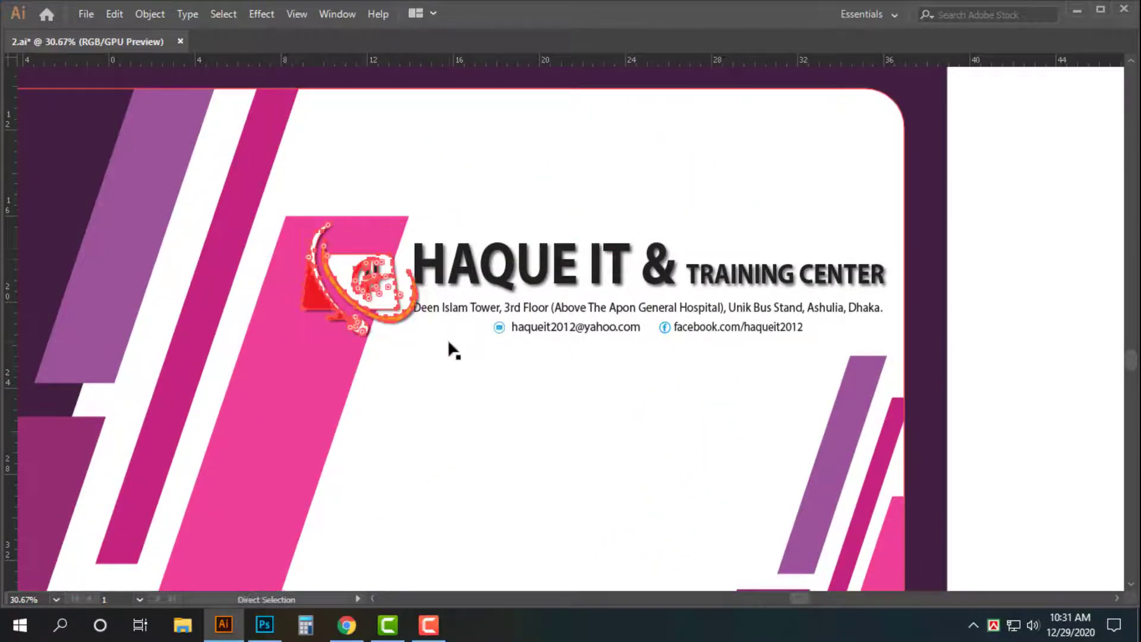
pyautogui.hotkey('ctrl', 'z')
# Add a vertical guide through the centre of the company name and show the guides
pyautogui.press('v')
pyautogui.click(665, 288)
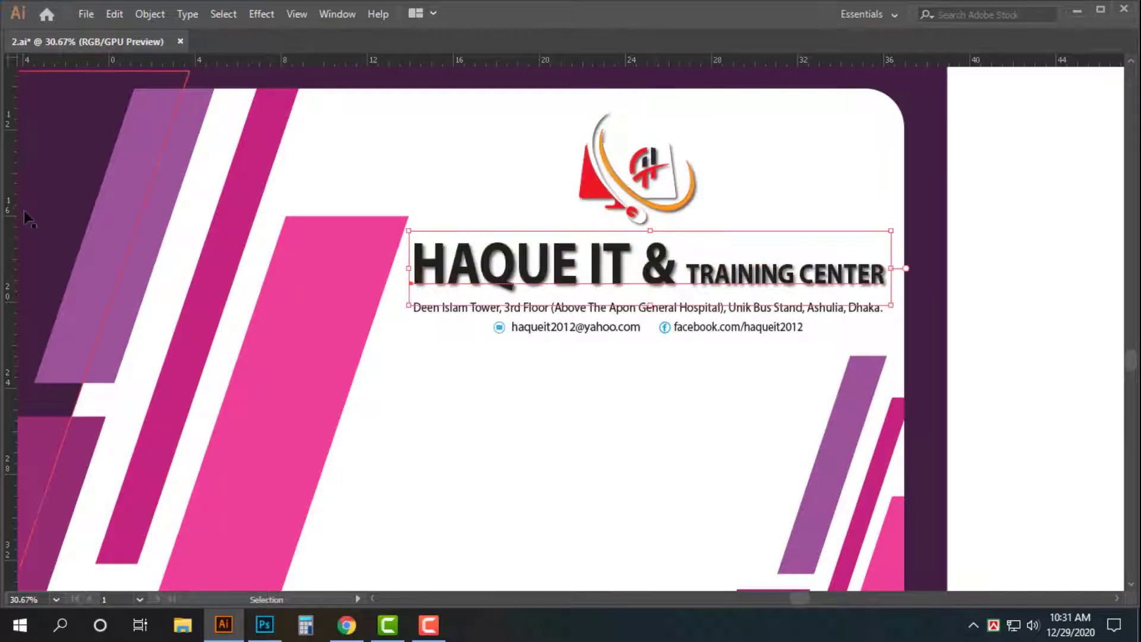
pyautogui.moveTo(11, 211); pyautogui.dragTo(649, 160)
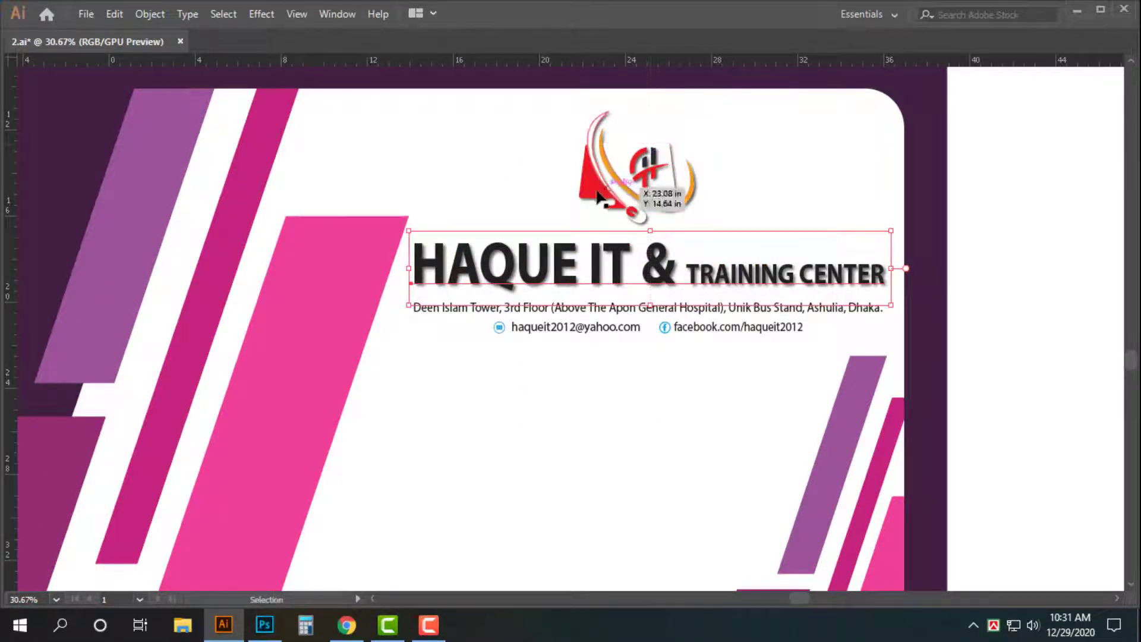
pyautogui.click(643, 177)
pyautogui.click(1051, 214)
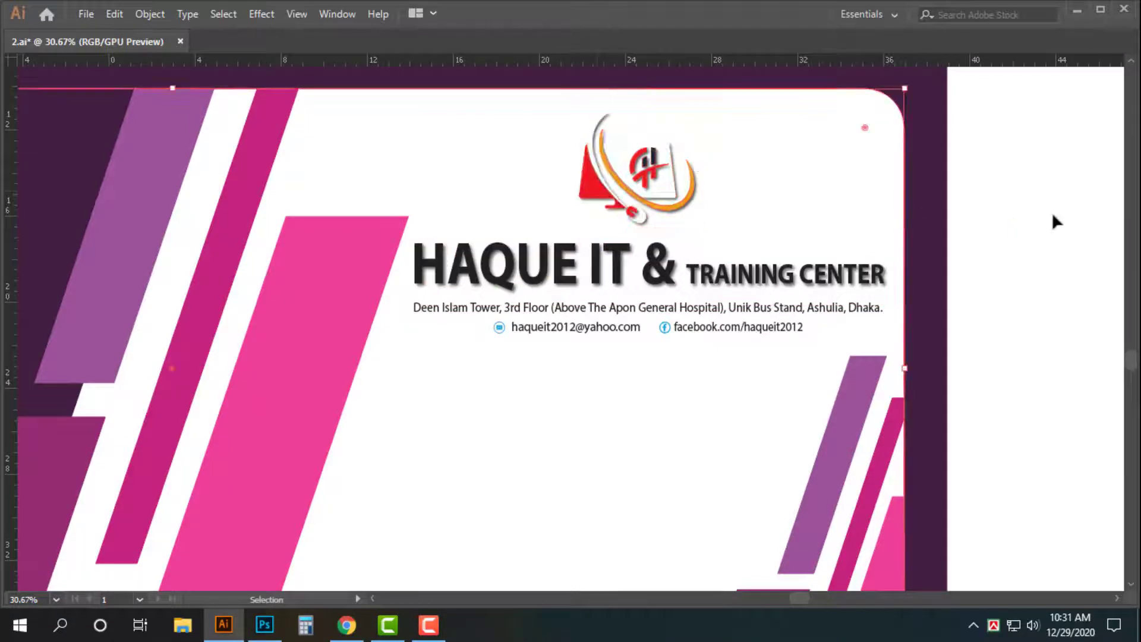
pyautogui.rightClick(1022, 188)
pyautogui.click(1045, 319)
pyautogui.rightClick(1012, 218)
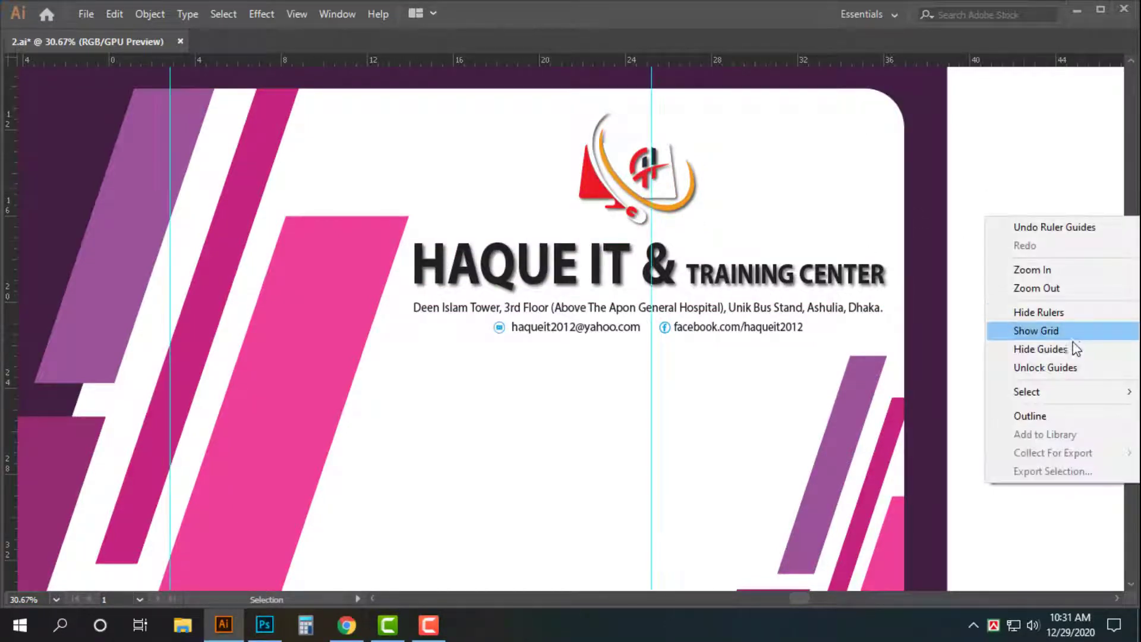
pyautogui.click(1003, 162)
# Nudge the logo right until it is centred on the vertical guide above the company name, and deselect it
pyautogui.click(662, 190)
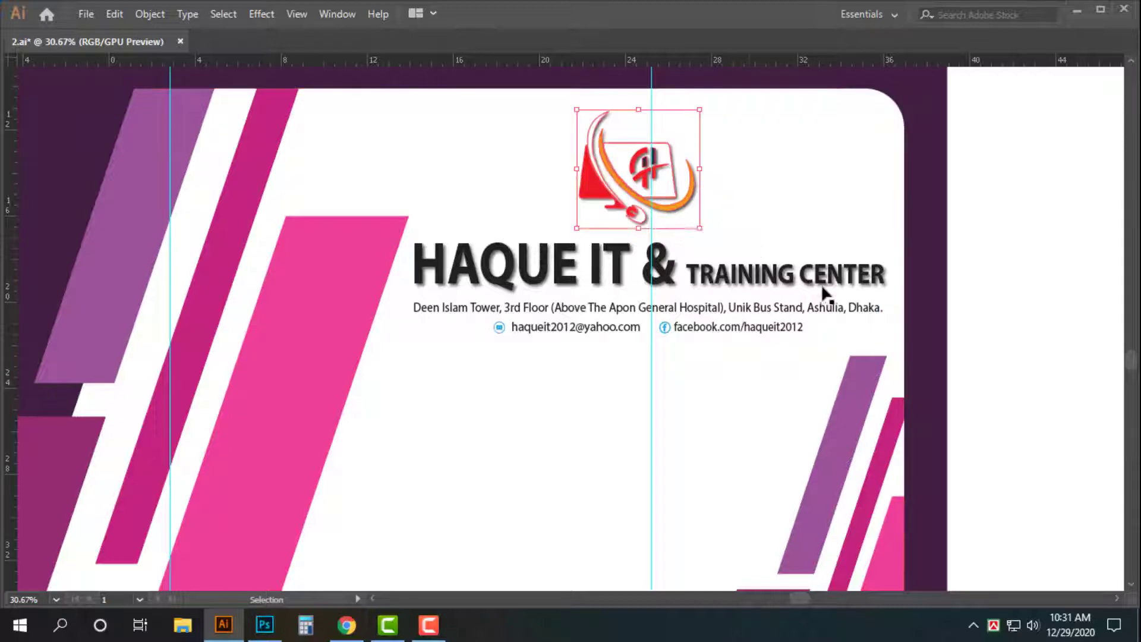
pyautogui.hotkey('shift', 'Right')
pyautogui.hotkey('shift', 'Right')
pyautogui.hotkey('shift', 'Right')
pyautogui.hotkey('shift', 'Right')
pyautogui.hotkey('shift', 'Right')
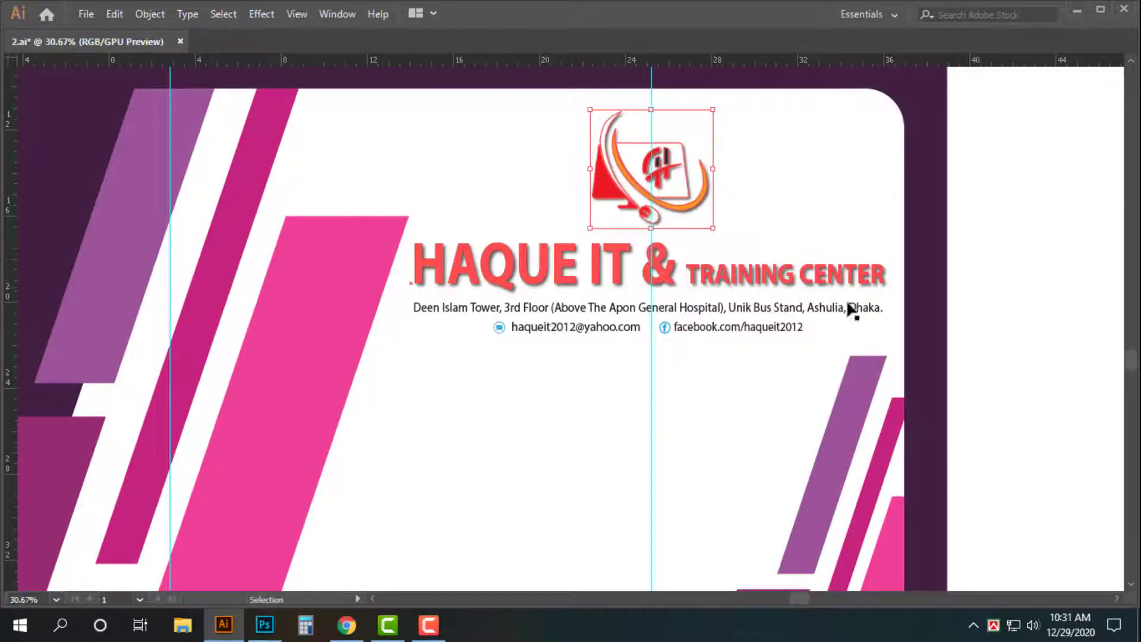
pyautogui.click(955, 301)
# Recolour the HAQUE IT & TRAINING CENTER lettering with the dark purple sampled from the banner border
pyautogui.moveTo(984, 287); pyautogui.dragTo(958, 288)
pyautogui.moveTo(1003, 321); pyautogui.dragTo(925, 303)
pyautogui.press('Tab')
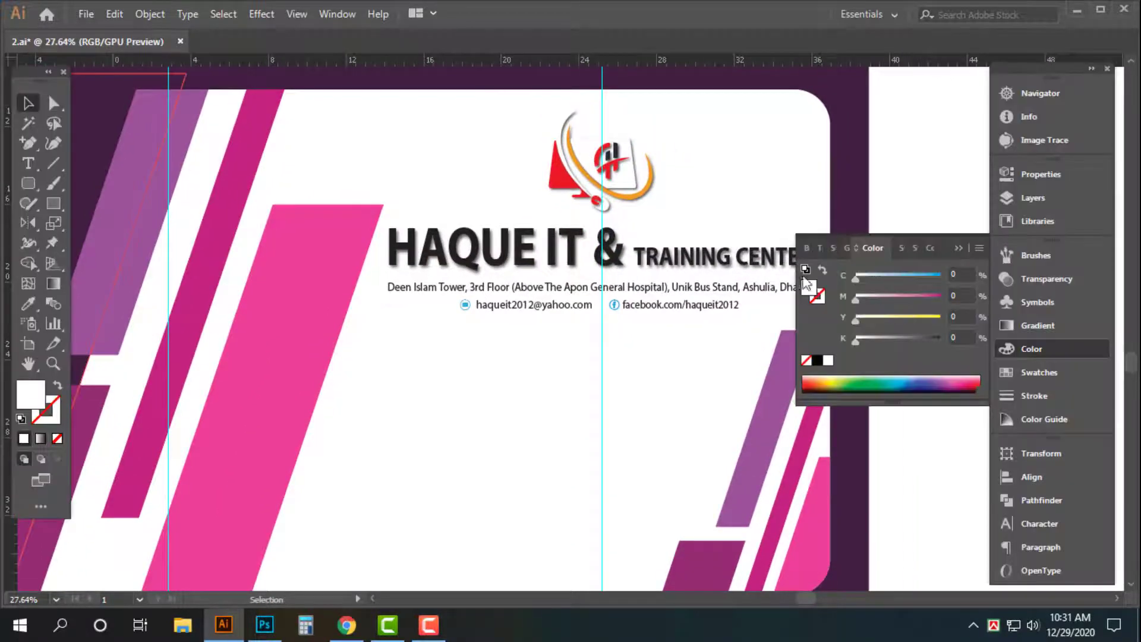
pyautogui.press('a')
pyautogui.click(718, 258)
pyautogui.press('i')
pyautogui.click(848, 162)
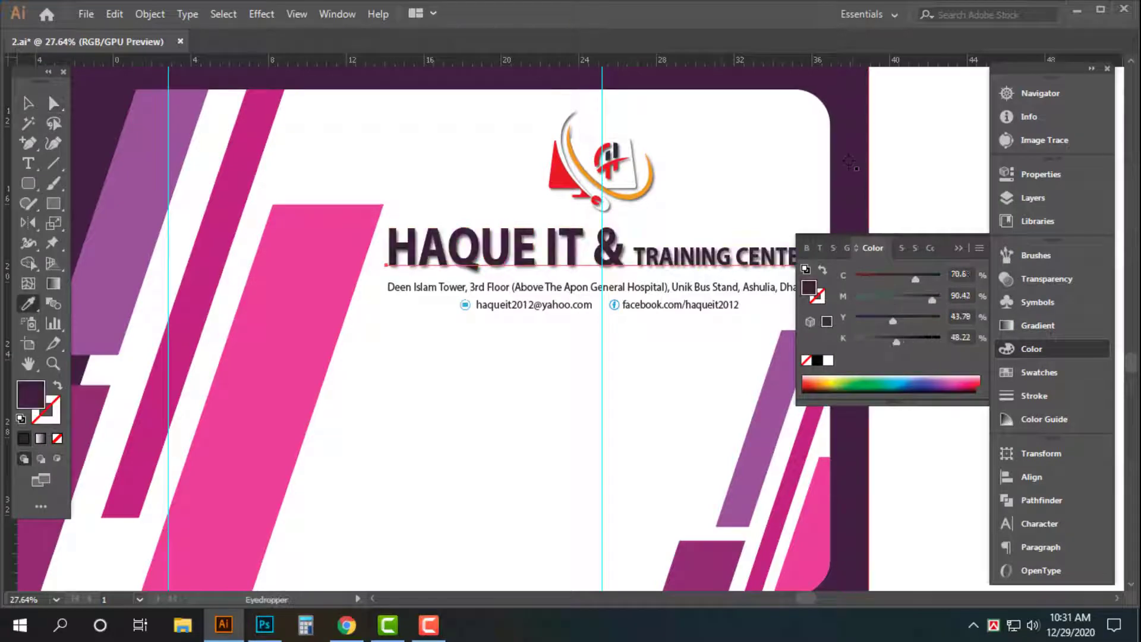
pyautogui.press('v')
pyautogui.press('Tab')
pyautogui.scroll(2, 731, 329)
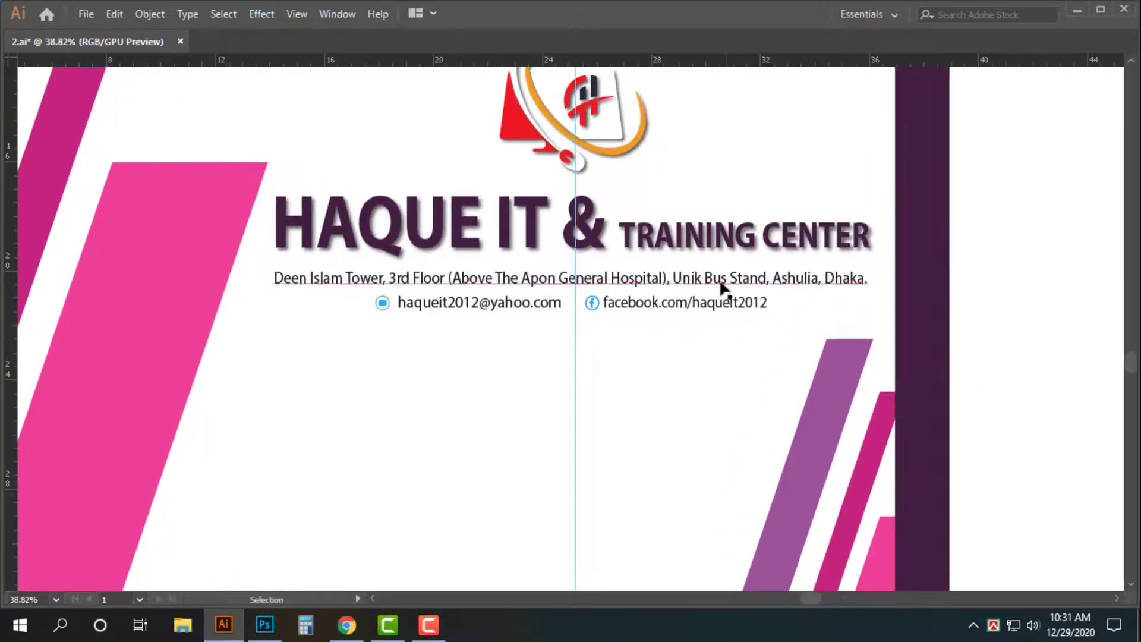
pyautogui.click(722, 288)
pyautogui.click(725, 310)
pyautogui.click(990, 240)
# Move the logo and company text together to the lower part of the white panel and scale them down slightly
pyautogui.press('z')
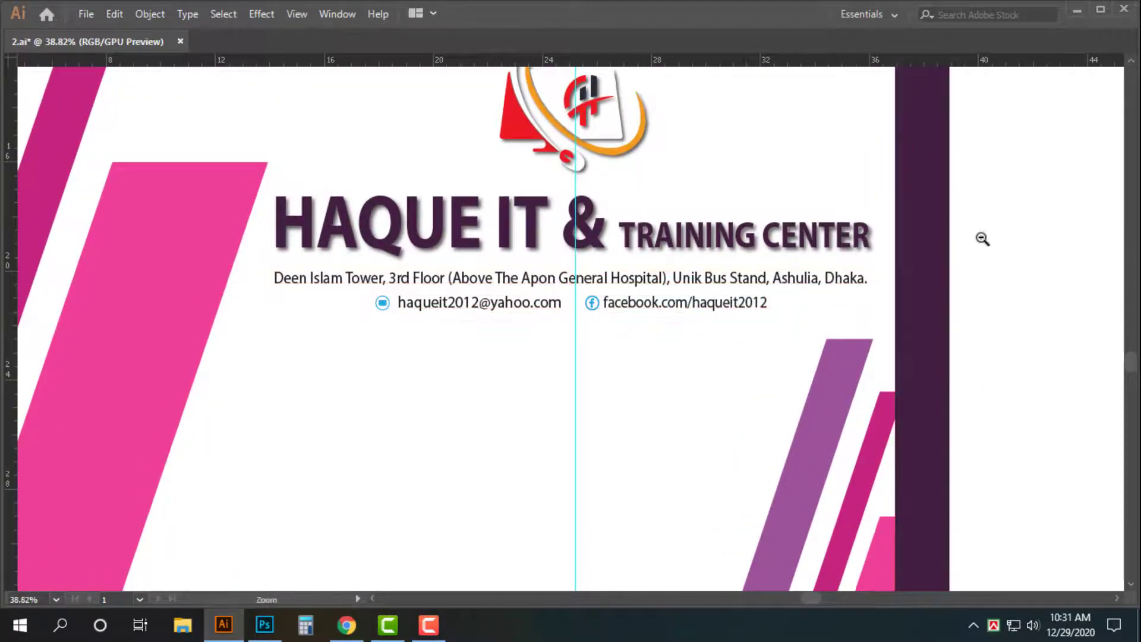
pyautogui.moveTo(983, 239); pyautogui.dragTo(945, 239)
pyautogui.moveTo(1073, 277); pyautogui.dragTo(1021, 214)
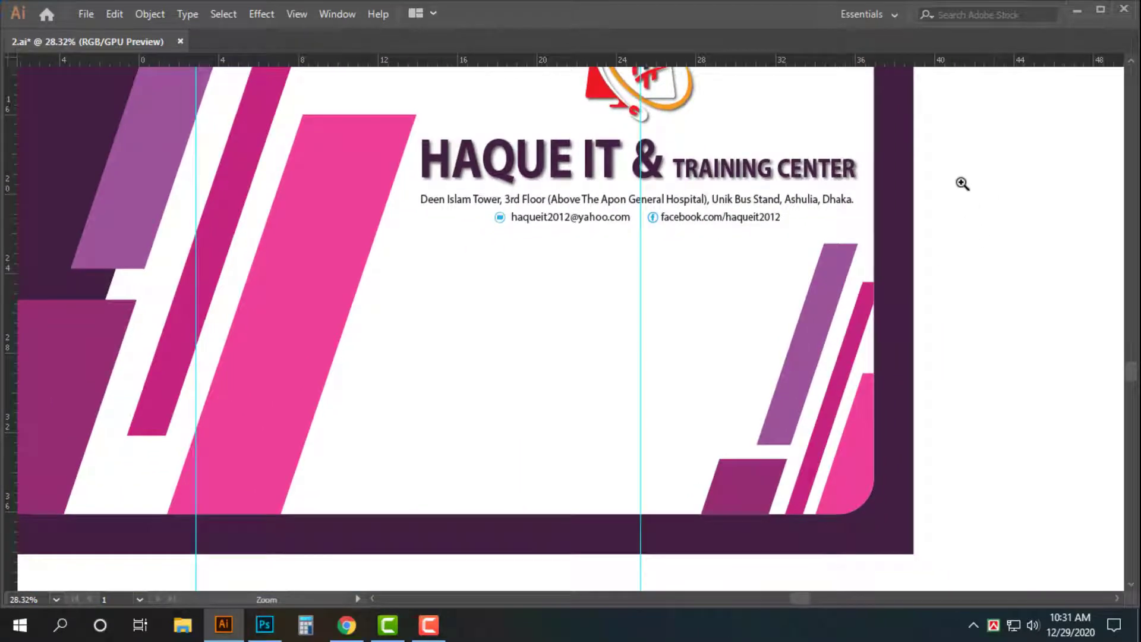
pyautogui.moveTo(833, 218); pyautogui.dragTo(810, 217)
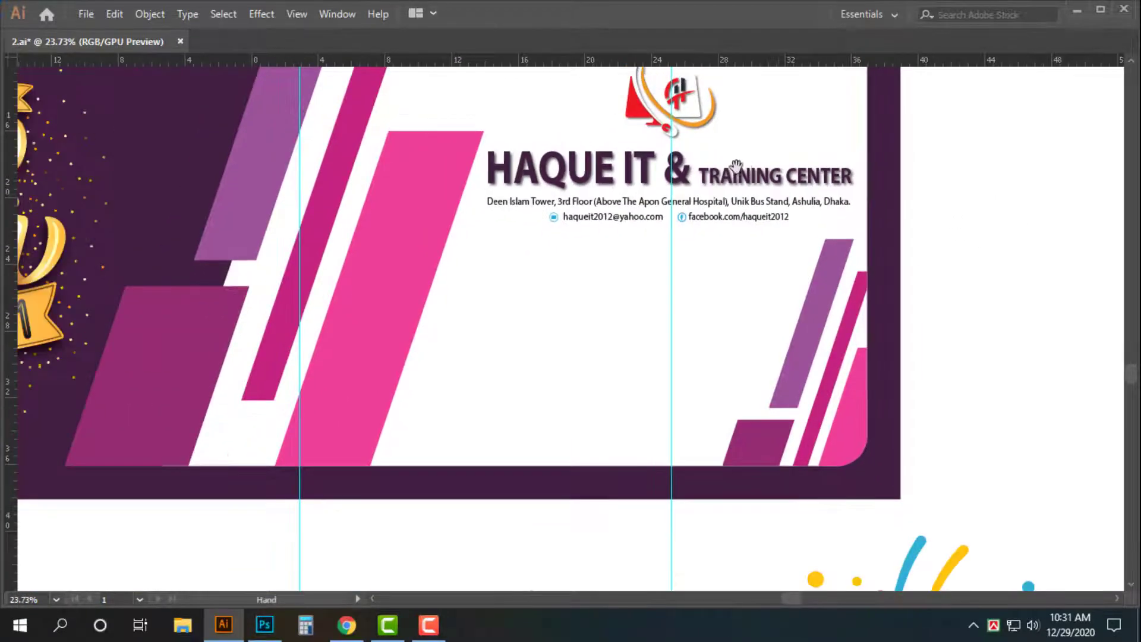
pyautogui.moveTo(736, 168); pyautogui.dragTo(721, 194)
pyautogui.click(884, 426)
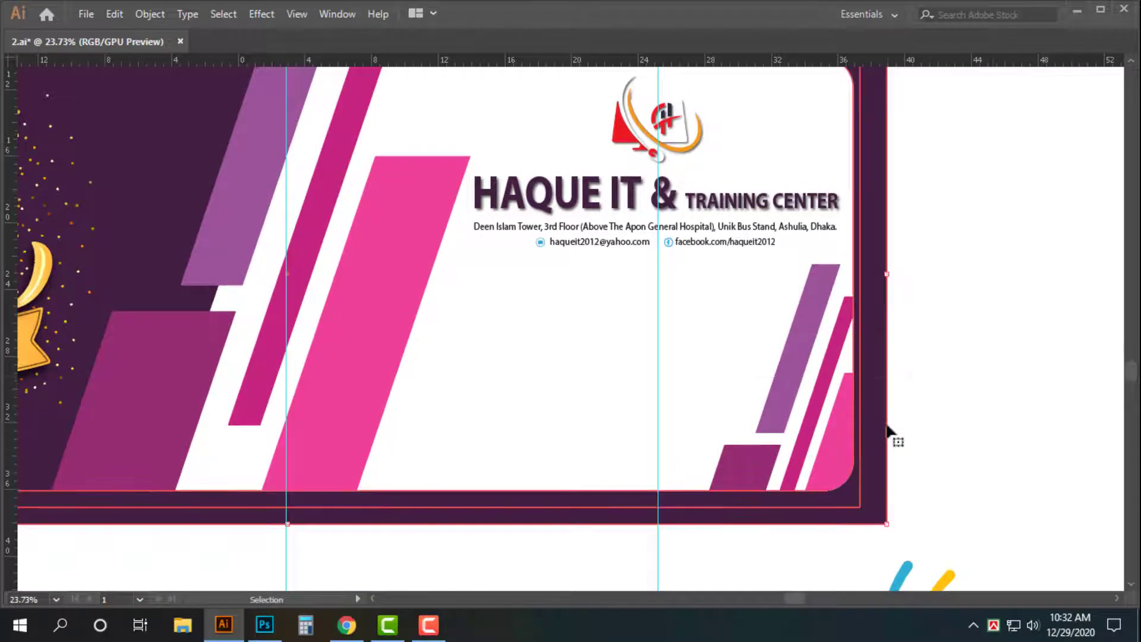
pyautogui.click(945, 316)
pyautogui.moveTo(896, 362); pyautogui.dragTo(502, 120)
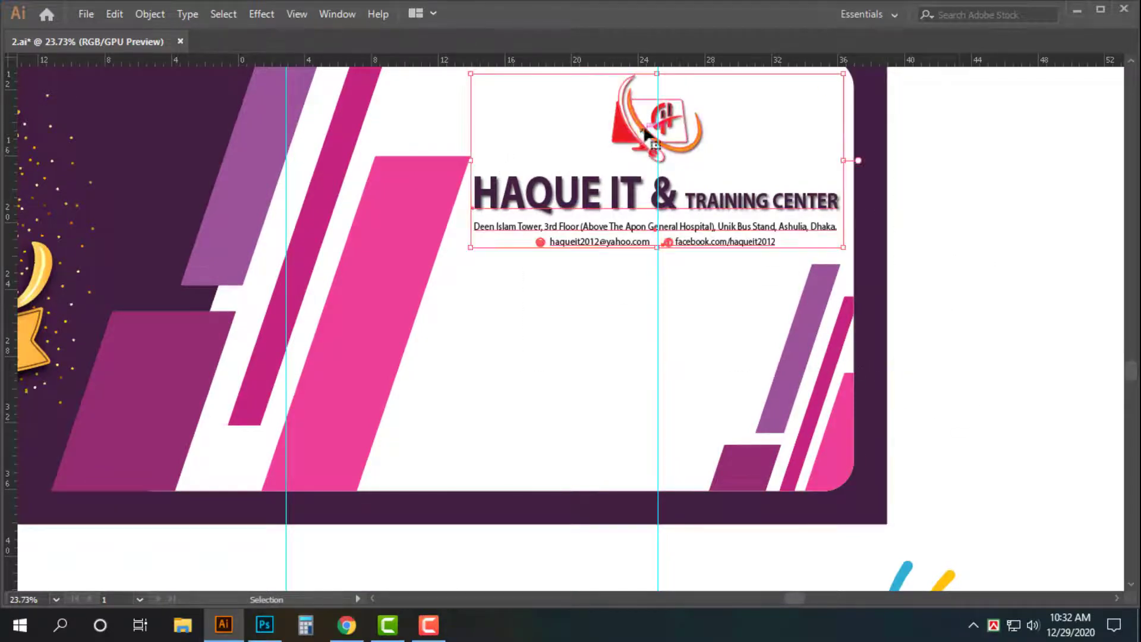
pyautogui.moveTo(653, 140); pyautogui.dragTo(582, 343)
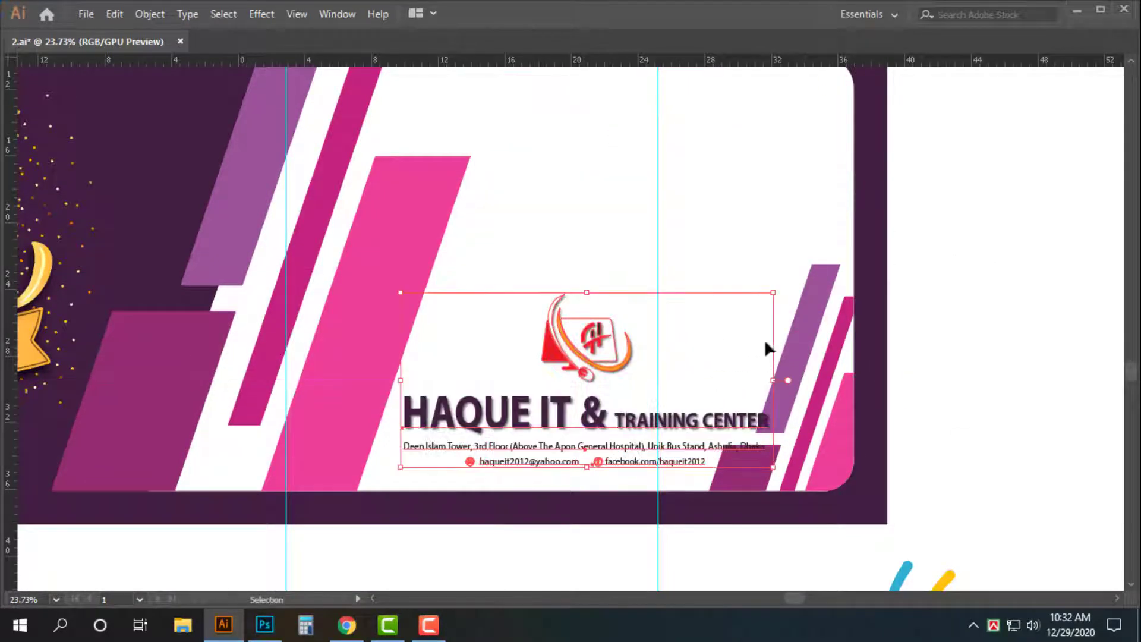
pyautogui.moveTo(775, 293); pyautogui.dragTo(735, 297)
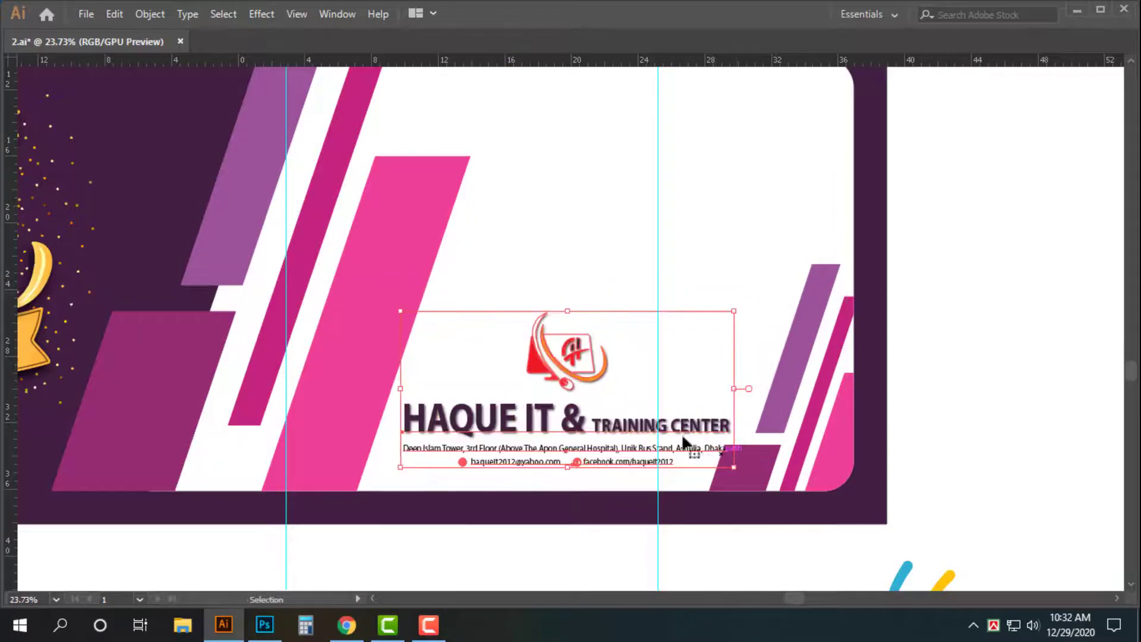
# Move the logo and company text block slightly up from the bottom edge of the white panel and deselect it
pyautogui.moveTo(573, 363); pyautogui.dragTo(579, 344)
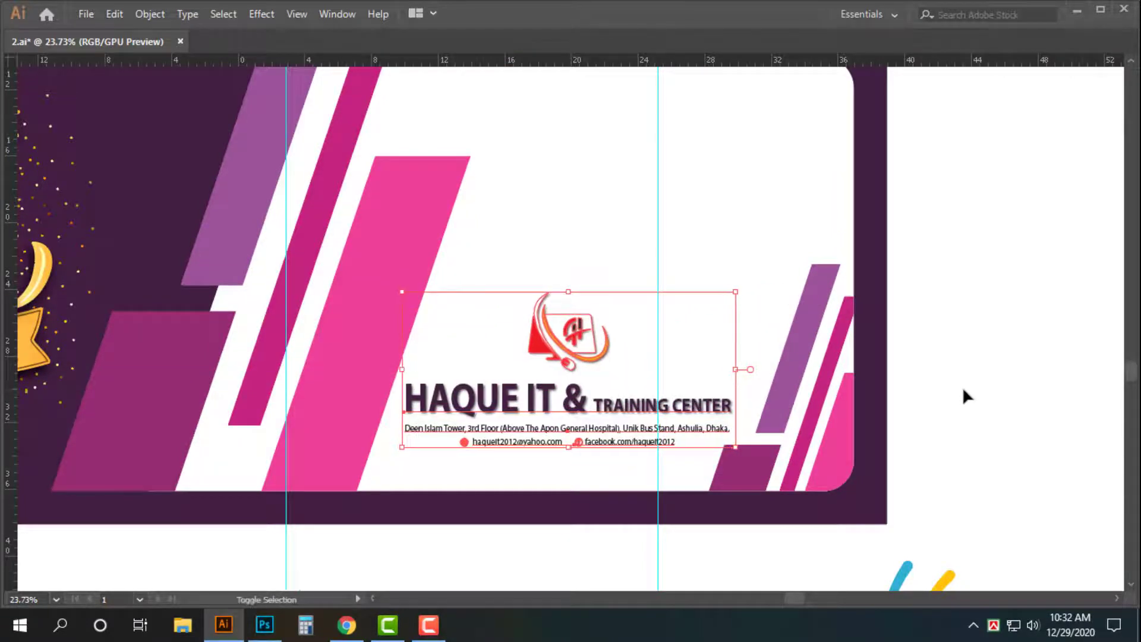
pyautogui.click(962, 389)
# Recolour the HAQUE IT & TRAINING CENTER lettering blue with cyan 100% and magenta 80%
pyautogui.press('z')
pyautogui.moveTo(574, 436); pyautogui.dragTo(641, 410)
pyautogui.press('v')
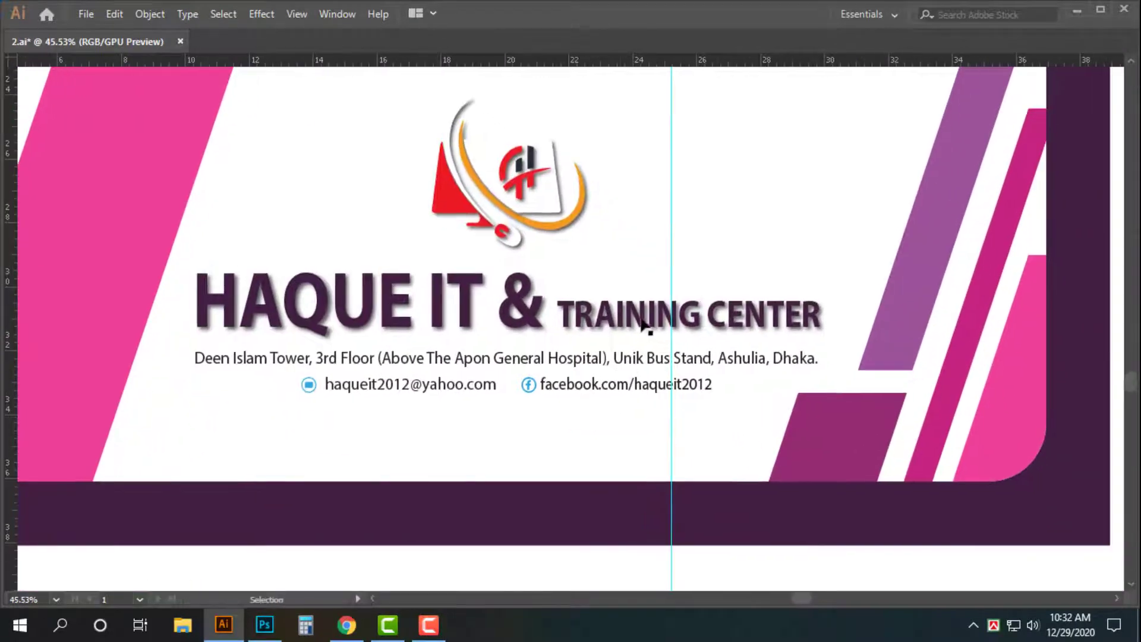
pyautogui.click(641, 331)
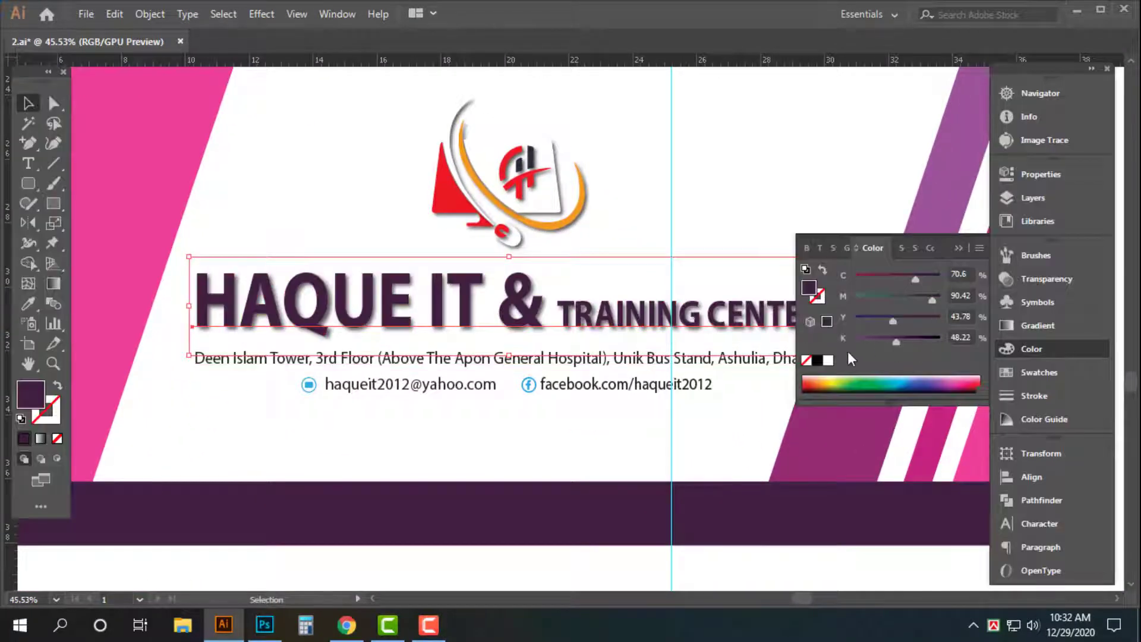
pyautogui.click(829, 361)
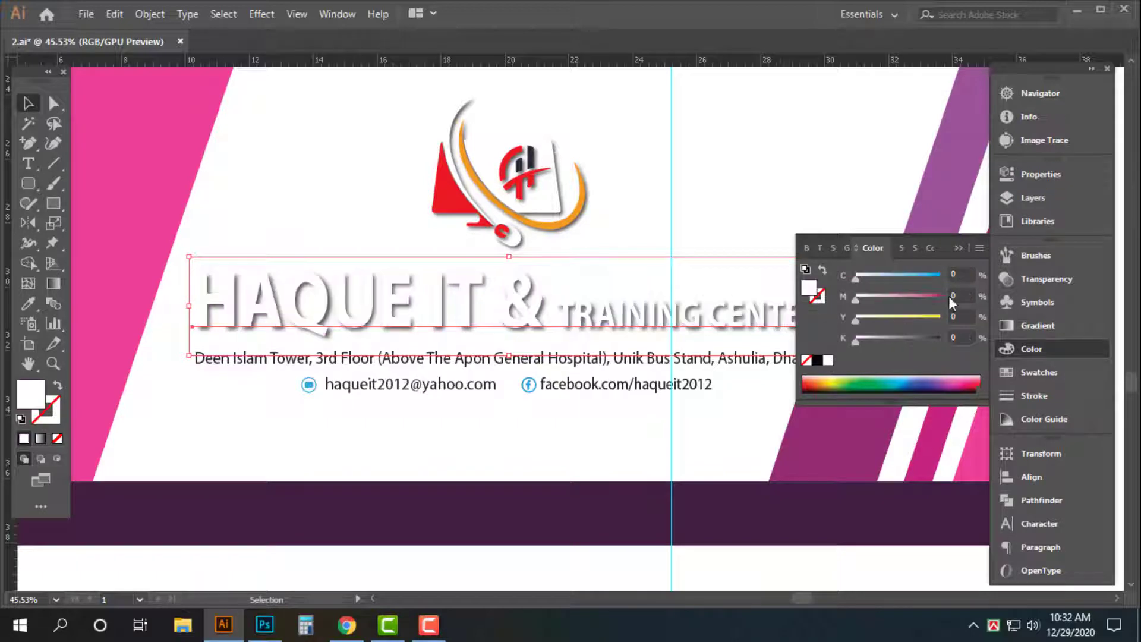
pyautogui.write('100')
pyautogui.press('Tab')
pyautogui.write('80')
pyautogui.press('Tab')
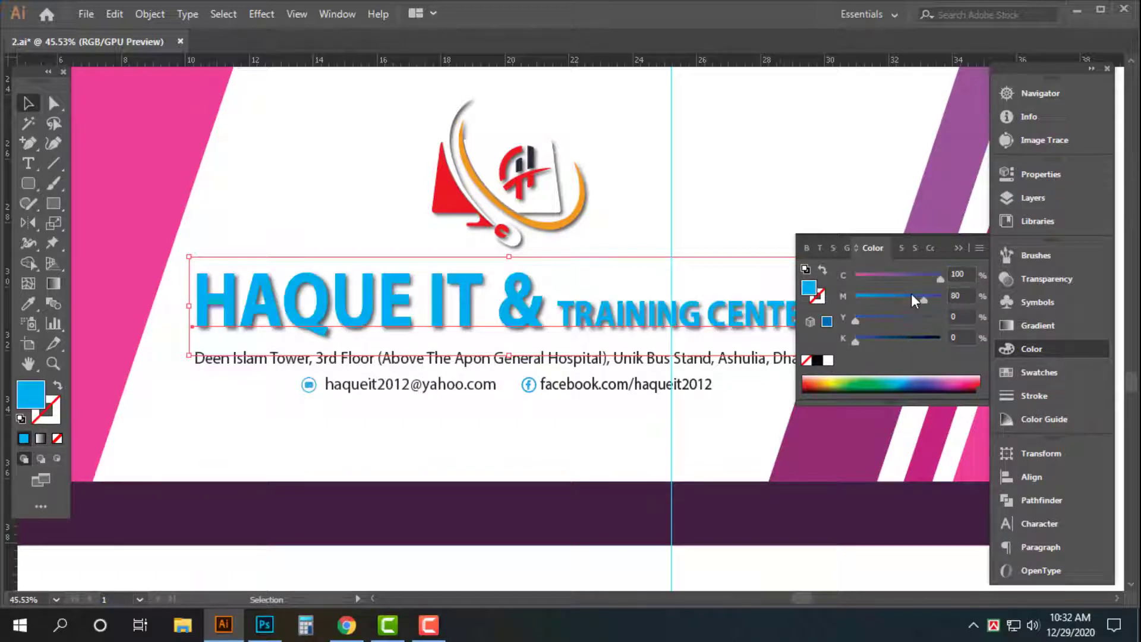
pyautogui.click(630, 408)
# Give the address and contact lines below the company name the same blue, cyan 100% and magenta 80%
pyautogui.click(637, 387)
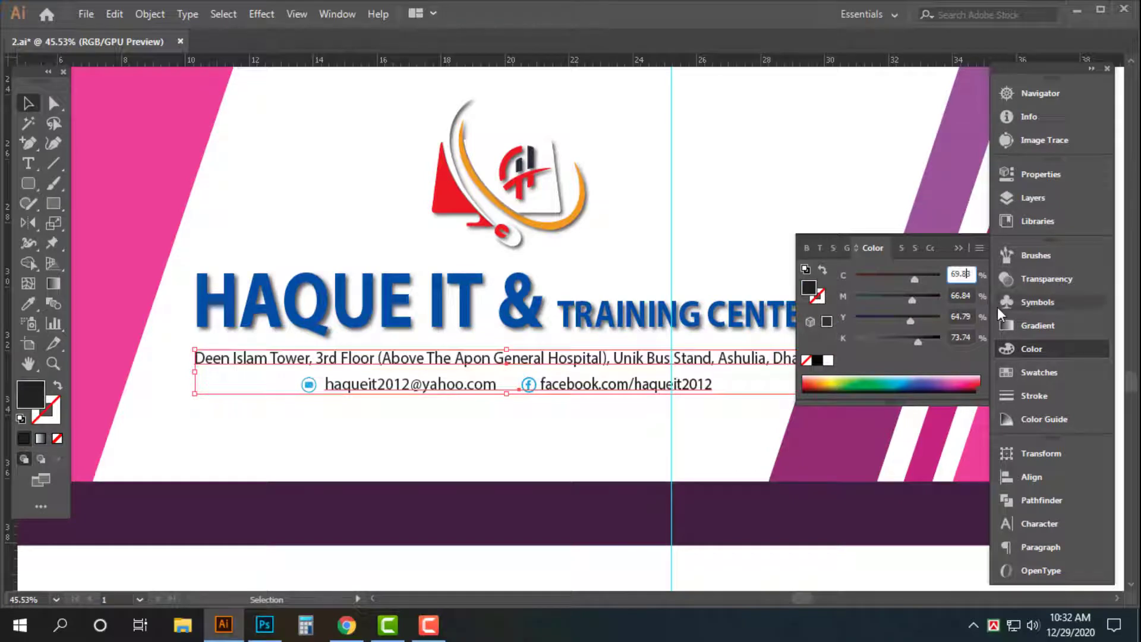
pyautogui.write('100')
pyautogui.press('Tab')
pyautogui.write('80')
pyautogui.press('Return')
pyautogui.press('Tab')
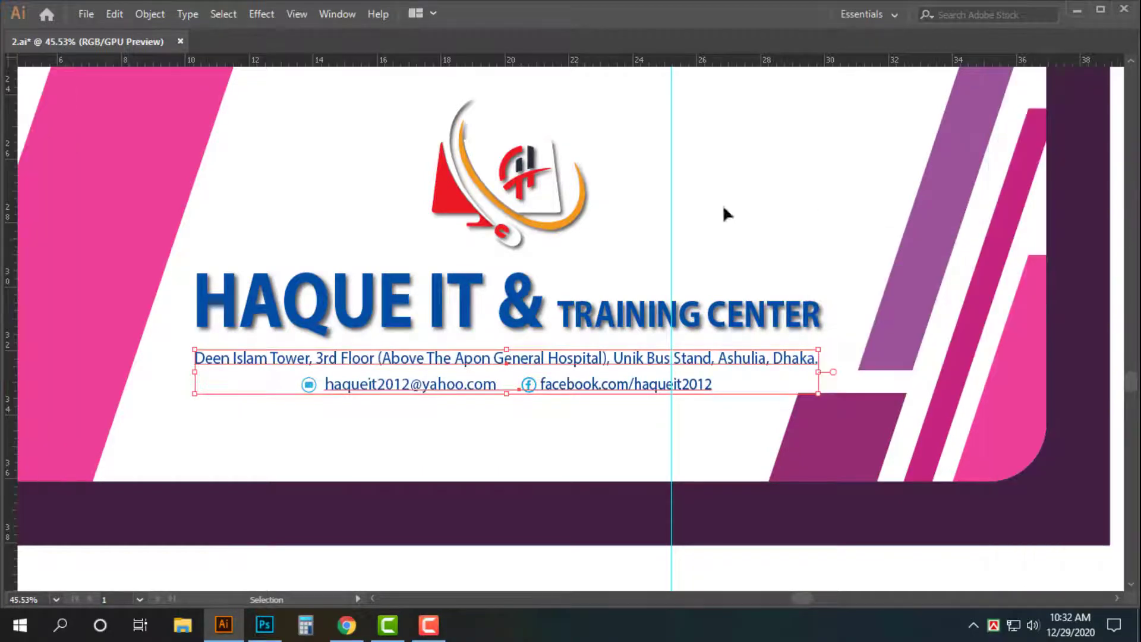
# Try the red sampled from the logo on the company name, address and contact lines together
pyautogui.hotkey('ctrl', 'space')
pyautogui.moveTo(710, 235); pyautogui.dragTo(621, 259)
pyautogui.click(1088, 229)
pyautogui.hotkey('ctrl', 'space')
pyautogui.scroll(-1, 874, 295)
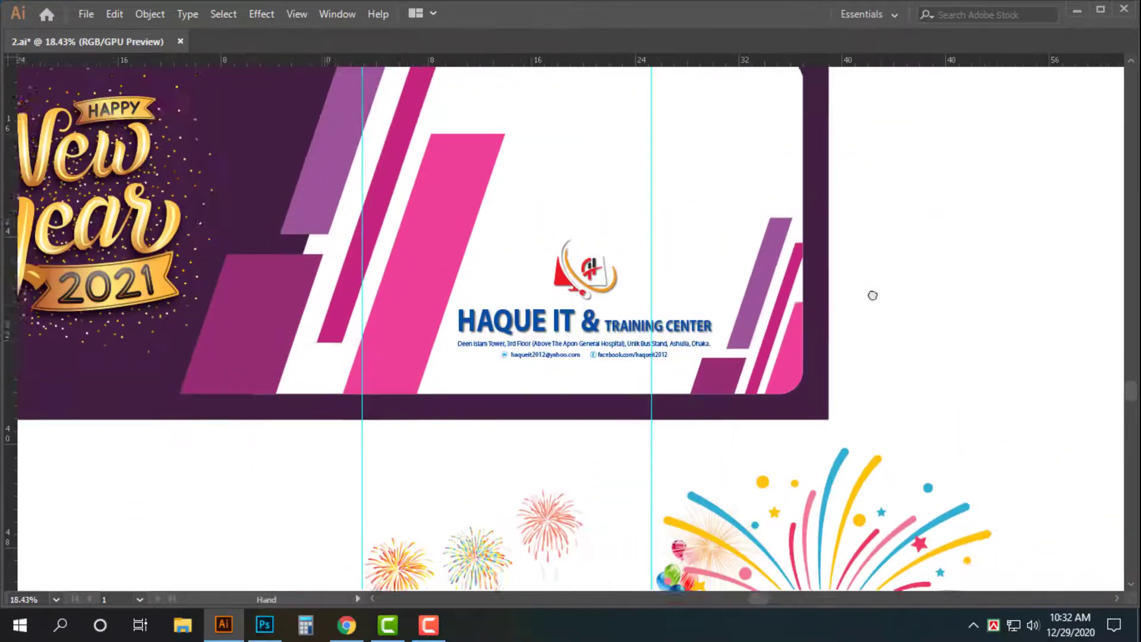
pyautogui.scroll(4, 624, 410)
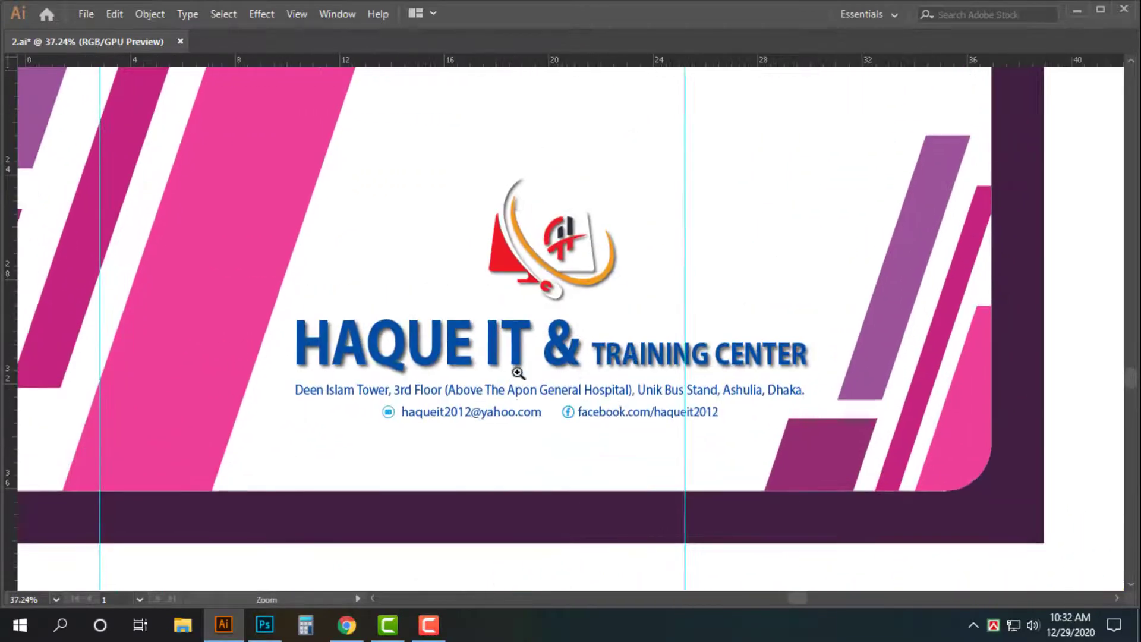
pyautogui.click(518, 373)
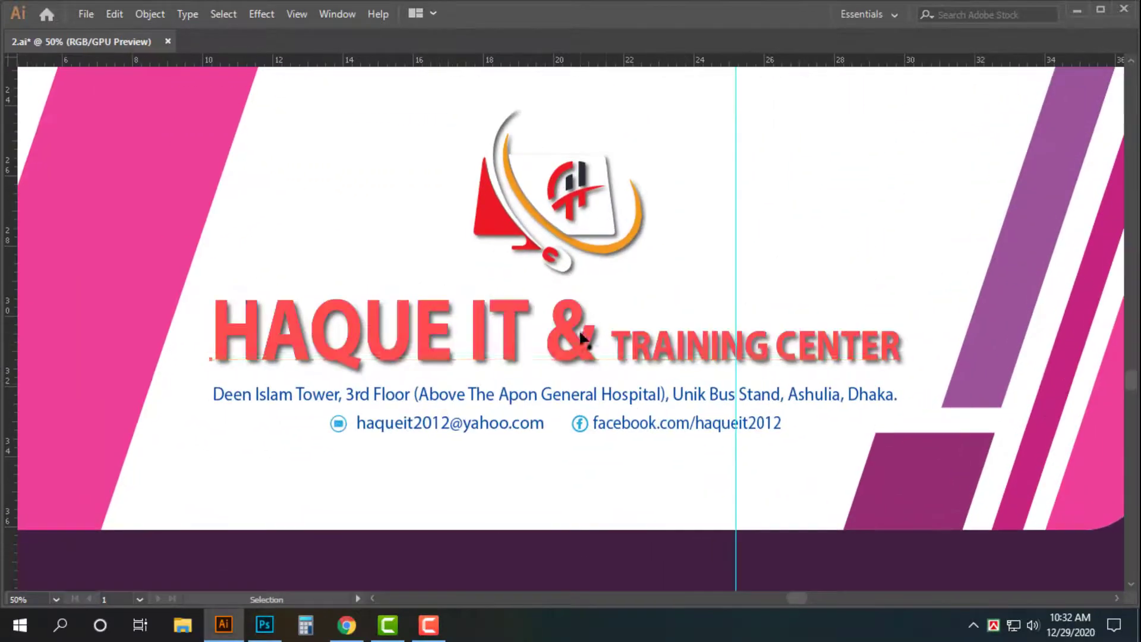
pyautogui.keyDown('ctrl'); pyautogui.click(600, 390); pyautogui.keyUp('ctrl')
pyautogui.press('v')
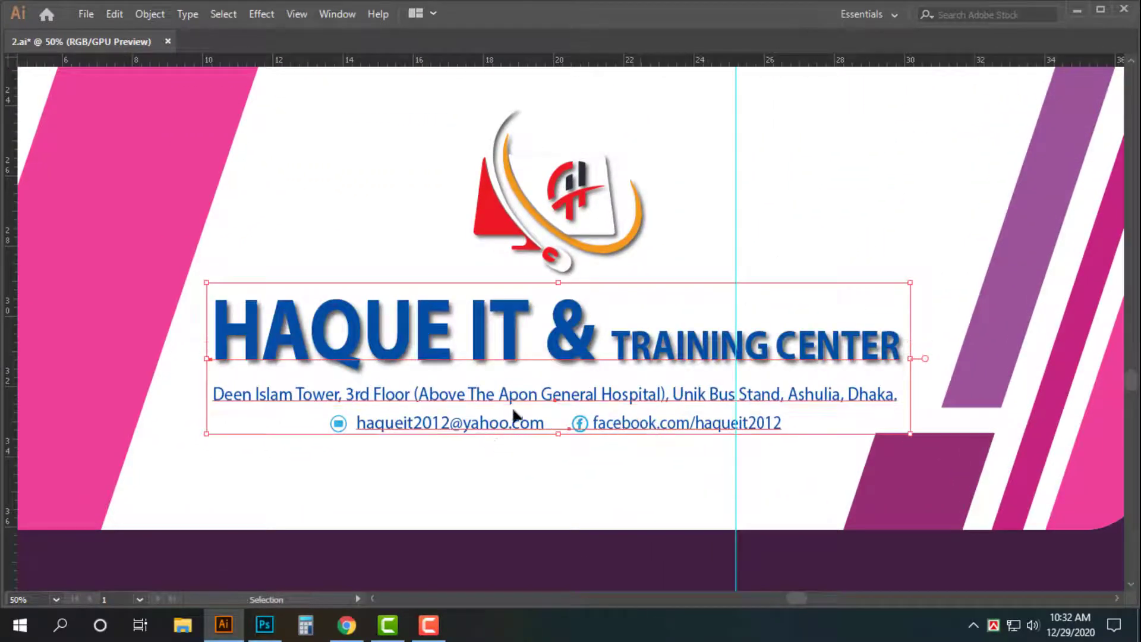
pyautogui.press('i')
pyautogui.click(509, 230)
pyautogui.press('v')
pyautogui.click(652, 271)
pyautogui.press('z')
pyautogui.moveTo(657, 306); pyautogui.dragTo(491, 304)
pyautogui.press('v')
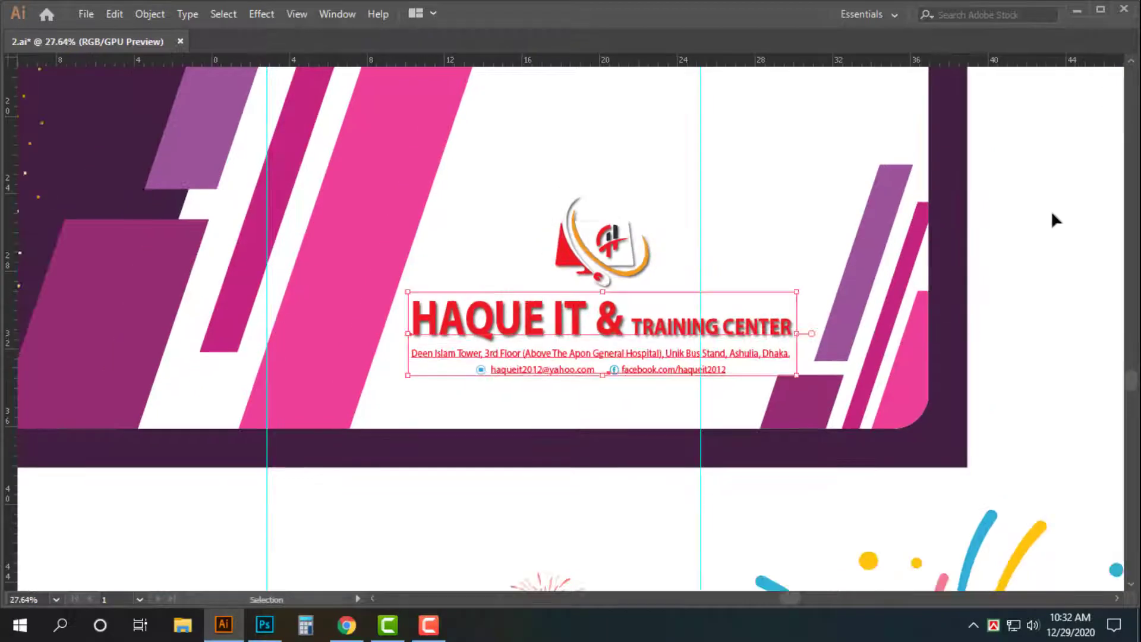
pyautogui.click(1050, 210)
# Undo the red recolour and fill the company name, address and contact lines with the near-black sampled from the logo's emblem
pyautogui.press('space')
pyautogui.moveTo(1016, 203); pyautogui.dragTo(1041, 262)
pyautogui.press('z')
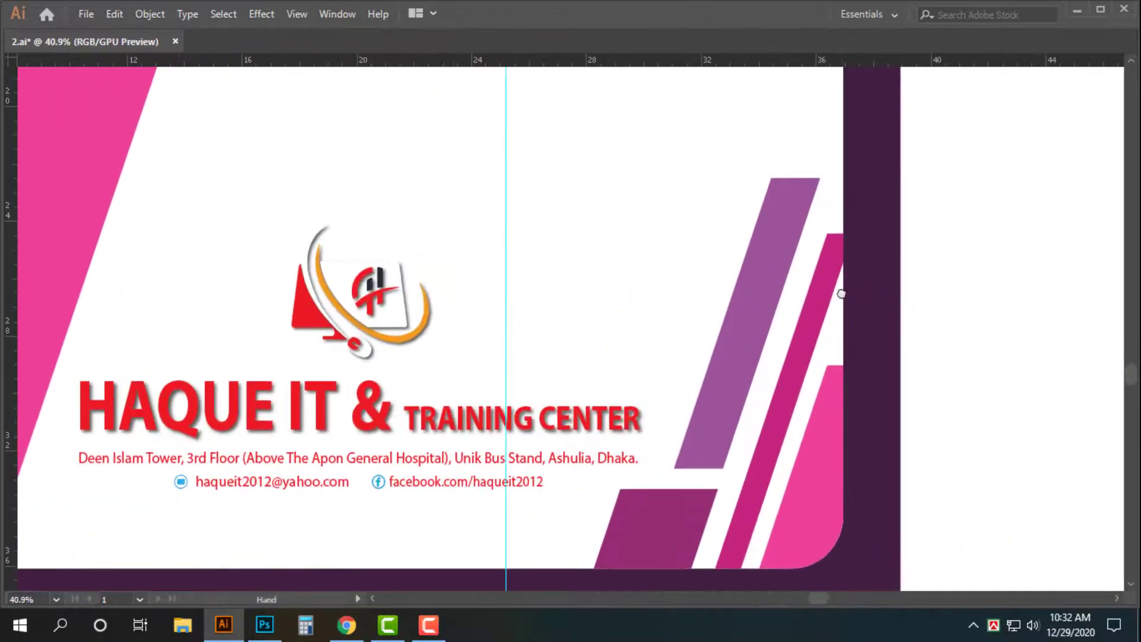
pyautogui.press('space')
pyautogui.moveTo(840, 293); pyautogui.dragTo(958, 248)
pyautogui.moveTo(413, 339); pyautogui.dragTo(543, 370)
pyautogui.press('a')
pyautogui.hotkey('ctrl', 'z')
pyautogui.press('i')
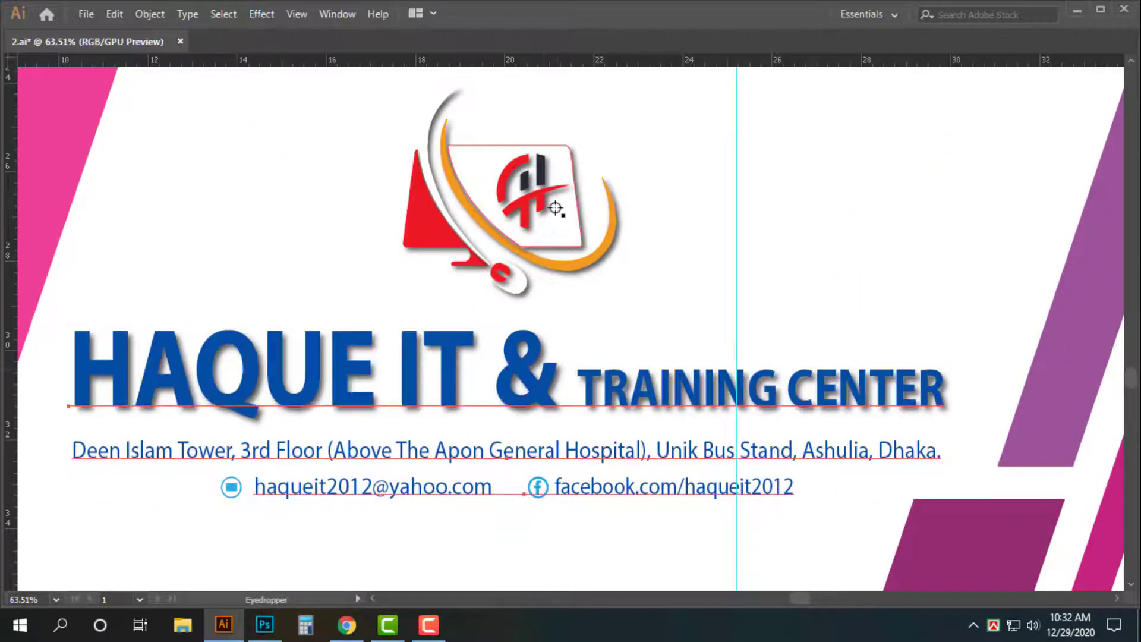
pyautogui.click(540, 171)
pyautogui.press('v')
pyautogui.press('z')
pyautogui.moveTo(747, 256); pyautogui.dragTo(660, 262)
# Try shrinking the large fireworks burst below the banner and moving the balloons clear of it, and undo both changes
pyautogui.press('space')
pyautogui.scroll(-4, 948, 198)
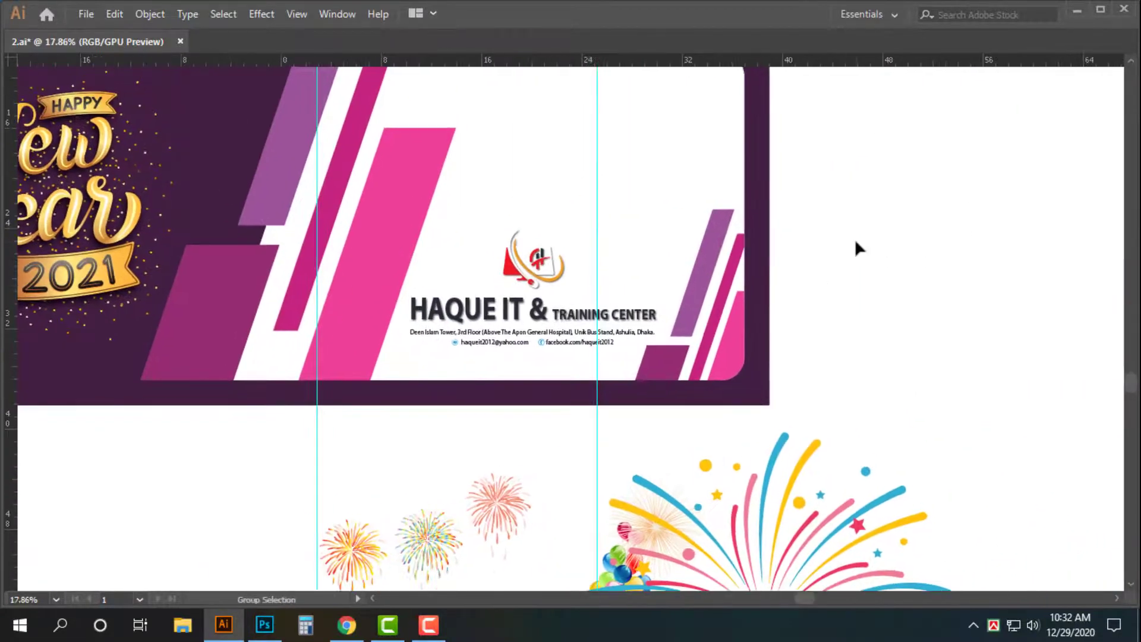
pyautogui.hotkey('ctrl', 'space')
pyautogui.moveTo(849, 238); pyautogui.dragTo(769, 265)
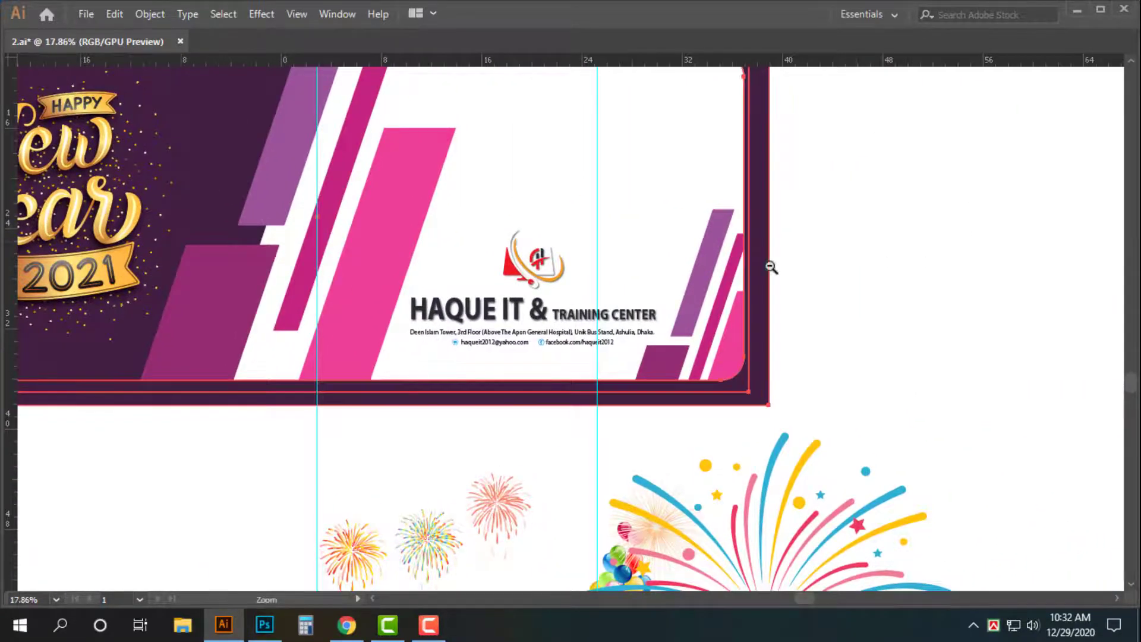
pyautogui.press('space')
pyautogui.moveTo(871, 171); pyautogui.dragTo(904, 115)
pyautogui.press('v')
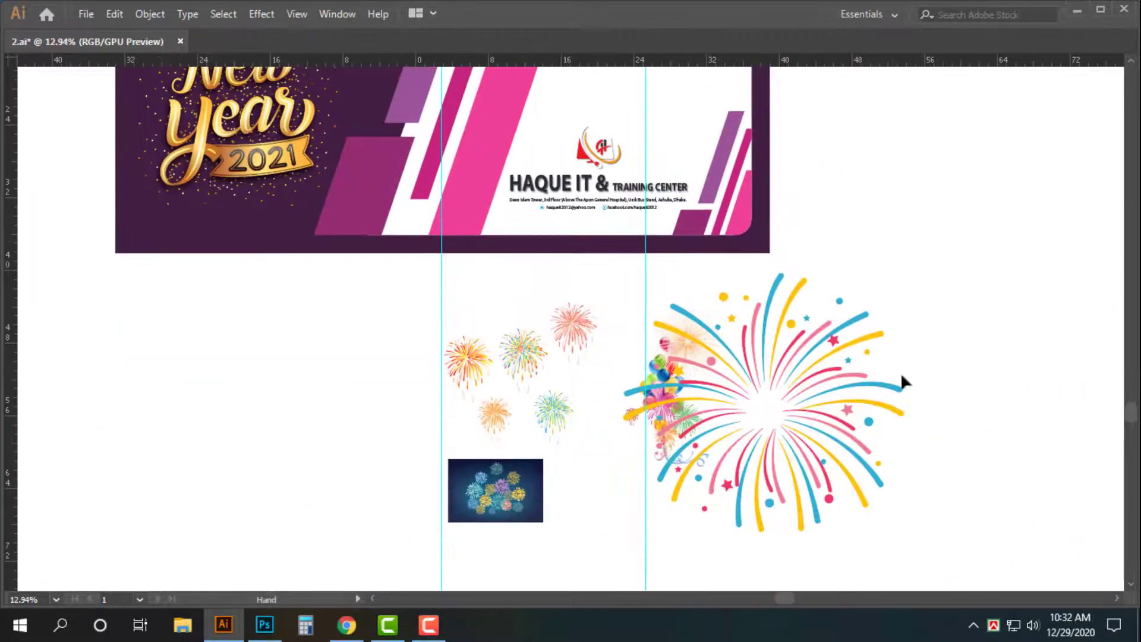
pyautogui.click(829, 425)
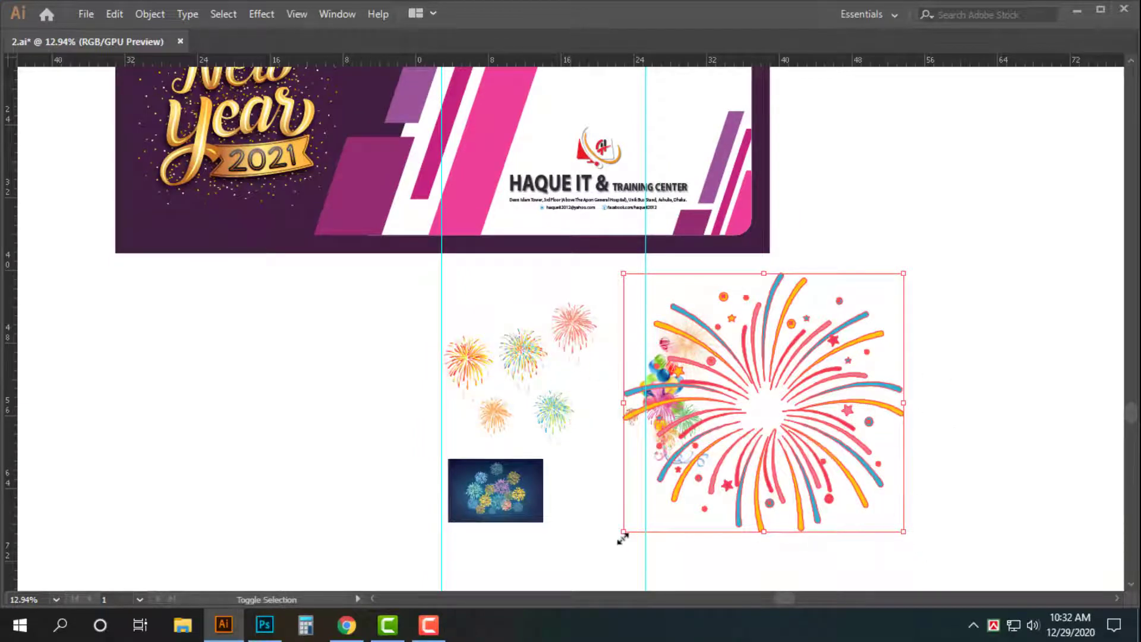
pyautogui.moveTo(622, 538); pyautogui.dragTo(773, 394)
pyautogui.click(645, 371)
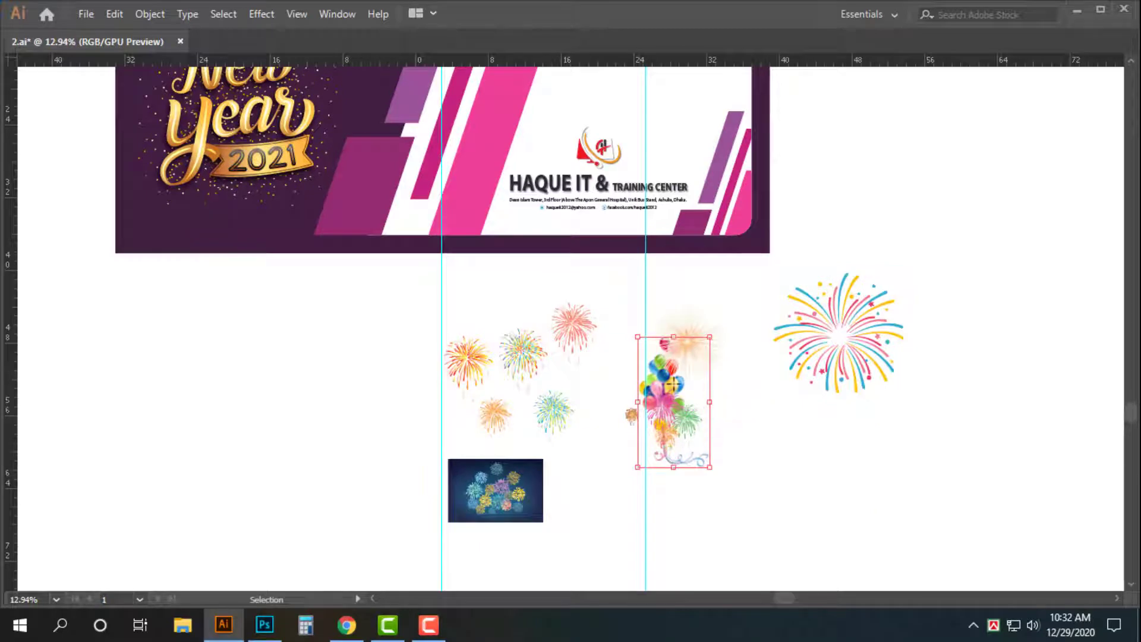
pyautogui.moveTo(673, 385); pyautogui.dragTo(882, 433)
pyautogui.hotkey('ctrl', 'z')
pyautogui.hotkey('ctrl', 'z')
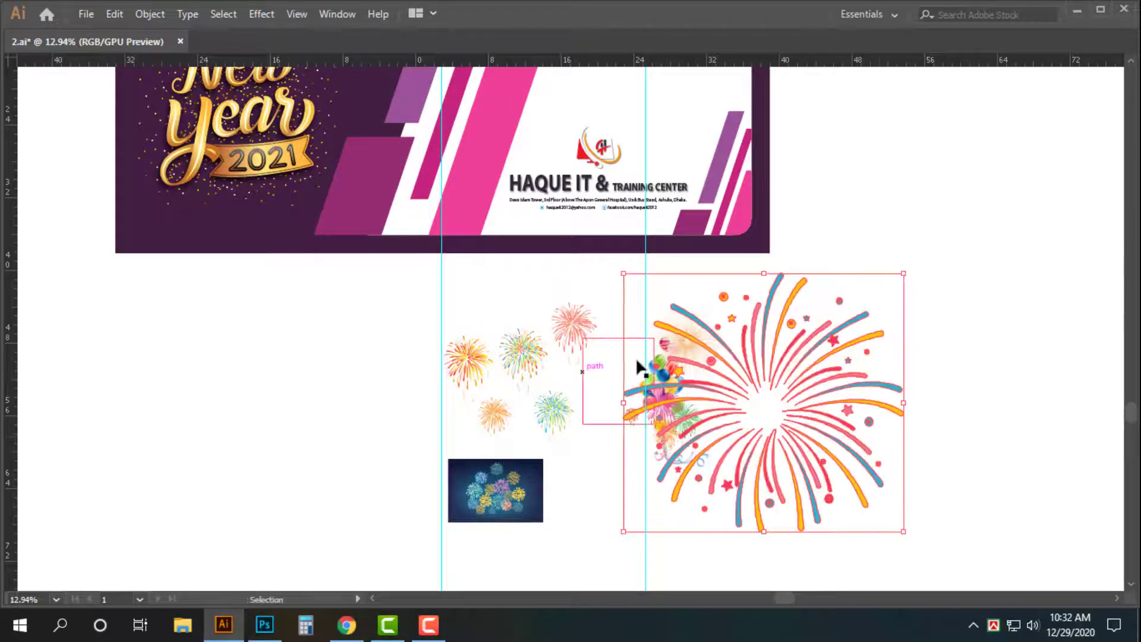
# Move the balloons to the empty area below the New Year lettering and scale the large fireworks burst down about its centre
pyautogui.click(616, 374)
pyautogui.moveTo(640, 378); pyautogui.dragTo(169, 370)
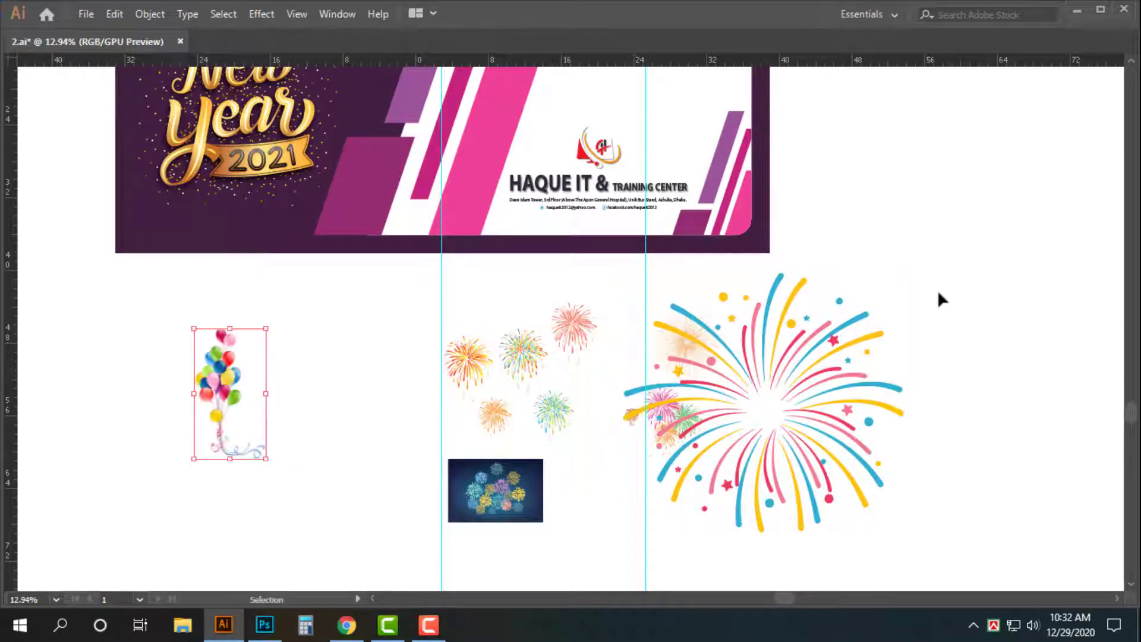
pyautogui.click(866, 466)
pyautogui.moveTo(906, 405); pyautogui.dragTo(837, 427)
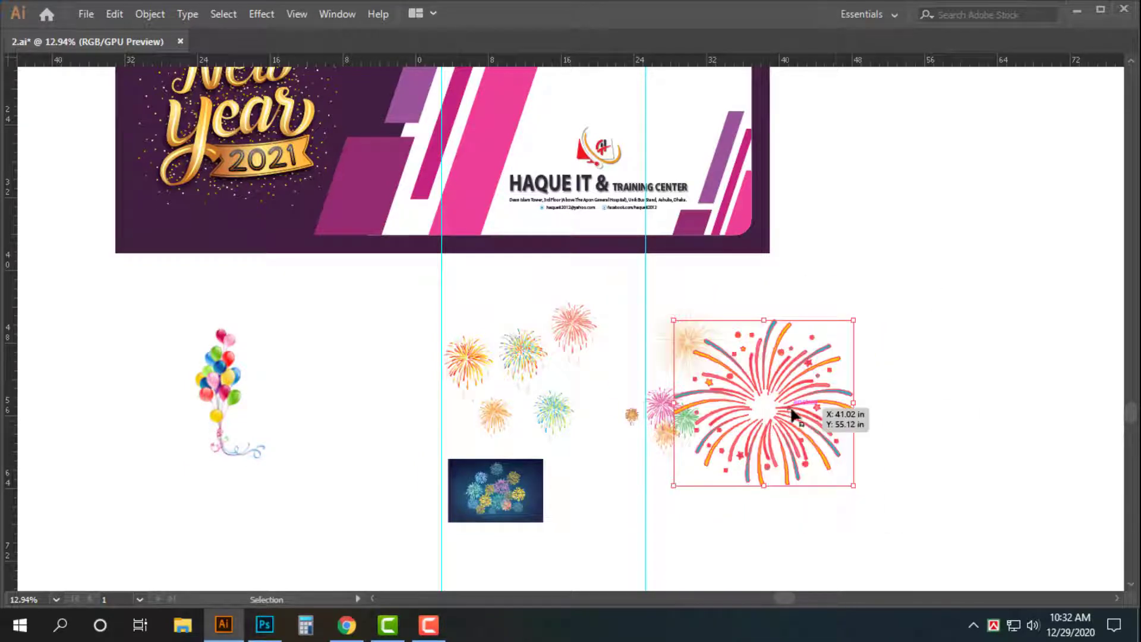
# Group the large fireworks burst with the small bursts overlapping its edge, leaving out the tiny separate burst
pyautogui.click(920, 295)
pyautogui.moveTo(619, 492); pyautogui.dragTo(620, 494)
pyautogui.click(599, 431)
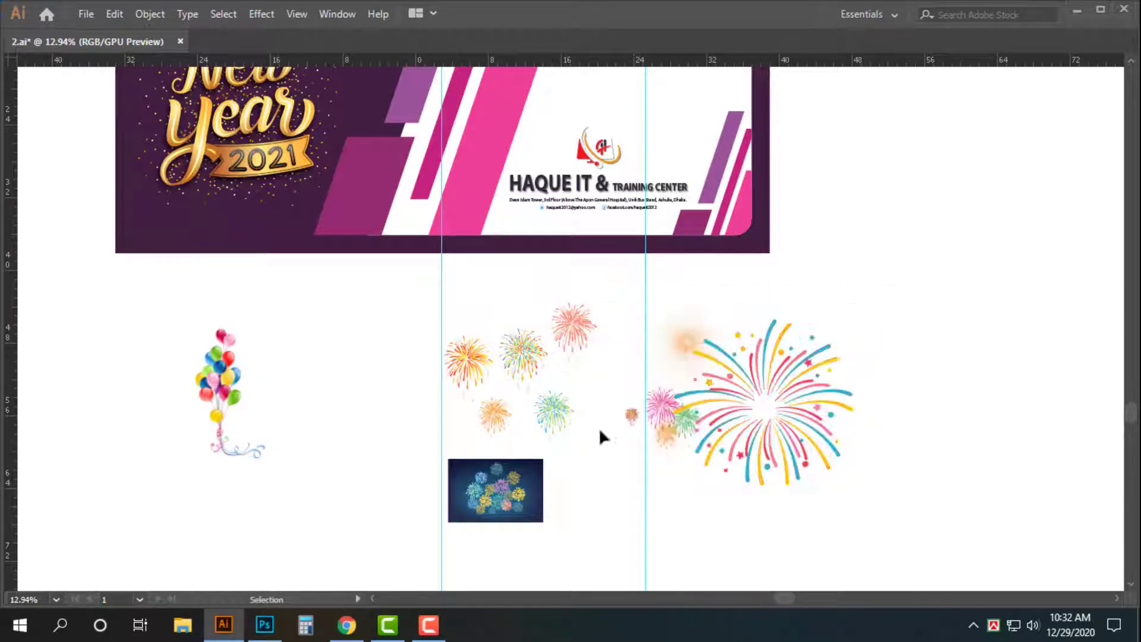
pyautogui.moveTo(900, 289); pyautogui.dragTo(625, 518)
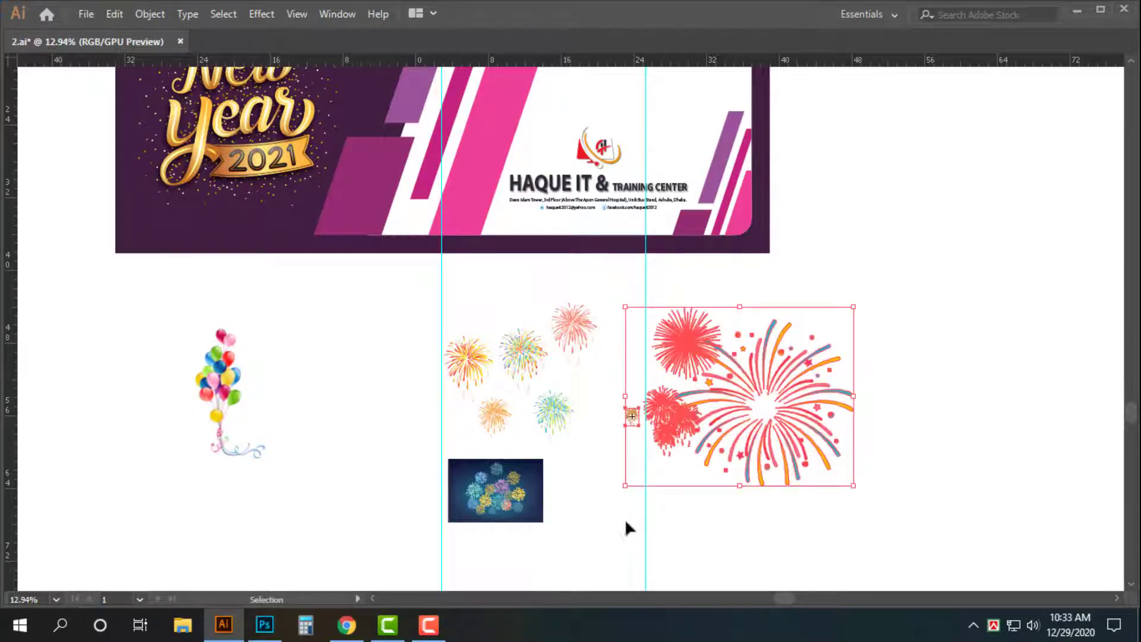
pyautogui.press('a')
pyautogui.click(894, 368)
pyautogui.press('v')
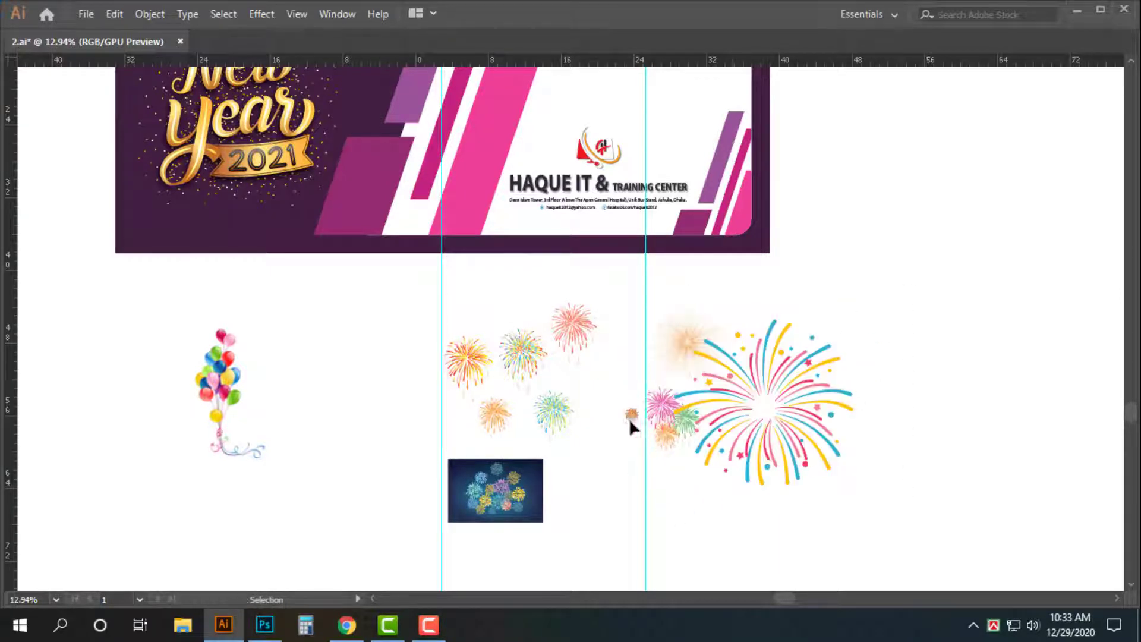
pyautogui.moveTo(695, 502); pyautogui.dragTo(643, 519)
pyautogui.hotkey('ctrl', 'g')
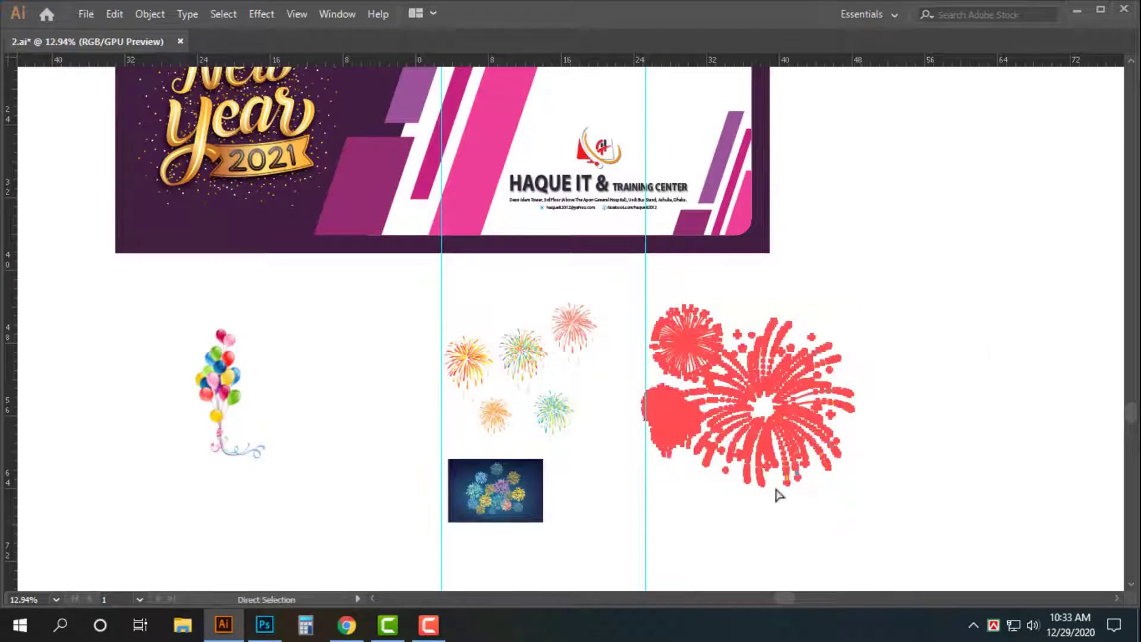
# Move the fireworks group onto the white panel and scale it down to fit above the company logo
pyautogui.scroll(3, 777, 495)
pyautogui.moveTo(794, 499); pyautogui.dragTo(712, 161)
pyautogui.moveTo(755, 282); pyautogui.dragTo(684, 225)
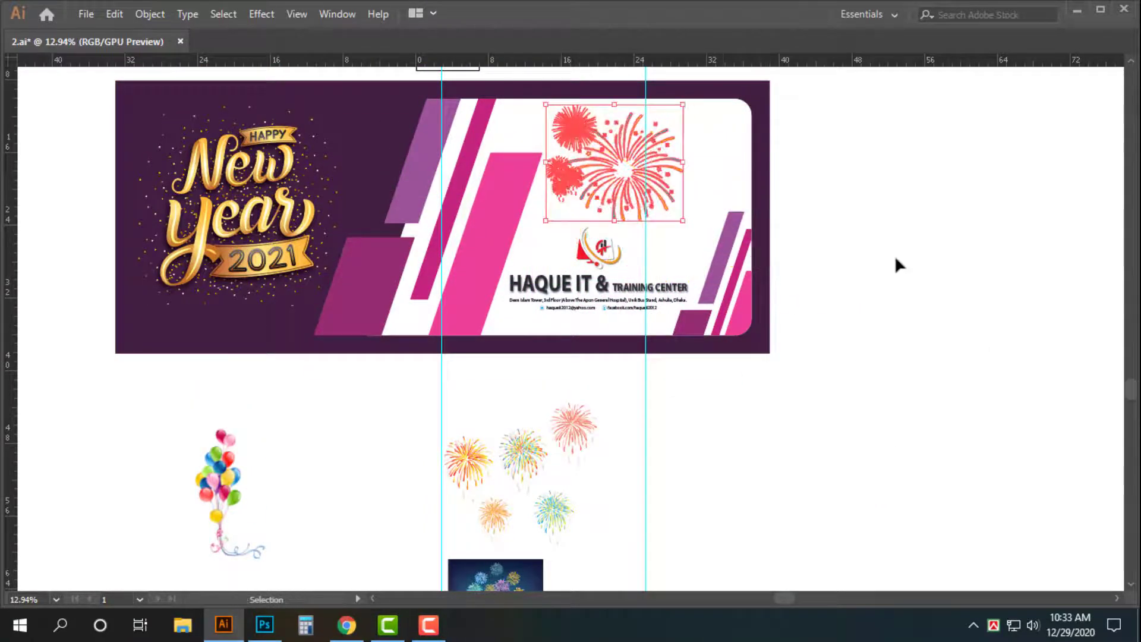
pyautogui.click(896, 262)
# Place the balloons between the New Year lettering and the stripes and enlarge them to nearly the white panel's height
pyautogui.click(226, 472)
pyautogui.moveTo(226, 472); pyautogui.dragTo(386, 151)
pyautogui.moveTo(426, 236); pyautogui.dragTo(564, 335)
pyautogui.moveTo(403, 178); pyautogui.dragTo(523, 238)
pyautogui.moveTo(405, 182); pyautogui.dragTo(466, 265)
pyautogui.moveTo(501, 276); pyautogui.dragTo(477, 273)
pyautogui.moveTo(477, 273); pyautogui.dragTo(672, 247)
pyautogui.moveTo(618, 301); pyautogui.dragTo(602, 268)
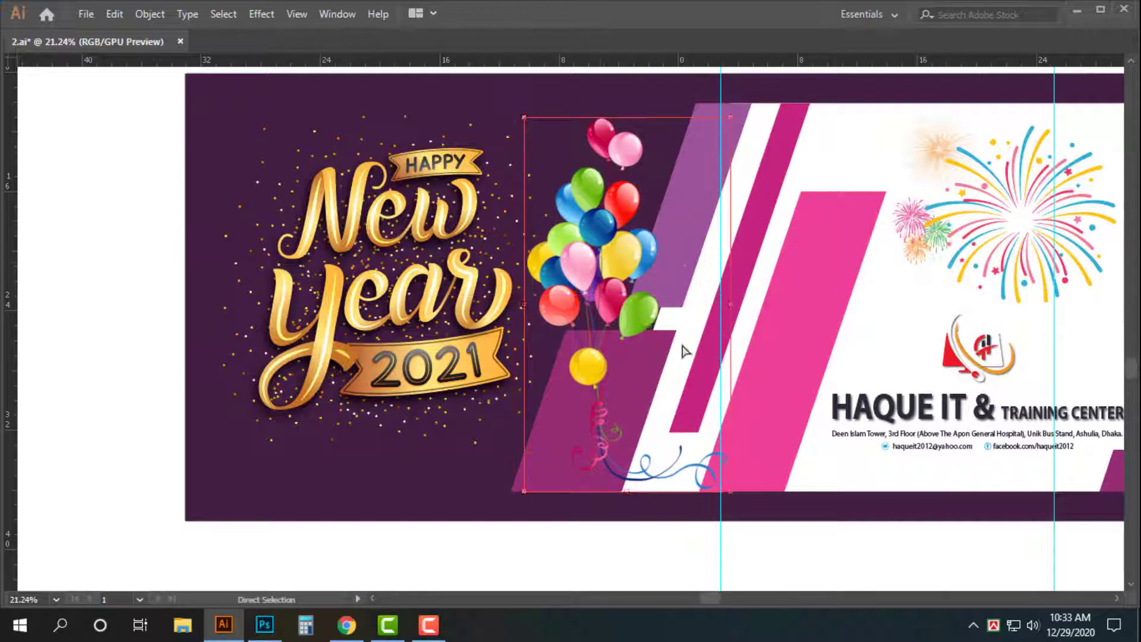
# Move the fireworks group into the upper-right corner of the white panel and scale it down slightly
pyautogui.click(446, 368)
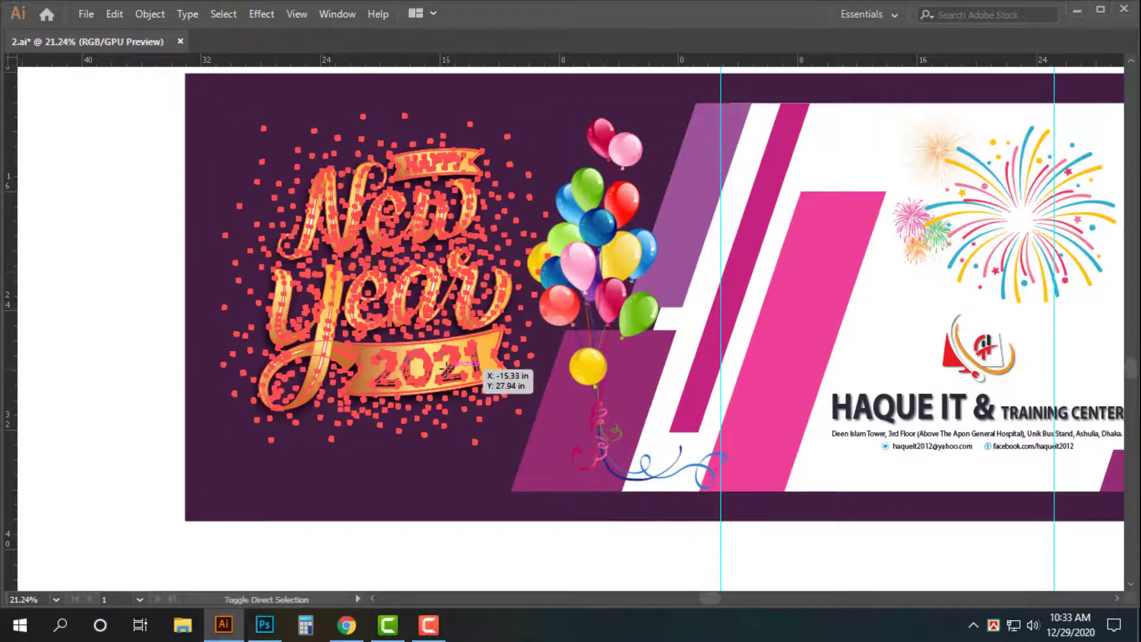
pyautogui.scroll(-1, 507, 326)
pyautogui.moveTo(668, 345); pyautogui.dragTo(308, 356)
pyautogui.keyDown('ctrl'); pyautogui.click(875, 256); pyautogui.keyUp('ctrl')
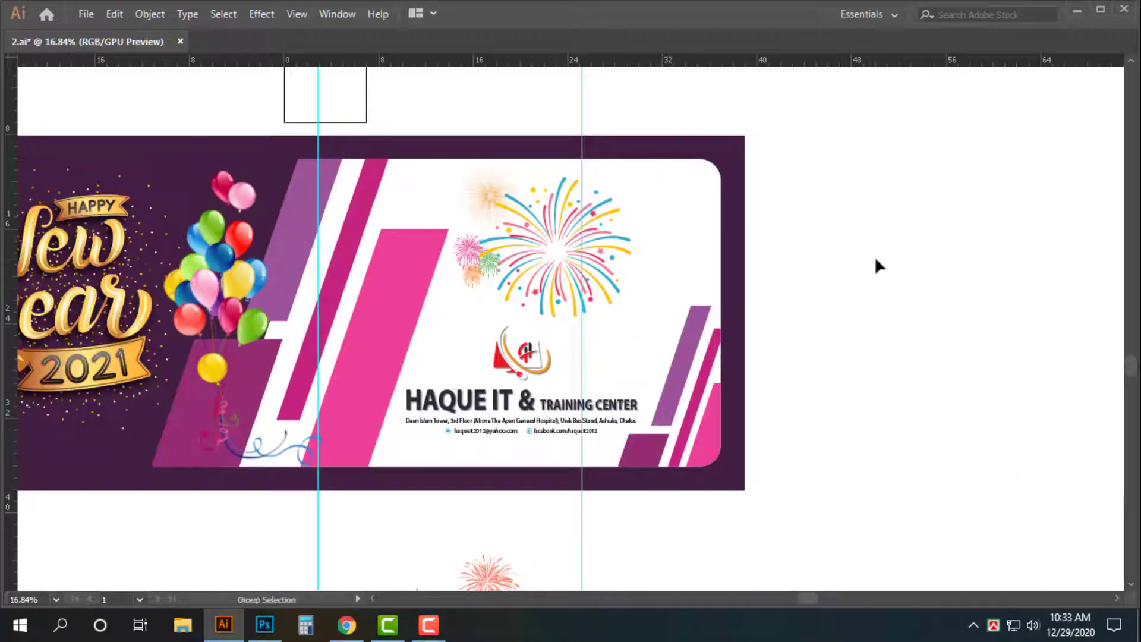
pyautogui.moveTo(898, 341); pyautogui.dragTo(962, 248)
pyautogui.scroll(-2, 747, 460)
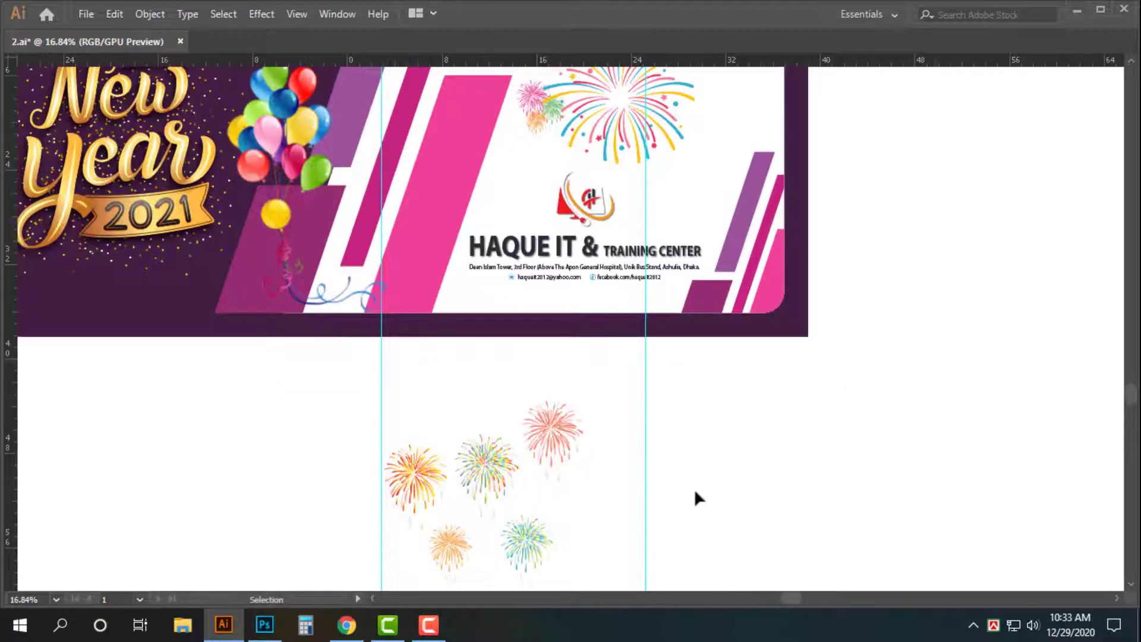
pyautogui.scroll(3, 694, 489)
pyautogui.moveTo(672, 225)
pyautogui.mouseDown()
pyautogui.moveTo(644, 225)
pyautogui.moveTo(723, 210)
pyautogui.moveTo(689, 233)
pyautogui.mouseUp()
pyautogui.moveTo(601, 264); pyautogui.dragTo(615, 252)
pyautogui.click(1015, 234)
# Delete the leftover small fireworks and the dark fireworks picture below the banner
pyautogui.scroll(-3, 1015, 234)
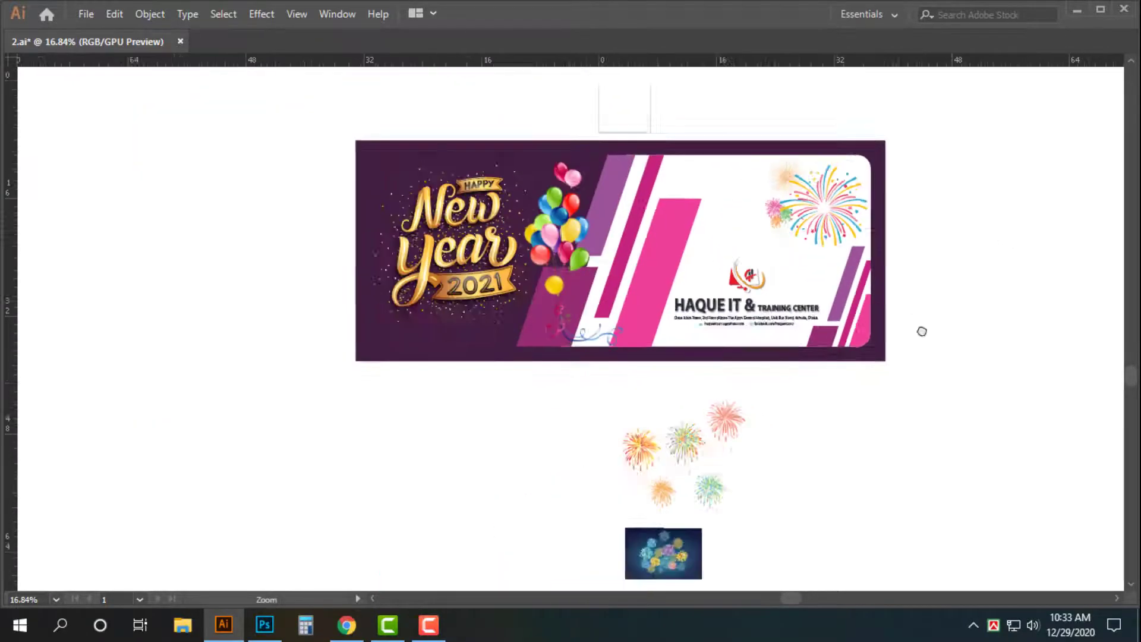
pyautogui.moveTo(469, 274); pyautogui.dragTo(467, 274)
pyautogui.press('Delete')
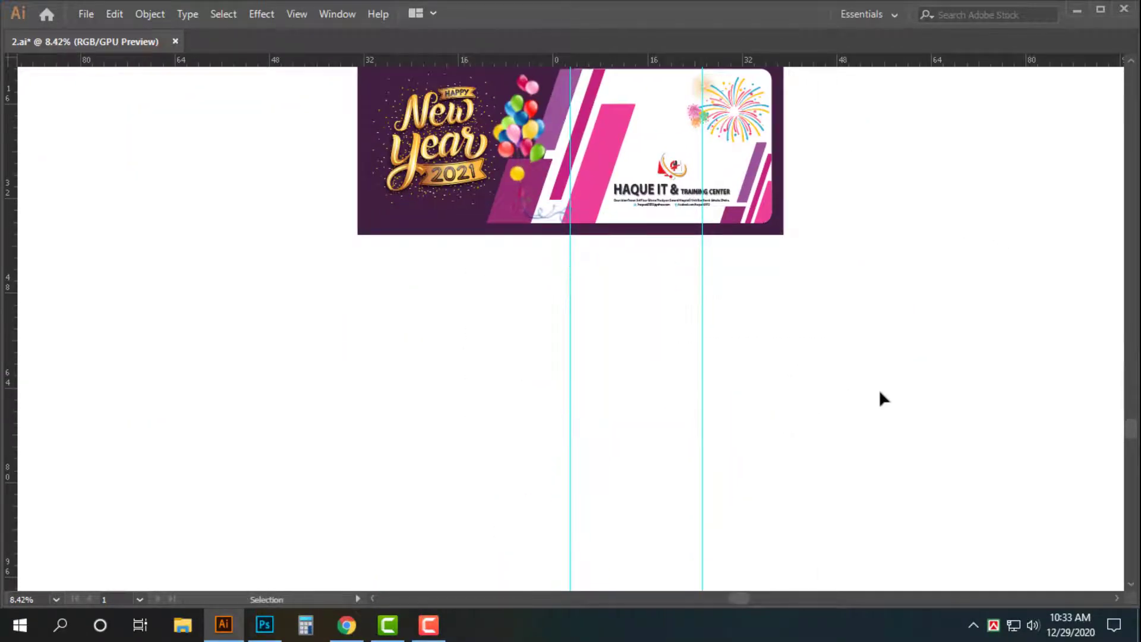
pyautogui.scroll(3, 878, 388)
pyautogui.hotkey('ctrl', 'space')
pyautogui.moveTo(722, 181); pyautogui.dragTo(959, 278)
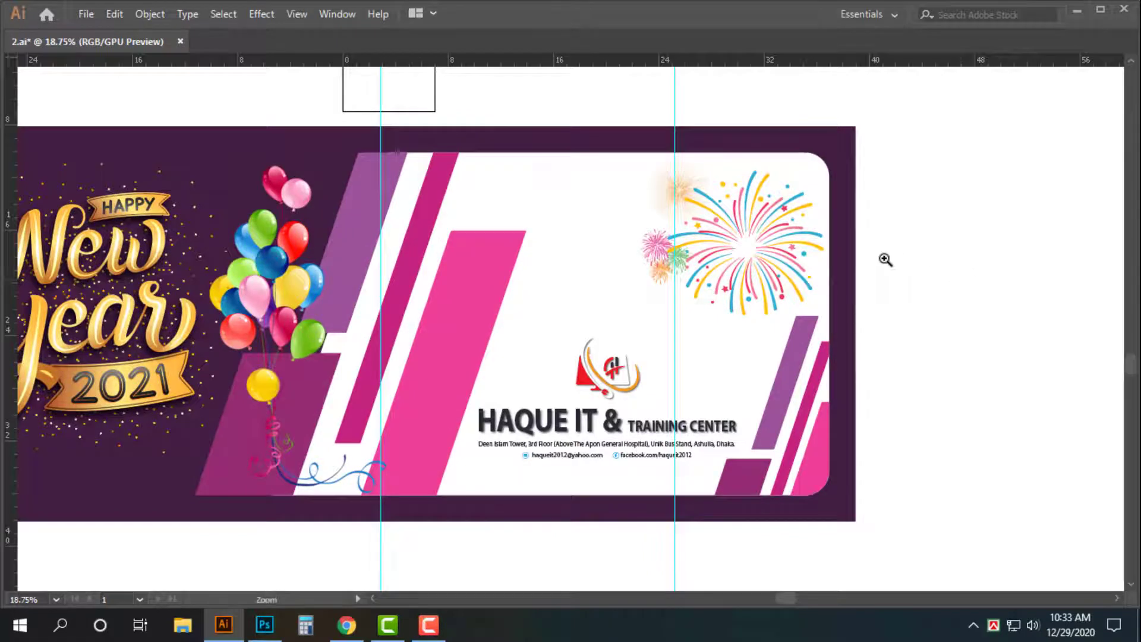
pyautogui.click(745, 273)
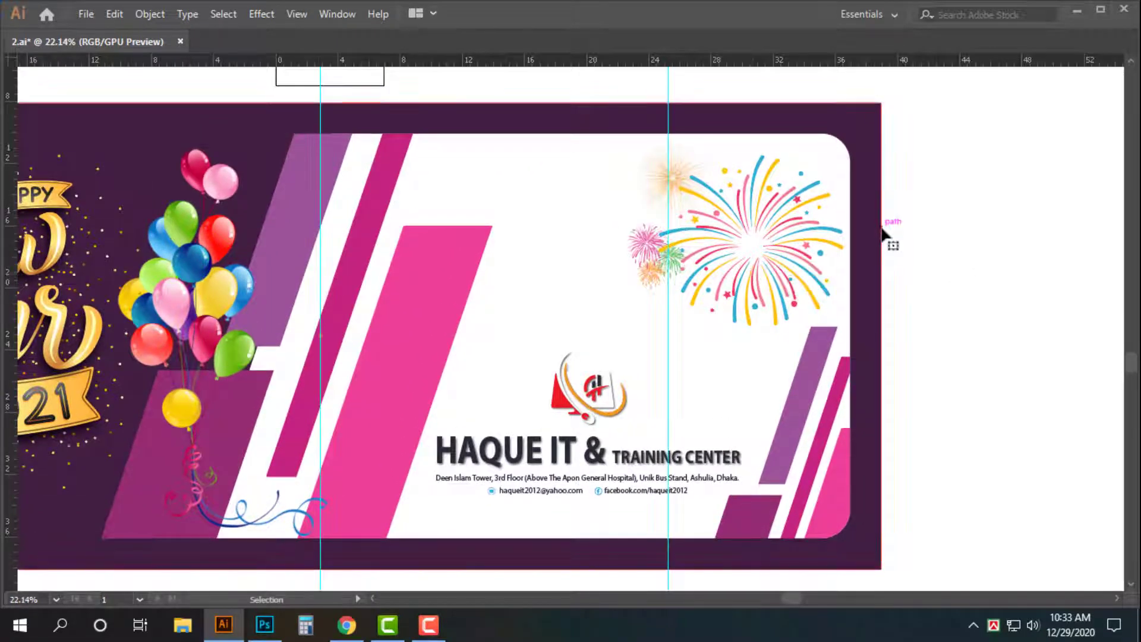
# Add a new text line near the white panel's upper edge, set its font to Shobuj Nolua ANSI V1, and enlarge it
pyautogui.click(882, 235)
pyautogui.click(901, 238)
pyautogui.press('t')
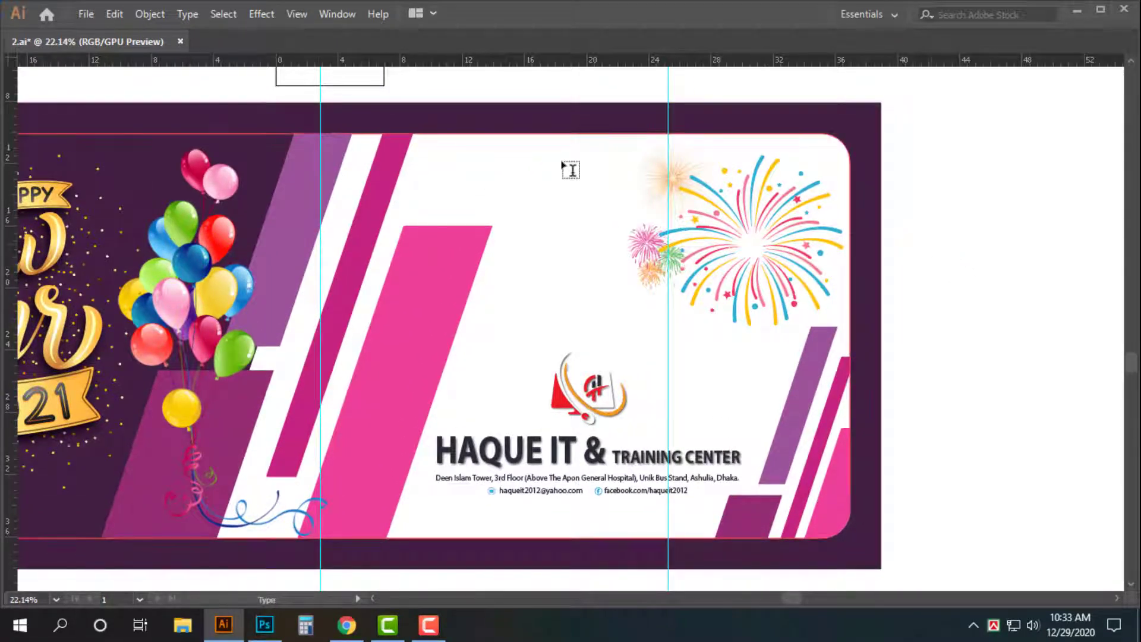
pyautogui.press('Escape')
pyautogui.moveTo(576, 163); pyautogui.dragTo(470, 177)
pyautogui.press('Escape')
pyautogui.press('Tab')
pyautogui.click(901, 418)
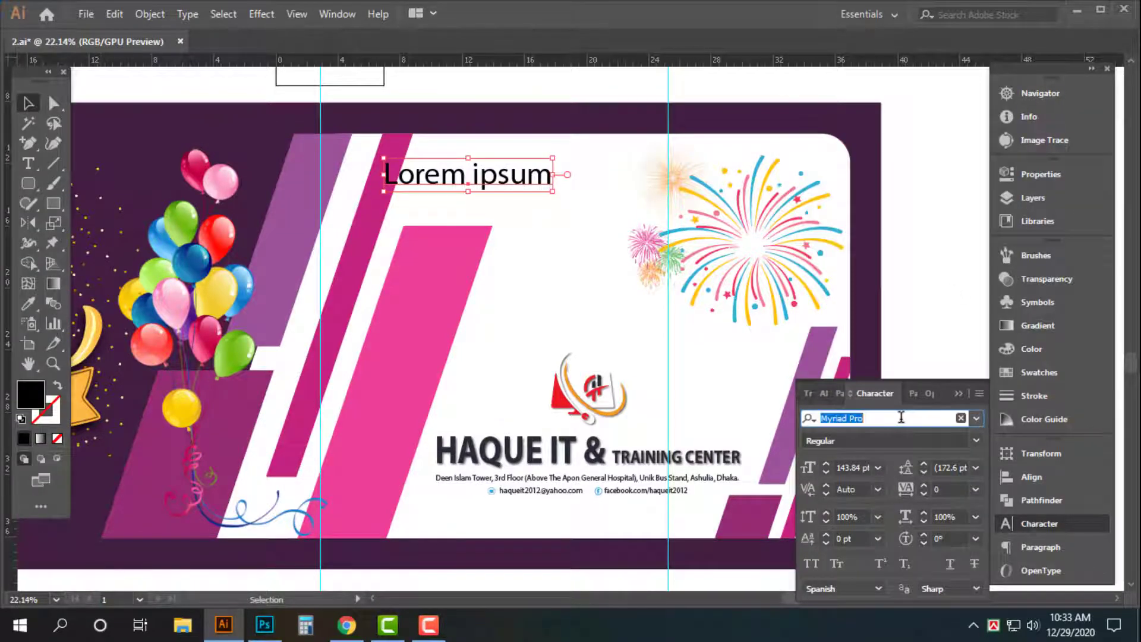
pyautogui.write('sho')
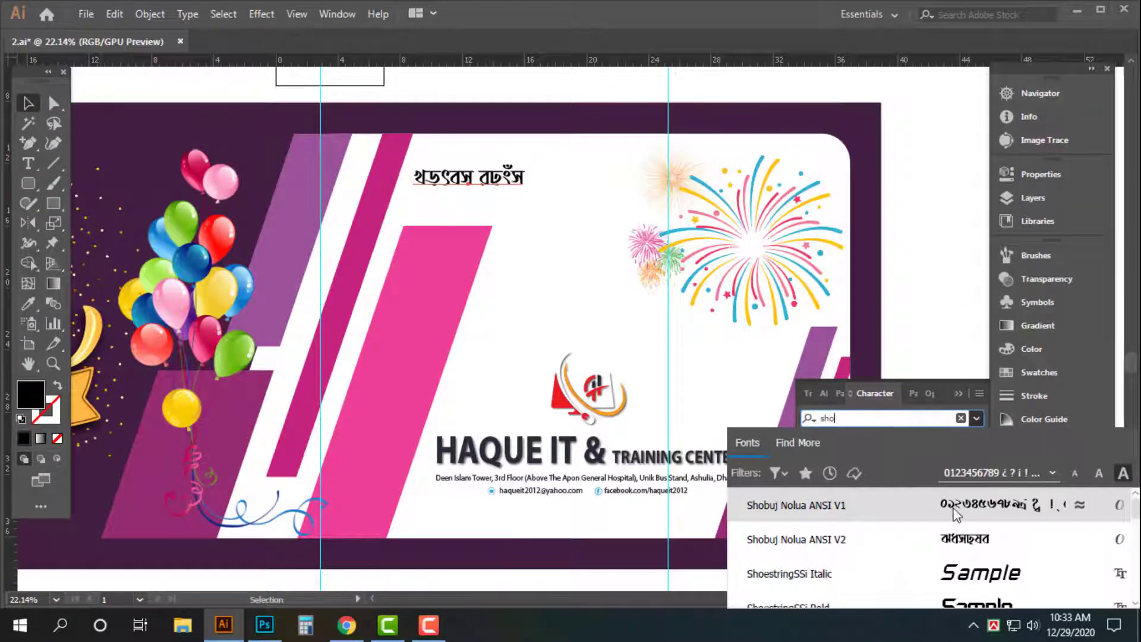
pyautogui.click(953, 508)
pyautogui.moveTo(526, 195); pyautogui.dragTo(481, 175)
pyautogui.hotkey('ctrl', 'shift', 'l')
pyautogui.press('Tab')
pyautogui.scroll(3, 595, 197)
# Replace the placeholder text with the Bangla line "হক আইটির পক্ষ থেকে সবাইকে জানাই"
pyautogui.doubleClick(491, 169)
pyautogui.hotkey('ctrl', 'a')
pyautogui.hotkey('ctrl', 'alt', 'b')
pyautogui.write('হ')
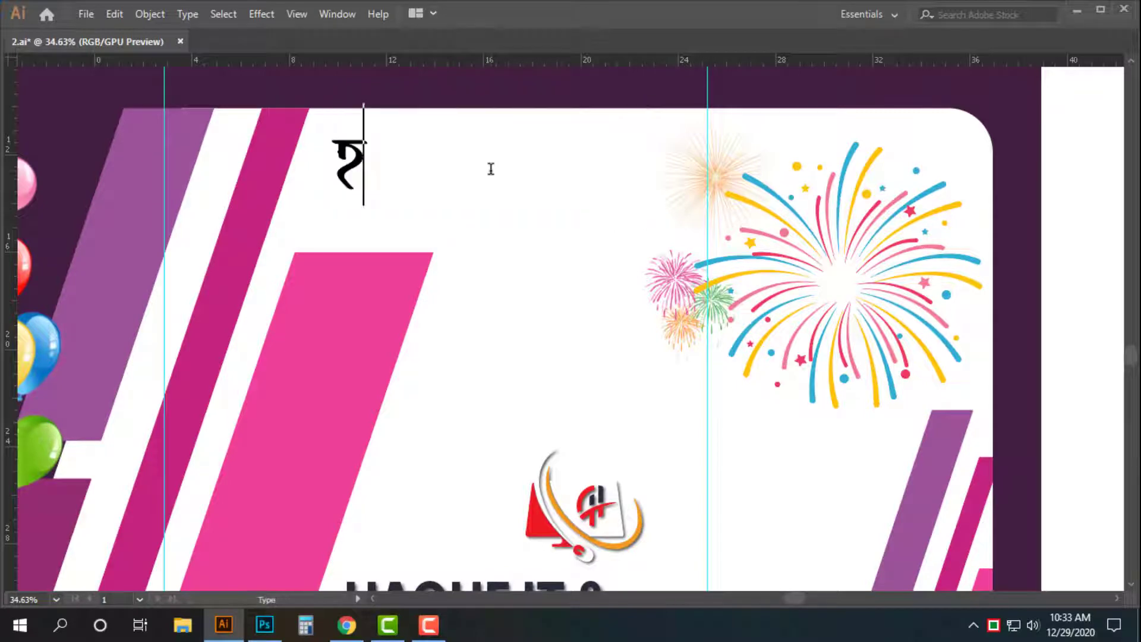
pyautogui.write('ক অ')
pyautogui.write('ইটির ')
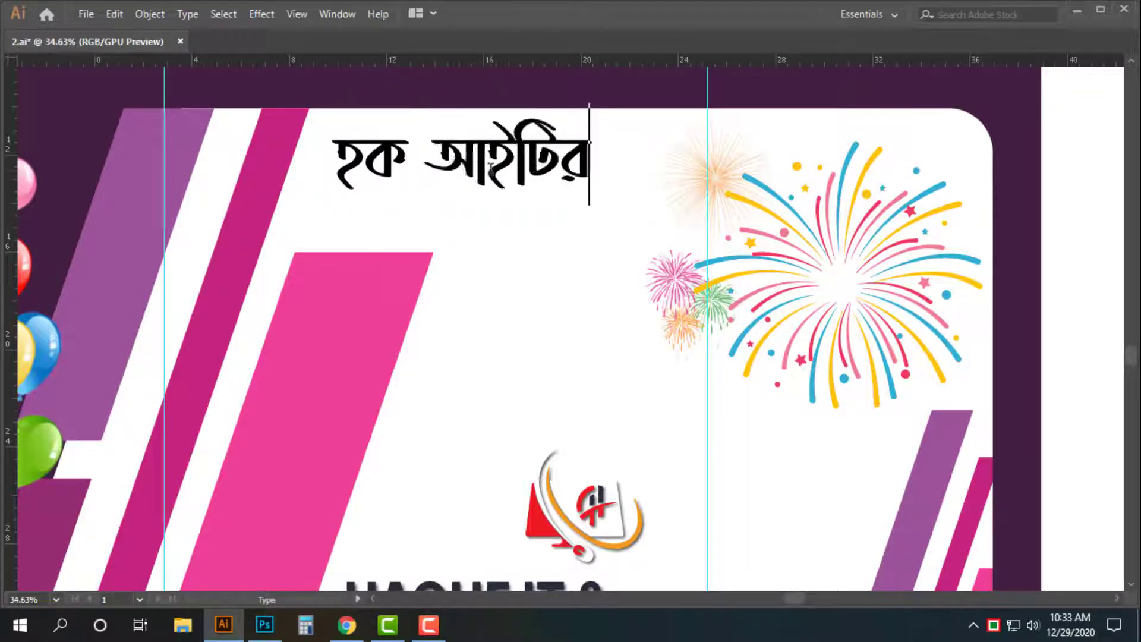
pyautogui.write('পড়া')
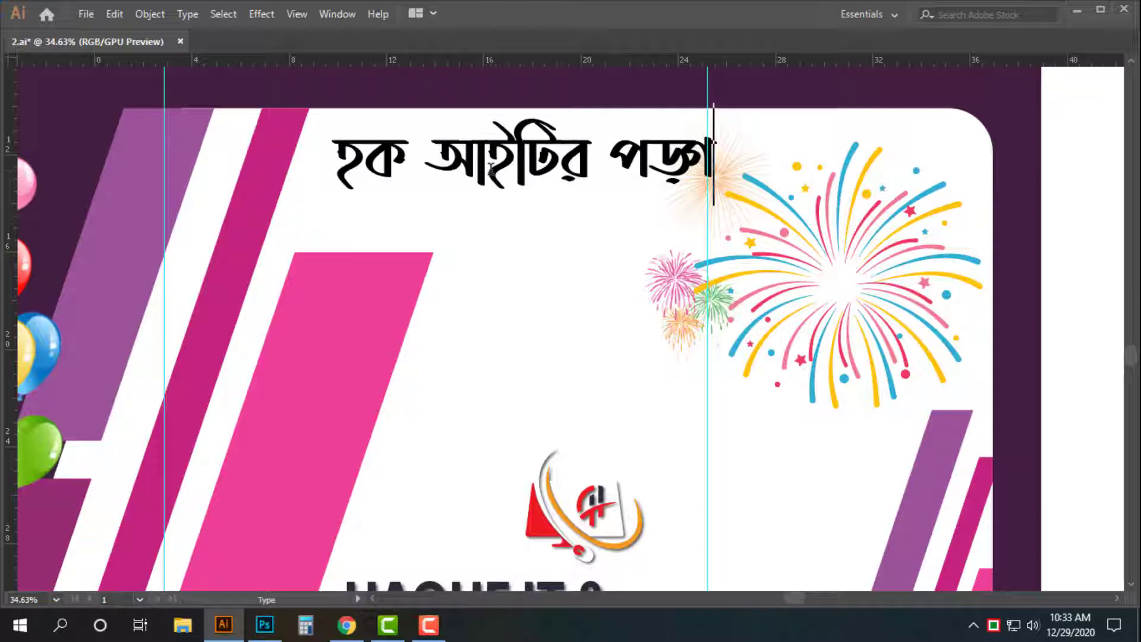
pyautogui.write(' থেকে ')
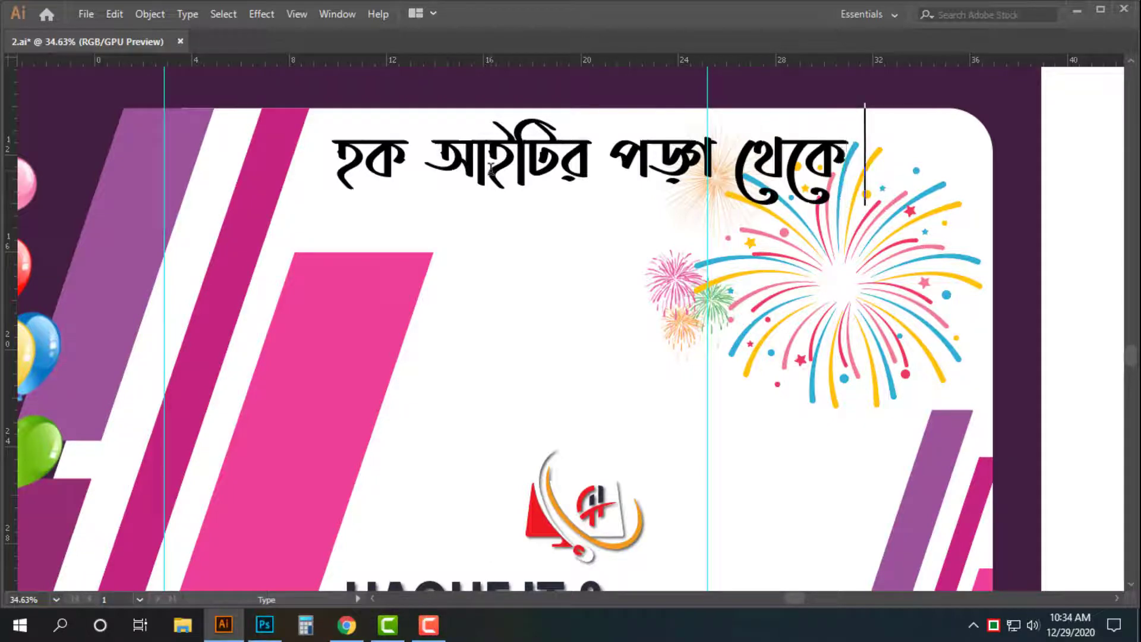
pyautogui.write('সবাই')
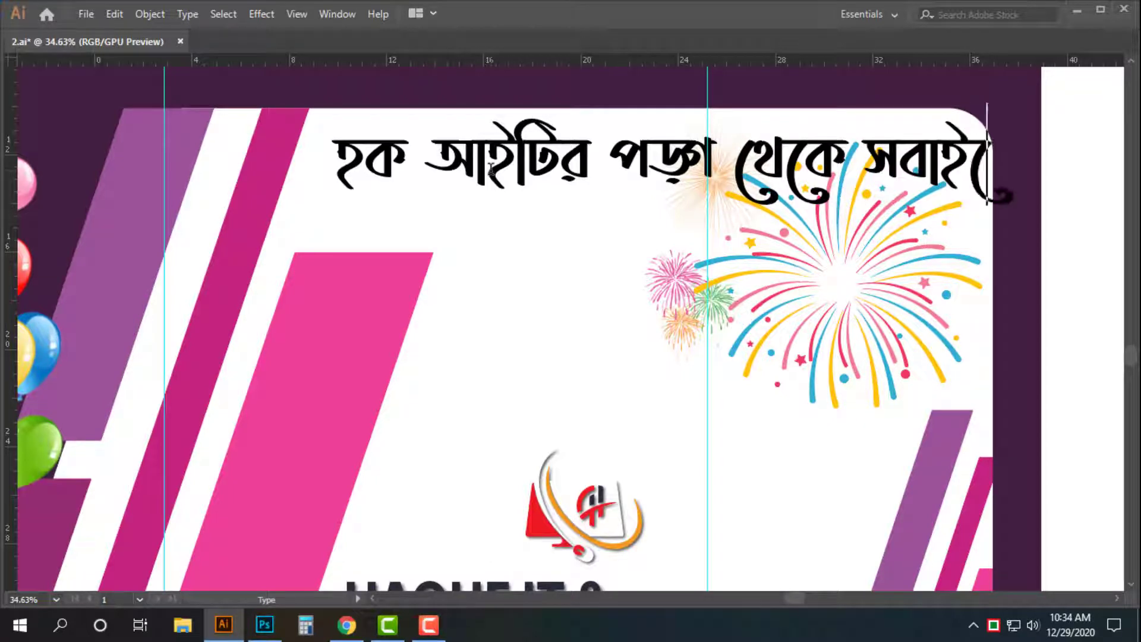
pyautogui.write('কে জানাই')
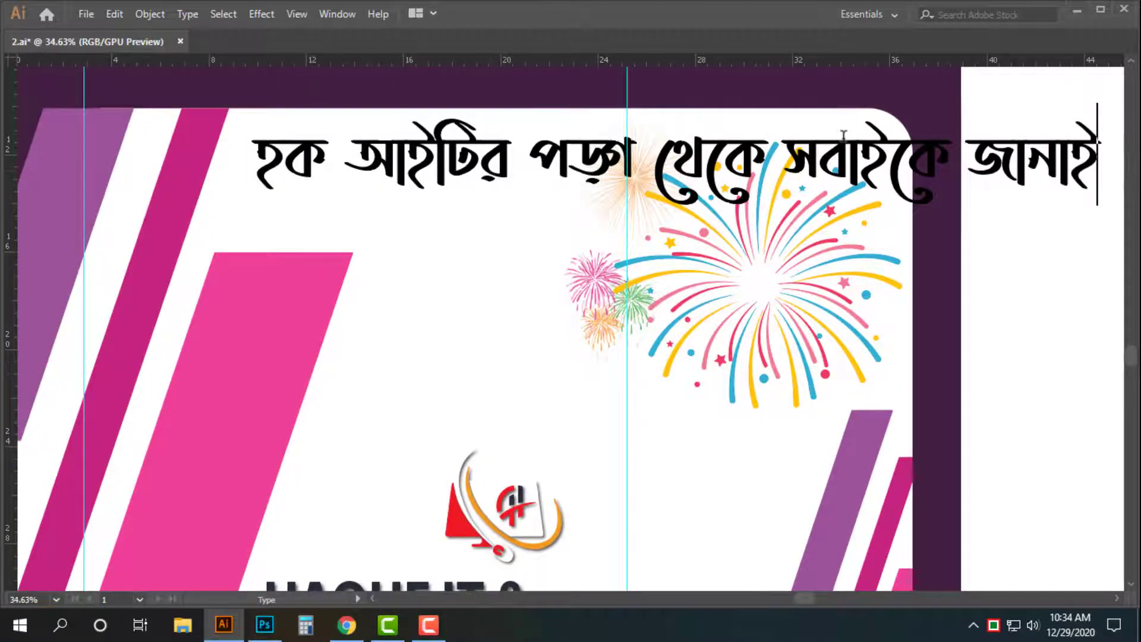
pyautogui.press('Escape')
# Scale the Bangla line down to fit within the white panel and place a copy of it below
pyautogui.moveTo(1100, 102); pyautogui.dragTo(874, 129)
pyautogui.hotkey('ctrl', 't')
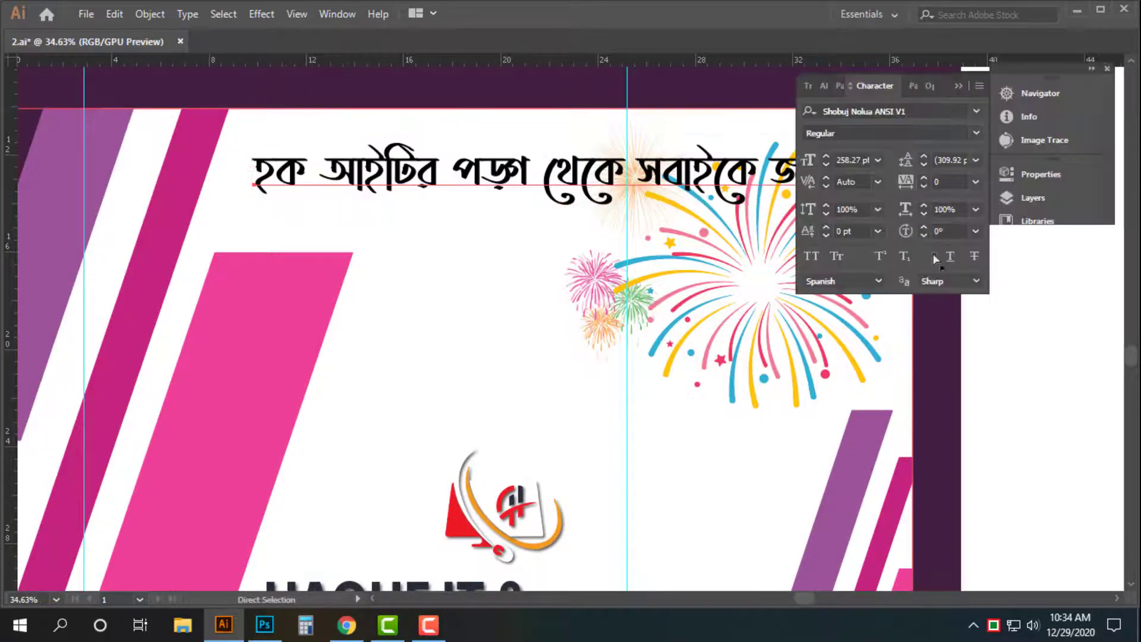
pyautogui.moveTo(523, 216); pyautogui.dragTo(523, 331)
# Set the font of the upper Bangla line to KongshoMJ Bold
pyautogui.click(523, 173)
pyautogui.click(932, 113)
pyautogui.write('ZMm8')
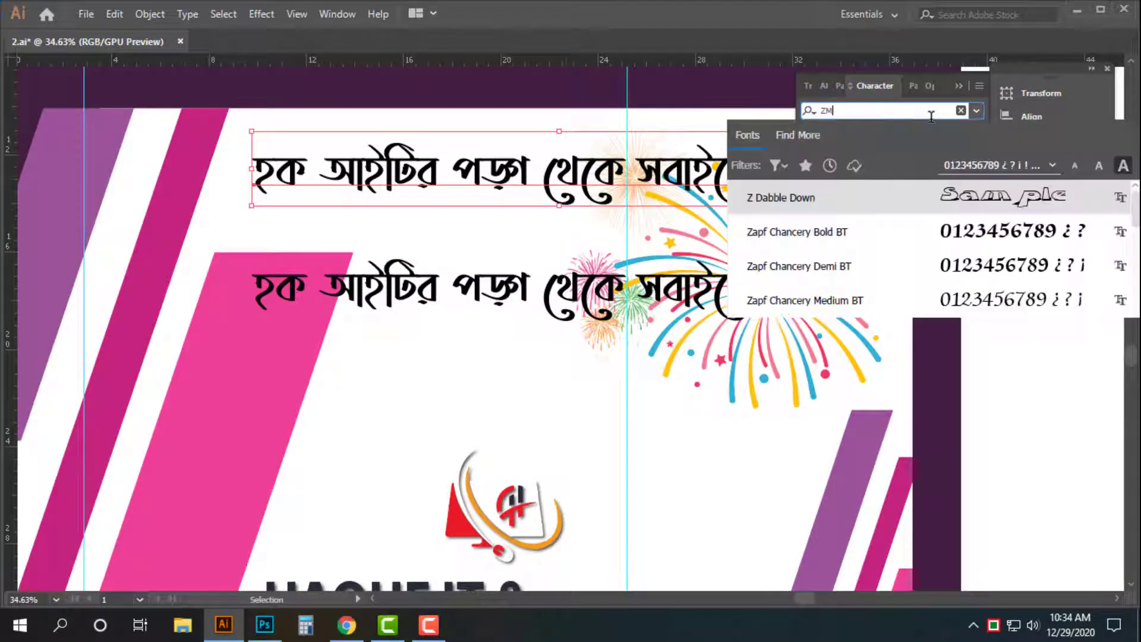
pyautogui.press('BackSpace')
pyautogui.press('BackSpace')
pyautogui.press('BackSpace')
pyautogui.write('D')
pyautogui.write('k')
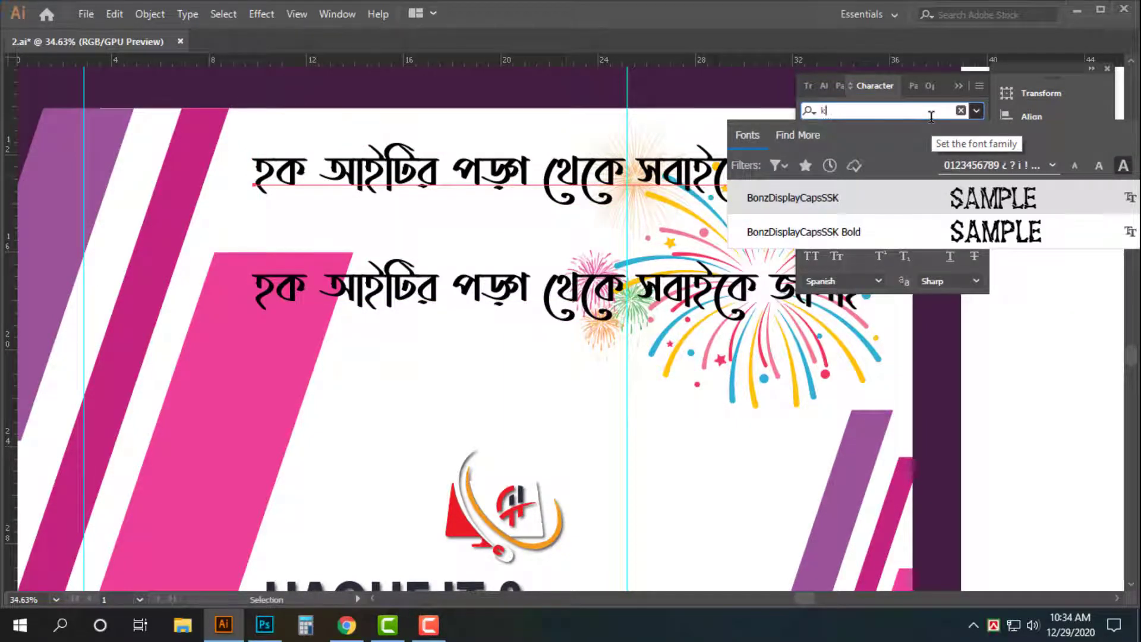
pyautogui.write('ong')
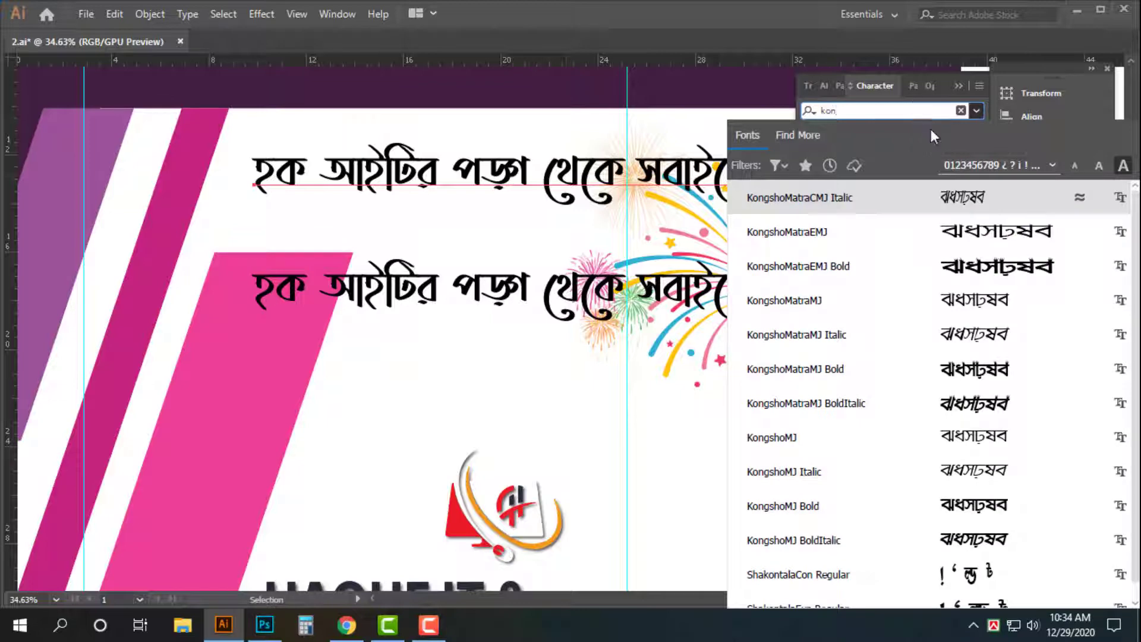
pyautogui.click(995, 499)
pyautogui.click(558, 180)
pyautogui.press('Tab')
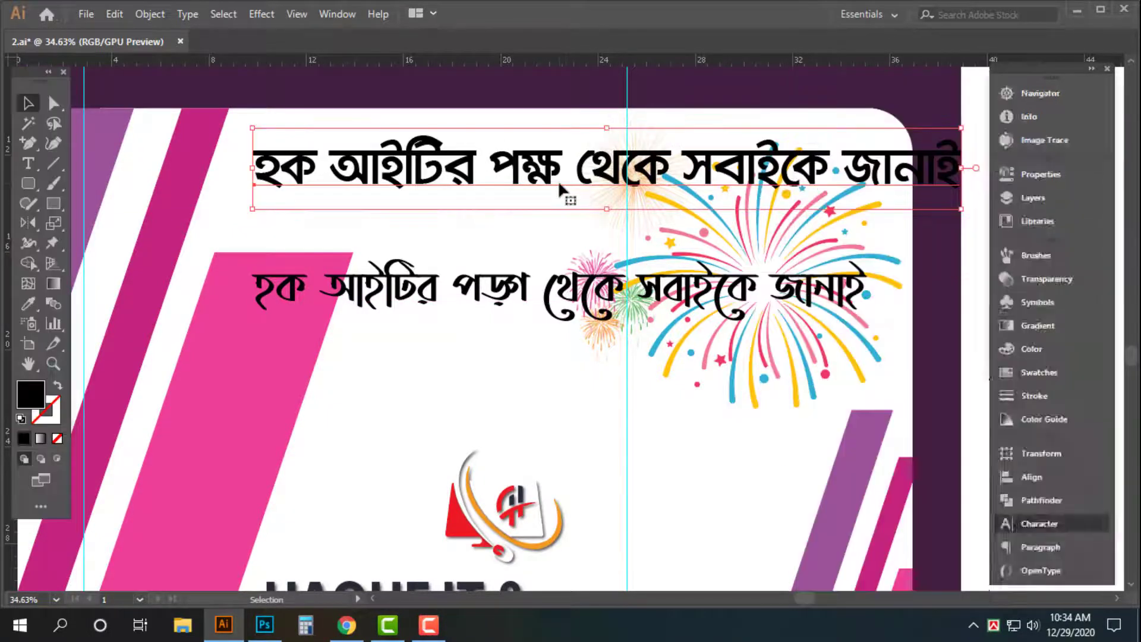
pyautogui.press('Tab')
# Narrow the upper Bangla line to fit the white panel and shift it slightly up toward the panel's edge
pyautogui.moveTo(967, 169); pyautogui.dragTo(876, 169)
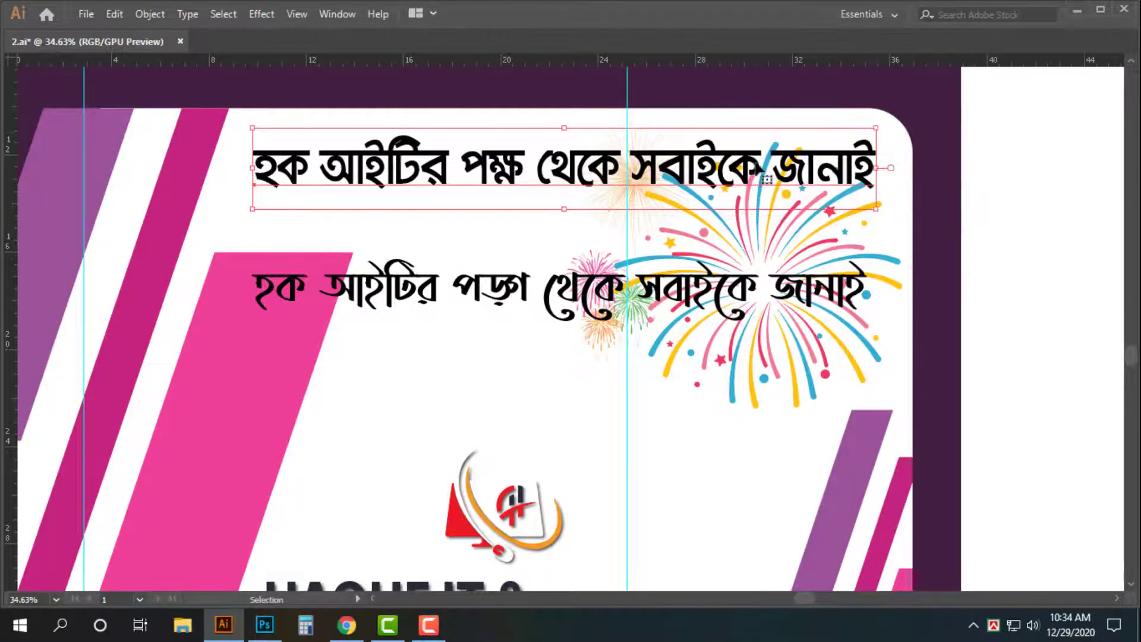
pyautogui.moveTo(786, 172); pyautogui.dragTo(773, 169)
pyautogui.moveTo(866, 198)
pyautogui.mouseDown()
pyautogui.moveTo(883, 199)
pyautogui.moveTo(866, 198)
pyautogui.mouseUp()
pyautogui.moveTo(556, 198); pyautogui.dragTo(557, 200)
# Replace the lower copy's text with "নতুন বছরের" and position it directly beneath the upper Bangla line
pyautogui.tripleClick(525, 302)
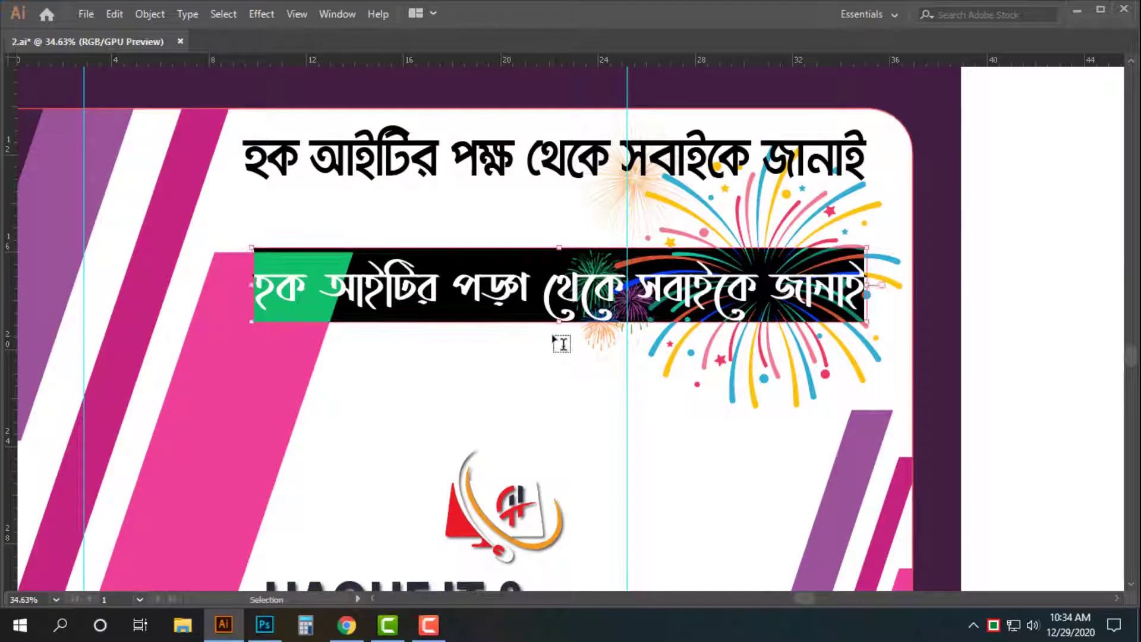
pyautogui.write('নতুন বছরের')
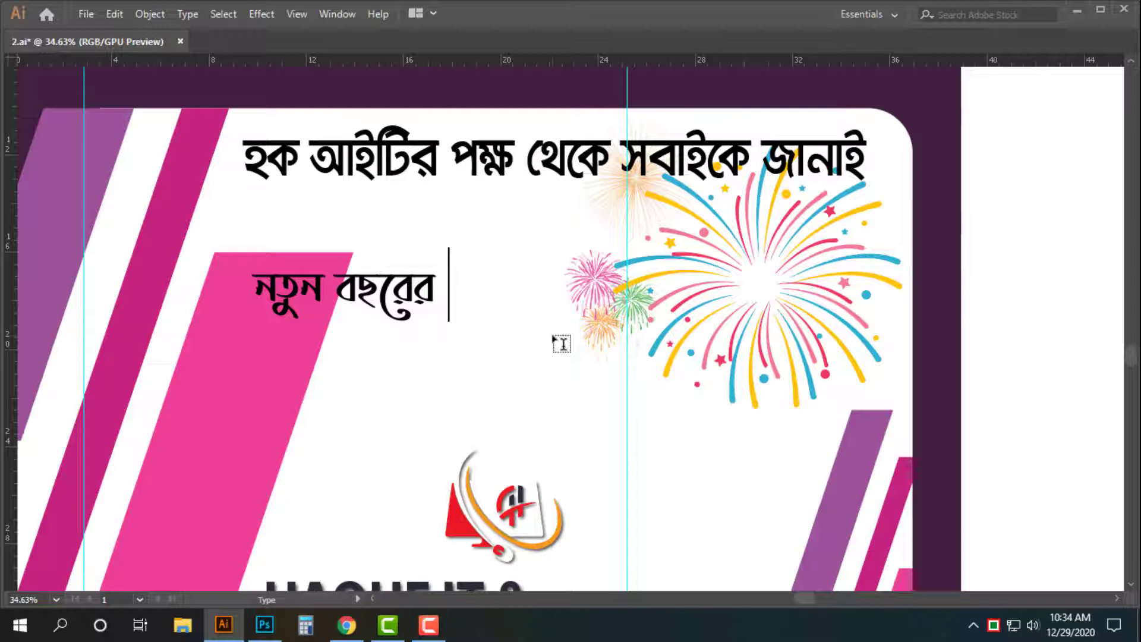
pyautogui.moveTo(436, 314); pyautogui.dragTo(476, 271)
pyautogui.hotkey('ctrl', 'z')
pyautogui.click(1055, 171)
pyautogui.press('z')
pyautogui.moveTo(579, 198); pyautogui.dragTo(479, 238)
pyautogui.moveTo(368, 257); pyautogui.dragTo(392, 256)
pyautogui.press('v')
# Place a copy of the "নতুন বছরের" line below it and replace the copy's text with "শুভেচ্ছা"
pyautogui.moveTo(321, 216); pyautogui.dragTo(450, 286)
pyautogui.tripleClick(448, 286)
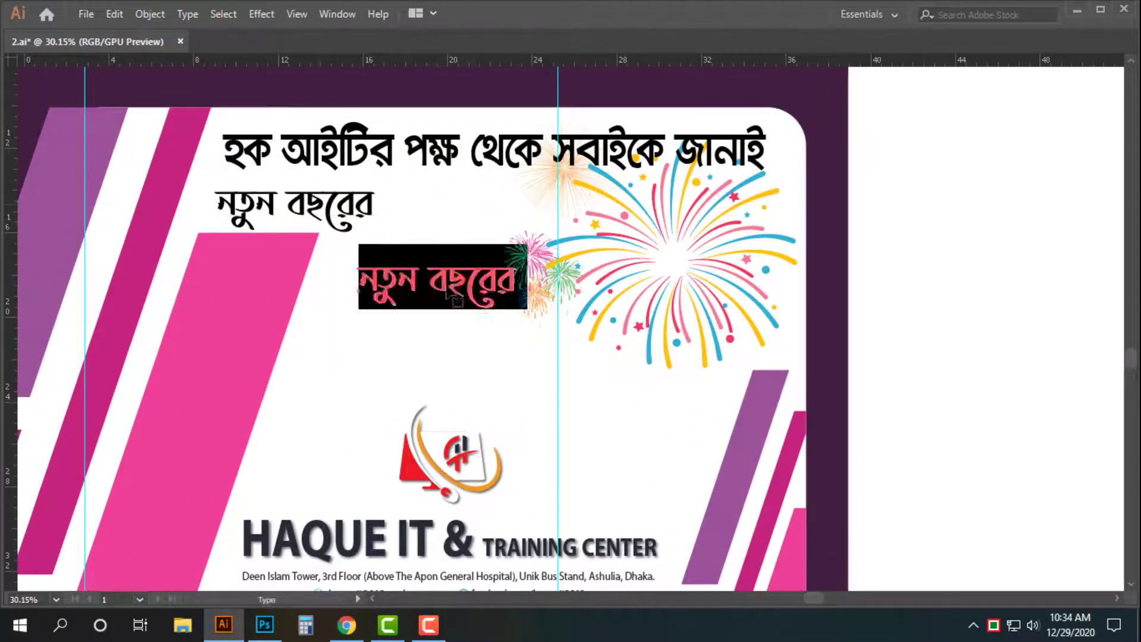
pyautogui.write('শুেভচ্ছা')
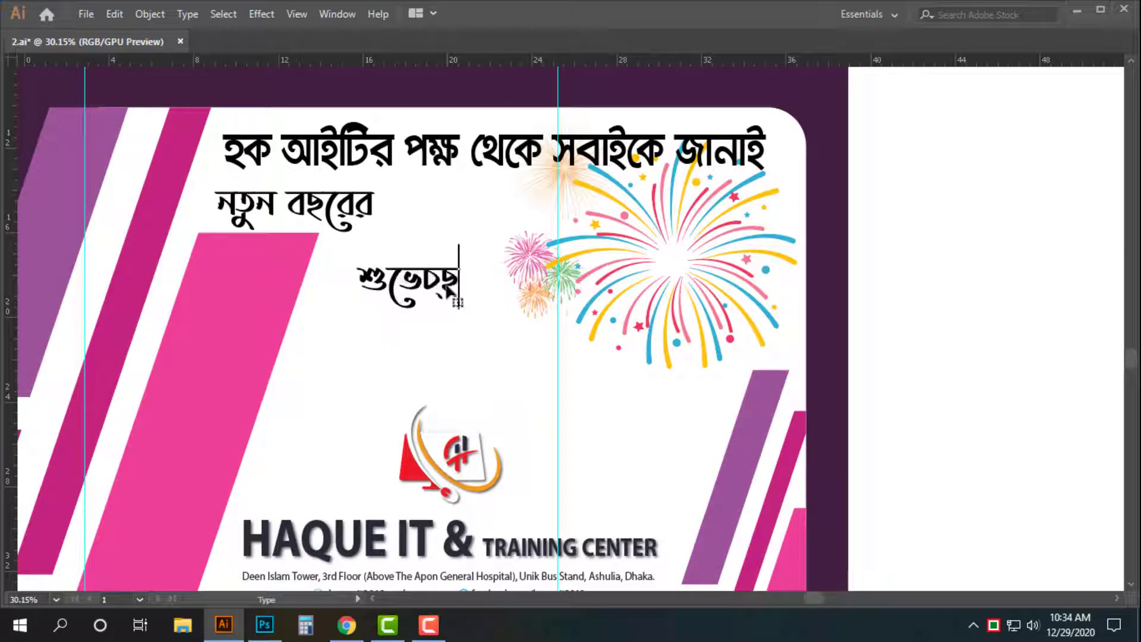
pyautogui.press('Escape')
# Set the font of the word "শুভেচ্ছা" to Shorif Shishir ANSI V2
pyautogui.hotkey('ctrl', 't')
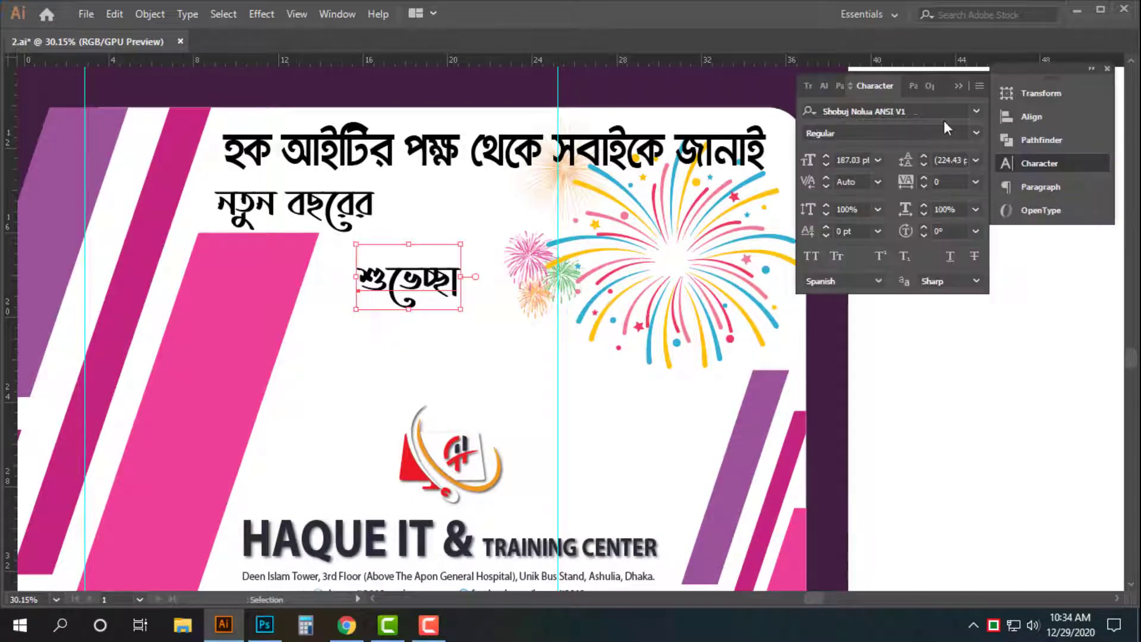
pyautogui.click(942, 111)
pyautogui.write('yeM')
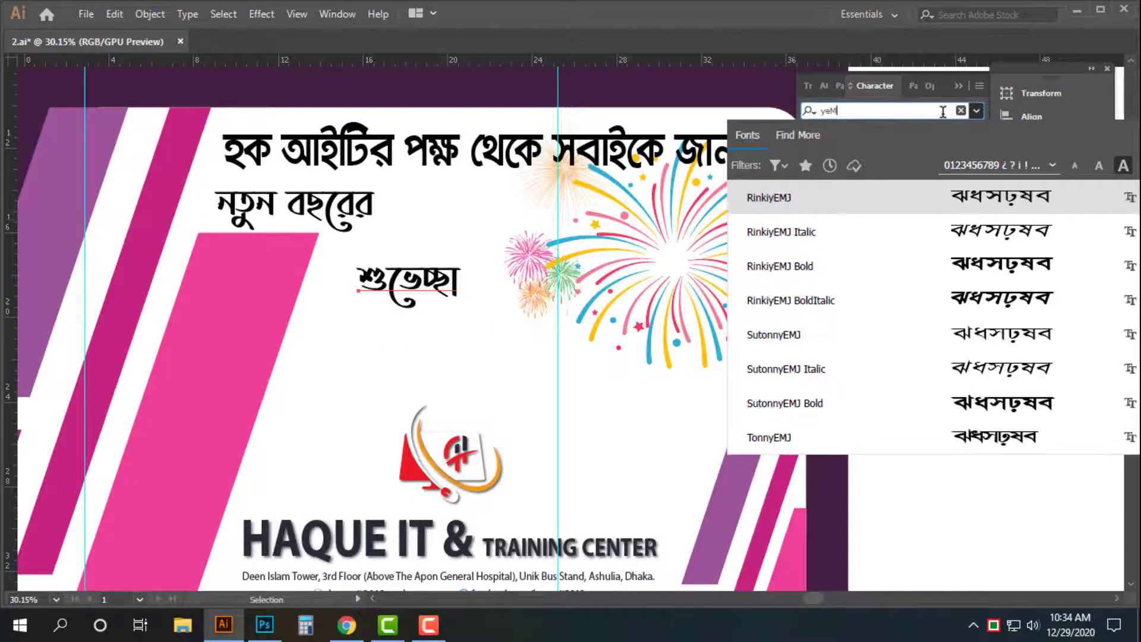
pyautogui.write('sho')
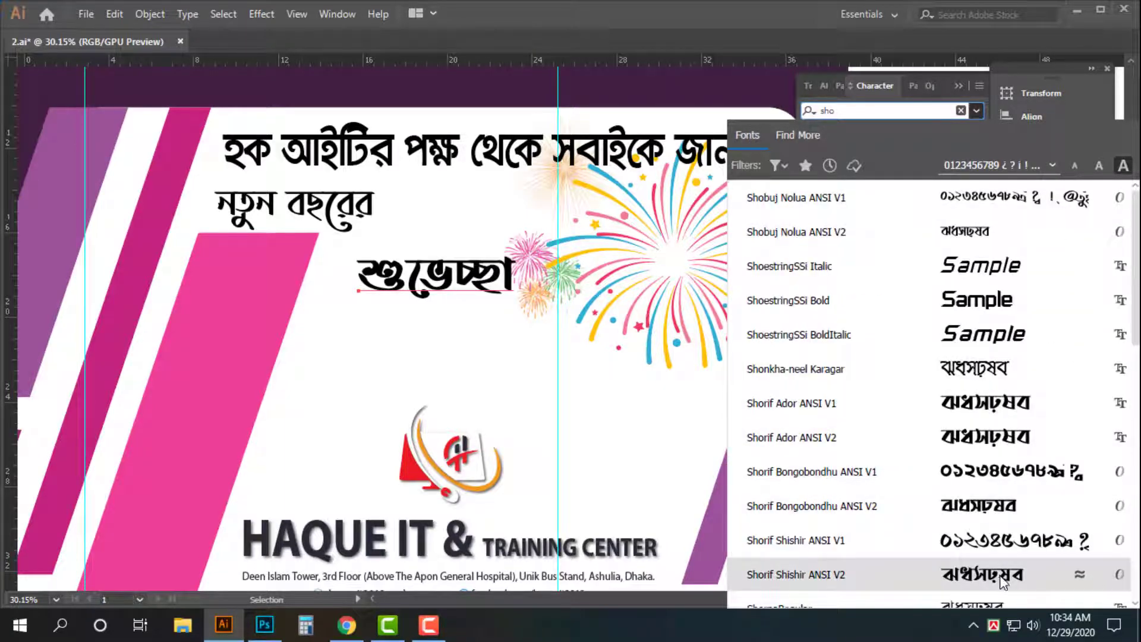
pyautogui.scroll(-3, 1003, 582)
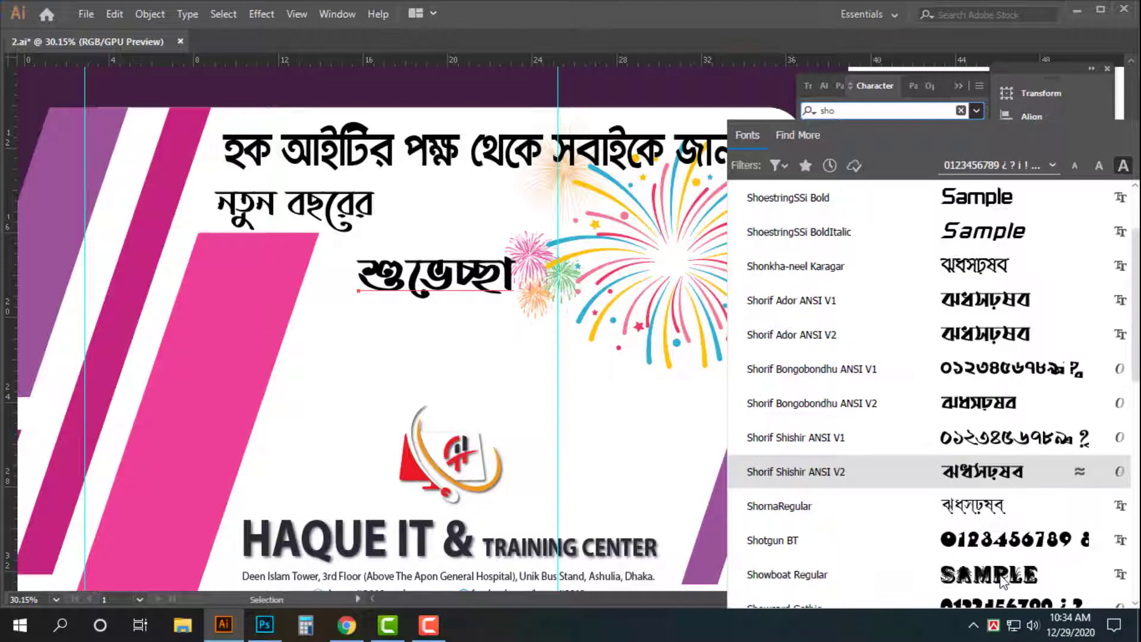
pyautogui.click(1001, 465)
# Enlarge the word "শুভেচ্ছা", compress it horizontally, and place it between the second Bangla line and the company logo
pyautogui.moveTo(519, 312); pyautogui.dragTo(581, 344)
pyautogui.moveTo(444, 283); pyautogui.dragTo(479, 285)
pyautogui.press('Tab')
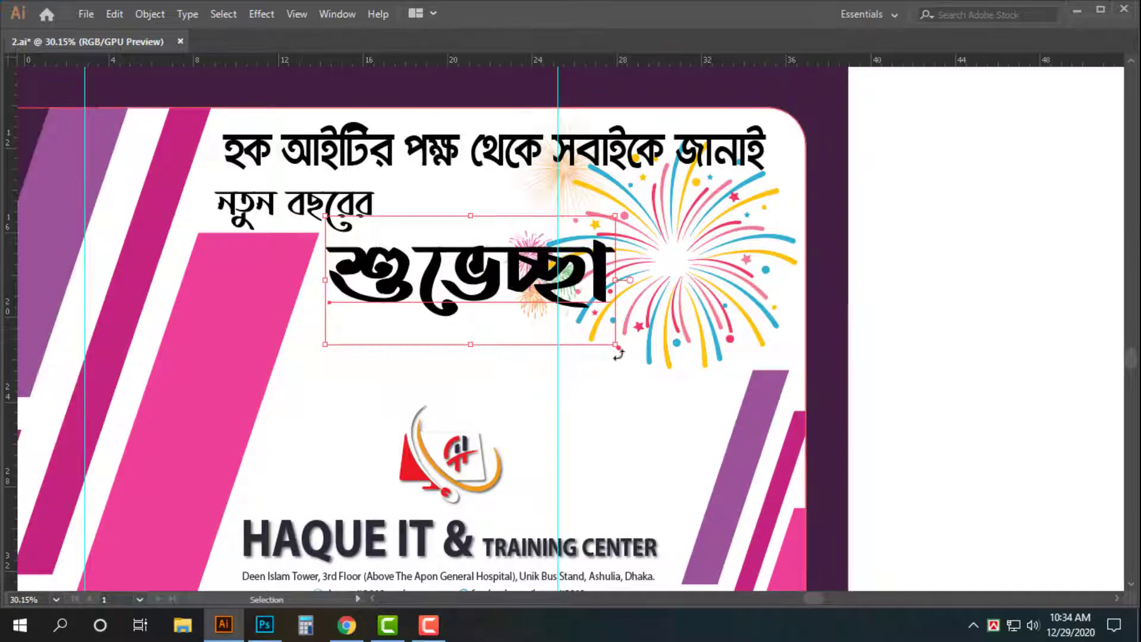
pyautogui.moveTo(619, 345); pyautogui.dragTo(690, 377)
pyautogui.moveTo(507, 377); pyautogui.dragTo(508, 396)
pyautogui.moveTo(690, 226); pyautogui.dragTo(635, 257)
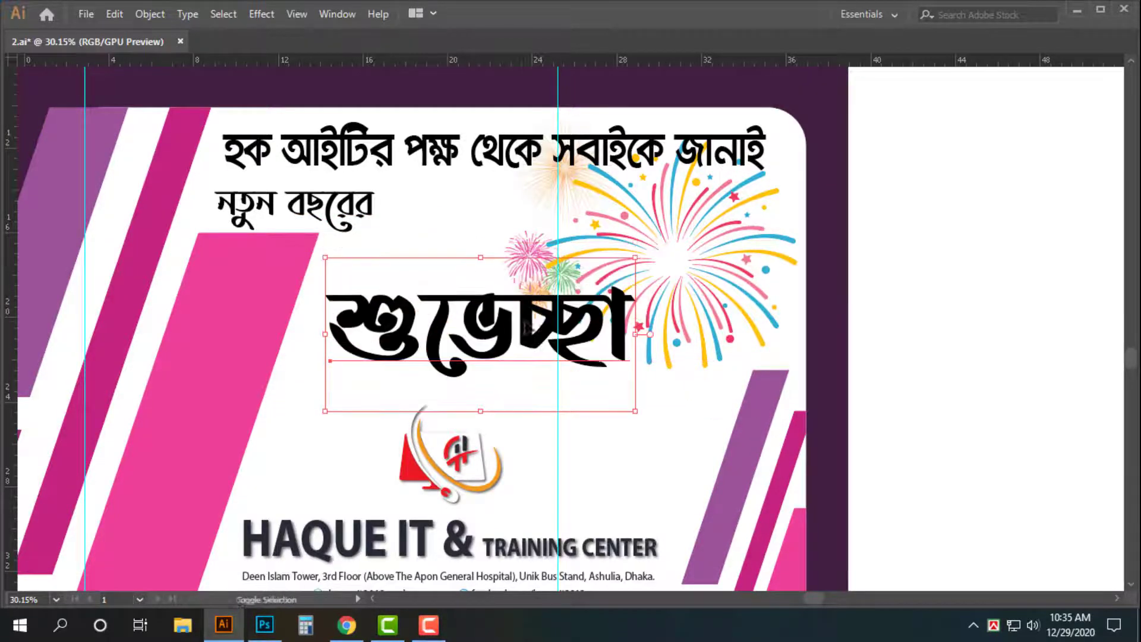
# Stack the three Bangla lines closer together, aligning "নতুন বছরের" with the start of "শুভেচ্ছা" and enlarging it
pyautogui.moveTo(474, 262); pyautogui.dragTo(473, 252)
pyautogui.moveTo(356, 218); pyautogui.dragTo(468, 242)
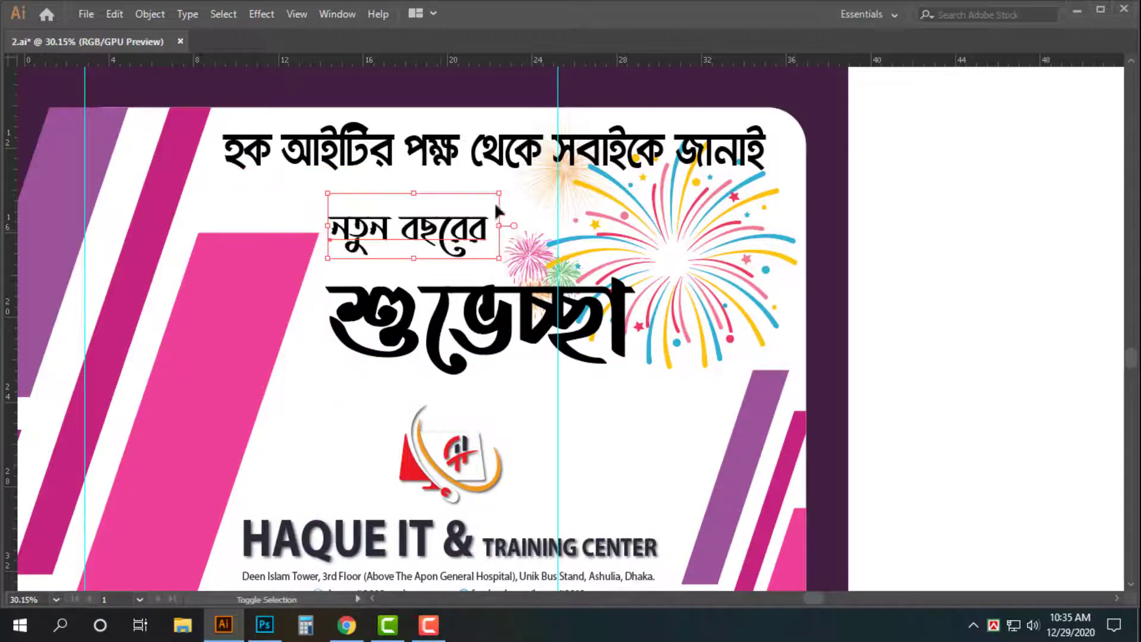
pyautogui.moveTo(496, 203); pyautogui.dragTo(517, 230)
pyautogui.click(481, 179)
pyautogui.moveTo(503, 151); pyautogui.dragTo(512, 170)
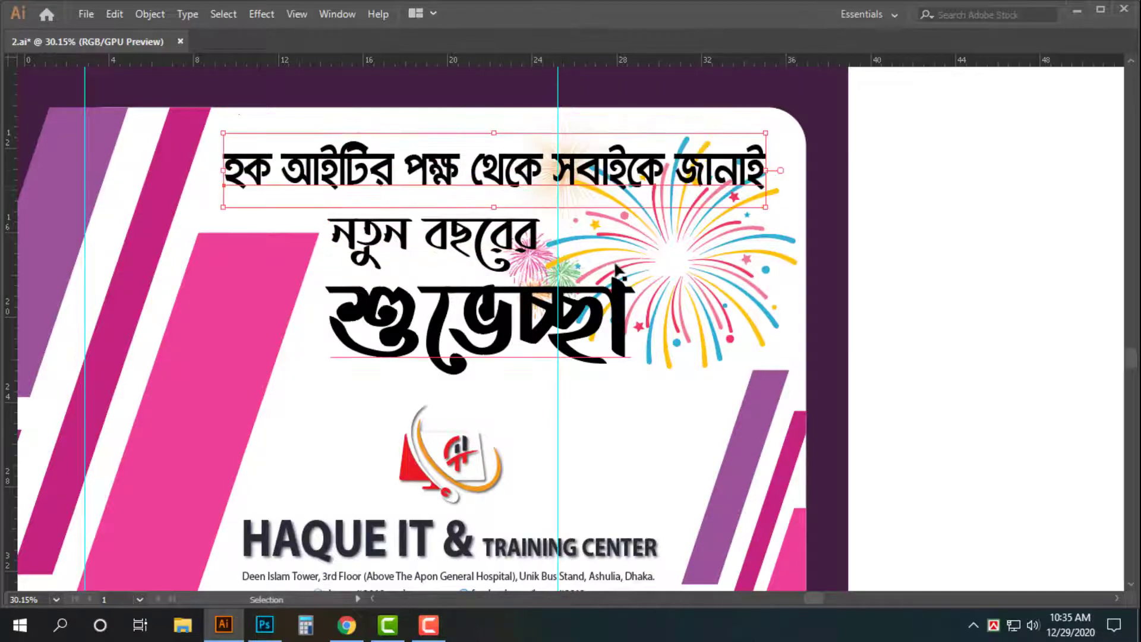
# Scale the fireworks group down toward the upper-right corner of the white panel
pyautogui.click(712, 289)
pyautogui.moveTo(514, 362); pyautogui.dragTo(581, 305)
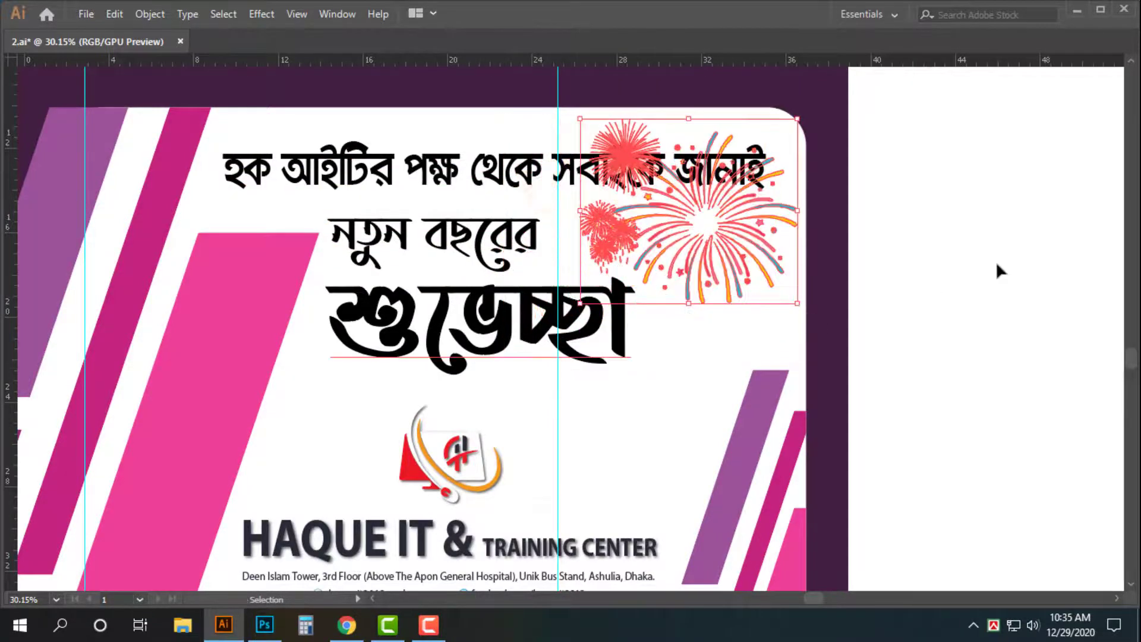
pyautogui.click(852, 376)
# Recolour the word "শুভেচ্ছা" with the red sampled from the company logo
pyautogui.press('z')
pyautogui.moveTo(455, 295); pyautogui.dragTo(521, 321)
pyautogui.press('v')
pyautogui.click(522, 321)
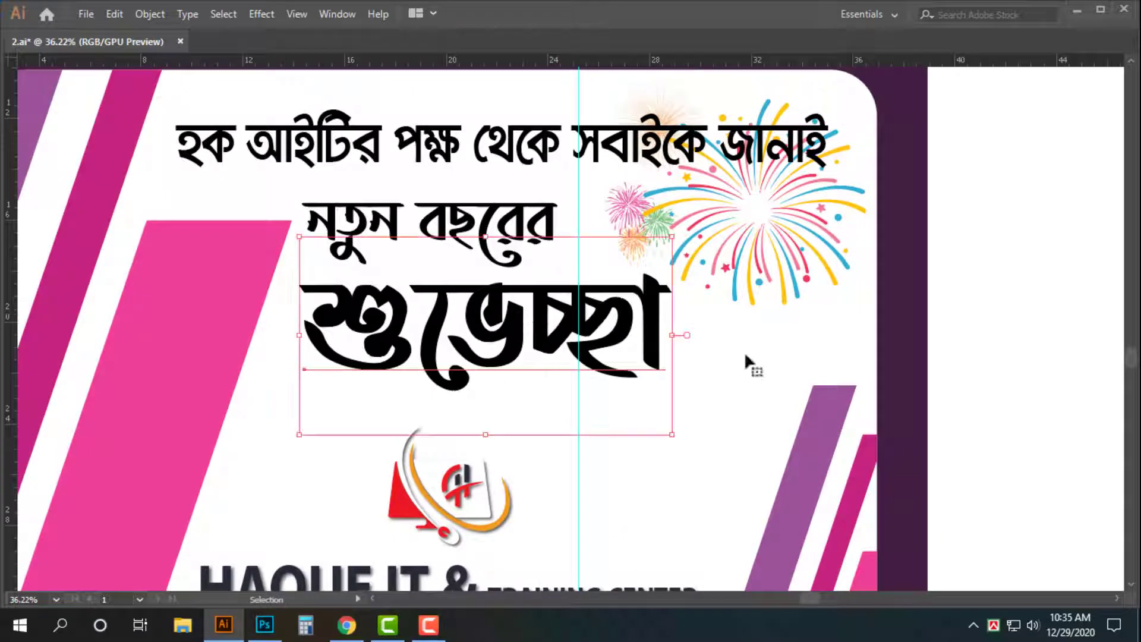
pyautogui.press('Tab')
pyautogui.scroll(-1, 687, 274)
pyautogui.press('i')
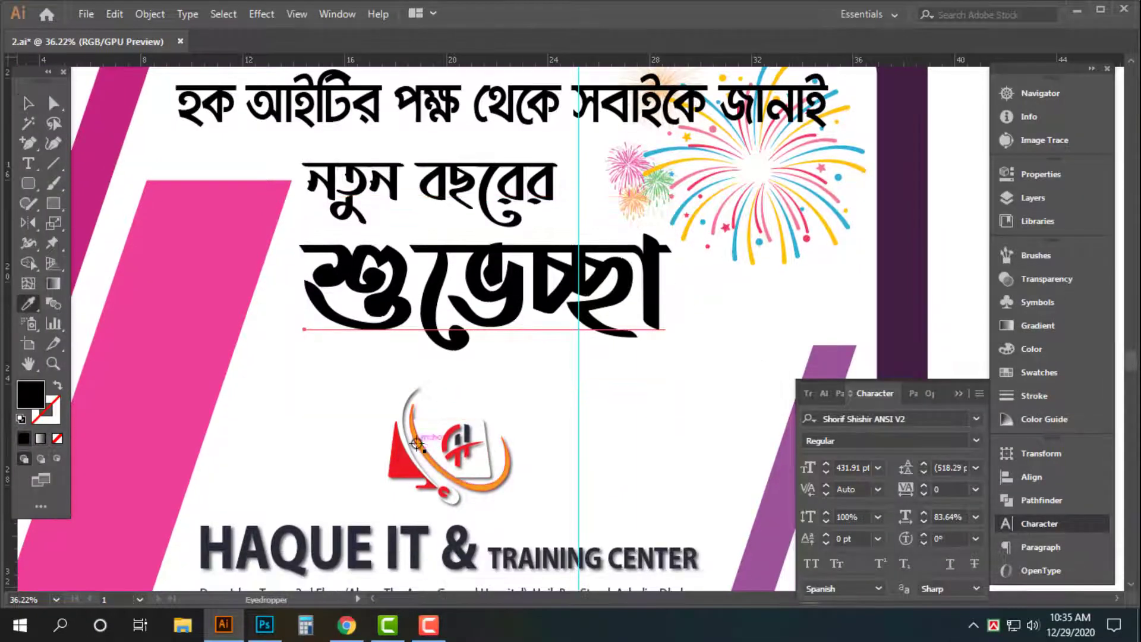
pyautogui.click(394, 469)
# Set the fill of the "নতুন বছরের" line to purple with C 50, M 100, Y 0, K 20
pyautogui.scroll(2, 394, 470)
pyautogui.press('v')
pyautogui.click(428, 184)
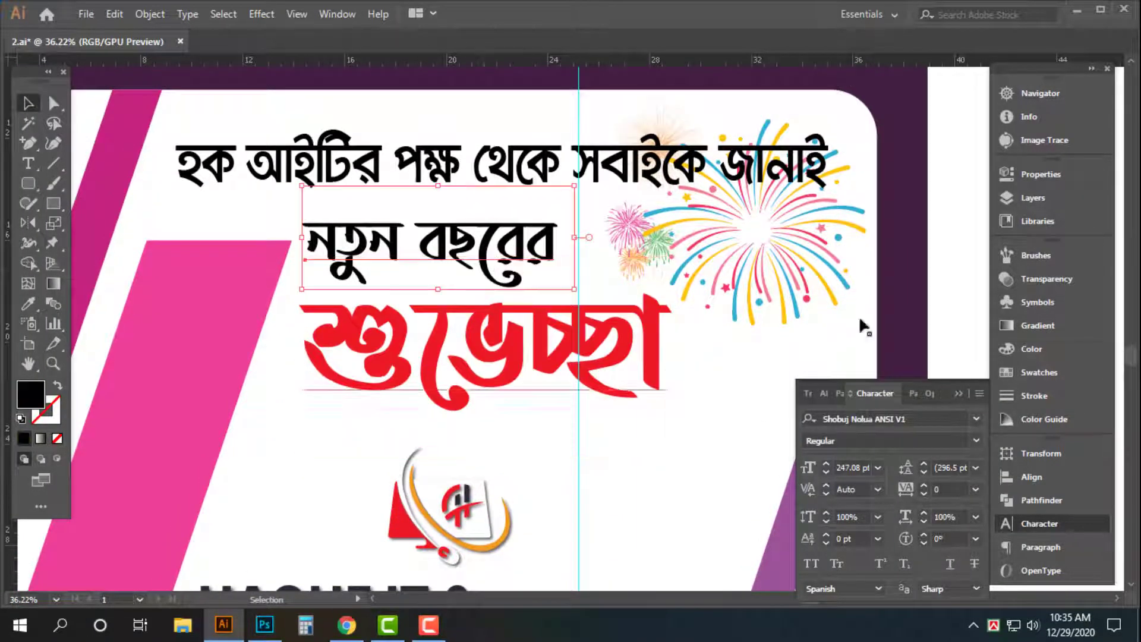
pyautogui.click(1063, 352)
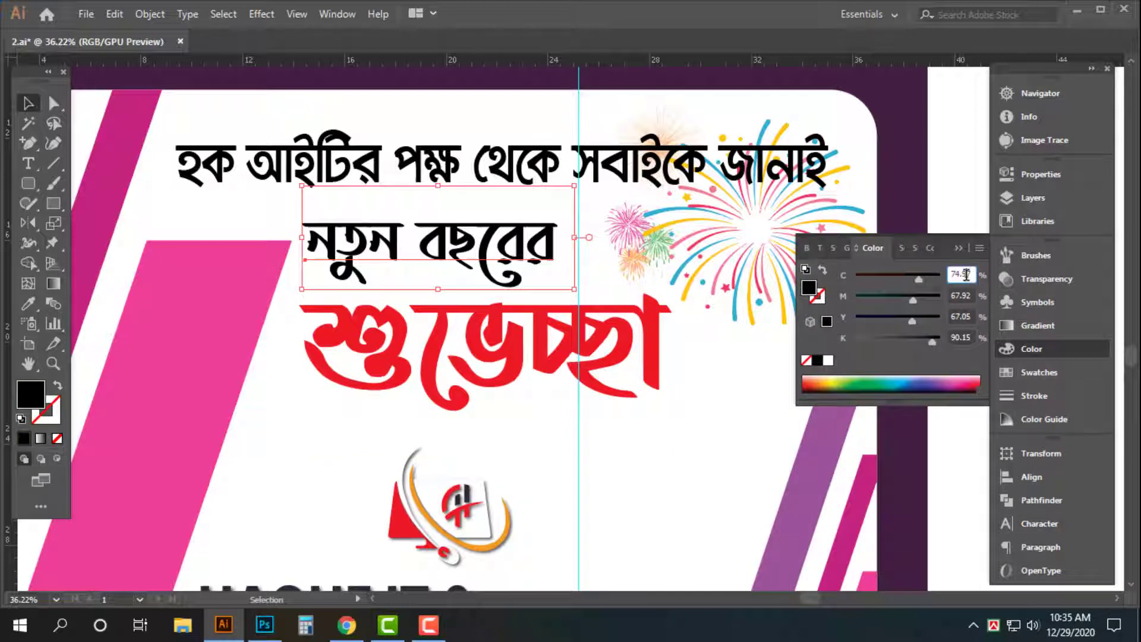
pyautogui.write('50')
pyautogui.press('Tab')
pyautogui.write('100')
pyautogui.press('Tab')
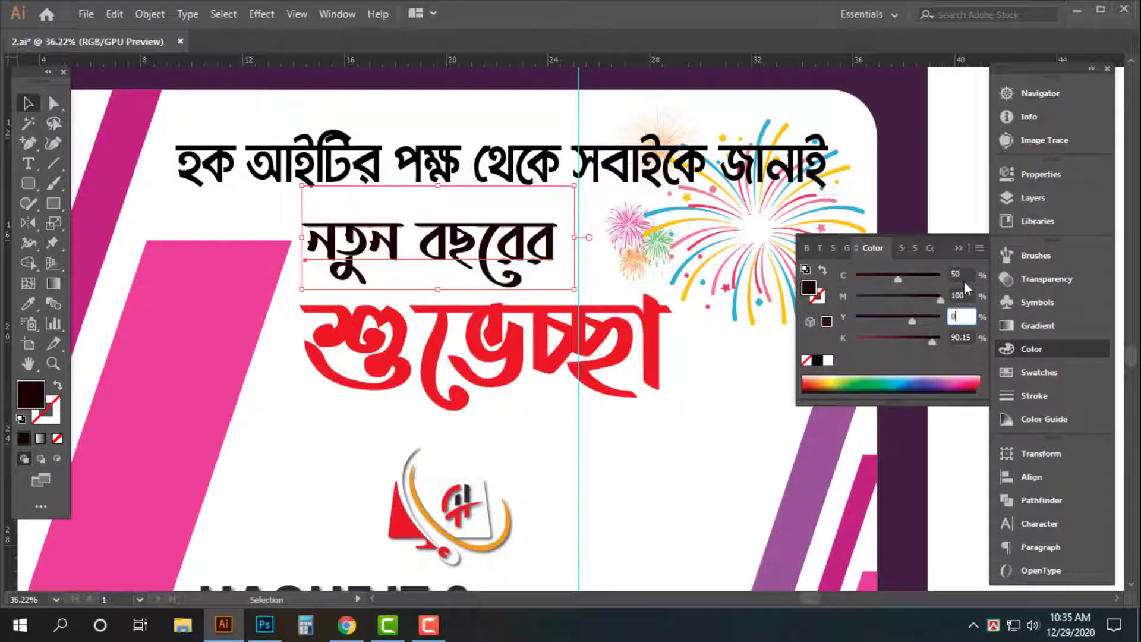
pyautogui.write('0')
pyautogui.press('Tab')
pyautogui.write('20')
pyautogui.press('Return')
# Recolour the upper Bangla line blue with C 100 and Y 0, and add the "নতুন বছরের" line to the selection
pyautogui.click(783, 189)
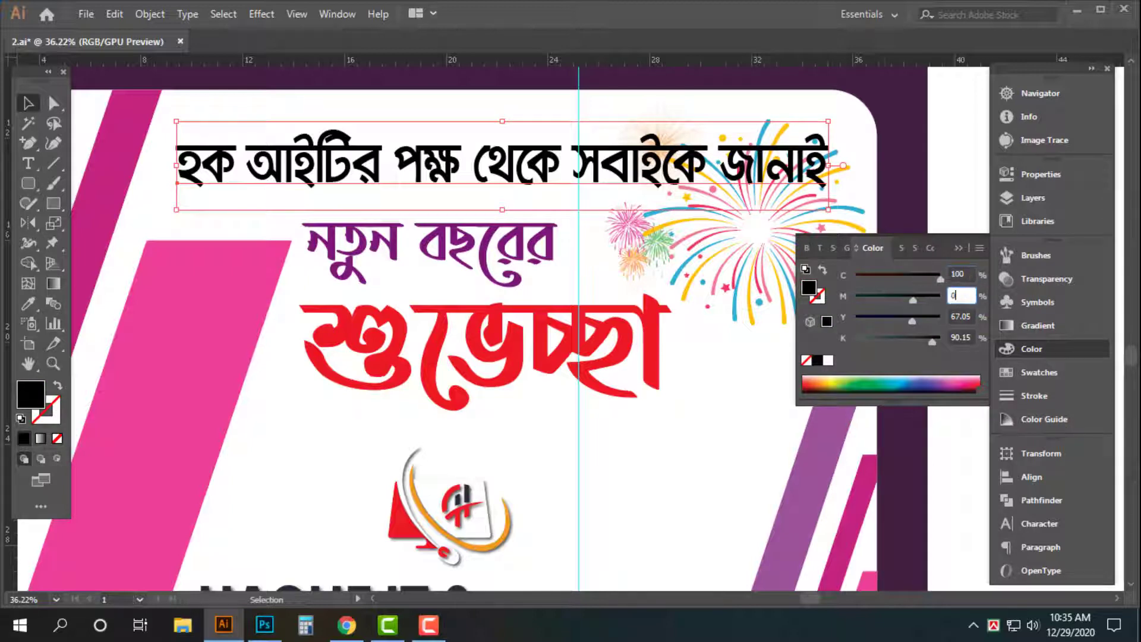
pyautogui.press('Tab')
pyautogui.write('0')
pyautogui.press('Return')
pyautogui.keyDown('shift'); pyautogui.click(478, 261); pyautogui.keyUp('shift')
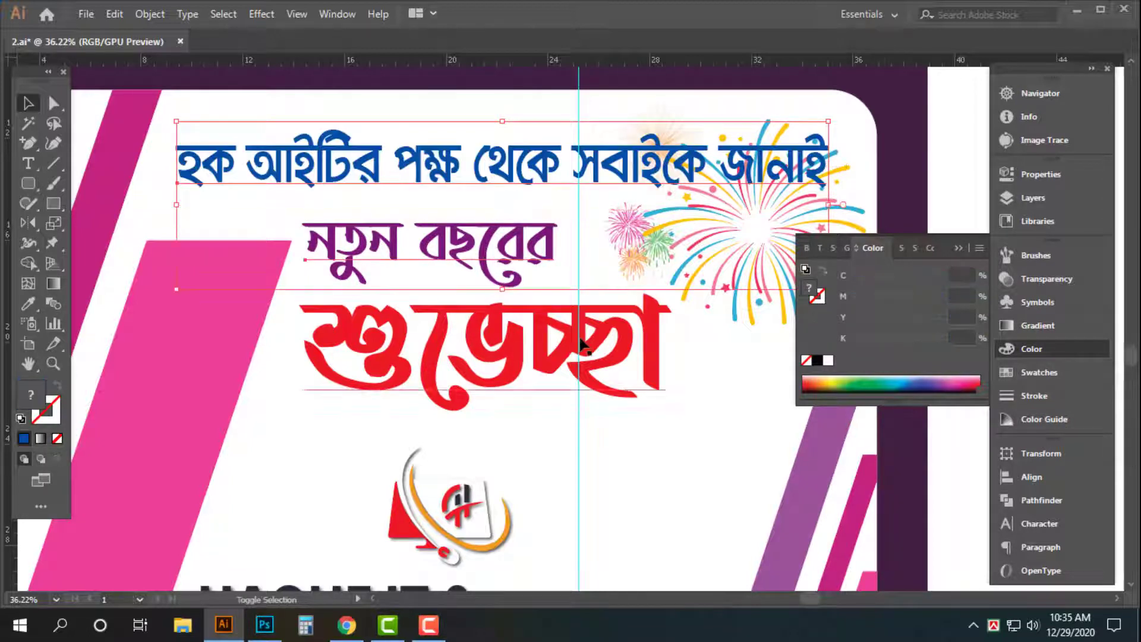
# Move the fireworks group down below the upper Bangla line and duplicate it beside the company logo
pyautogui.keyDown('shift'); pyautogui.click(584, 346); pyautogui.keyUp('shift')
pyautogui.press('Tab')
pyautogui.click(1037, 223)
pyautogui.moveTo(1017, 232); pyautogui.dragTo(925, 230)
pyautogui.moveTo(1119, 324); pyautogui.dragTo(1010, 254)
pyautogui.click(1065, 283)
pyautogui.moveTo(843, 191); pyautogui.dragTo(816, 344)
pyautogui.hotkey('ctrl', 'z')
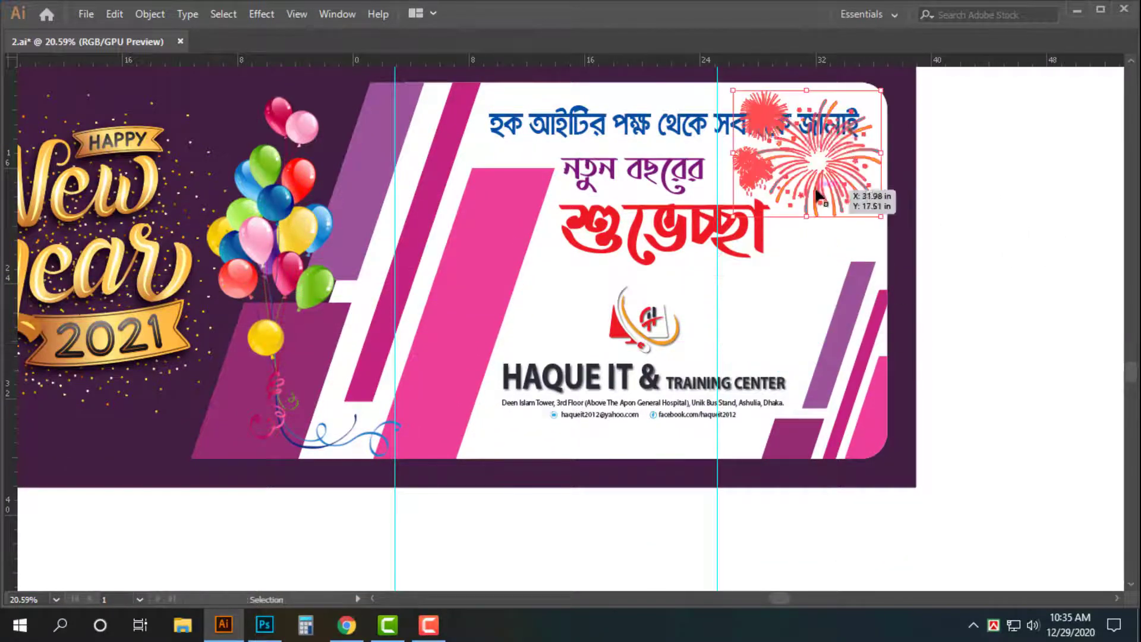
pyautogui.moveTo(848, 193); pyautogui.dragTo(846, 220)
pyautogui.moveTo(790, 204); pyautogui.dragTo(780, 393)
pyautogui.click(1052, 253)
# Lock the white background panel and nudge the logo, company name and contact lines slightly down and left
pyautogui.moveTo(1046, 267); pyautogui.dragTo(926, 272)
pyautogui.moveTo(709, 435); pyautogui.dragTo(909, 447)
pyautogui.moveTo(722, 543); pyautogui.dragTo(712, 304)
pyautogui.moveTo(540, 296); pyautogui.dragTo(539, 296)
pyautogui.hotkey('ctrl', '2')
pyautogui.scroll(3, 539, 297)
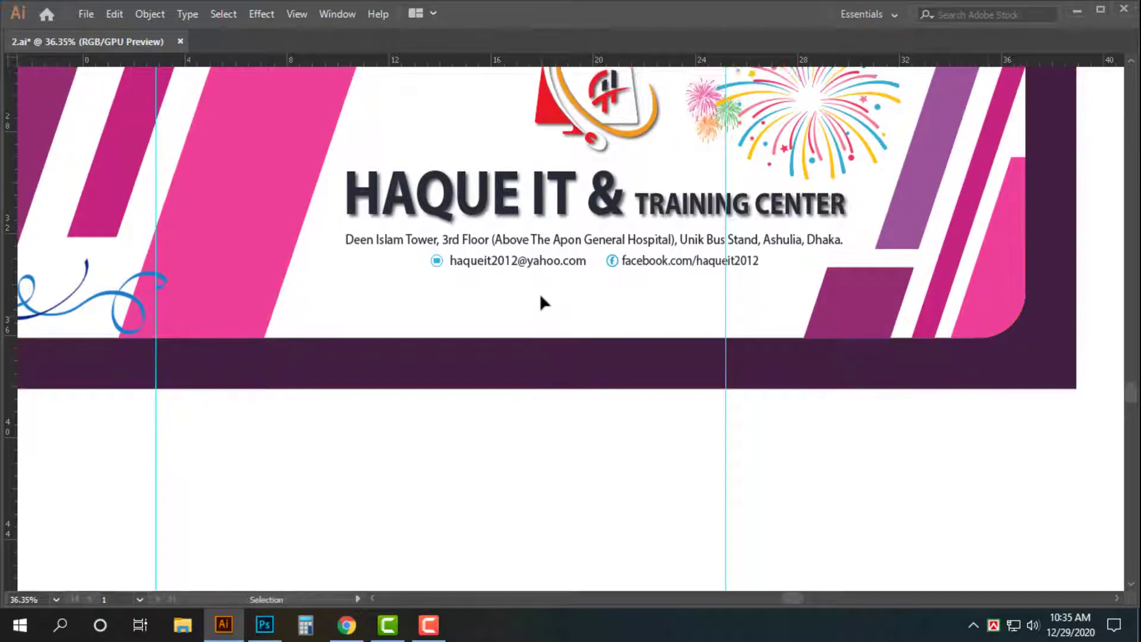
pyautogui.moveTo(360, 374); pyautogui.dragTo(611, 143)
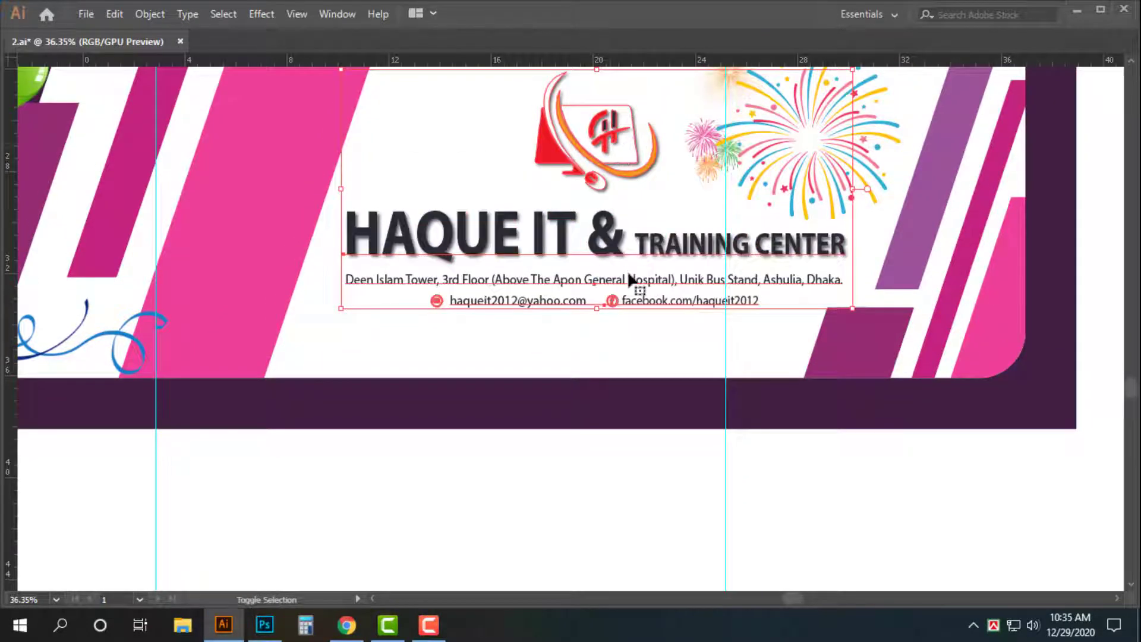
pyautogui.hotkey('shift', 'Down')
pyautogui.hotkey('shift', 'Down')
pyautogui.hotkey('shift', 'Down')
pyautogui.hotkey('shift', 'Left')
pyautogui.hotkey('shift', 'Left')
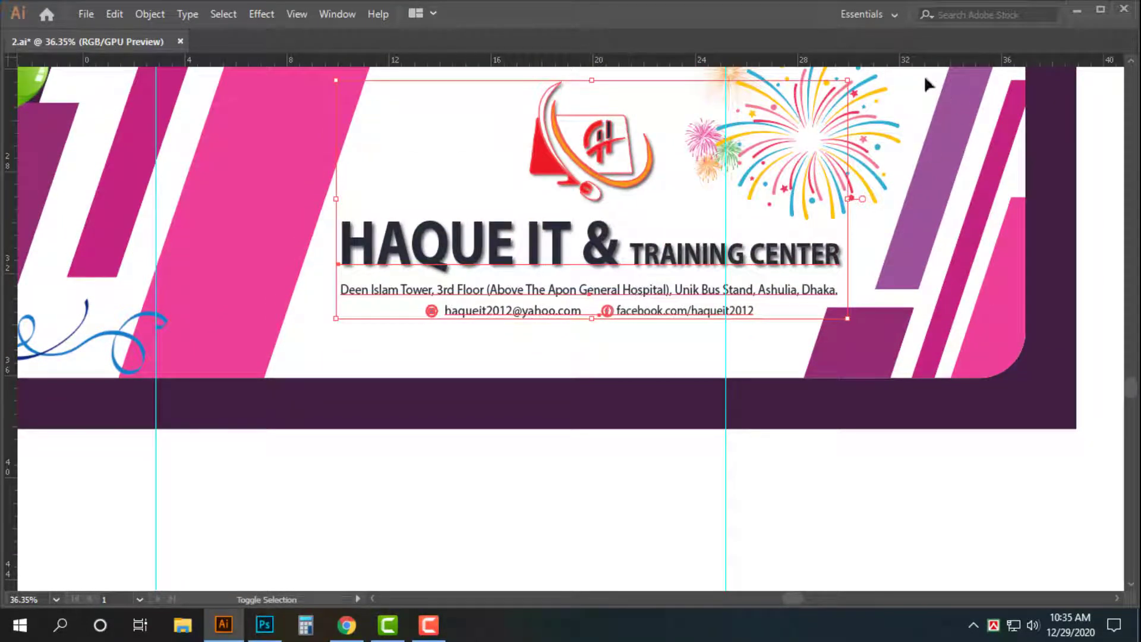
# Unlock all locked artwork and leave nothing selected
pyautogui.scroll(2, 893, 250)
pyautogui.scroll(-3, 868, 241)
pyautogui.moveTo(867, 241); pyautogui.dragTo(574, 333)
pyautogui.click(794, 310)
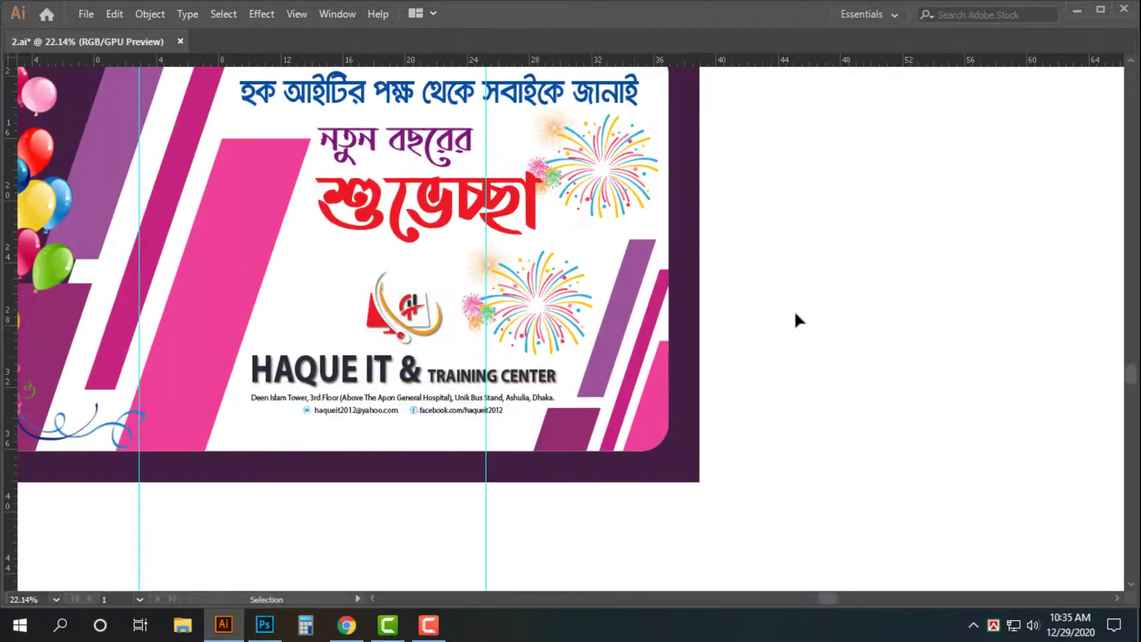
pyautogui.hotkey('ctrl', 'alt', '2')
pyautogui.click(796, 320)
# Nudge the blue upper Bangla line and the "নতুন বছরের" line slightly up together
pyautogui.moveTo(485, 106); pyautogui.dragTo(560, 119)
pyautogui.moveTo(601, 182); pyautogui.dragTo(630, 186)
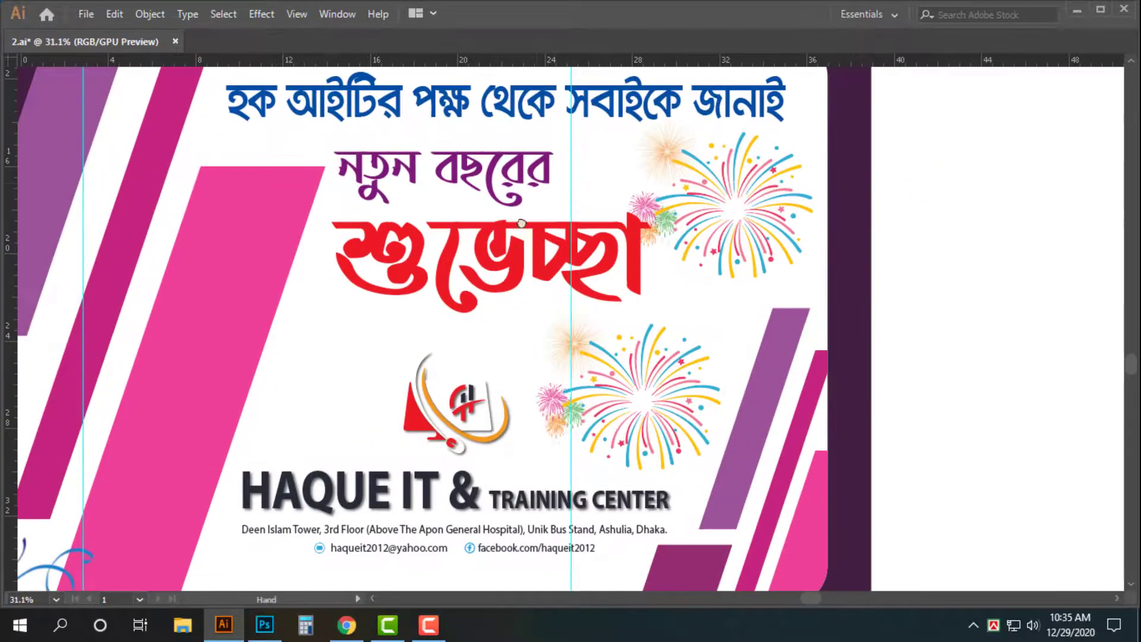
pyautogui.moveTo(522, 238); pyautogui.dragTo(548, 251)
pyautogui.click(517, 178)
pyautogui.keyDown('shift'); pyautogui.click(486, 268); pyautogui.keyUp('shift')
pyautogui.hotkey('shift', 'Up')
pyautogui.hotkey('shift', 'Up')
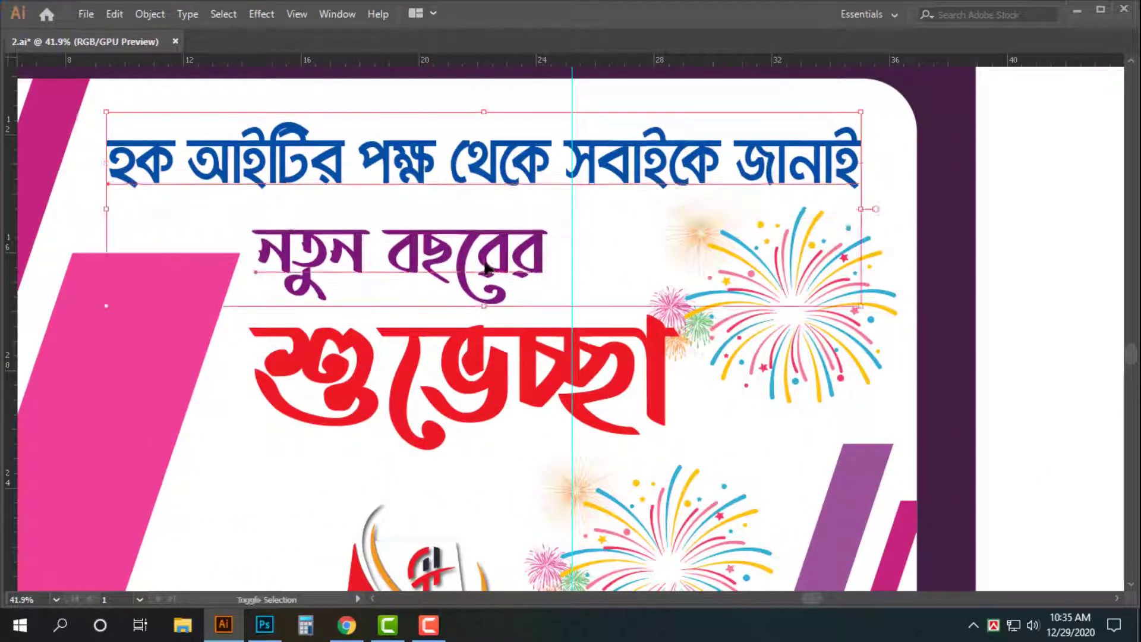
# Apply a Drop Shadow to the two upper Bangla lines and expand their appearance
pyautogui.click(260, 15)
pyautogui.moveTo(394, 211)
pyautogui.click(494, 205)
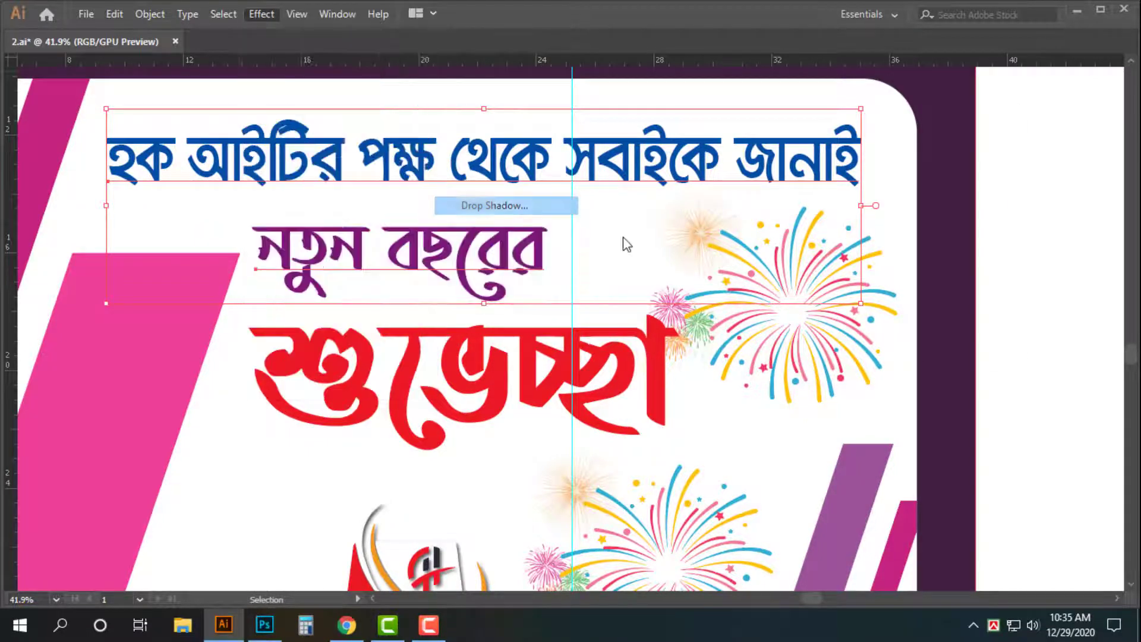
pyautogui.click(873, 320)
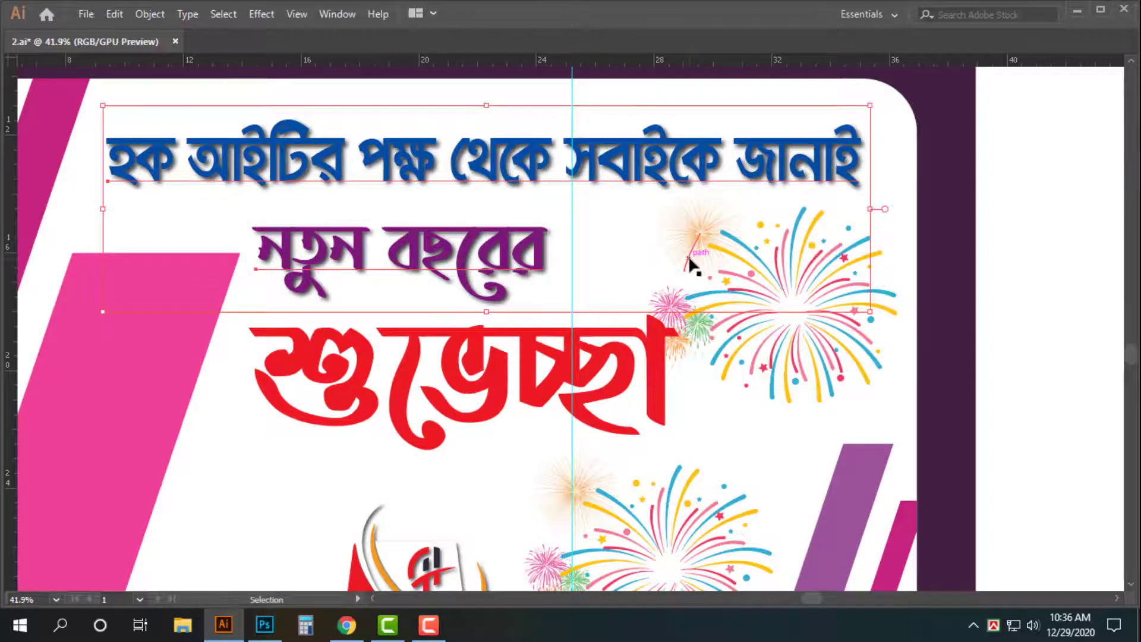
pyautogui.click(160, 15)
pyautogui.click(238, 199)
# Try a 5 pt stroke on both upper Bangla lines, and set the stroke weight to 12 pt
pyautogui.press('Tab')
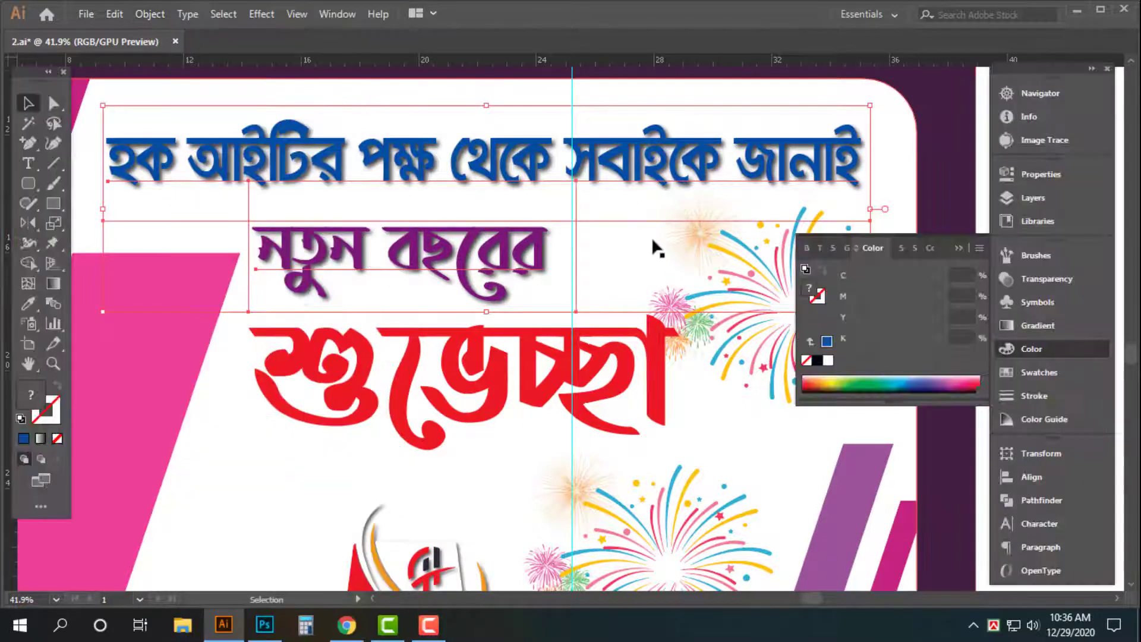
pyautogui.press('a')
pyautogui.click(1037, 396)
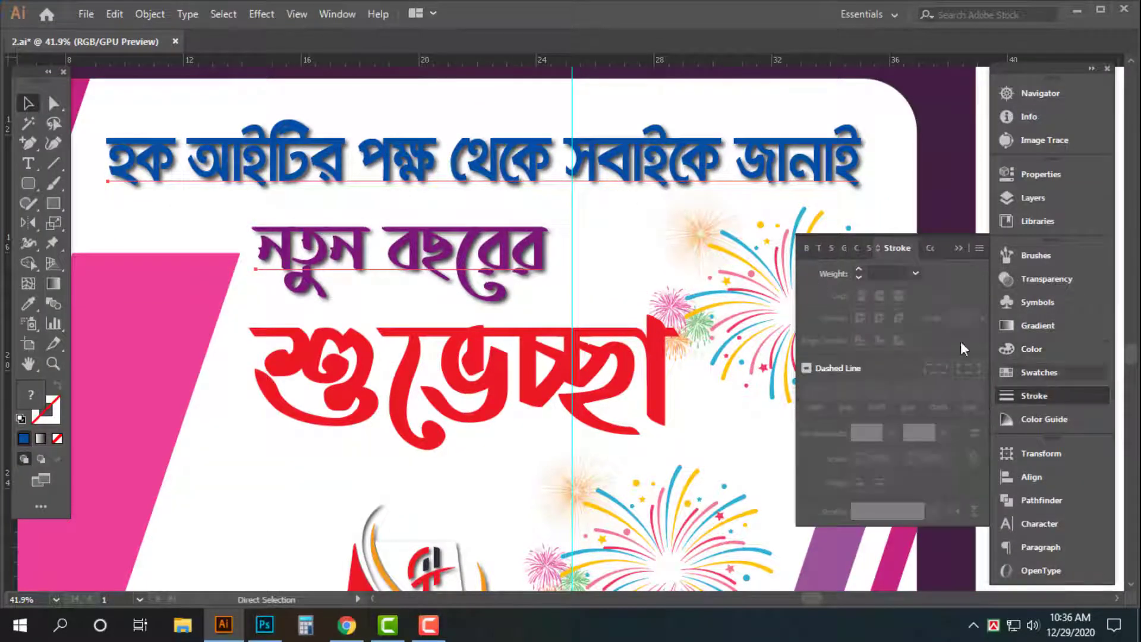
pyautogui.click(891, 273)
pyautogui.write('5')
pyautogui.press('Return')
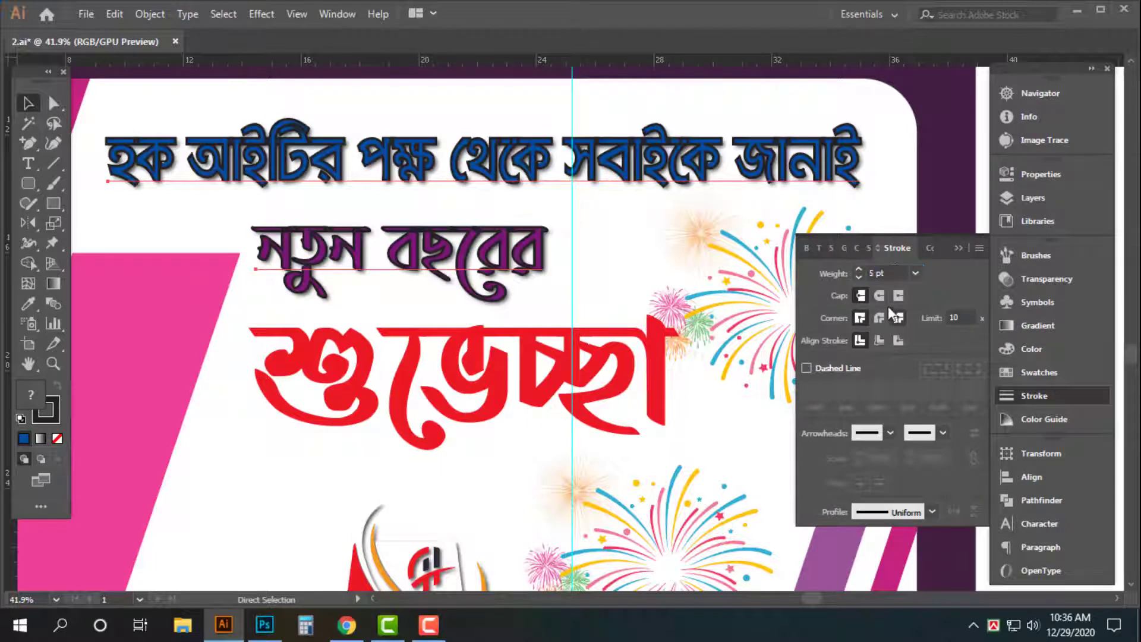
pyautogui.moveTo(888, 273); pyautogui.dragTo(824, 261)
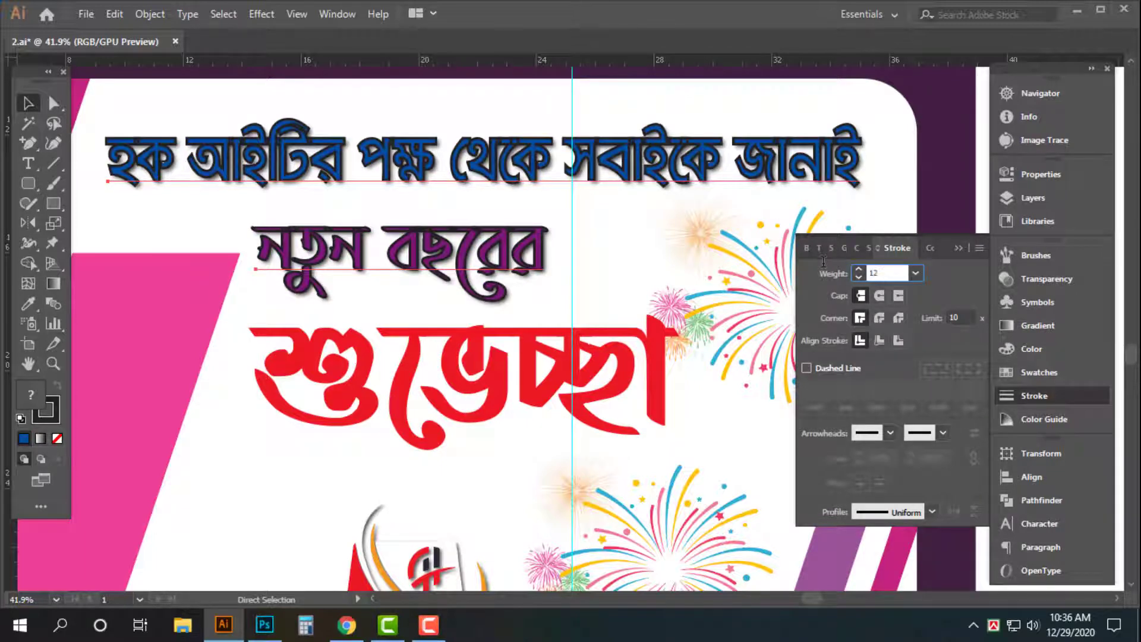
pyautogui.write('10')
pyautogui.press('Return')
# Colour the stroke of both lines white and paste unstroked copies of them in front
pyautogui.click(1031, 347)
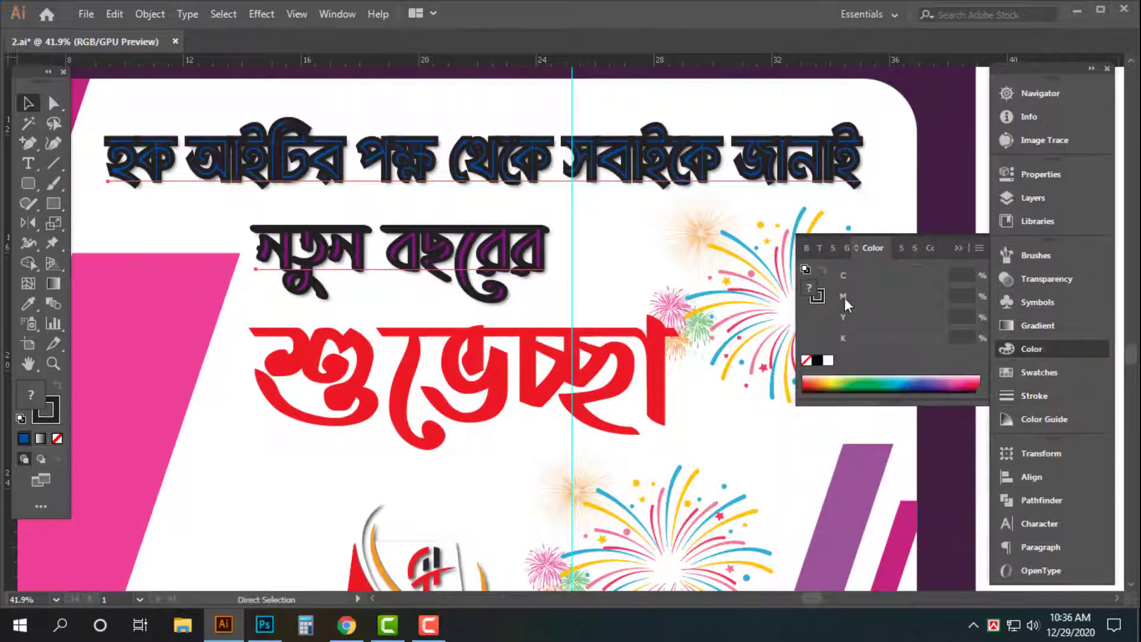
pyautogui.click(824, 301)
pyautogui.click(828, 361)
pyautogui.hotkey('ctrl', 'f')
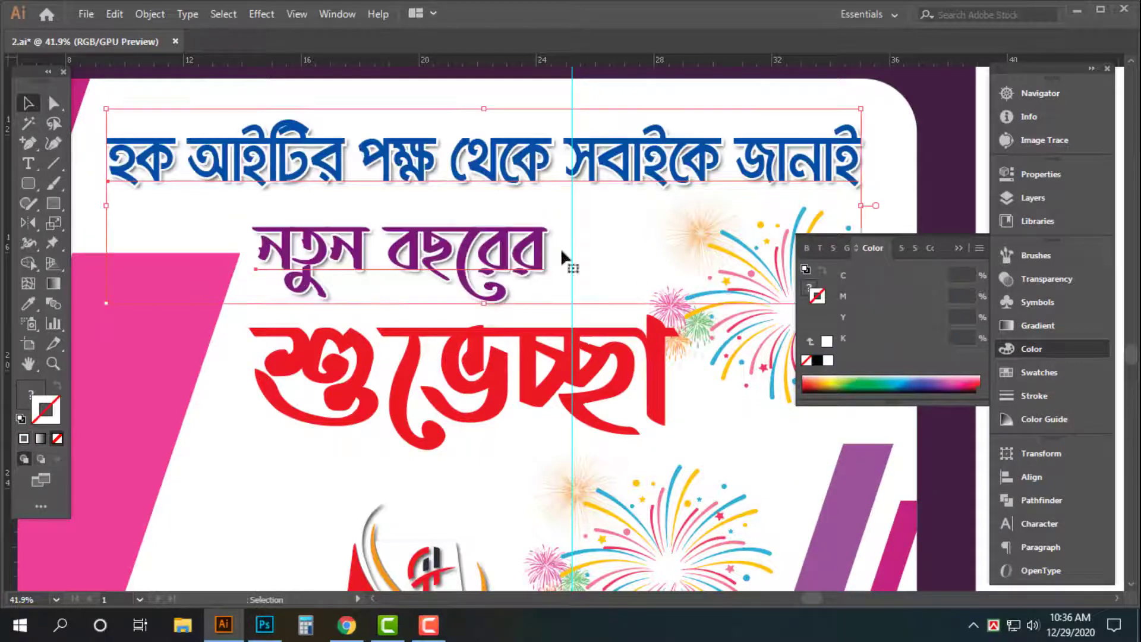
# Stretch the red word "শুভেচ্ছা" slightly taller, pulling its lower edge down
pyautogui.press('Tab')
pyautogui.scroll(-1, 542, 291)
pyautogui.click(542, 324)
pyautogui.press('a')
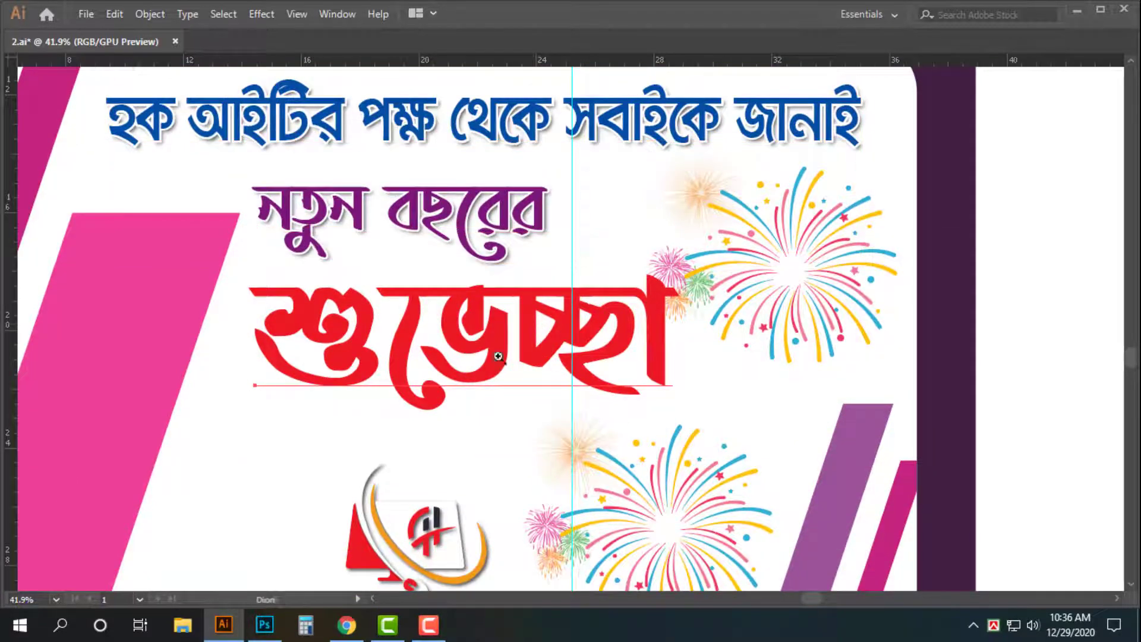
pyautogui.moveTo(498, 357); pyautogui.dragTo(482, 286)
pyautogui.press('v')
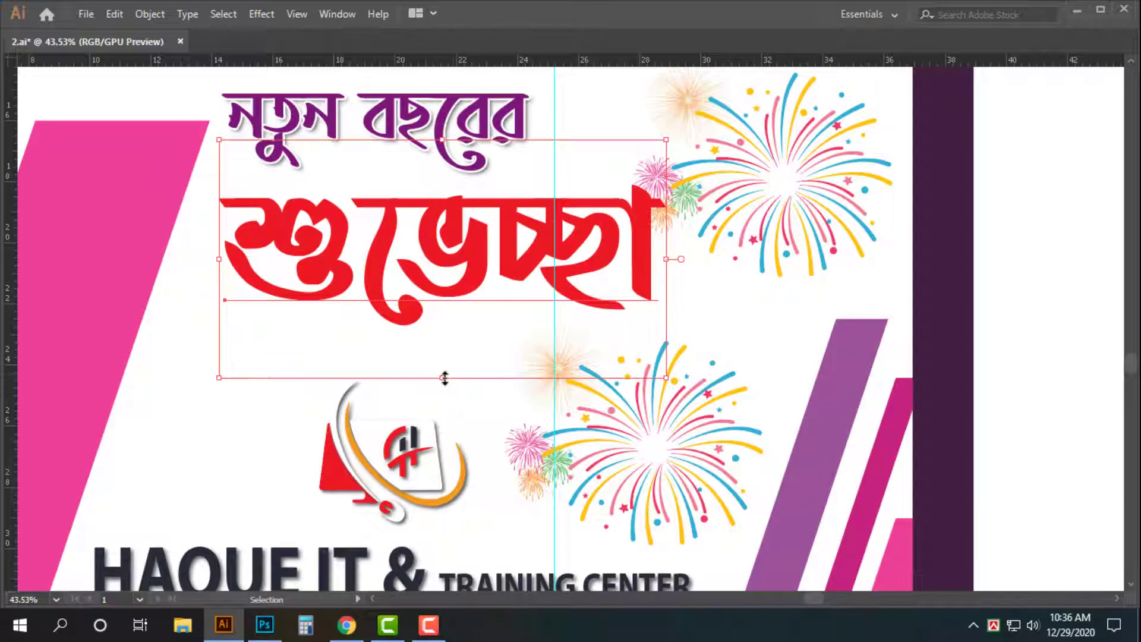
pyautogui.moveTo(444, 378); pyautogui.dragTo(447, 379)
pyautogui.press('a')
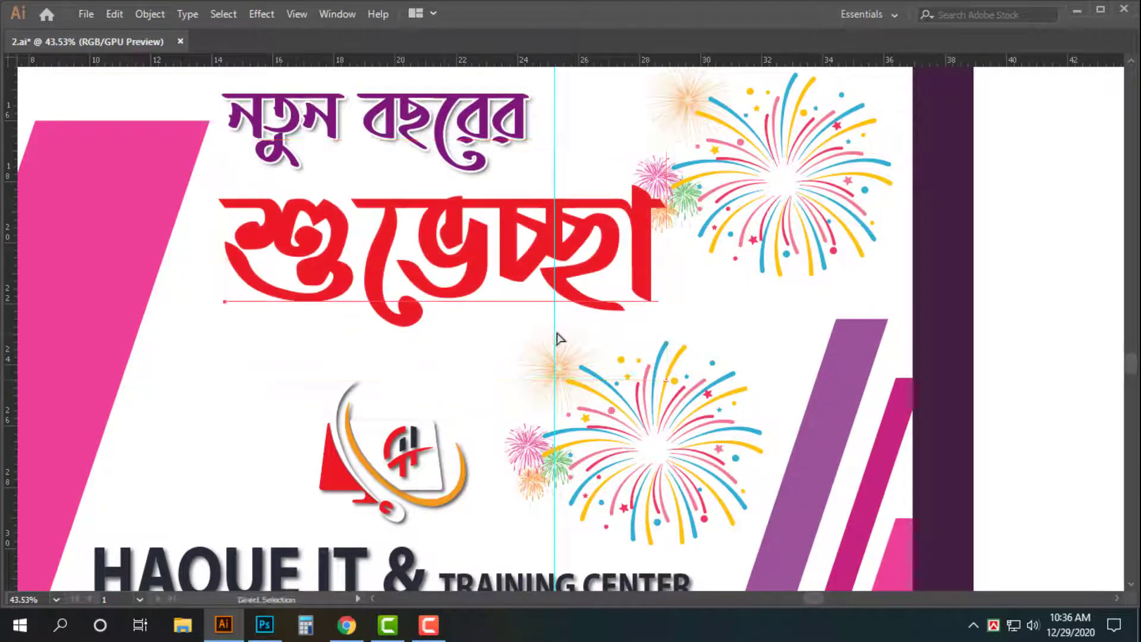
# Change the fill of "শুভেচ্ছা" to black with C, Y and K at 100
pyautogui.press('v')
pyautogui.press('a')
pyautogui.press('v')
pyautogui.moveTo(506, 257); pyautogui.dragTo(545, 339)
pyautogui.hotkey('ctrl', 'space')
pyautogui.press('Tab')
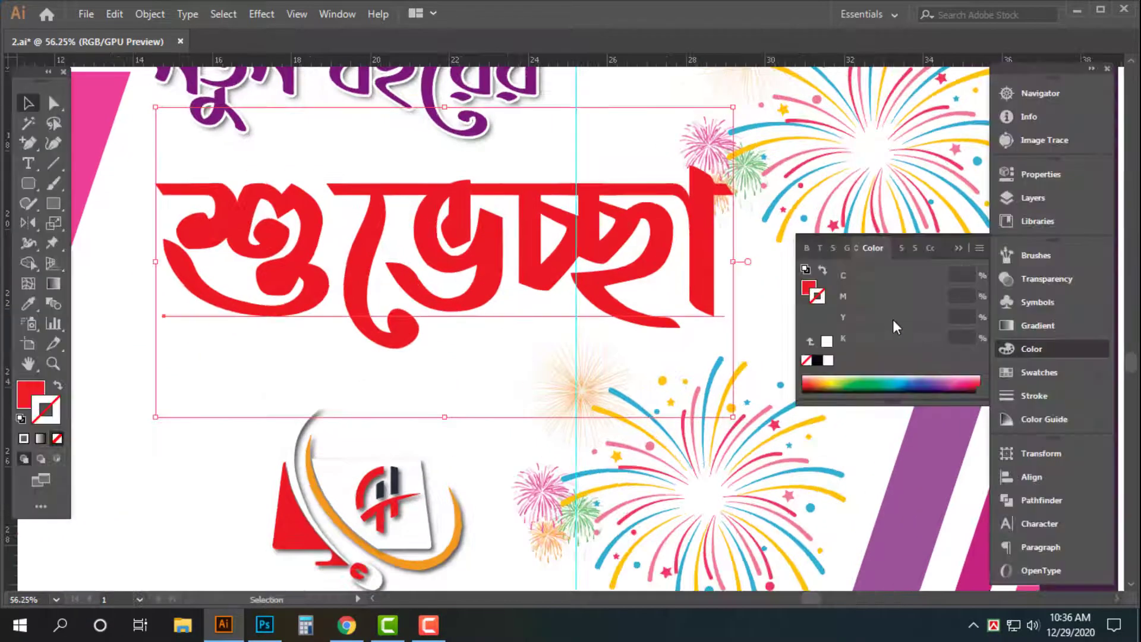
pyautogui.click(810, 288)
pyautogui.click(939, 277)
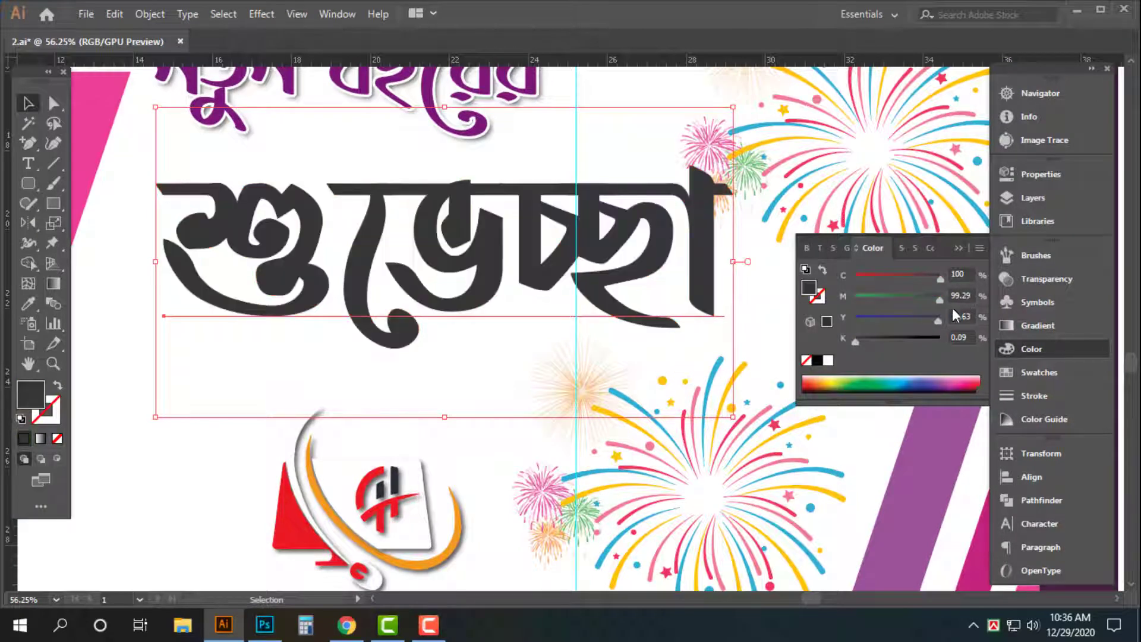
pyautogui.moveTo(929, 339); pyautogui.dragTo(1019, 341)
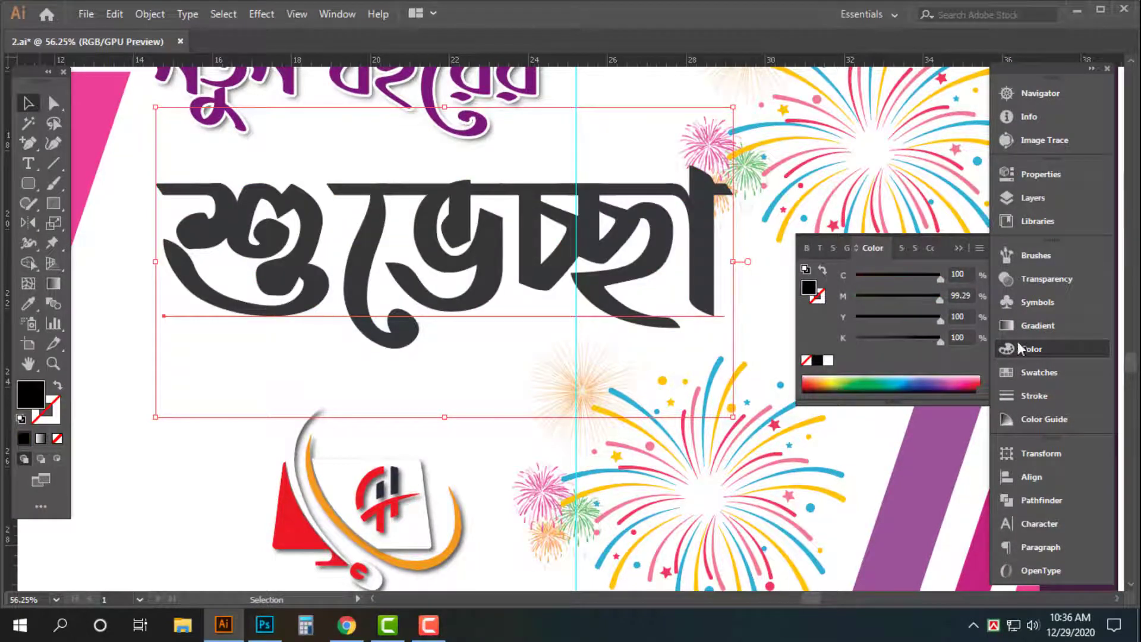
# Set the black word's opacity to 10% so it serves as a faint shadow
pyautogui.click(1035, 280)
pyautogui.click(936, 273)
pyautogui.write('10')
pyautogui.press('Return')
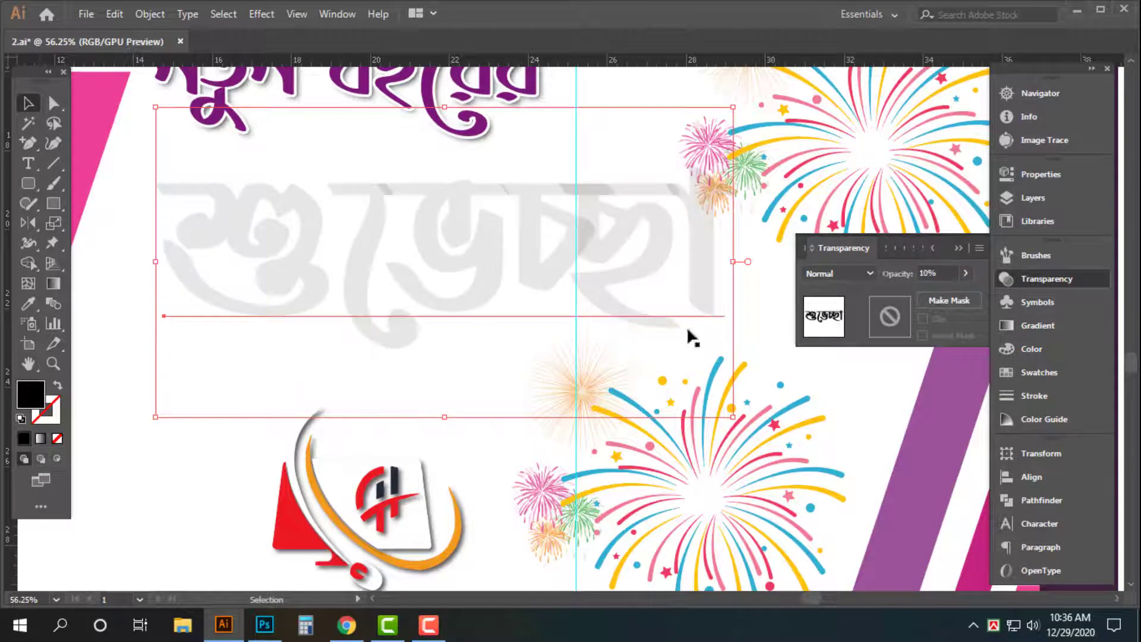
# Place a red copy of "শুভেচ্ছা" offset above the faint shadow with a white 20 pt round-join stroke, and layer an unstroked red copy on top
pyautogui.hotkey('ctrl', 'f')
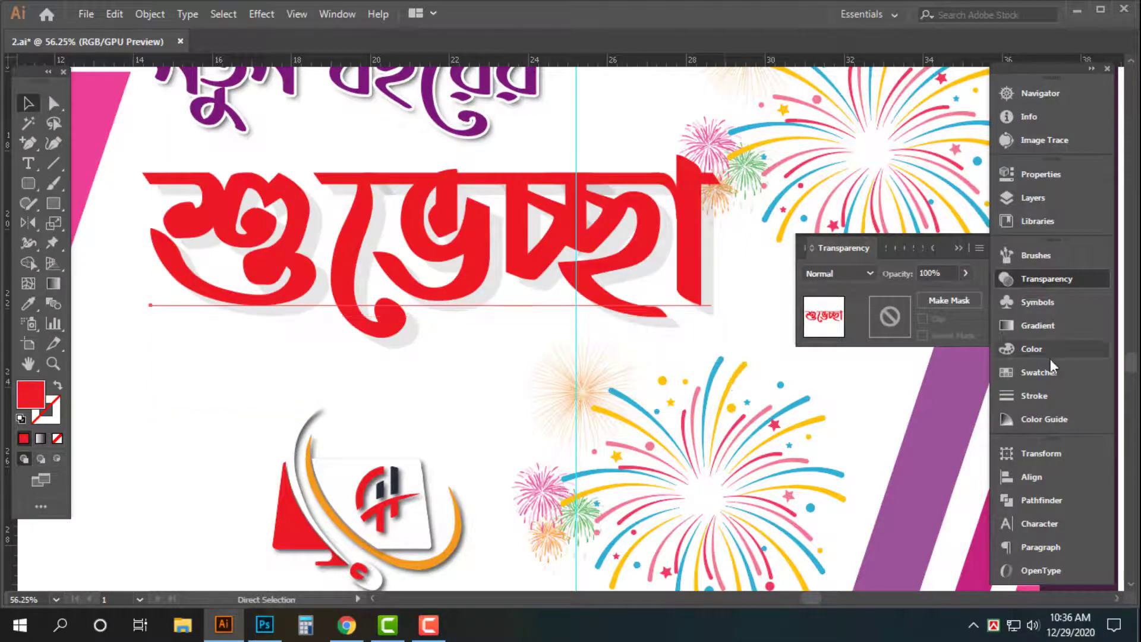
pyautogui.click(1034, 395)
pyautogui.click(885, 272)
pyautogui.write('2')
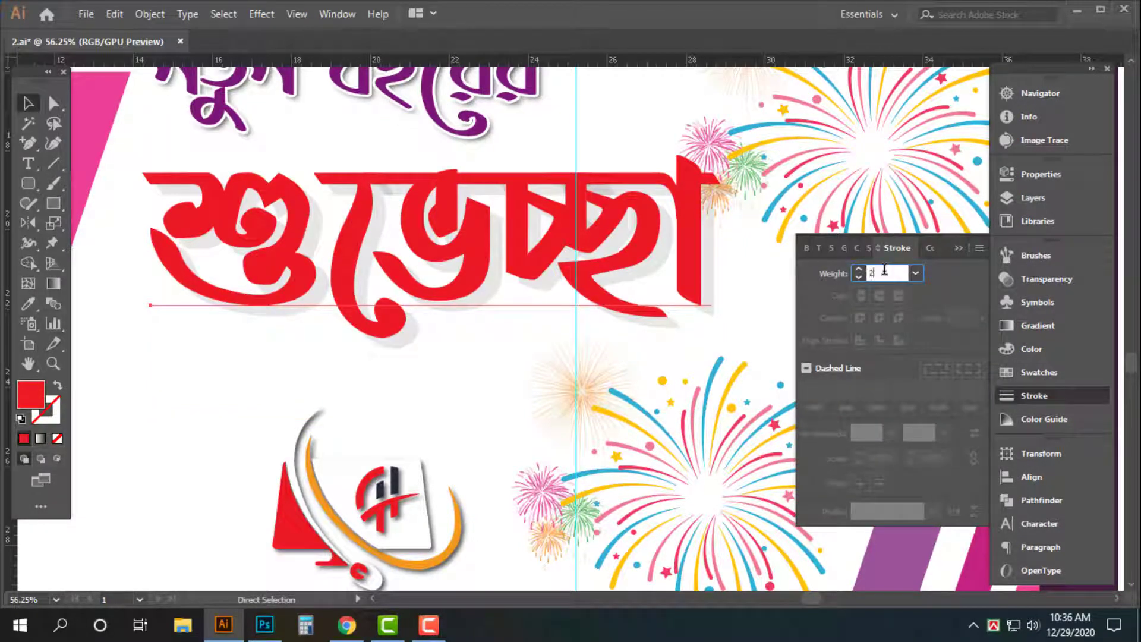
pyautogui.write('0')
pyautogui.press('Return')
pyautogui.click(880, 318)
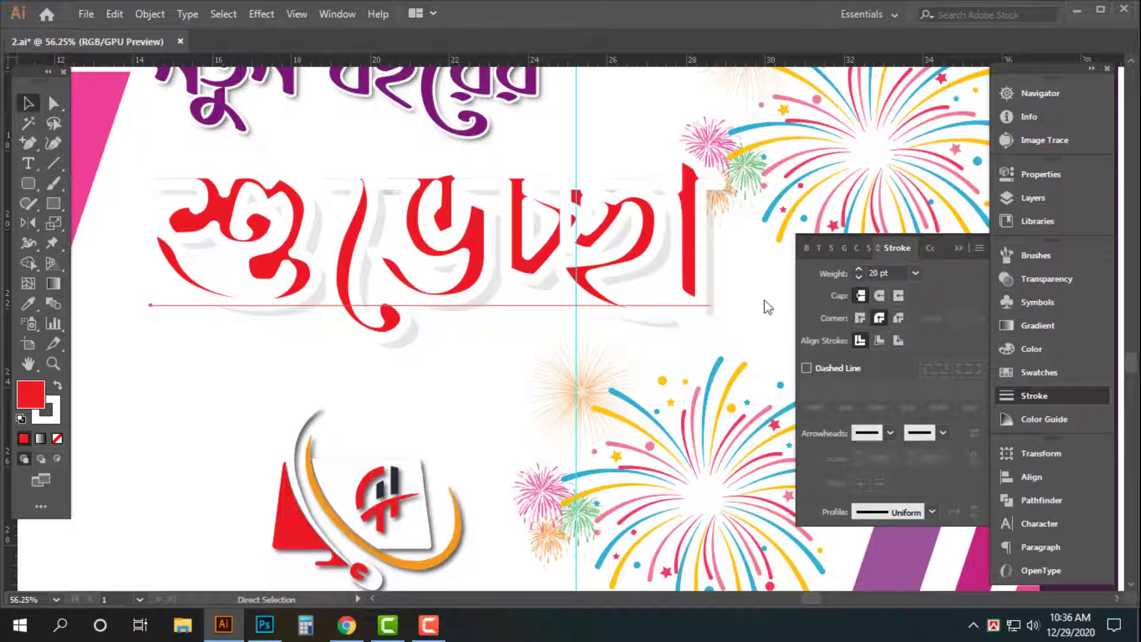
pyautogui.press('v')
pyautogui.press('Tab')
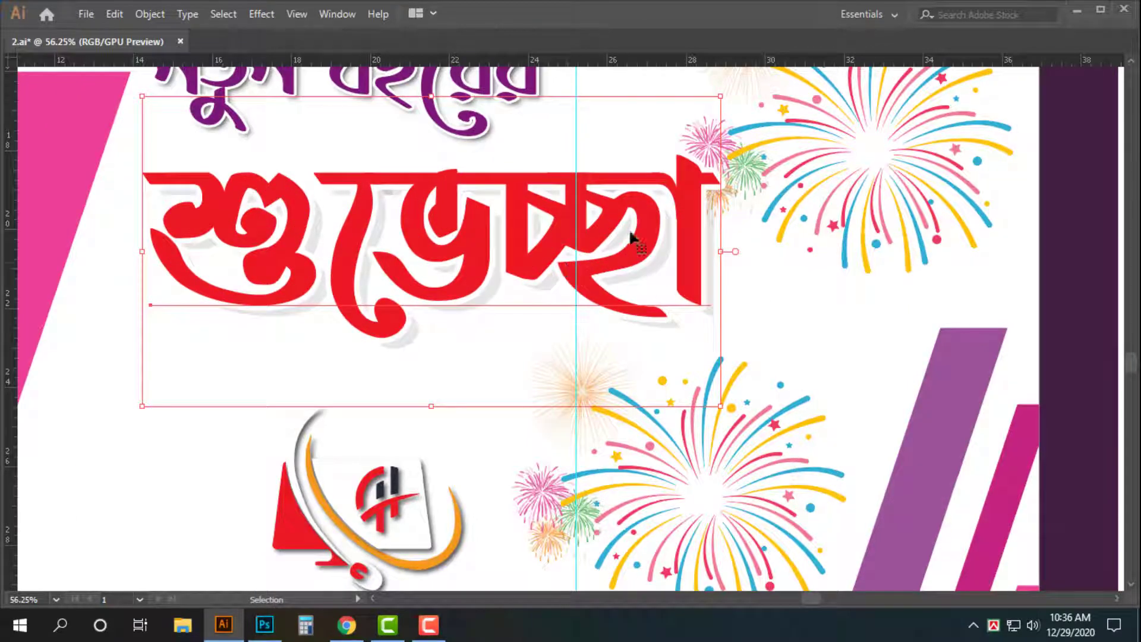
# Apply a Drop Shadow to the red word "শুভেচ্ছা" and expand its appearance
pyautogui.moveTo(622, 235); pyautogui.dragTo(491, 235)
pyautogui.moveTo(1012, 229); pyautogui.dragTo(911, 239)
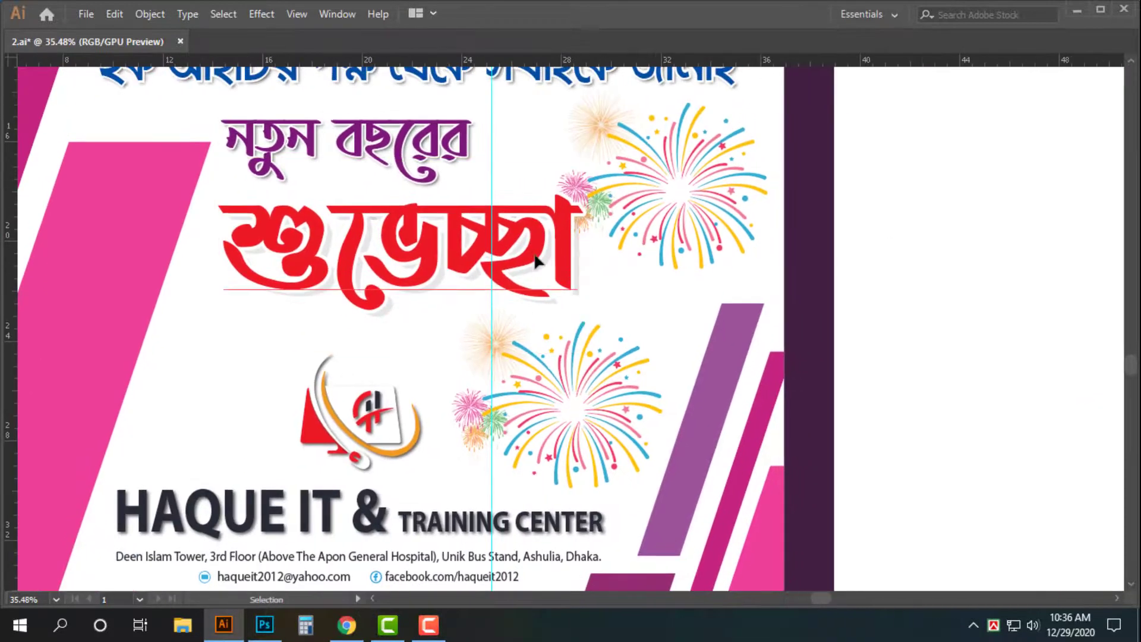
pyautogui.moveTo(332, 238); pyautogui.dragTo(442, 288)
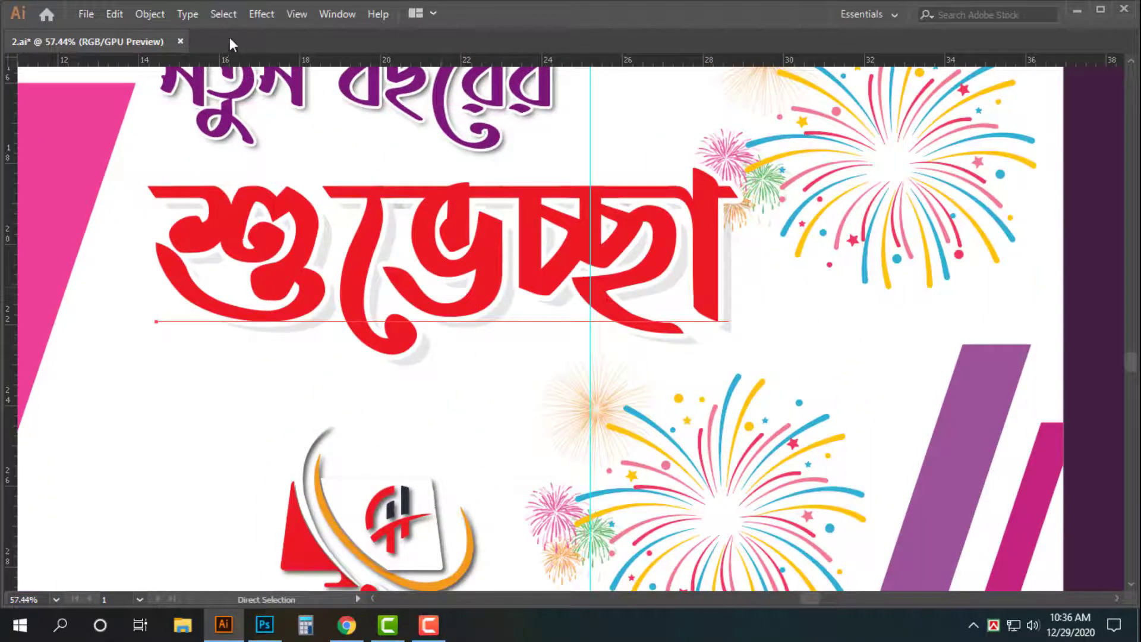
pyautogui.click(262, 14)
pyautogui.click(499, 205)
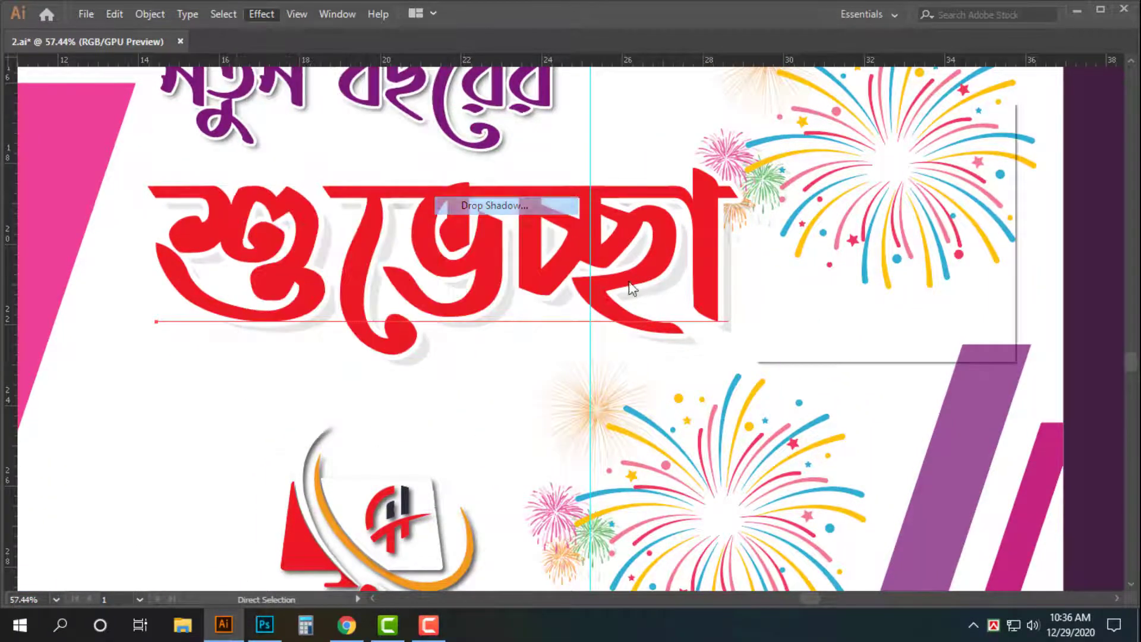
pyautogui.click(887, 317)
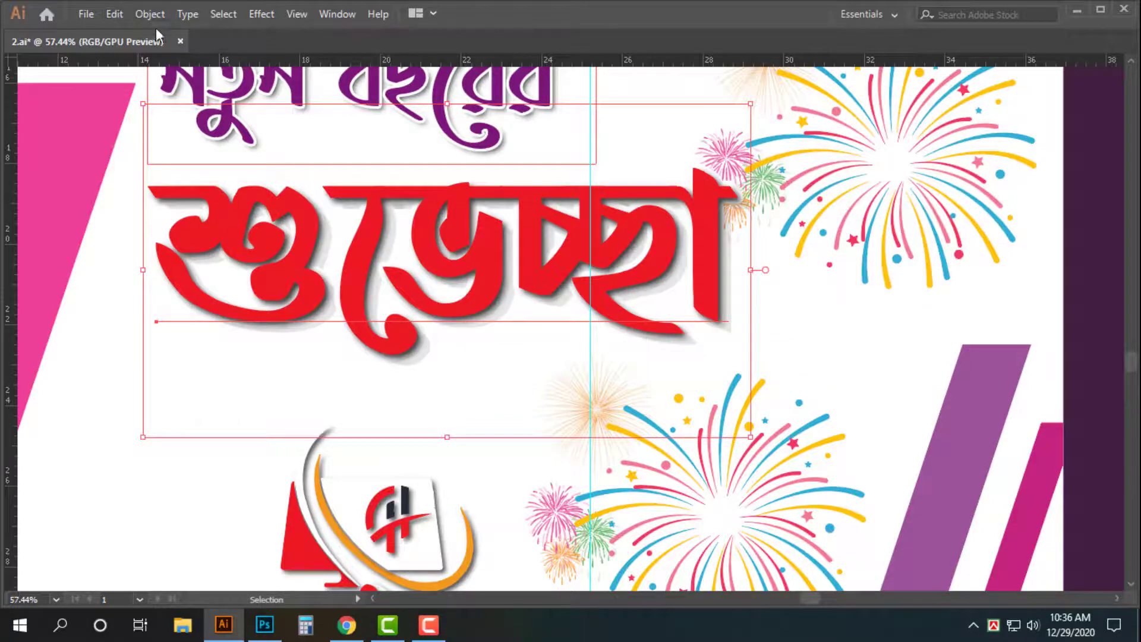
pyautogui.click(150, 14)
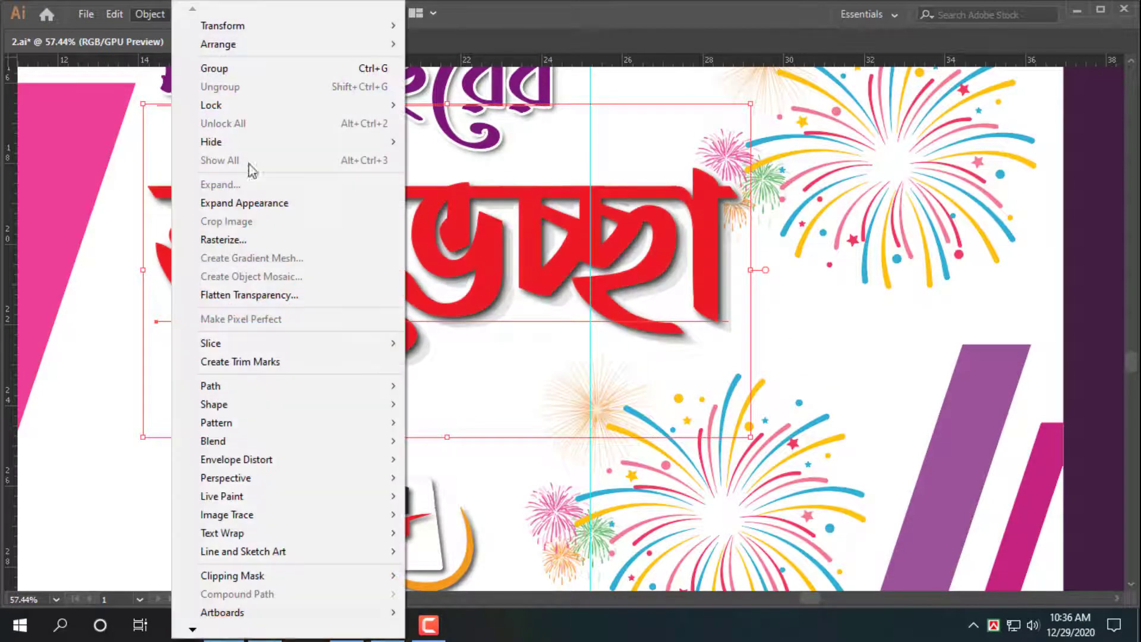
pyautogui.click(268, 203)
pyautogui.scroll(-3, 710, 246)
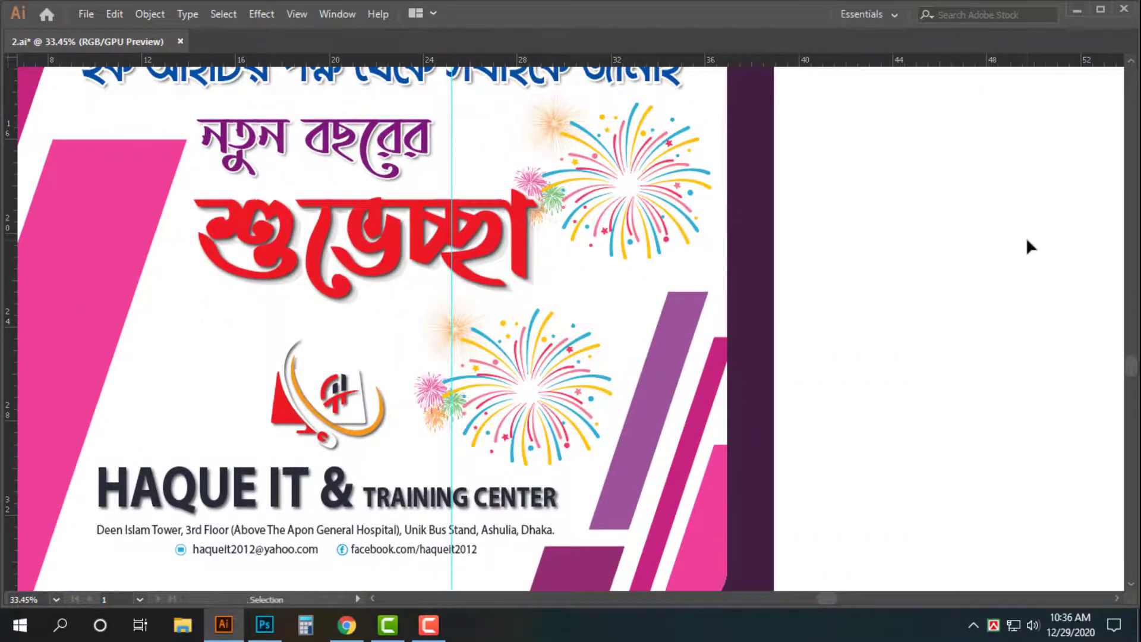
# Try moving the shadowed red word down and sending it one level backward, undoing both changes
pyautogui.scroll(6, 527, 237)
pyautogui.moveTo(654, 276); pyautogui.dragTo(642, 340)
pyautogui.hotkey('ctrl', 'z')
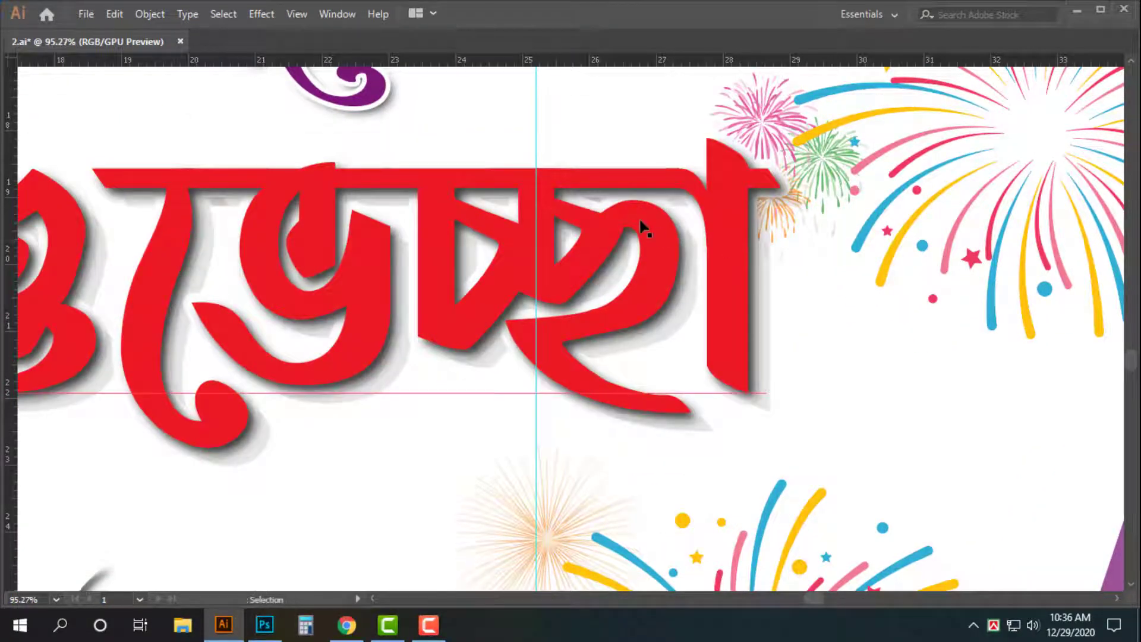
pyautogui.click(675, 256)
pyautogui.hotkey('ctrl', '[')
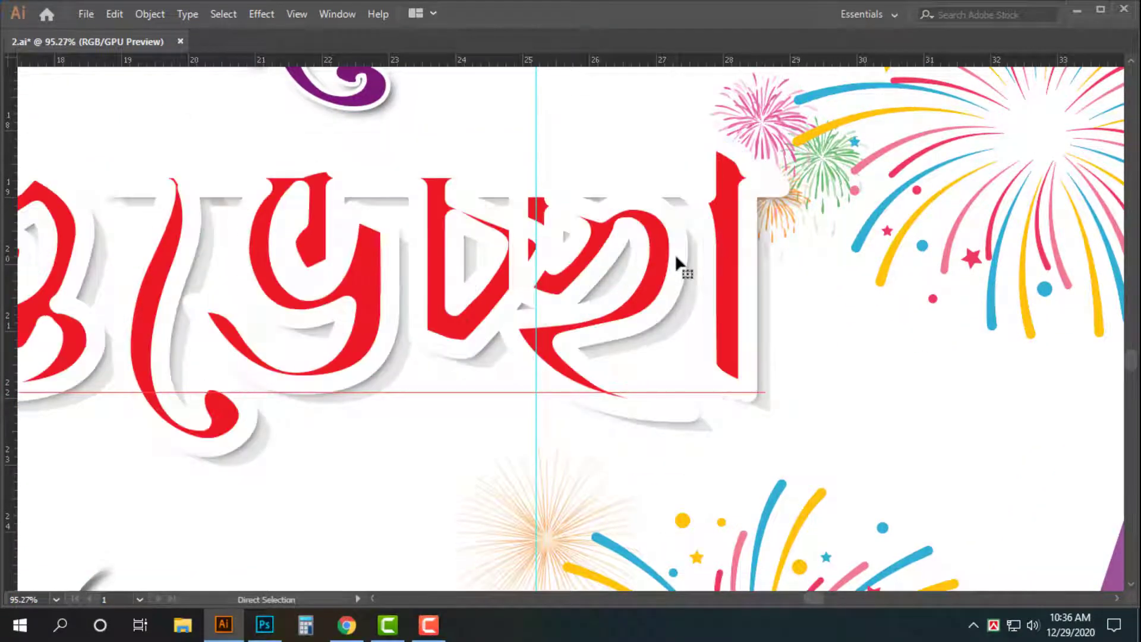
pyautogui.hotkey('ctrl', 'z')
# Move the shadowed red word down temporarily to check the white-outlined copy beneath it, and undo the move
pyautogui.press('v')
pyautogui.click(942, 212)
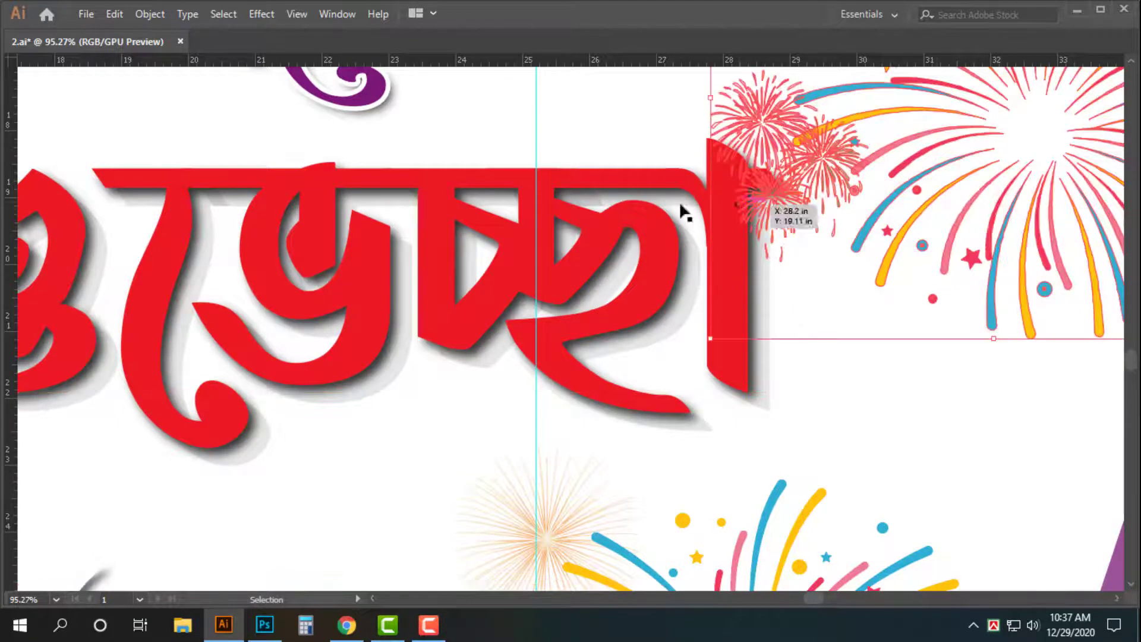
pyautogui.click(599, 230)
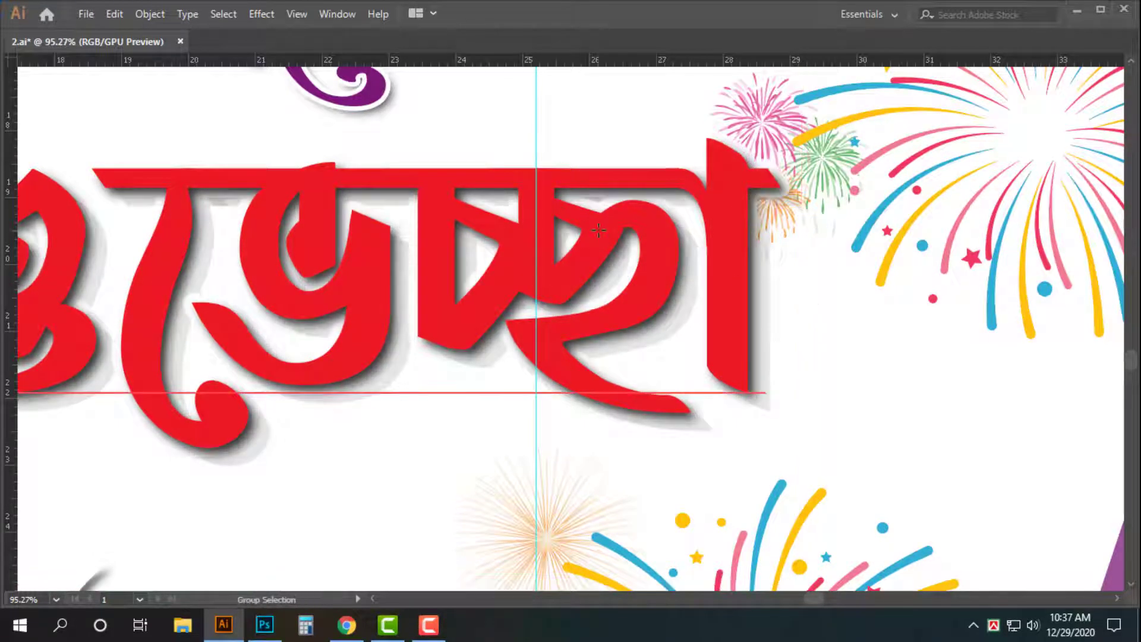
pyautogui.press('z')
pyautogui.moveTo(701, 264); pyautogui.dragTo(426, 267)
pyautogui.press('v')
pyautogui.click(1058, 265)
pyautogui.press('z')
pyautogui.moveTo(664, 203); pyautogui.dragTo(834, 336)
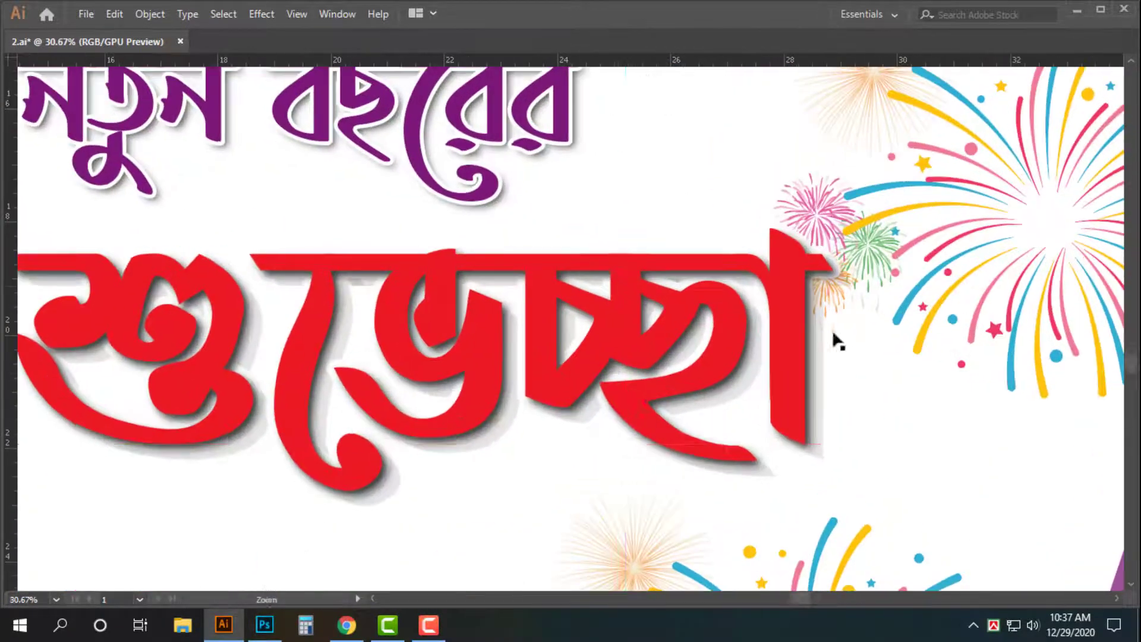
pyautogui.press('a')
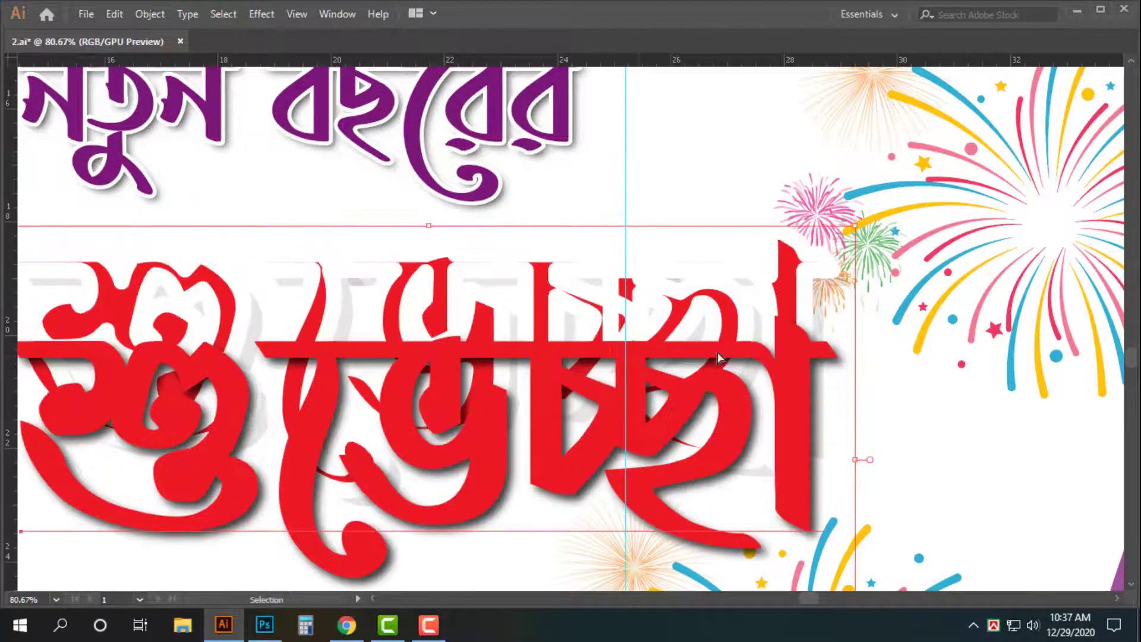
# Try setting a 16 pt stroke weight with round joins on the shadowed red word
pyautogui.press('Tab')
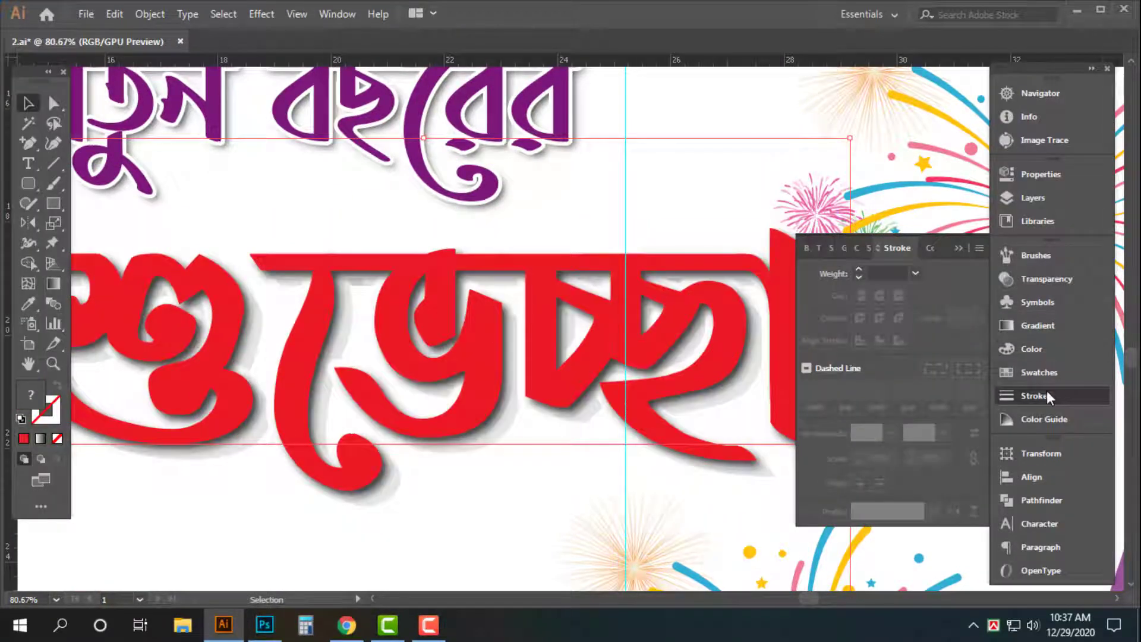
pyautogui.click(1035, 395)
pyautogui.click(1034, 395)
pyautogui.click(885, 274)
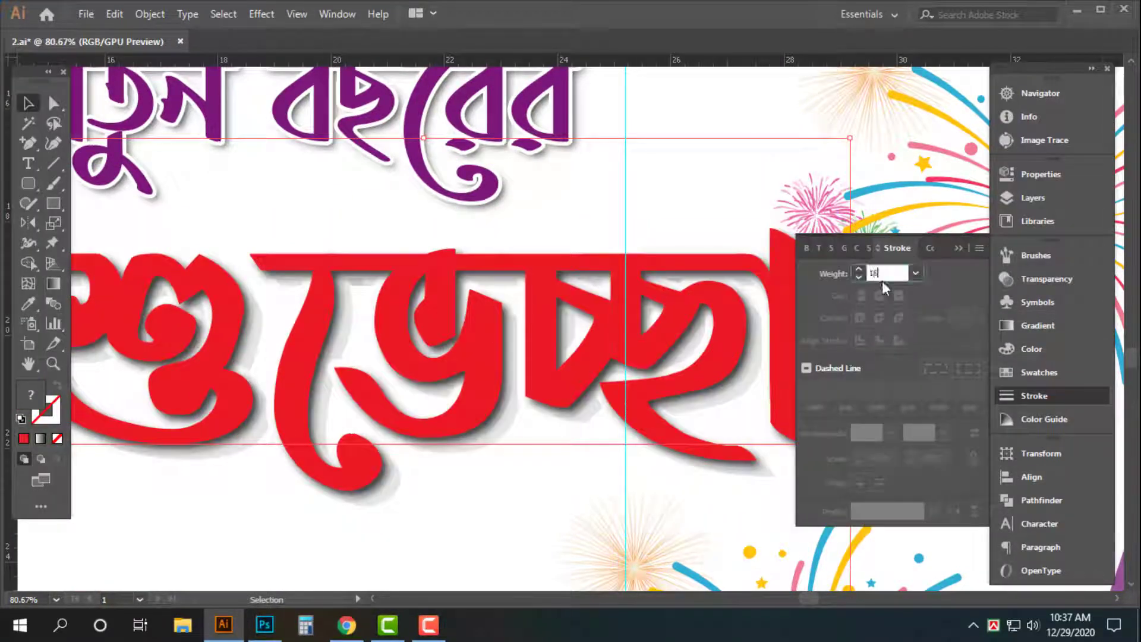
pyautogui.write('16')
pyautogui.press('Return')
pyautogui.click(880, 318)
pyautogui.hotkey('ctrl', 'f')
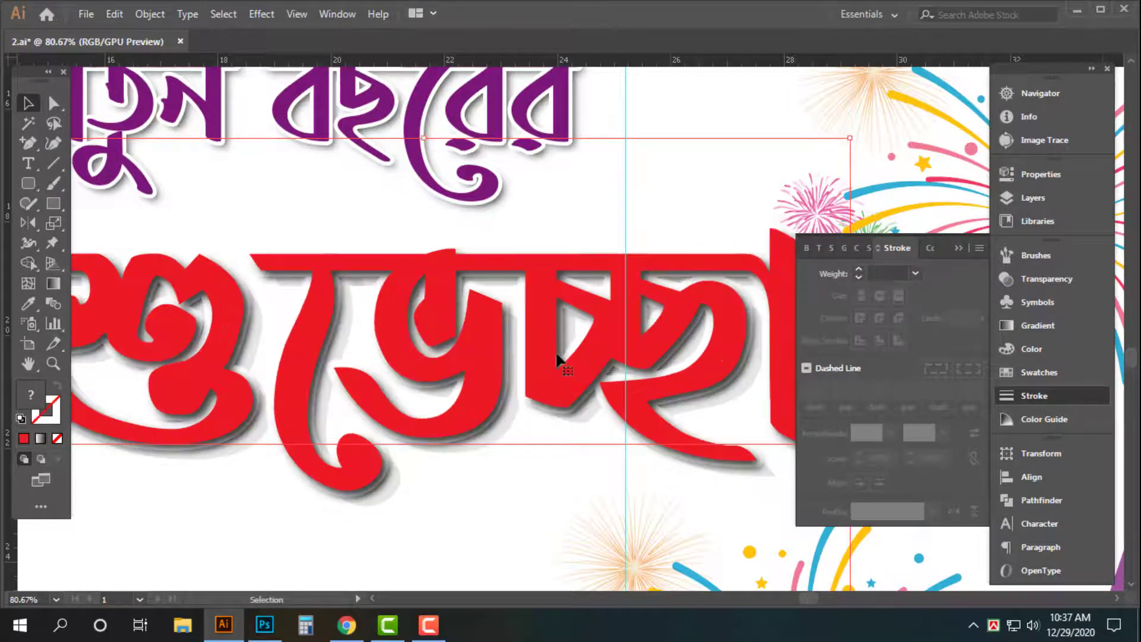
pyautogui.press('Tab')
# Try a 20 pt weight on the word's white stroke and undo the change
pyautogui.scroll(-3, 680, 367)
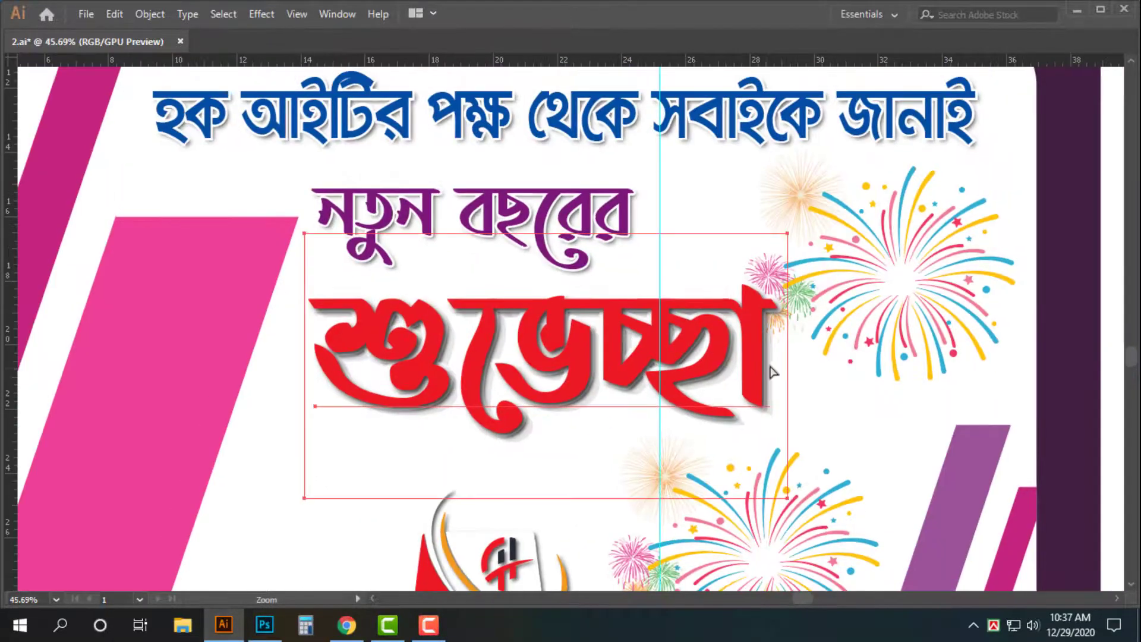
pyautogui.moveTo(613, 352); pyautogui.dragTo(784, 397)
pyautogui.hotkey('ctrl', 'z')
pyautogui.press('Tab')
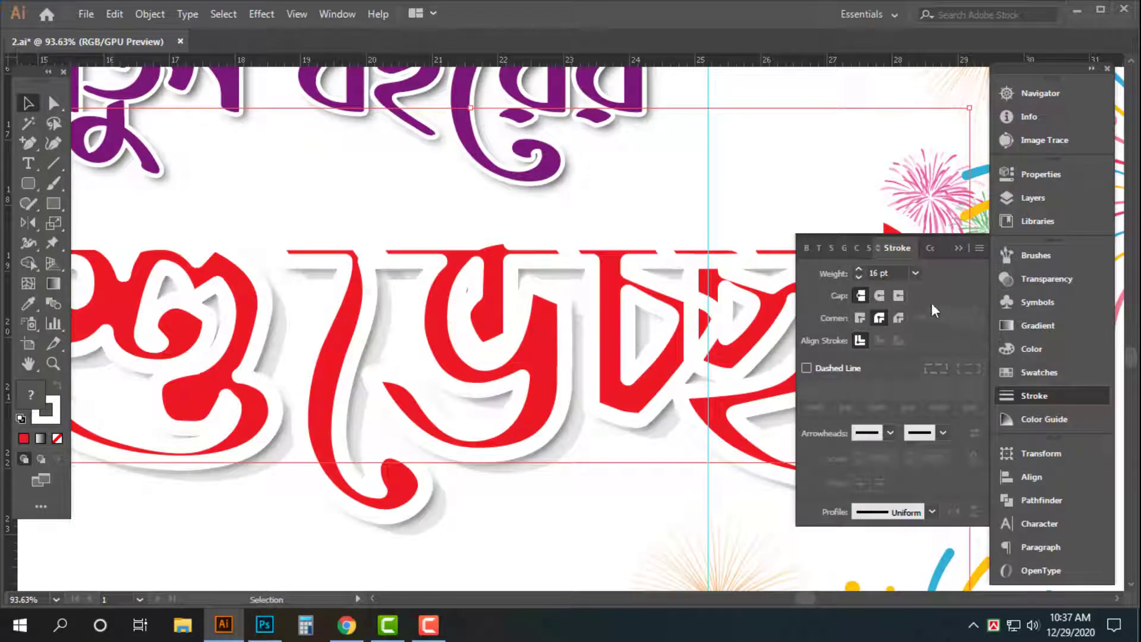
pyautogui.click(887, 272)
pyautogui.write('20')
pyautogui.press('Return')
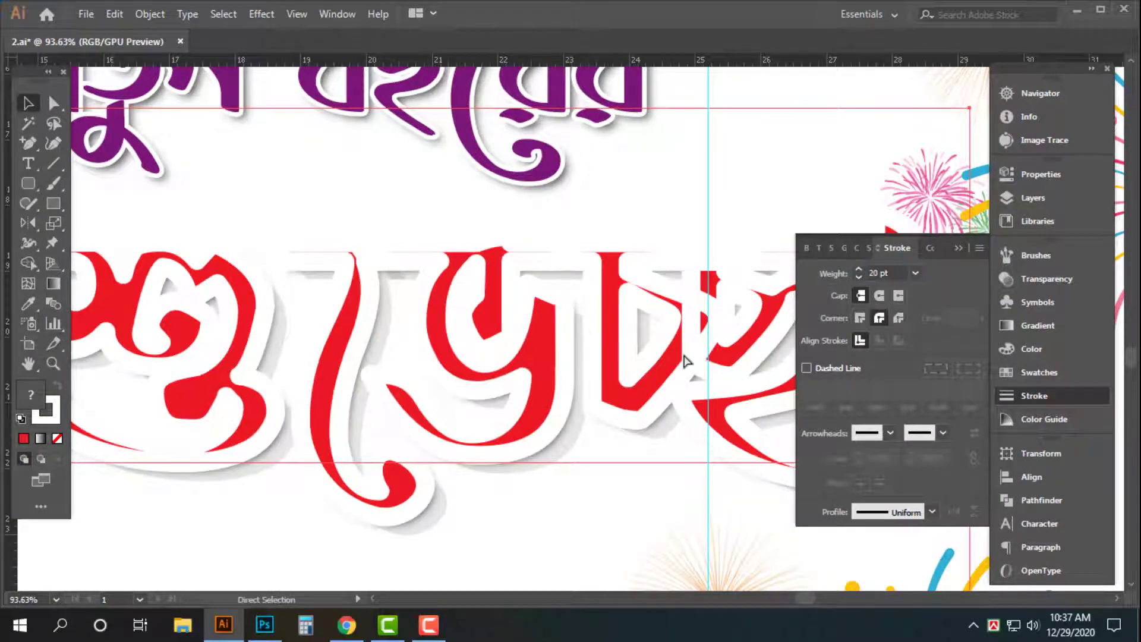
pyautogui.hotkey('ctrl', 'z')
pyautogui.hotkey('ctrl', 'z')
# Give the shadowed red word "শুভেচ্ছা" a white stroke
pyautogui.press('Tab')
pyautogui.moveTo(798, 396); pyautogui.dragTo(763, 401)
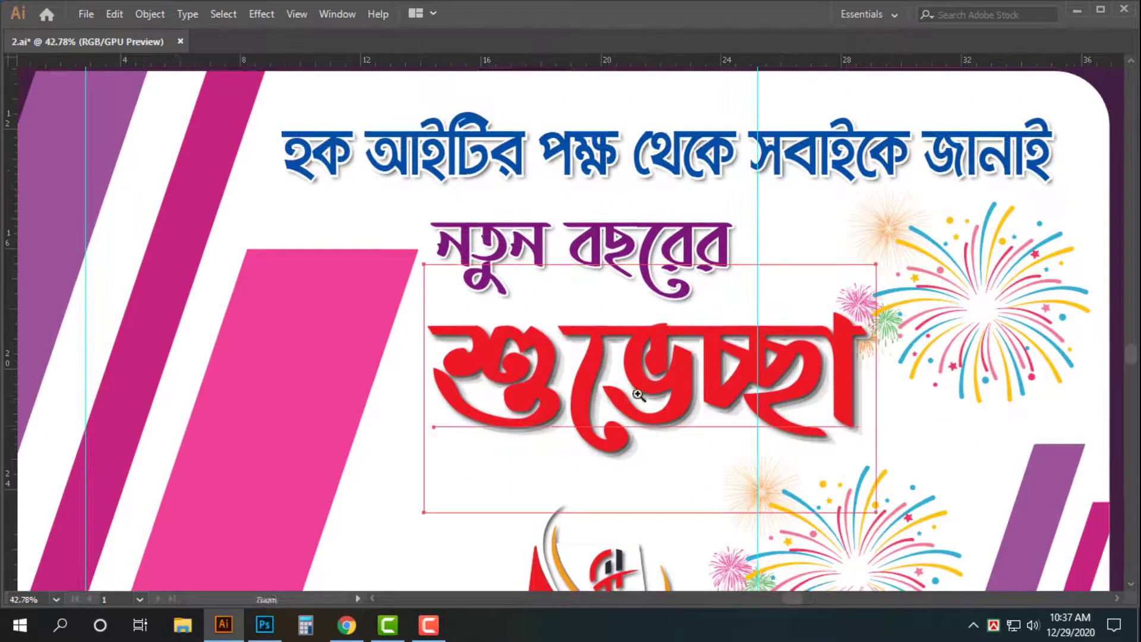
pyautogui.moveTo(636, 394); pyautogui.dragTo(683, 397)
pyautogui.moveTo(575, 357); pyautogui.dragTo(183, 266)
pyautogui.press('Tab')
pyautogui.press('a')
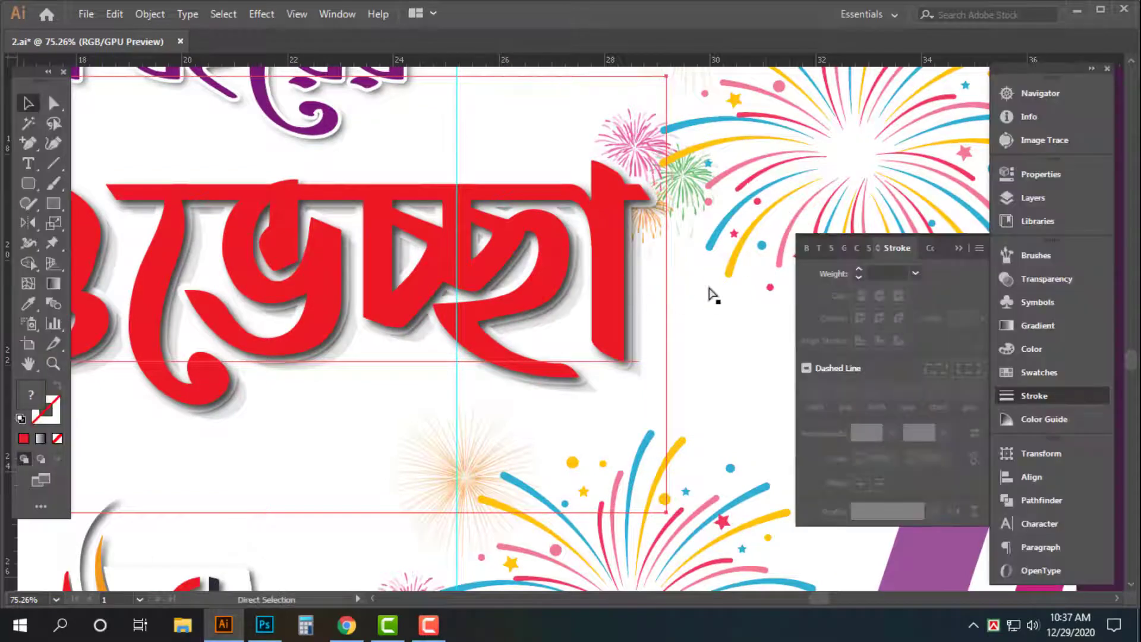
pyautogui.click(905, 272)
pyautogui.write('5')
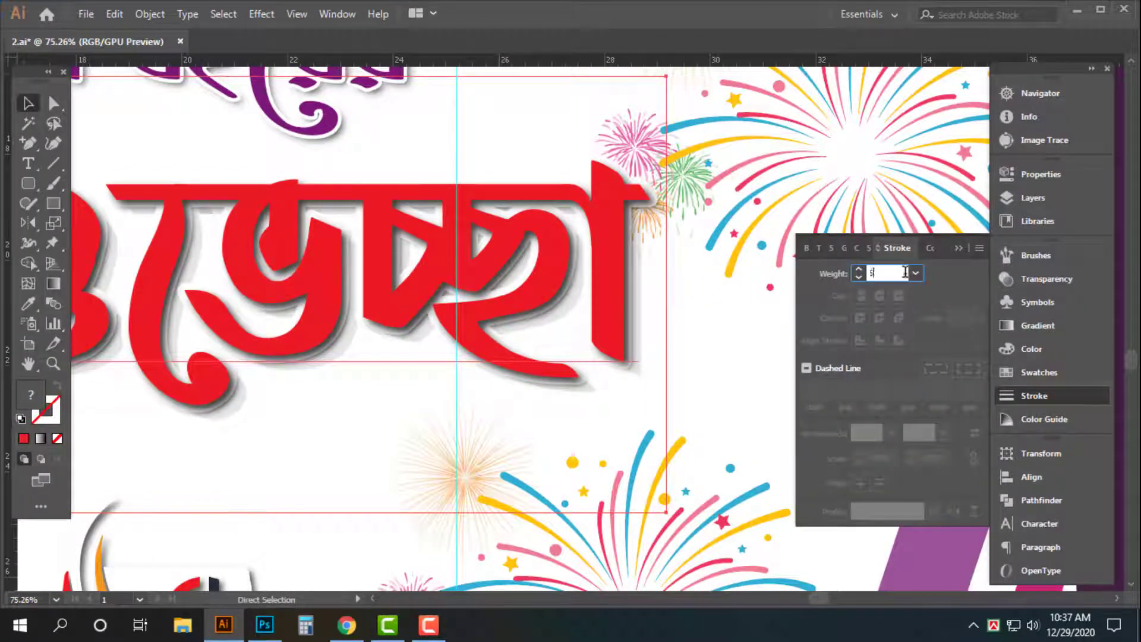
pyautogui.press('Return')
pyautogui.click(57, 439)
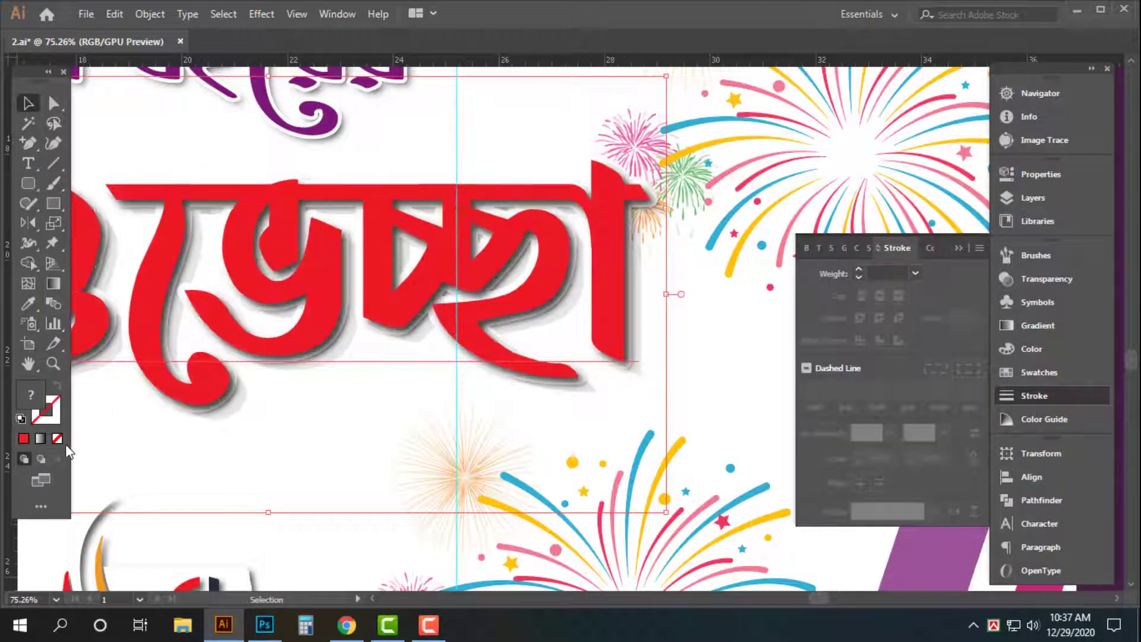
pyautogui.click(58, 412)
pyautogui.click(828, 342)
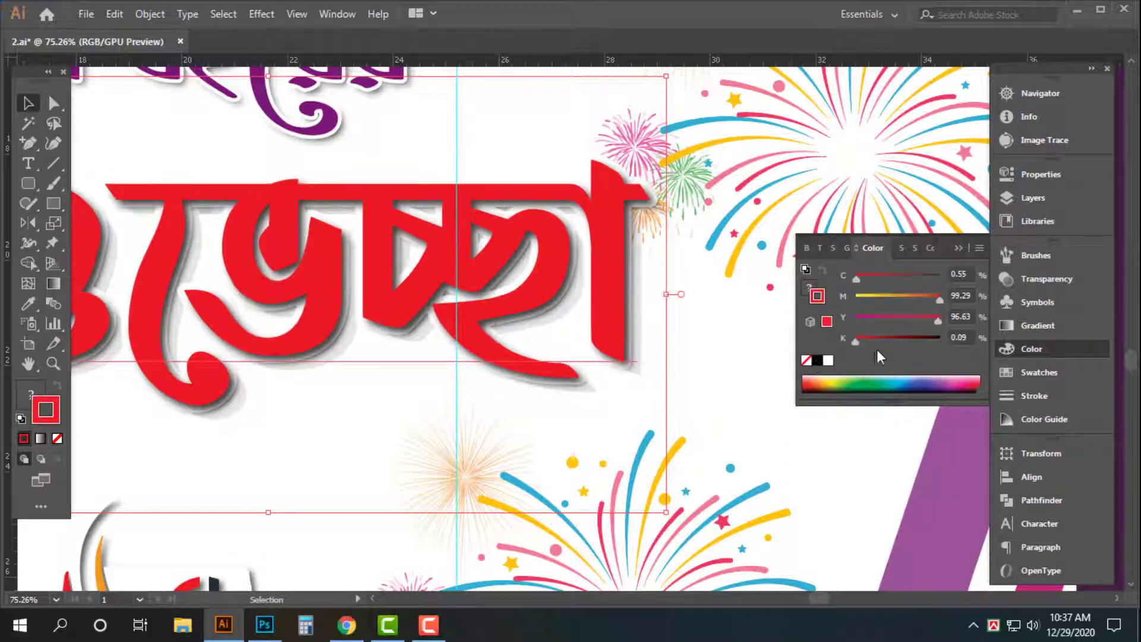
pyautogui.click(829, 363)
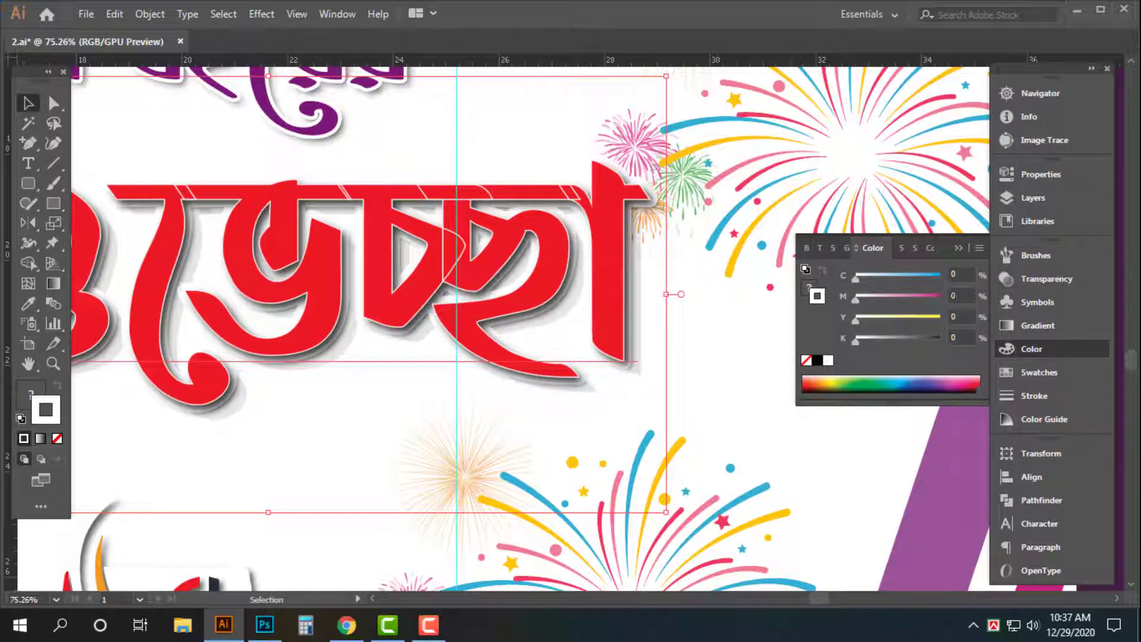
# Set the white stroke's weight on the shadowed red word to 8 pt
pyautogui.click(1035, 396)
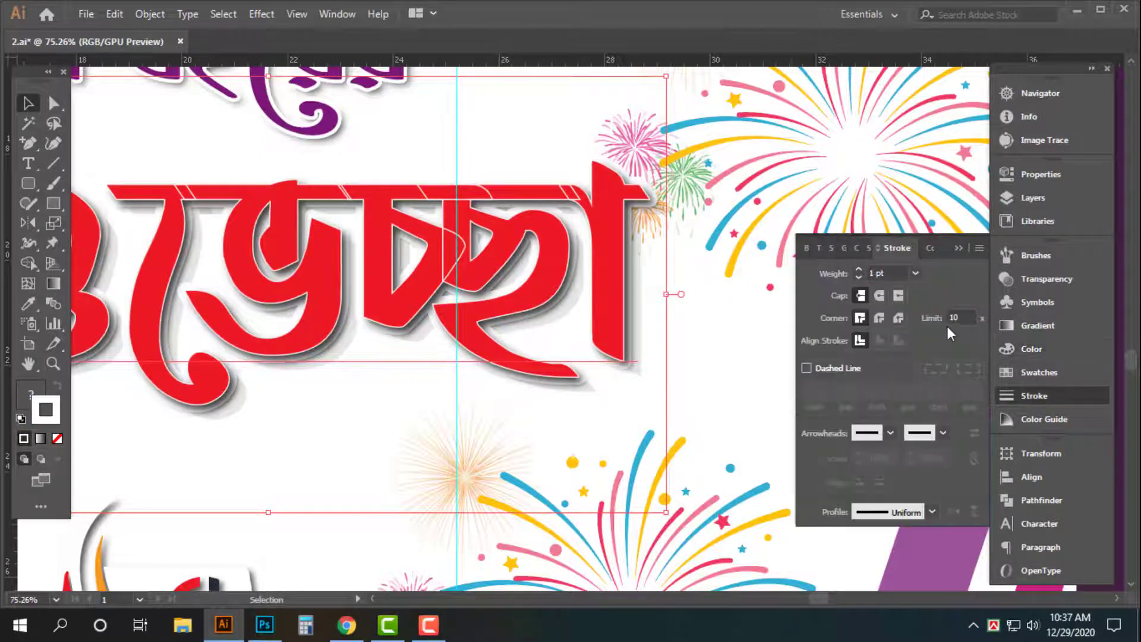
pyautogui.click(890, 275)
pyautogui.write('50')
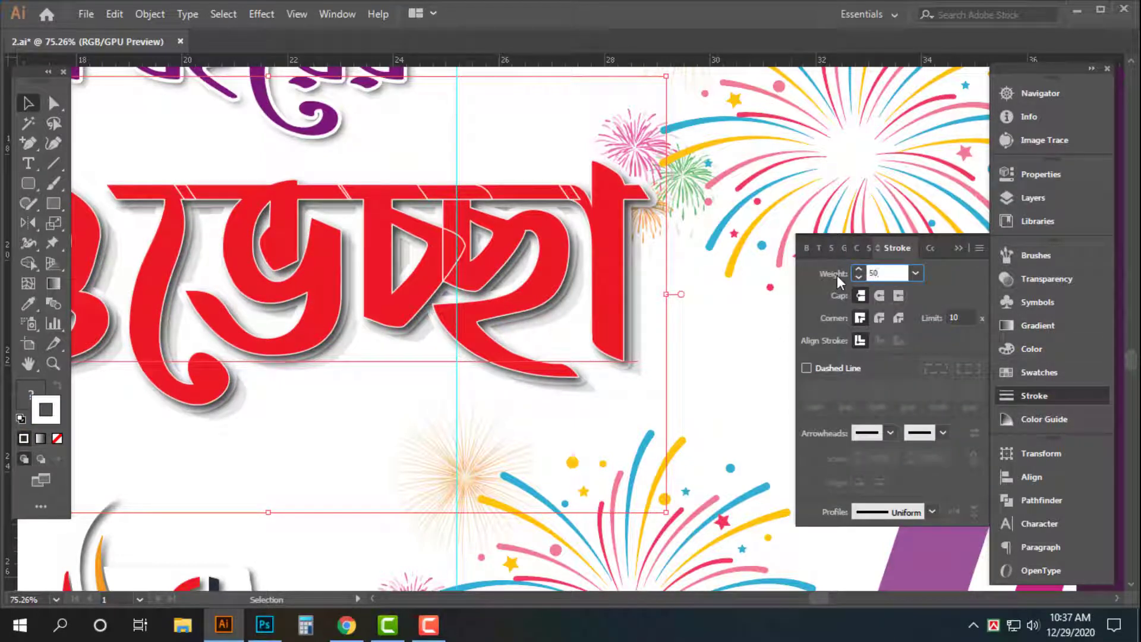
pyautogui.press('BackSpace')
pyautogui.press('BackSpace')
pyautogui.write('8')
pyautogui.press('Return')
pyautogui.press('Tab')
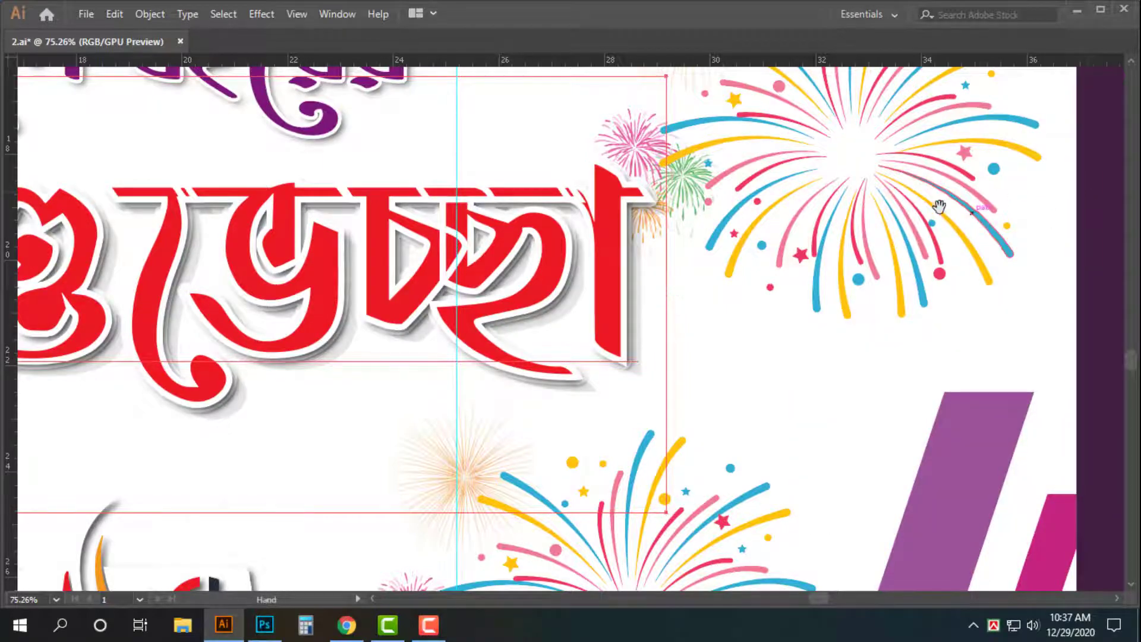
# Try moving the white-outlined red word down over the lower firework, and undo the move
pyautogui.hscroll(5, 996, 201)
pyautogui.moveTo(410, 242); pyautogui.dragTo(578, 387)
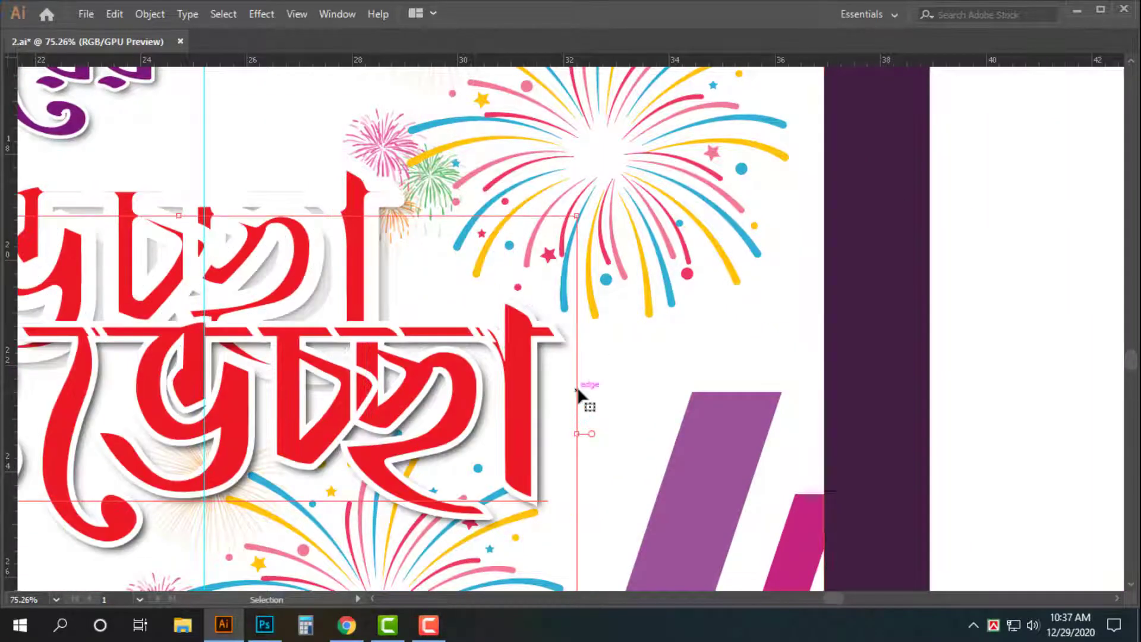
pyautogui.hotkey('ctrl', 'z')
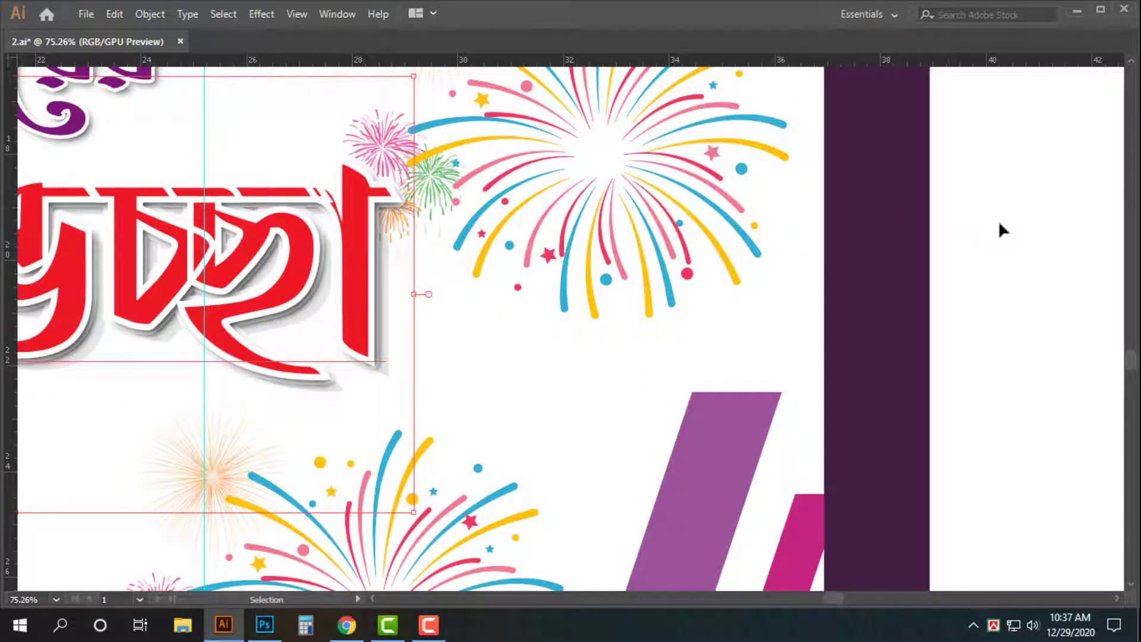
# Try ungrouping the expanded red word repeatedly to separate its text from the shadow
pyautogui.hscroll(-3, 1000, 226)
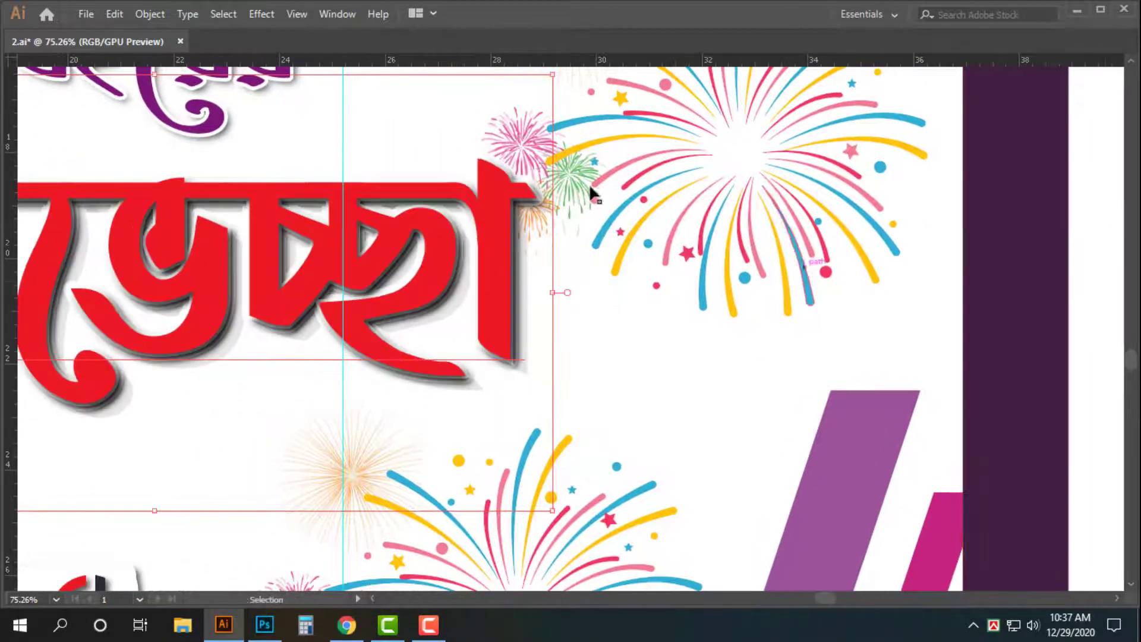
pyautogui.click(592, 193)
pyautogui.rightClick(399, 228)
pyautogui.click(463, 369)
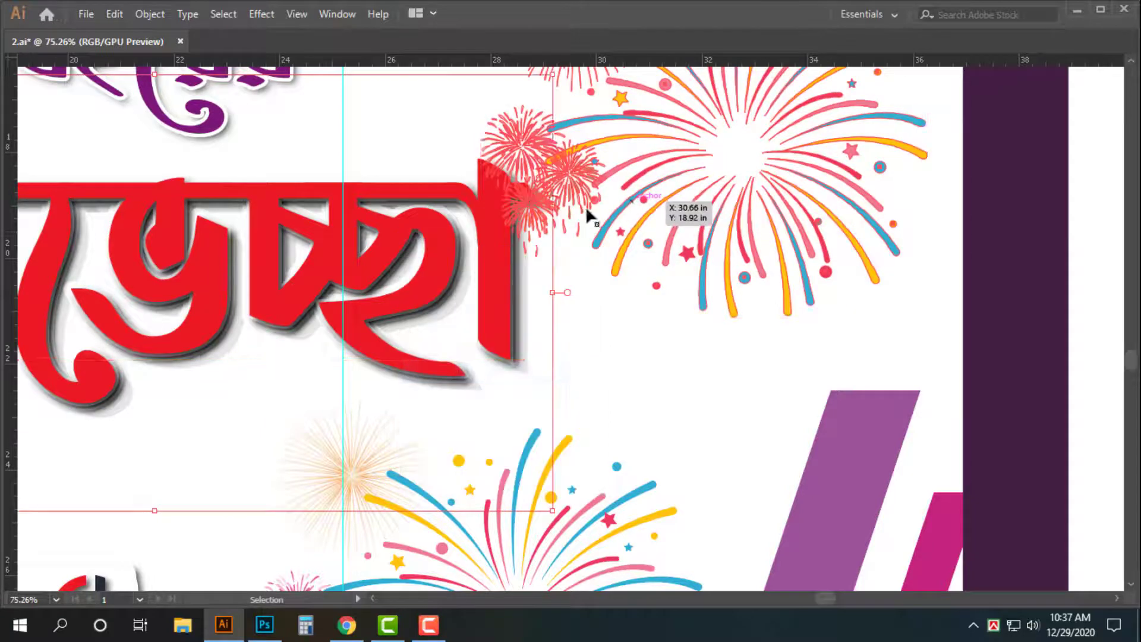
pyautogui.click(587, 203)
pyautogui.click(479, 308)
pyautogui.rightClick(431, 235)
pyautogui.click(479, 374)
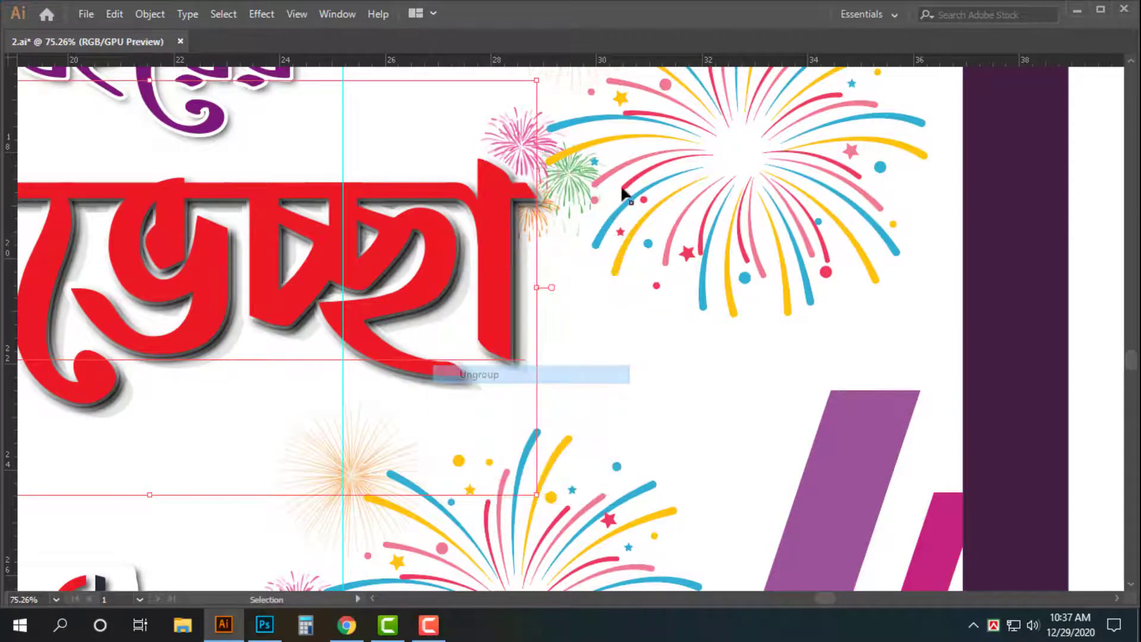
pyautogui.click(620, 184)
pyautogui.click(510, 290)
pyautogui.rightClick(403, 221)
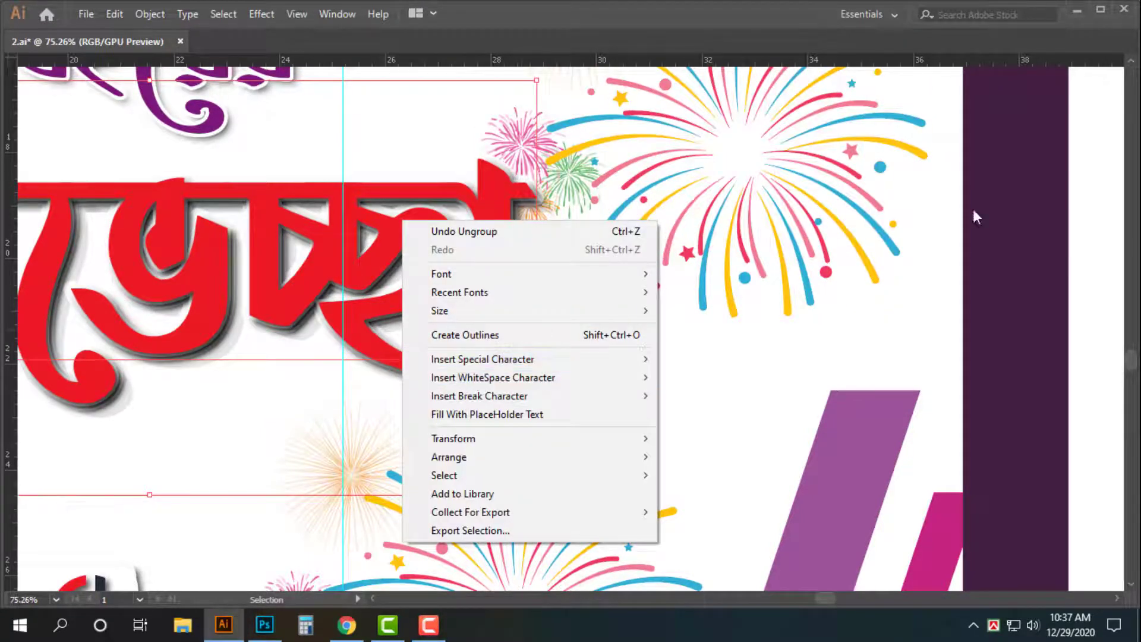
pyautogui.click(1082, 176)
# Try moving the separated red text down off its shadow, and undo back to the white-outlined word
pyautogui.moveTo(437, 224); pyautogui.dragTo(427, 301)
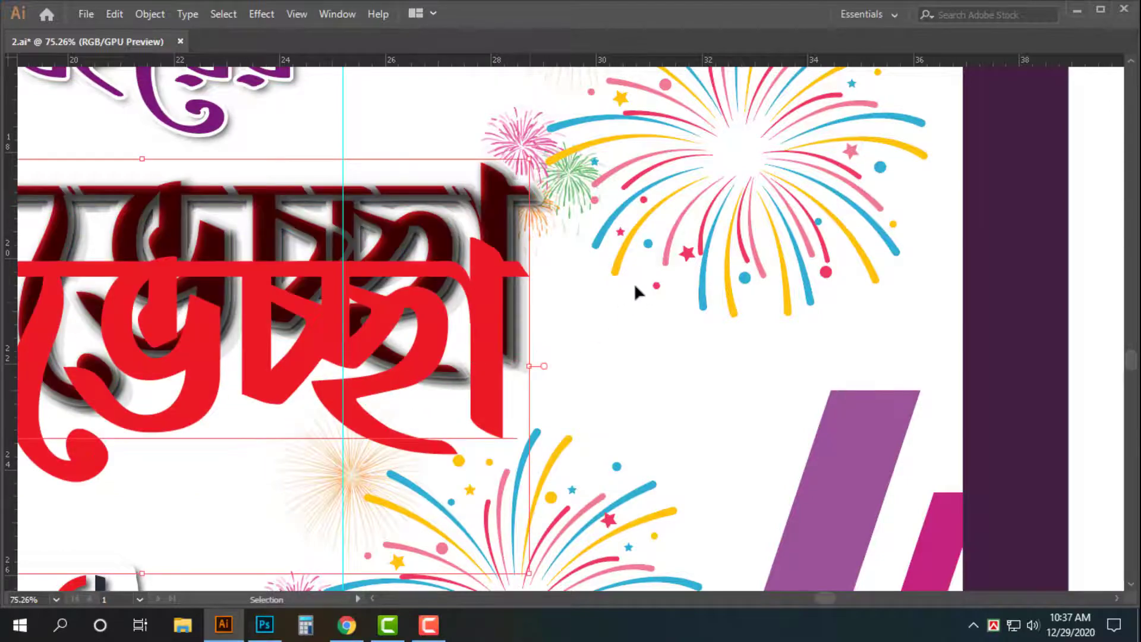
pyautogui.hotkey('ctrl', 'z')
pyautogui.hotkey('ctrl', 'z')
pyautogui.hotkey('ctrl', 'z')
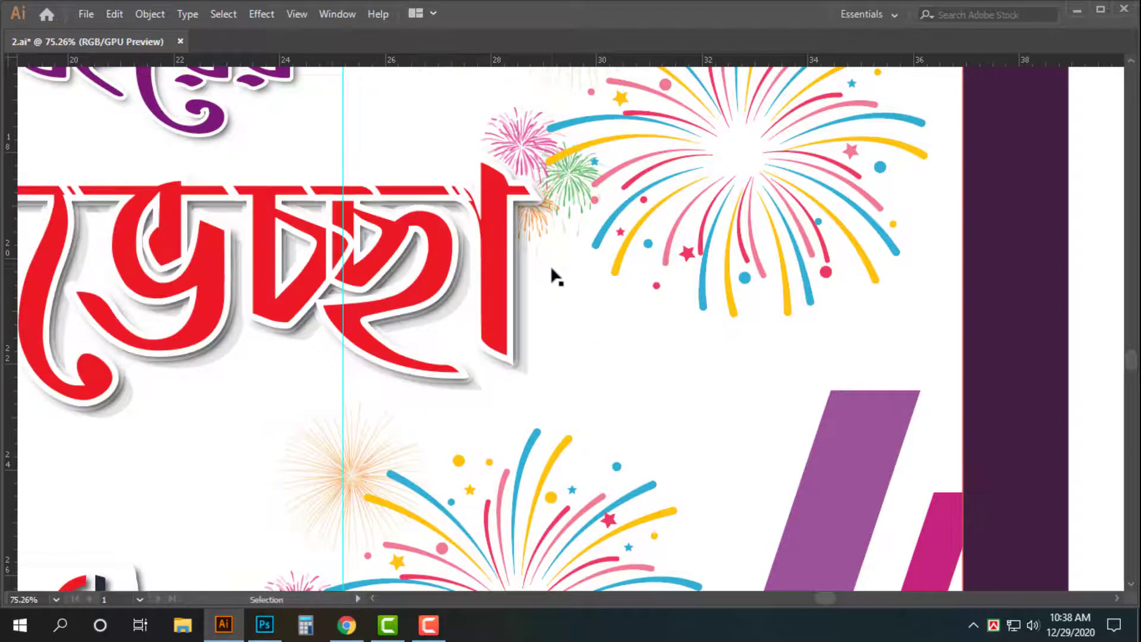
pyautogui.hotkey('ctrl', 'z')
# Hide the guides and bring the whole banner into view
pyautogui.scroll(-4, 555, 226)
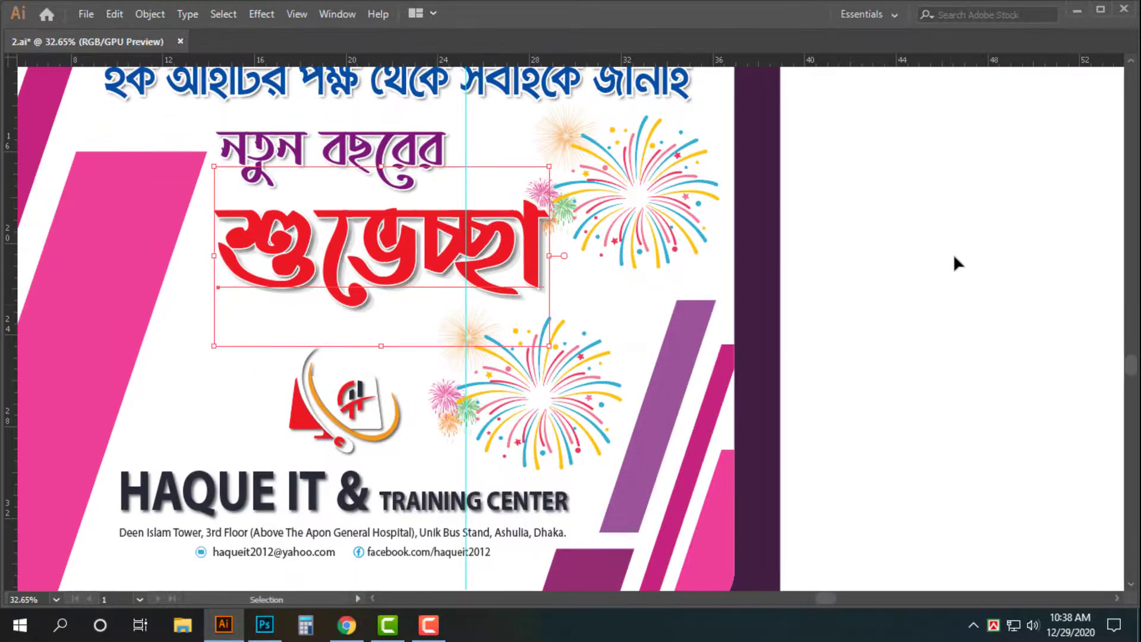
pyautogui.hotkey('ctrl', '-')
pyautogui.hotkey('ctrl', '-')
pyautogui.moveTo(723, 418); pyautogui.dragTo(927, 387)
pyautogui.hotkey('ctrl', 'k')
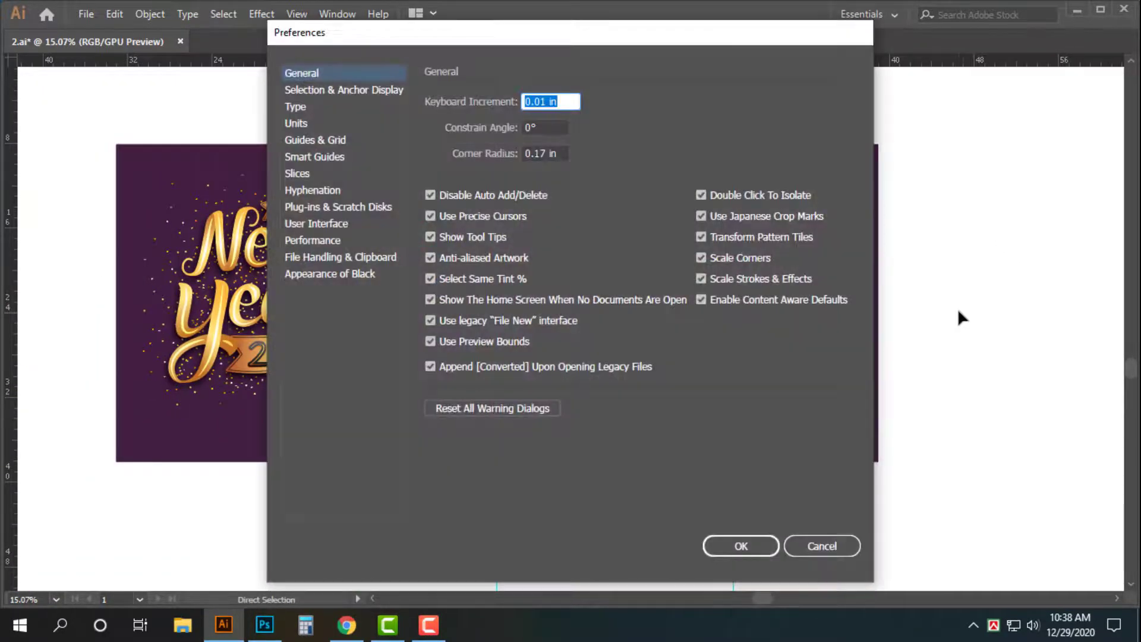
pyautogui.press('Escape')
pyautogui.hotkey('ctrl', ';')
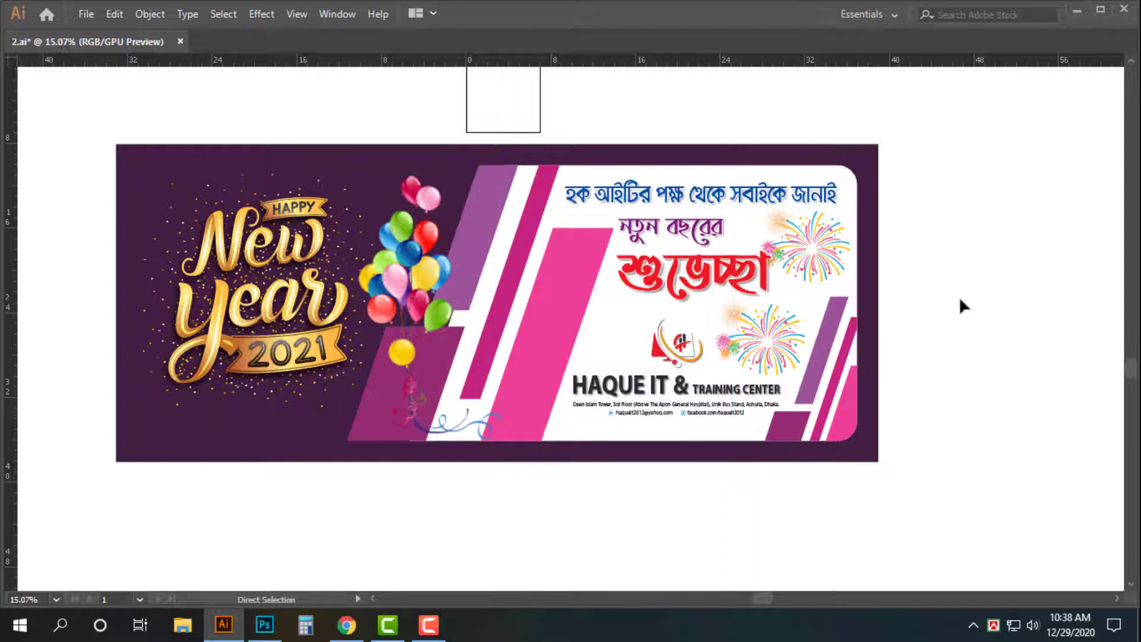
pyautogui.moveTo(409, 351); pyautogui.dragTo(460, 375)
pyautogui.moveTo(489, 356); pyautogui.dragTo(492, 373)
# Duplicate the entire banner directly below the original and switch to full-screen mode
pyautogui.press('f')
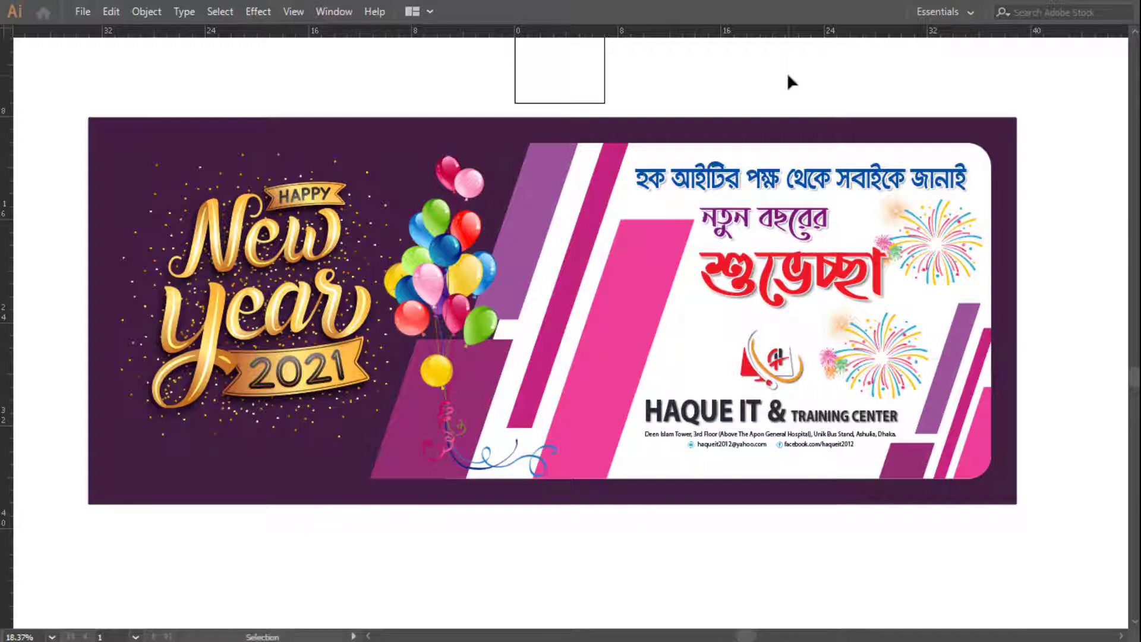
pyautogui.hotkey('ctrl', '-')
pyautogui.hotkey('ctrl', 'a')
pyautogui.scroll(-3, 750, 116)
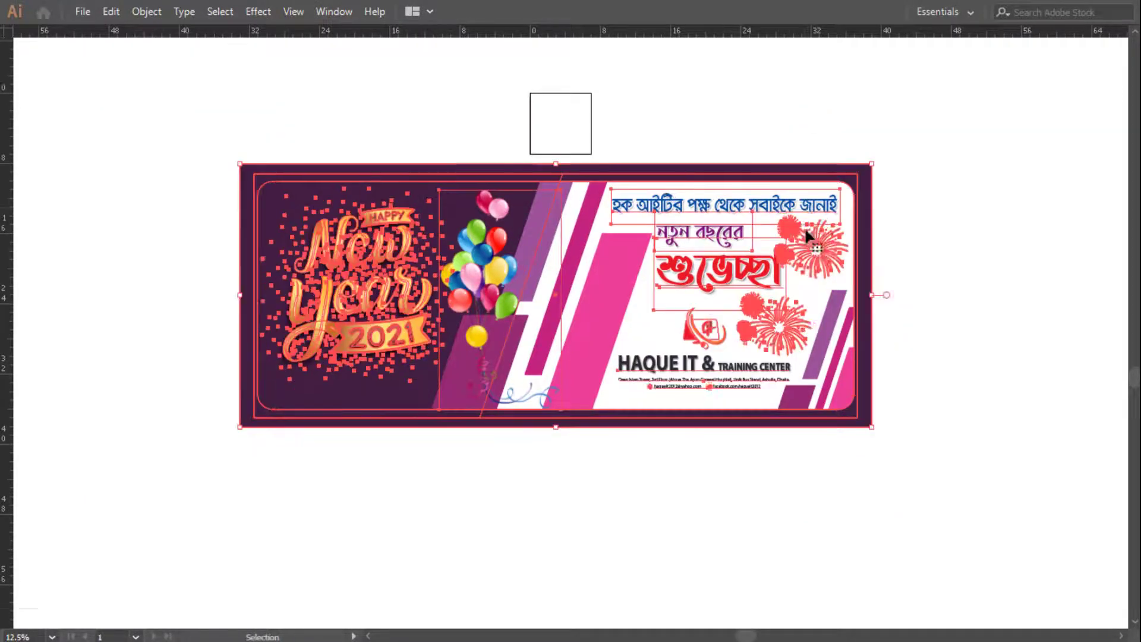
pyautogui.moveTo(761, 79); pyautogui.dragTo(773, 365)
pyautogui.scroll(-2, 776, 356)
pyautogui.moveTo(860, 298); pyautogui.dragTo(869, 331)
pyautogui.scroll(-2, 951, 249)
pyautogui.click(976, 228)
pyautogui.press('f')
# Set the fill of the lower banner copy's dark purple background and slanted panel to C 0, M 0, Y 0, K 100
pyautogui.moveTo(967, 171); pyautogui.dragTo(950, 272)
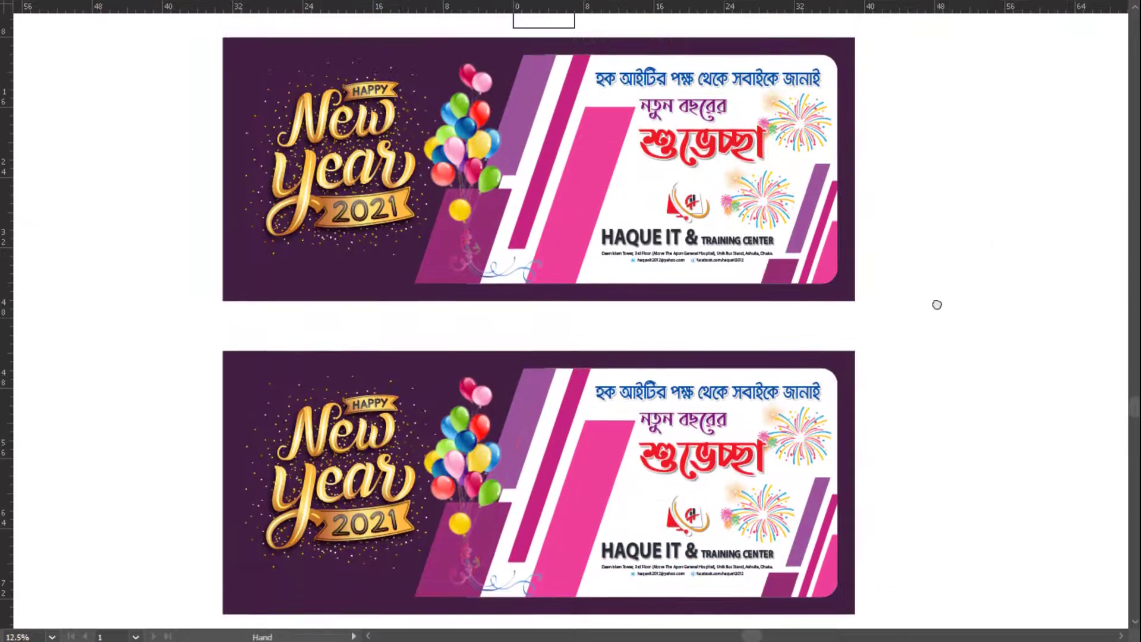
pyautogui.moveTo(934, 332); pyautogui.dragTo(963, 226)
pyautogui.moveTo(702, 418); pyautogui.dragTo(759, 424)
pyautogui.keyDown('ctrl'); pyautogui.keyDown('alt'); pyautogui.click(763, 431); pyautogui.keyUp('alt'); pyautogui.keyUp('ctrl')
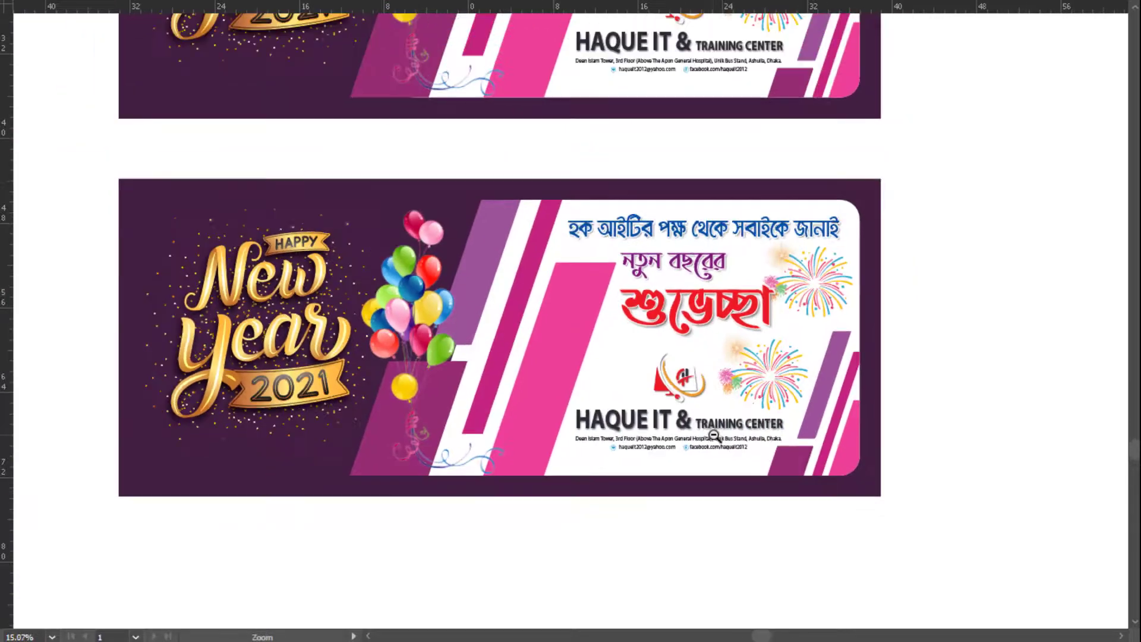
pyautogui.click(545, 459)
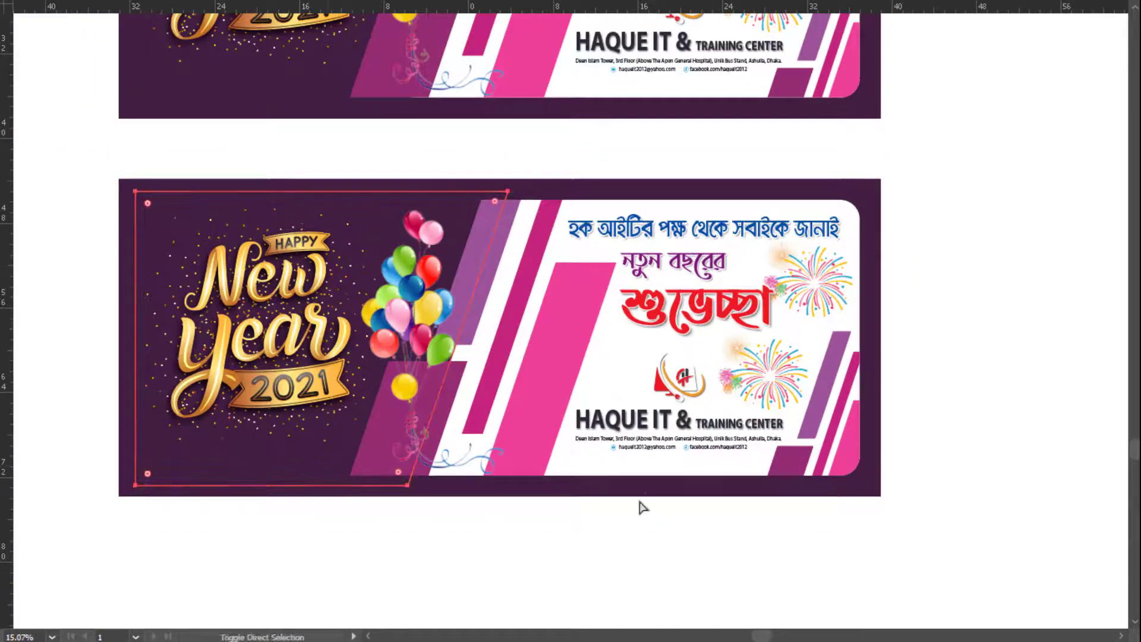
pyautogui.press('f')
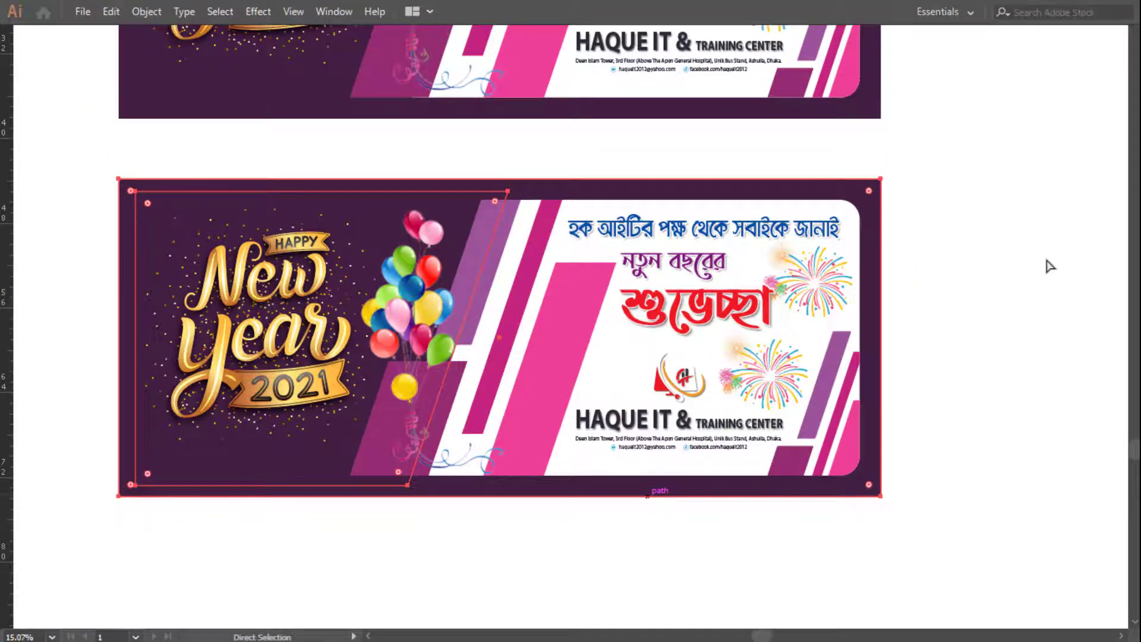
pyautogui.press('Tab')
pyautogui.click(1059, 346)
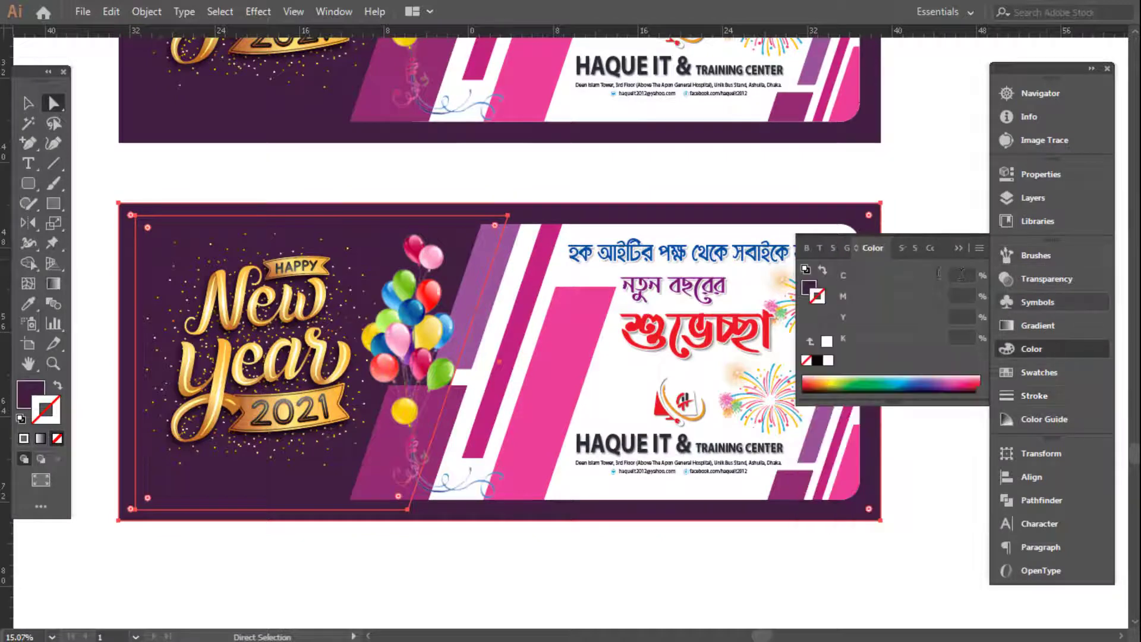
pyautogui.press('x')
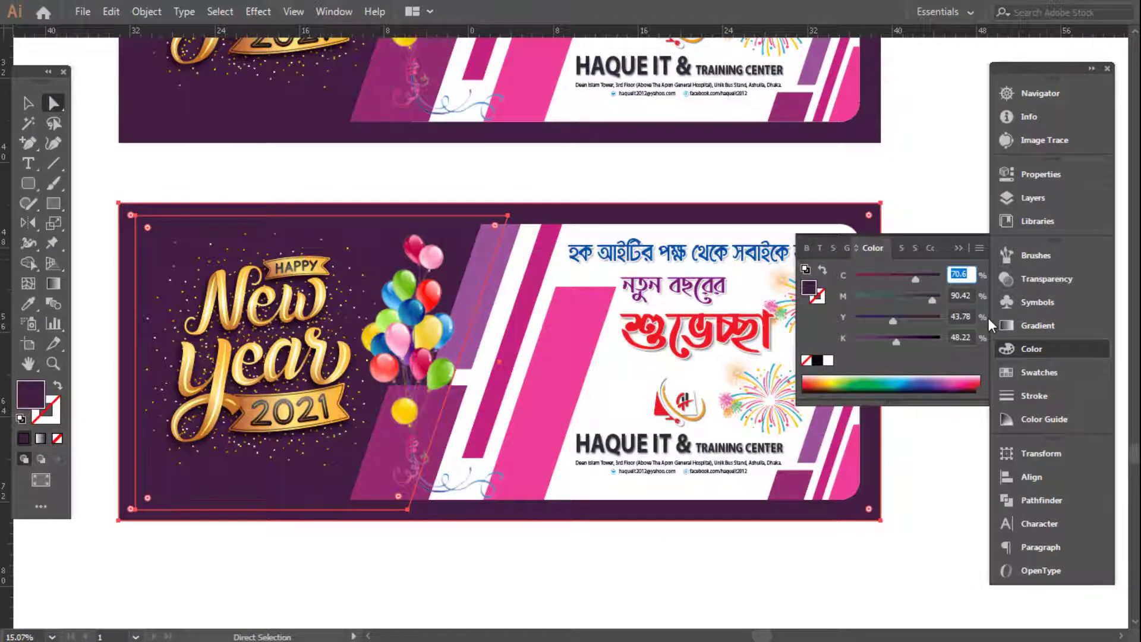
pyautogui.write('0')
pyautogui.press('Tab')
pyautogui.write('0')
pyautogui.press('Tab')
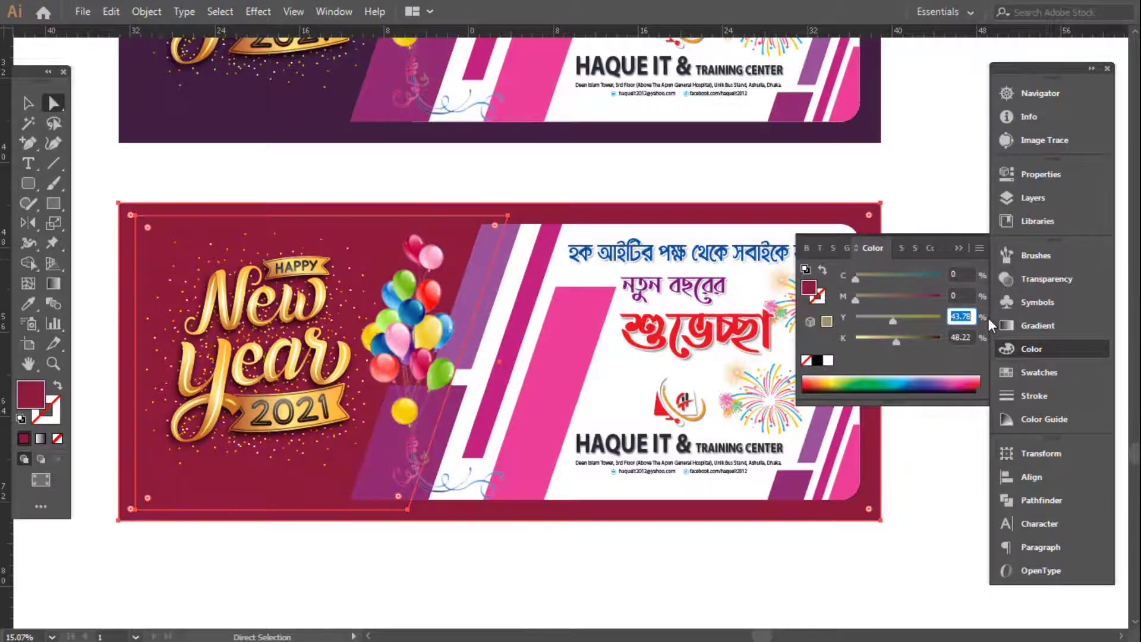
pyautogui.write('0')
pyautogui.press('Tab')
pyautogui.write('100')
pyautogui.press('Return')
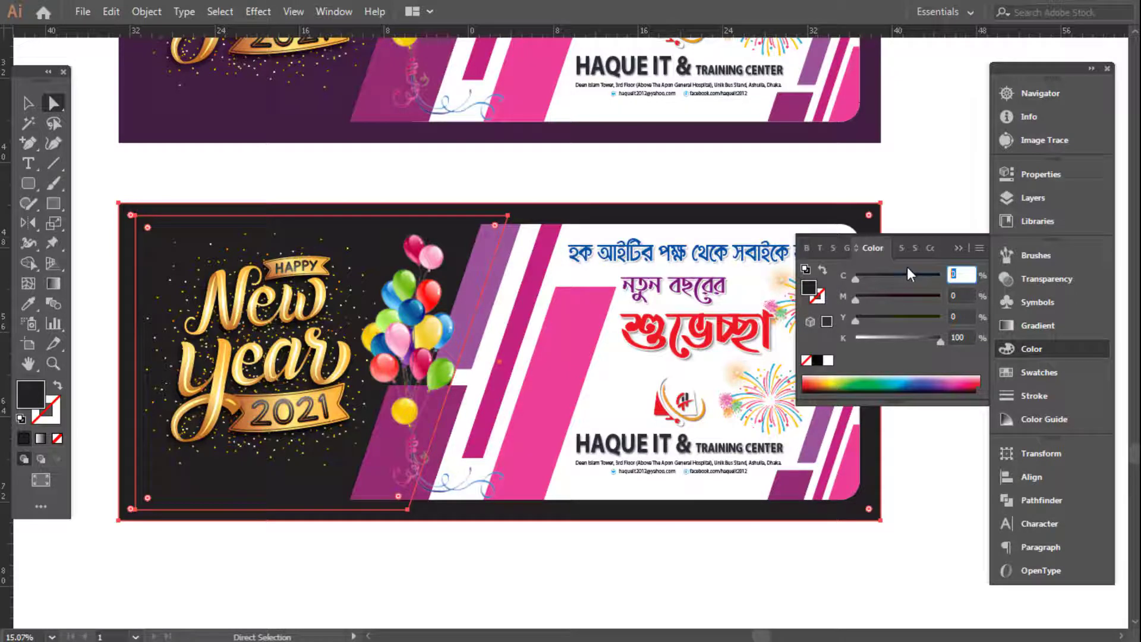
# Deepen the lower banner's black fill by setting cyan, magenta and yellow to 55 each
pyautogui.write('55')
pyautogui.press('Tab')
pyautogui.write('55')
pyautogui.press('Tab')
pyautogui.write('55')
pyautogui.press('Return')
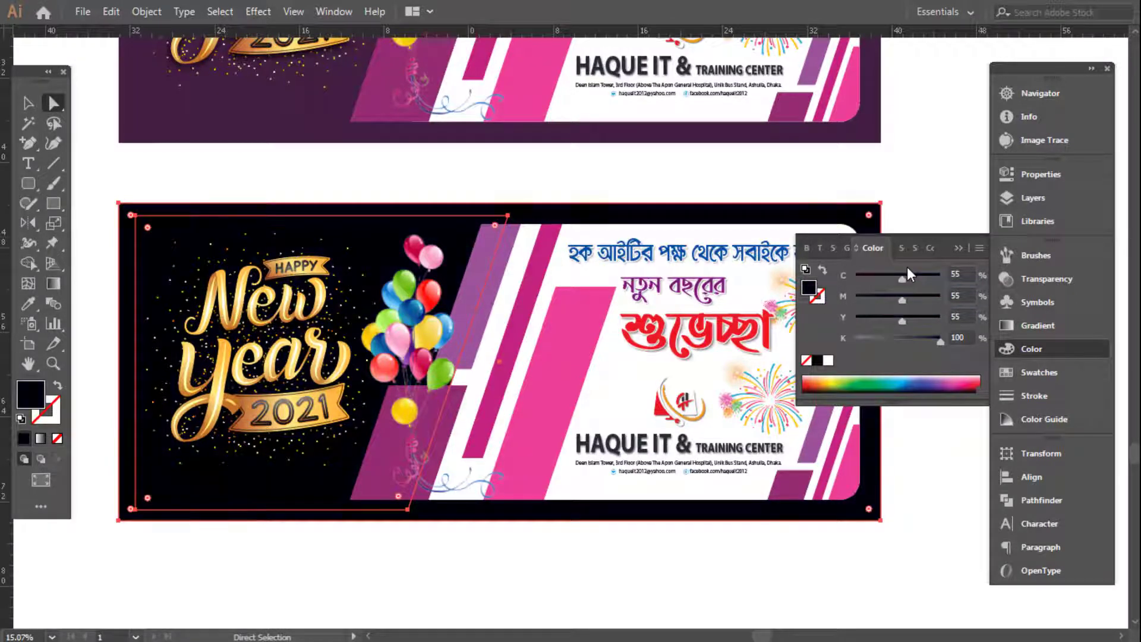
pyautogui.click(923, 183)
# Check the recoloured black banner in full-screen view and compare it with the purple original above
pyautogui.press('f')
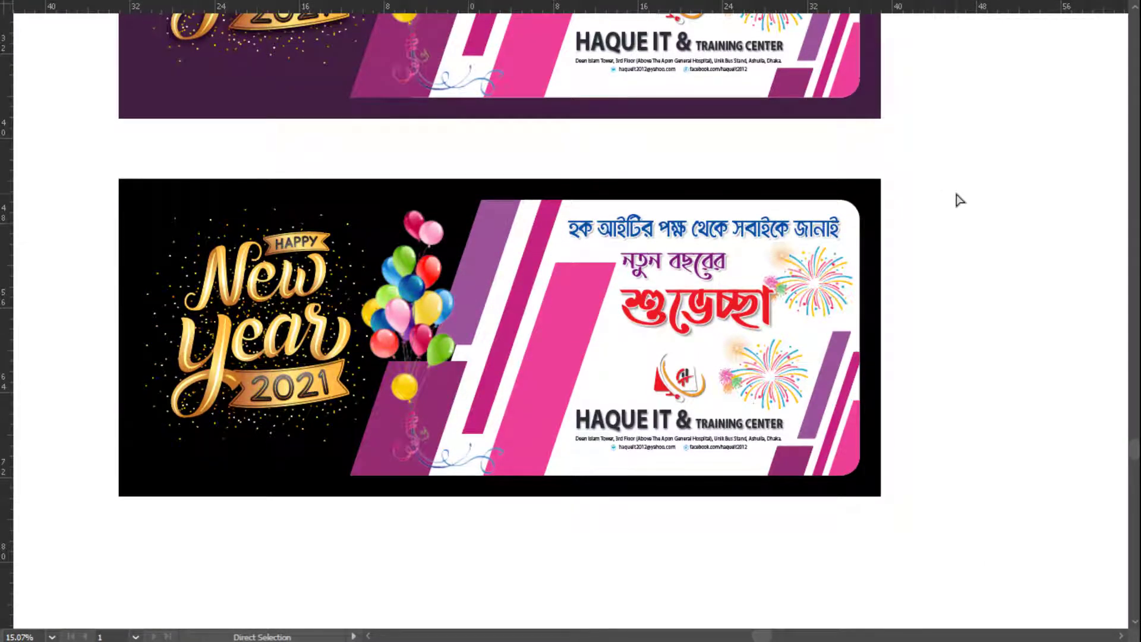
pyautogui.press('f')
pyautogui.press('f')
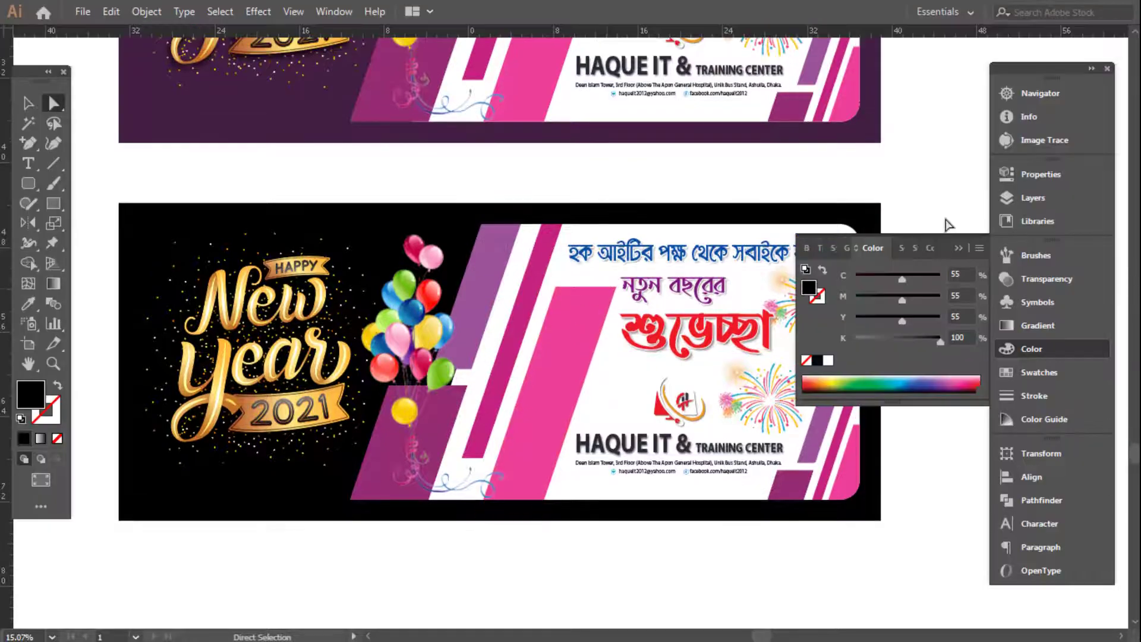
pyautogui.press('v')
pyautogui.press('f')
pyautogui.hotkey('ctrl', '-')
pyautogui.scroll(3, 955, 238)
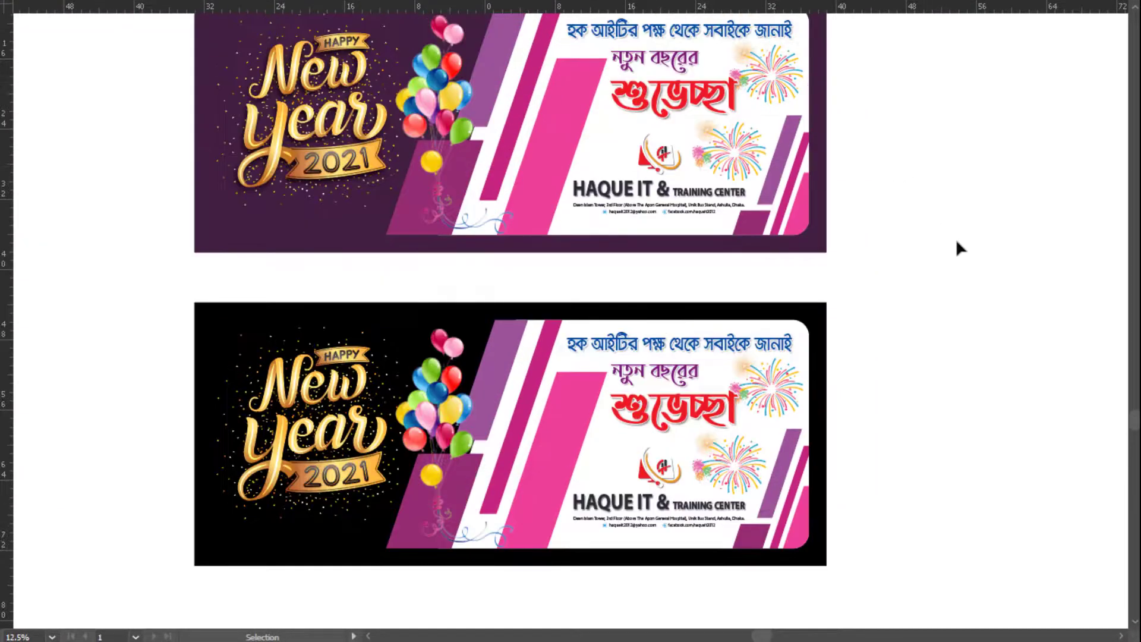
pyautogui.press('f')
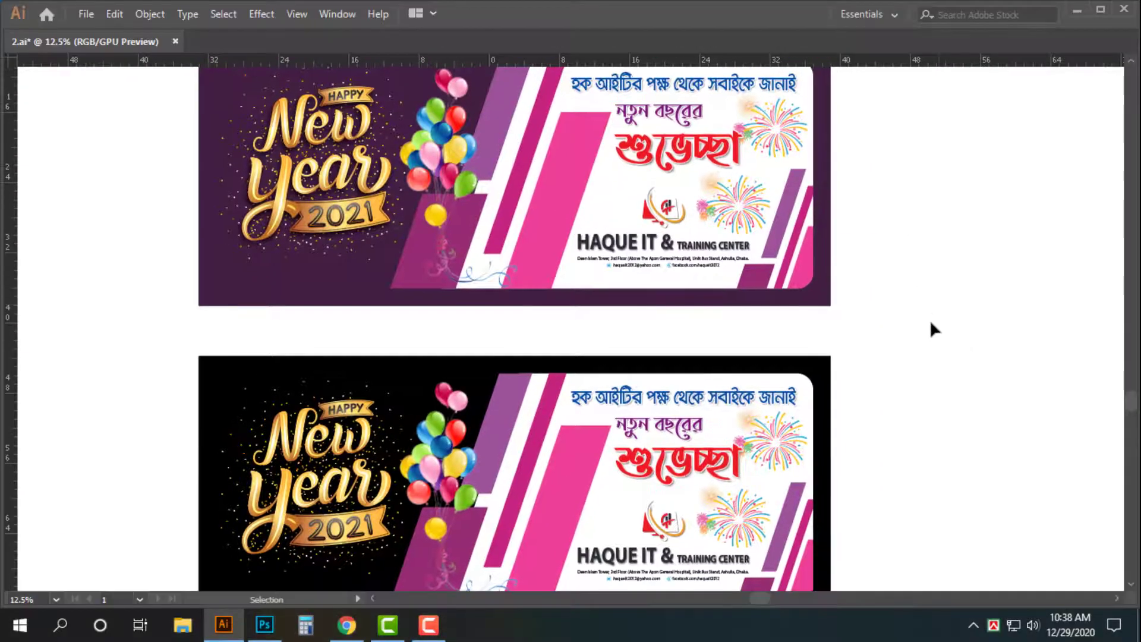
# Recolour the blue top Bangla line of the lower banner by sampling its black background with the Eyedropper
pyautogui.press('f')
pyautogui.press('space')
pyautogui.moveTo(896, 474); pyautogui.dragTo(955, 320)
pyautogui.hotkey('ctrl', 'space')
pyautogui.click(725, 304)
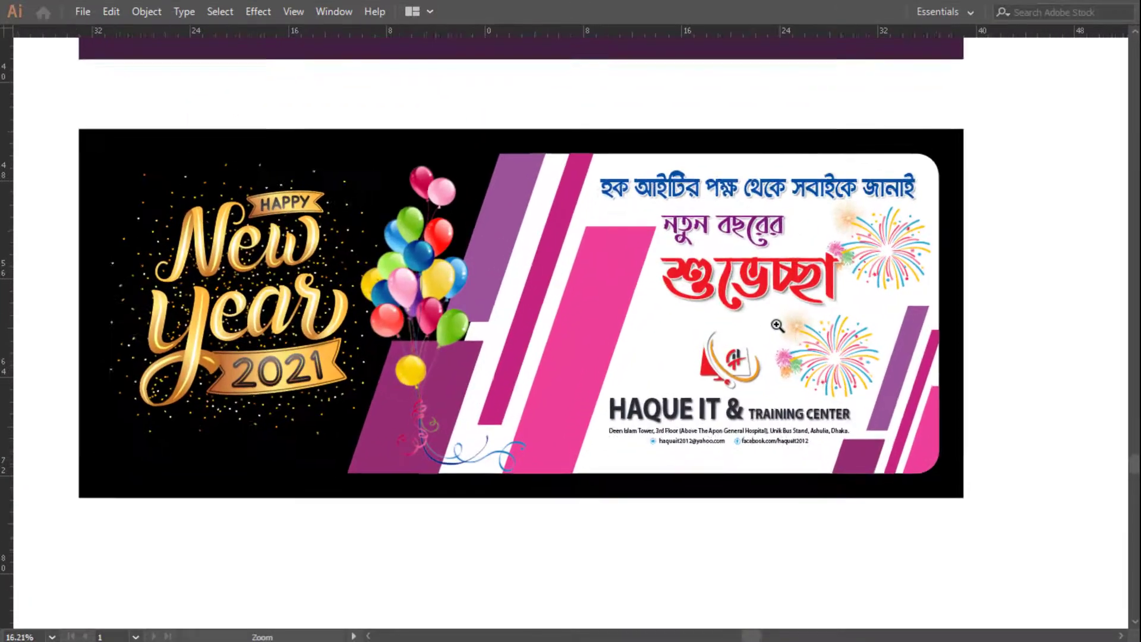
pyautogui.press('i')
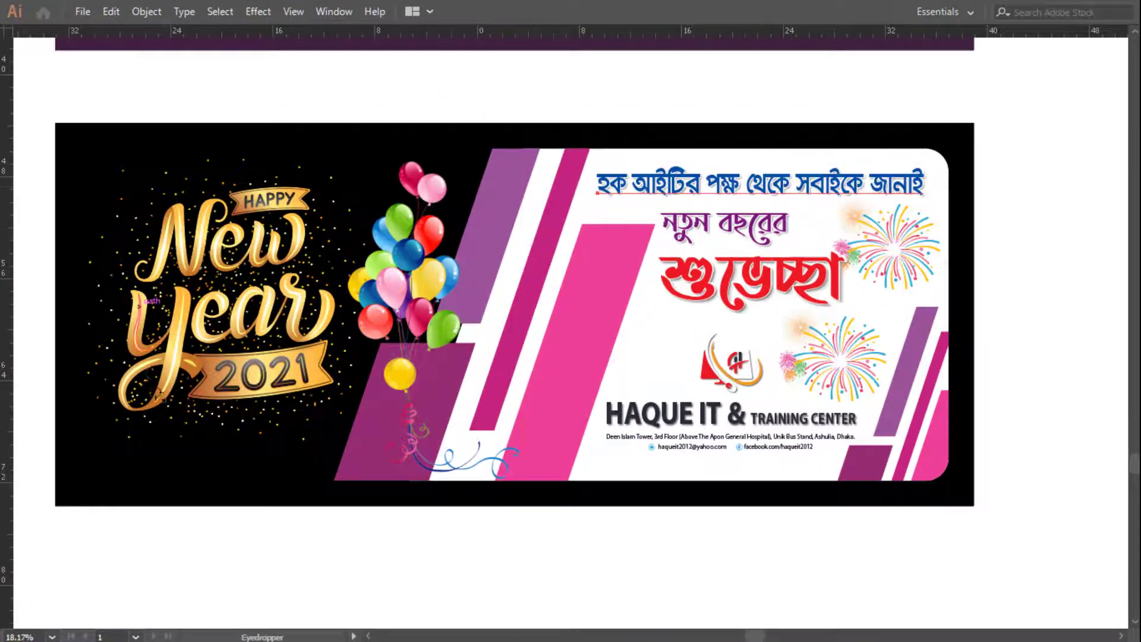
pyautogui.click(1051, 149)
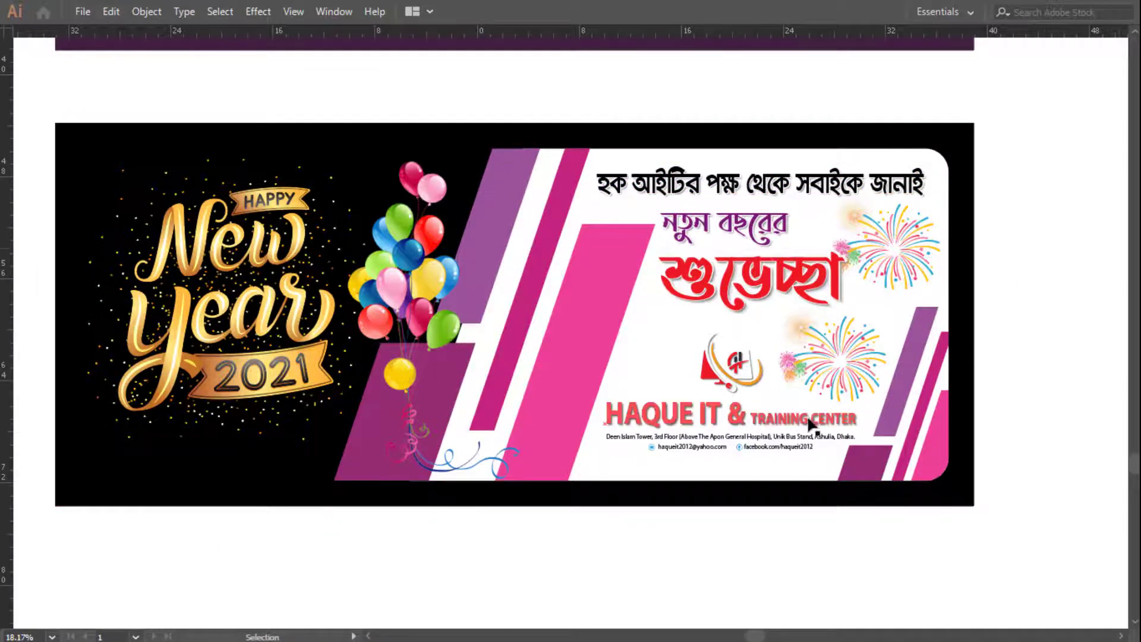
# Recolour the HAQUE IT & TRAINING CENTER name and contact lines on the lower banner with the sampled background black
pyautogui.click(802, 447)
pyautogui.keyDown('shift'); pyautogui.click(800, 448); pyautogui.keyUp('shift')
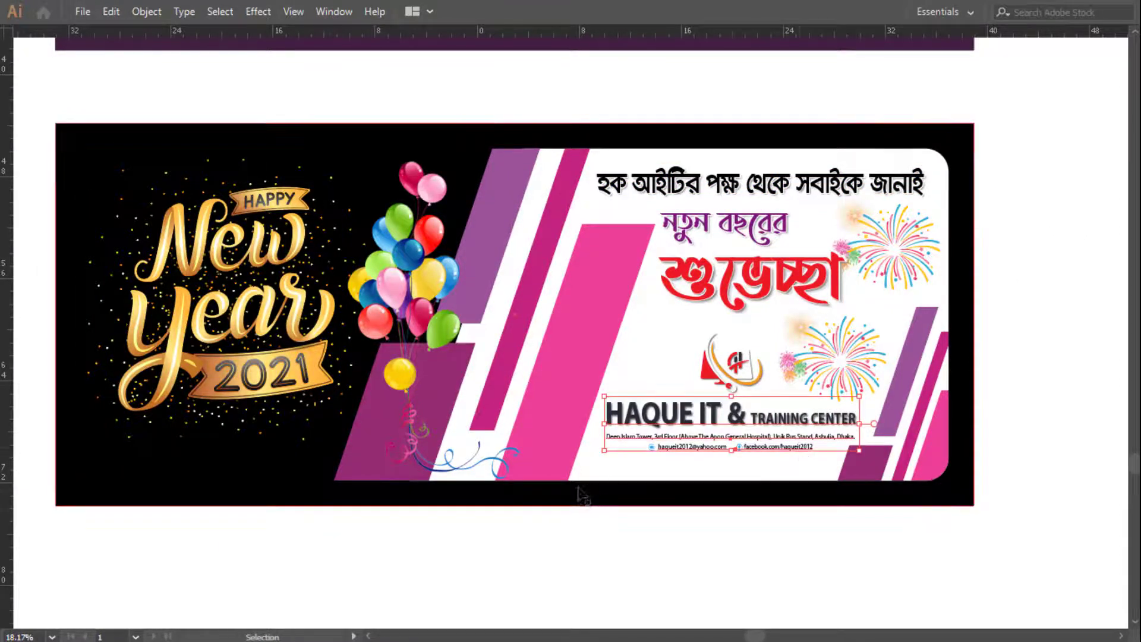
pyautogui.press('i')
pyautogui.click(127, 479)
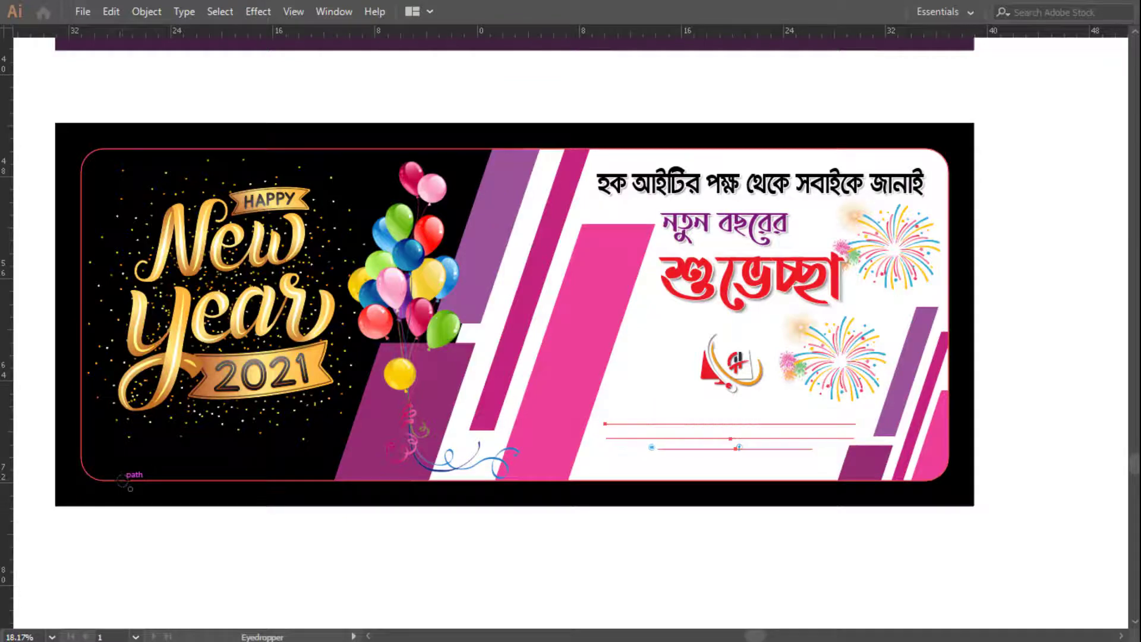
pyautogui.click(197, 501)
pyautogui.press('v')
pyautogui.click(550, 552)
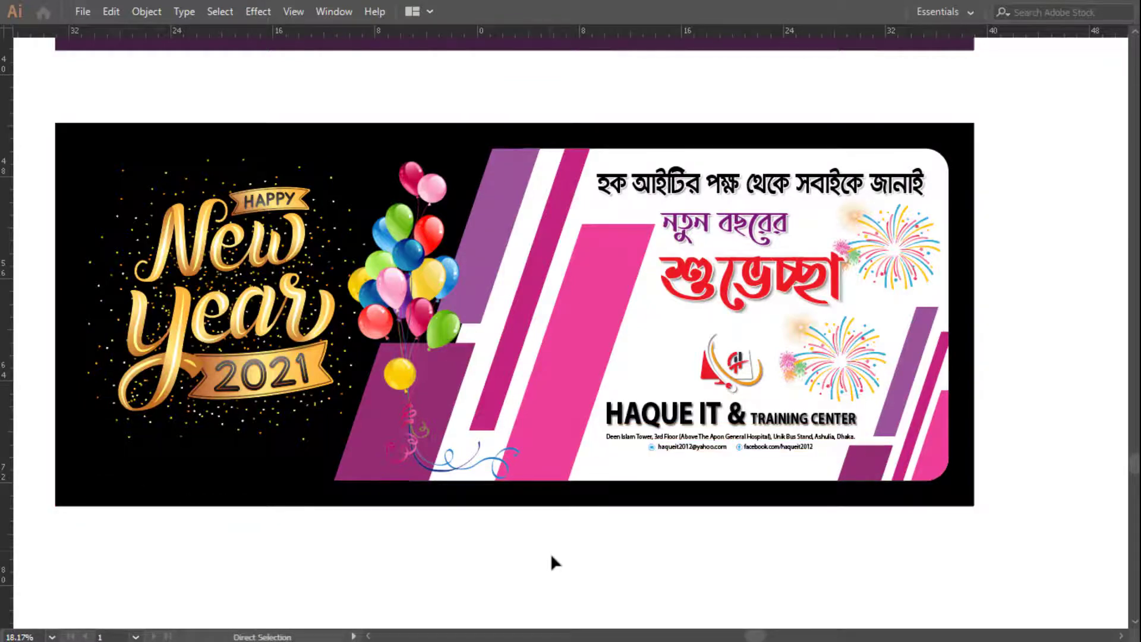
# Examine the purple and black banner versions together in full-screen view
pyautogui.hotkey('ctrl', 'space')
pyautogui.moveTo(723, 451); pyautogui.dragTo(653, 451)
pyautogui.moveTo(797, 299); pyautogui.dragTo(761, 384)
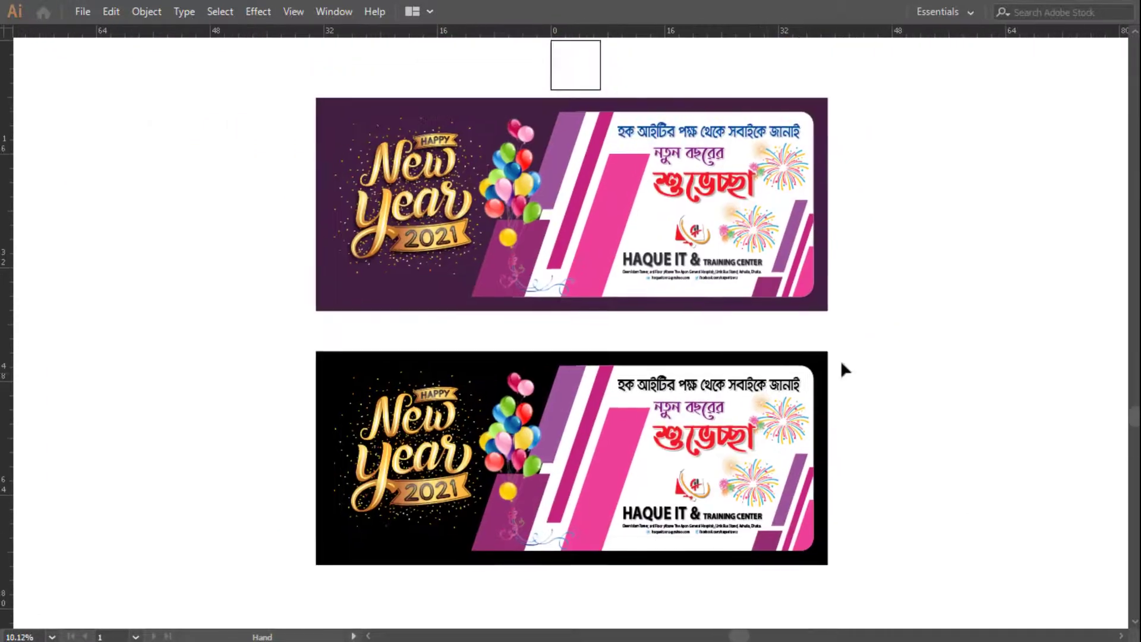
pyautogui.press('f')
pyautogui.moveTo(891, 420); pyautogui.dragTo(876, 390)
pyautogui.moveTo(844, 341); pyautogui.dragTo(859, 341)
pyautogui.moveTo(857, 318); pyautogui.dragTo(875, 363)
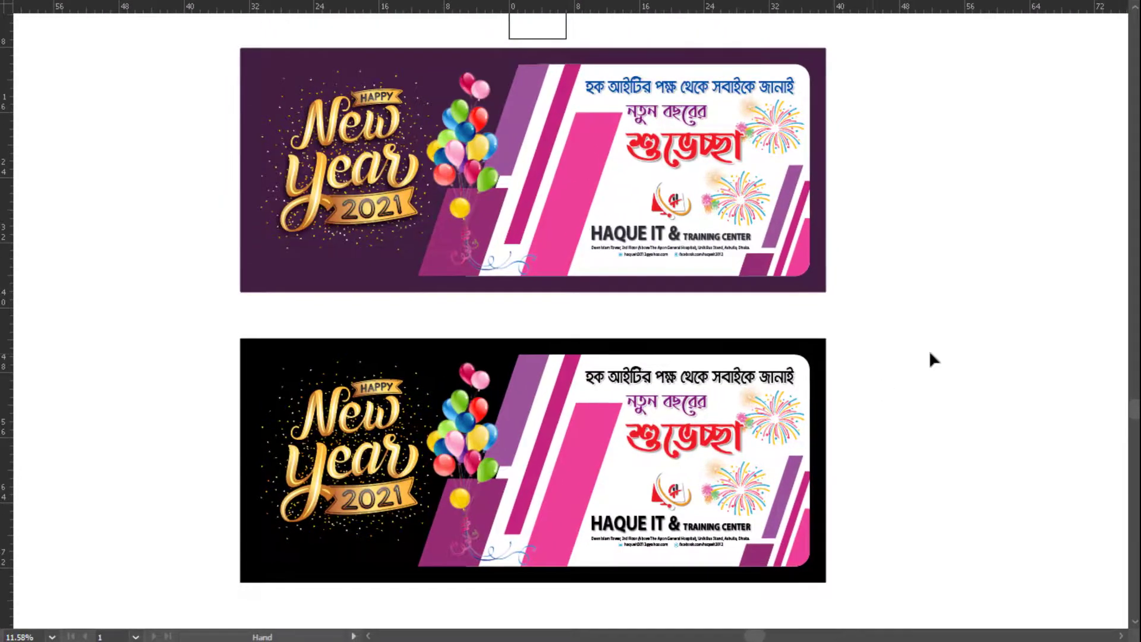
pyautogui.press('a')
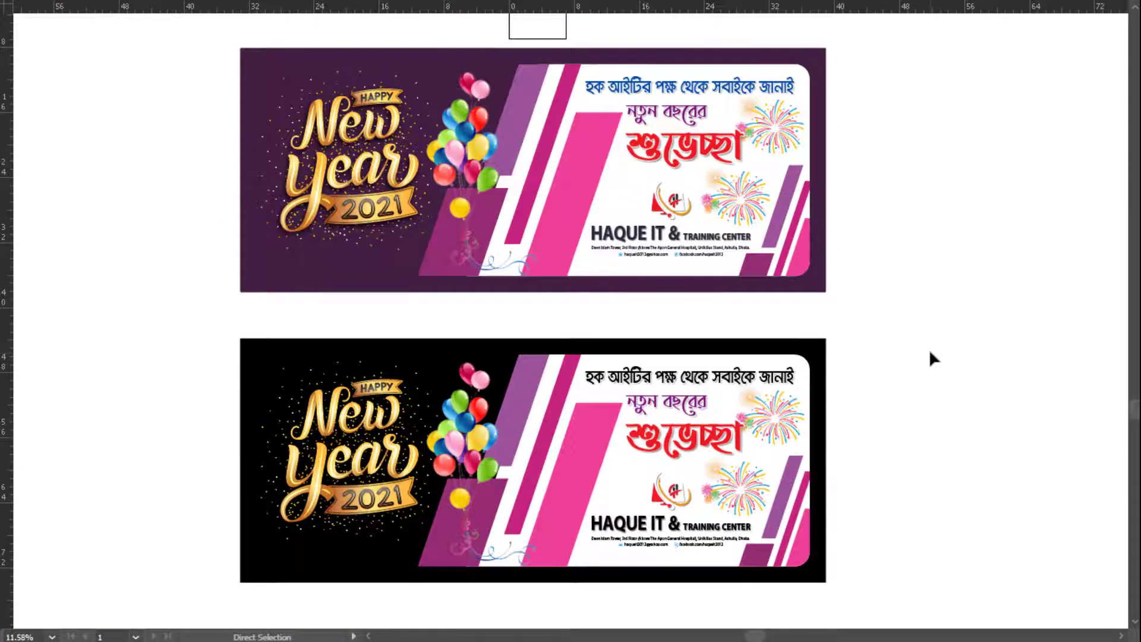
pyautogui.press('v')
pyautogui.hotkey('ctrl', 'k')
pyautogui.press('Escape')
pyautogui.press('f')
pyautogui.press('f')
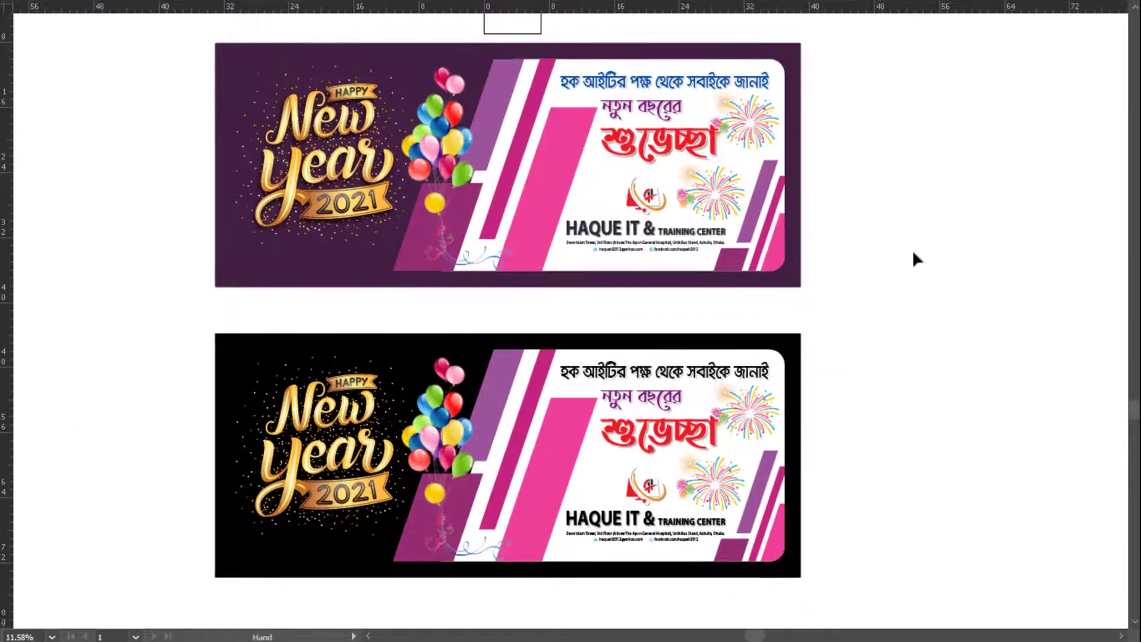
pyautogui.press('f')
pyautogui.press('f')
# Inspect the black banner up close and compare its colours and lettering with the purple version
pyautogui.moveTo(903, 454); pyautogui.dragTo(935, 390)
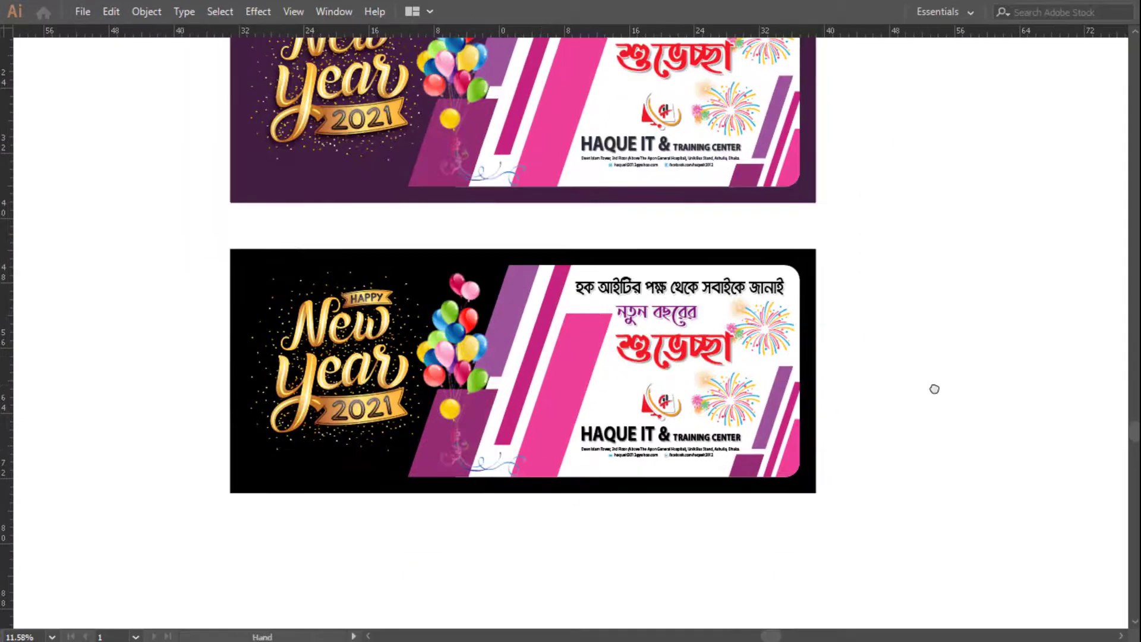
pyautogui.moveTo(536, 357); pyautogui.dragTo(662, 365)
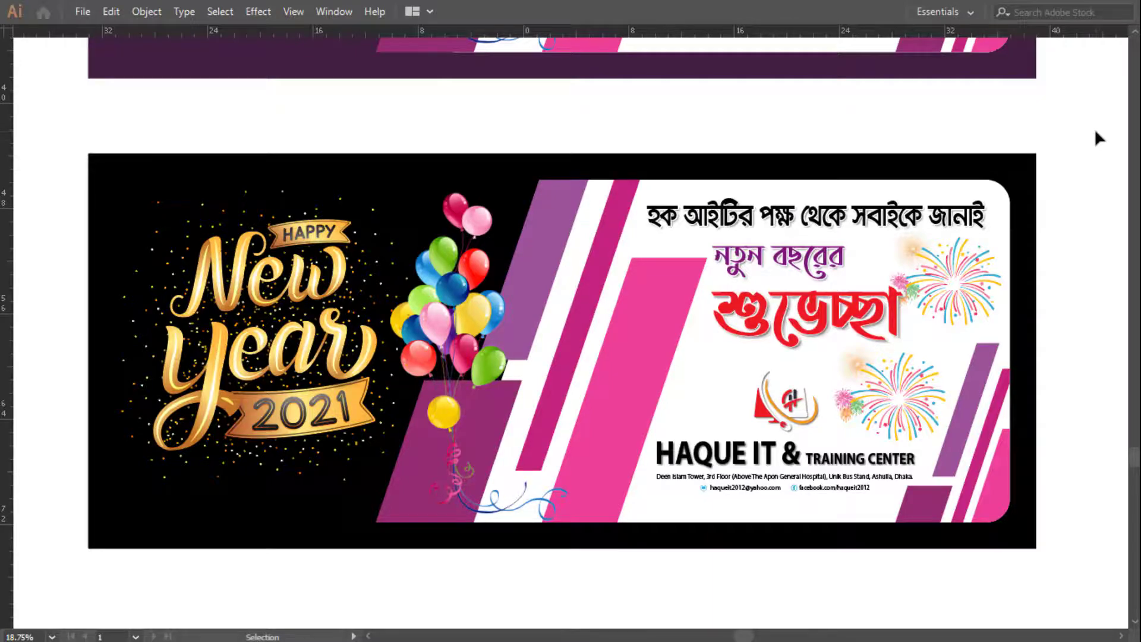
pyautogui.moveTo(1039, 120); pyautogui.dragTo(955, 246)
pyautogui.scroll(-6, 953, 239)
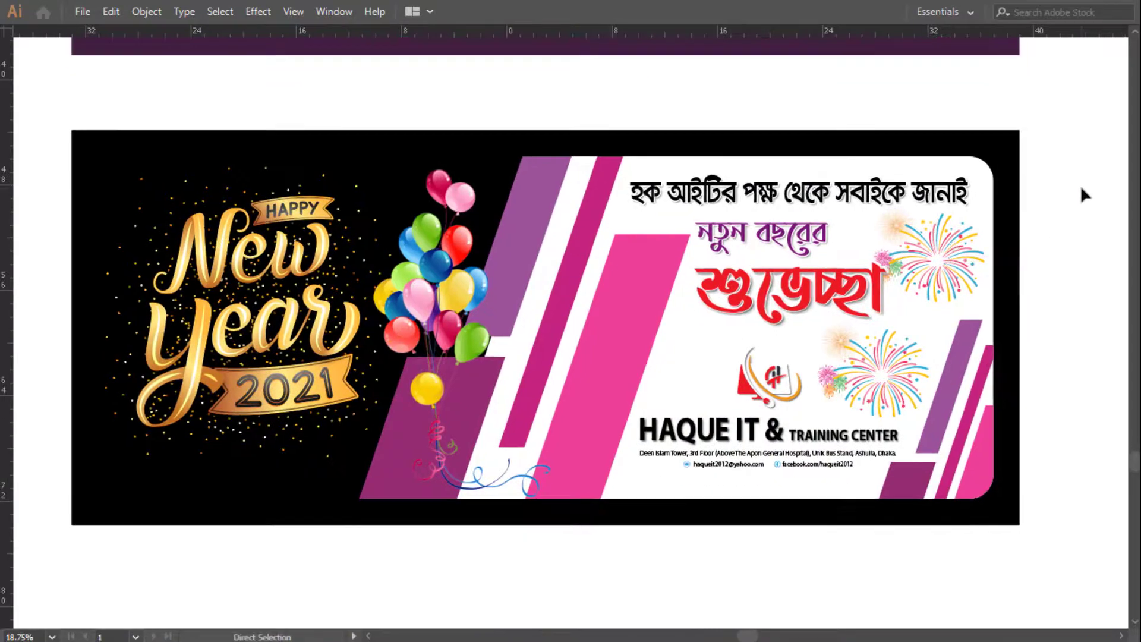
pyautogui.press('v')
pyautogui.hotkey('ctrl', '-')
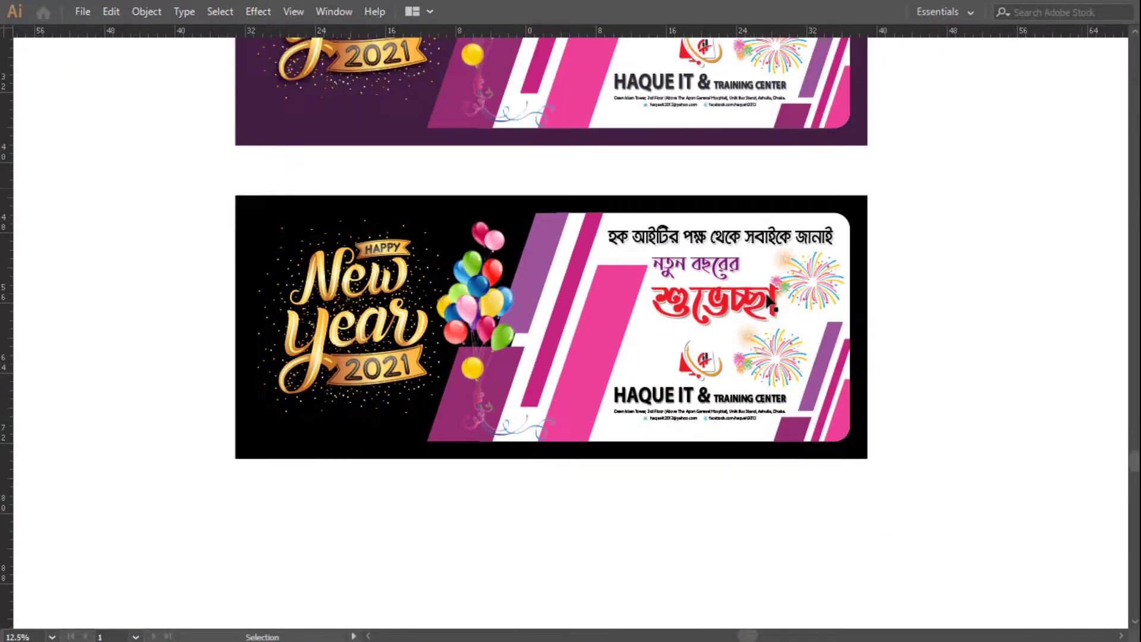
pyautogui.scroll(3, 935, 265)
pyautogui.scroll(2, 936, 253)
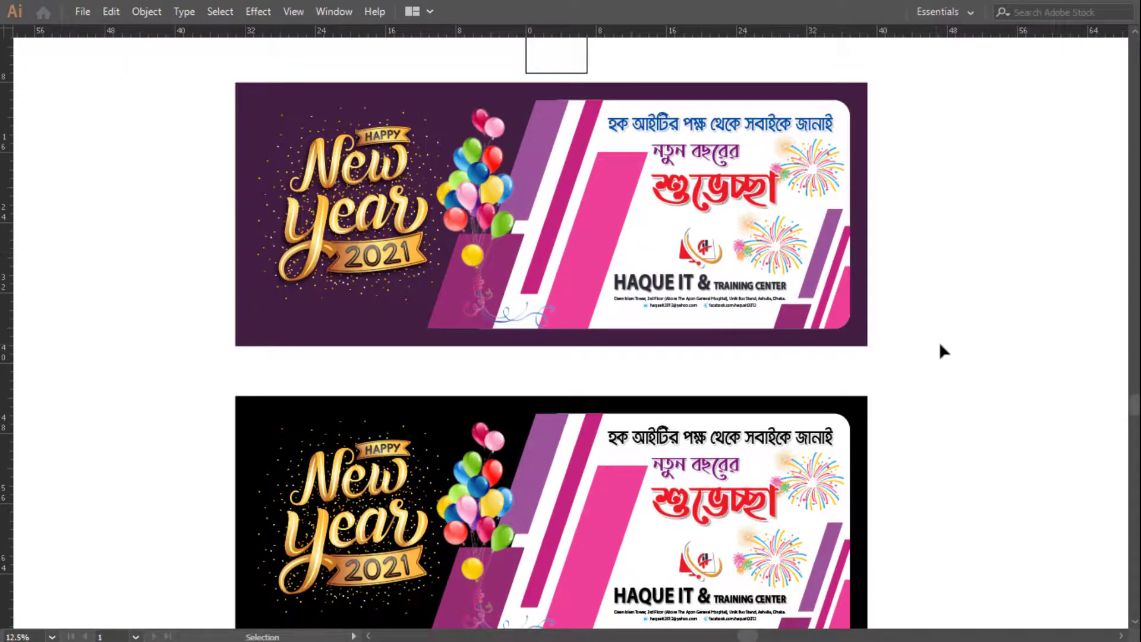
pyautogui.scroll(-3, 939, 345)
pyautogui.press('a')
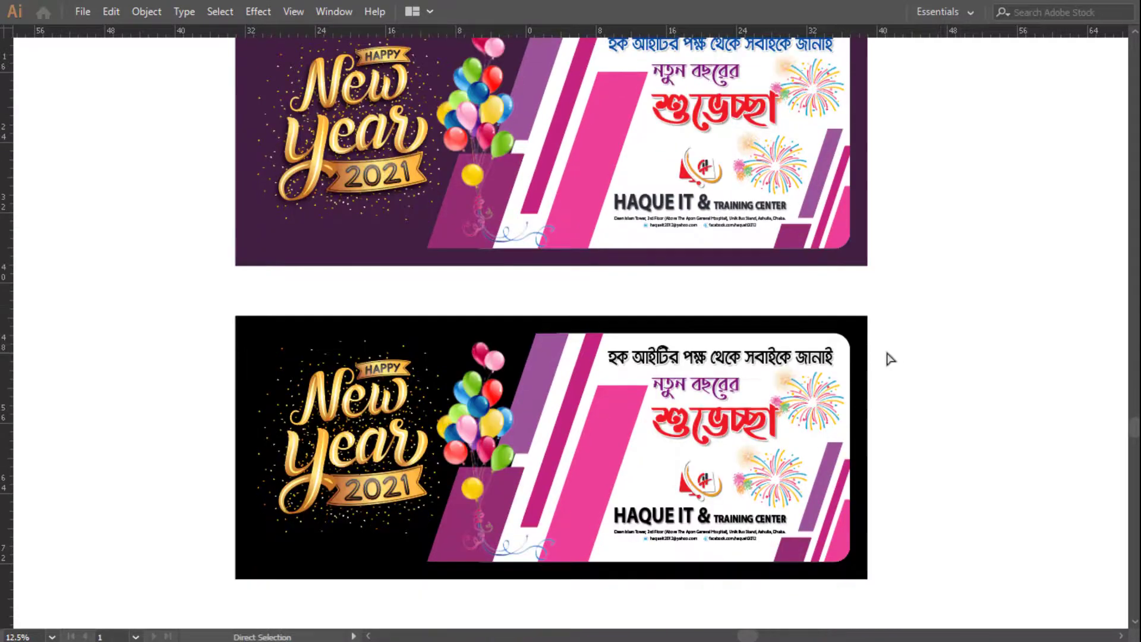